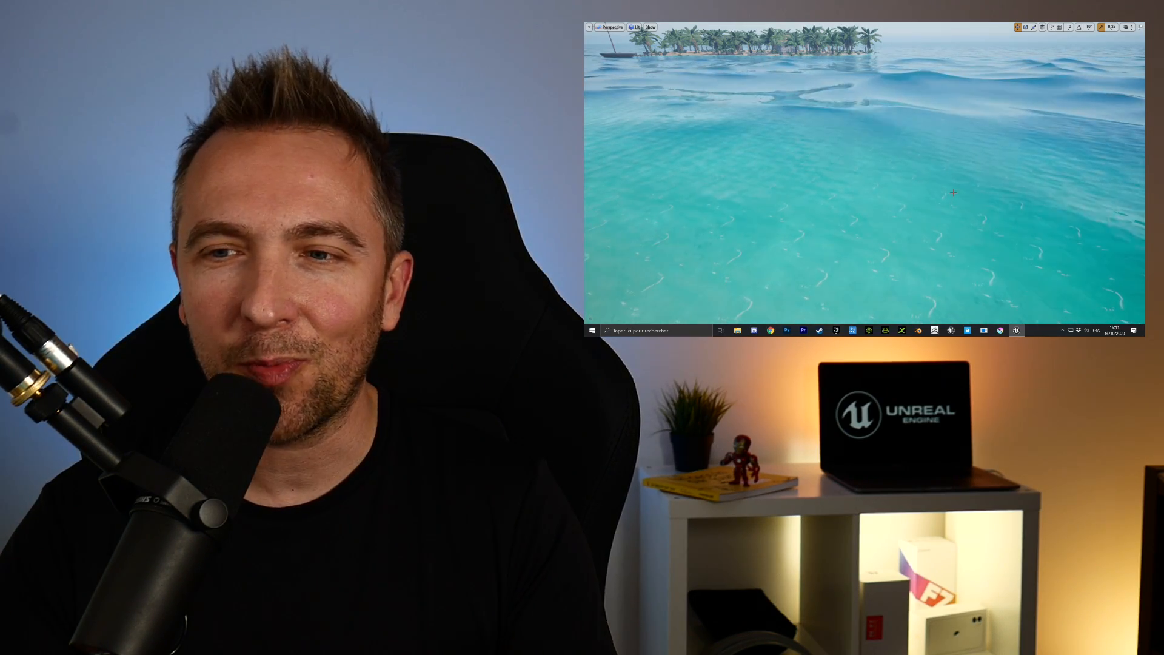
pyautogui.press('s')
pyautogui.moveTo(953, 192); pyautogui.dragTo(938, 173, button='right')
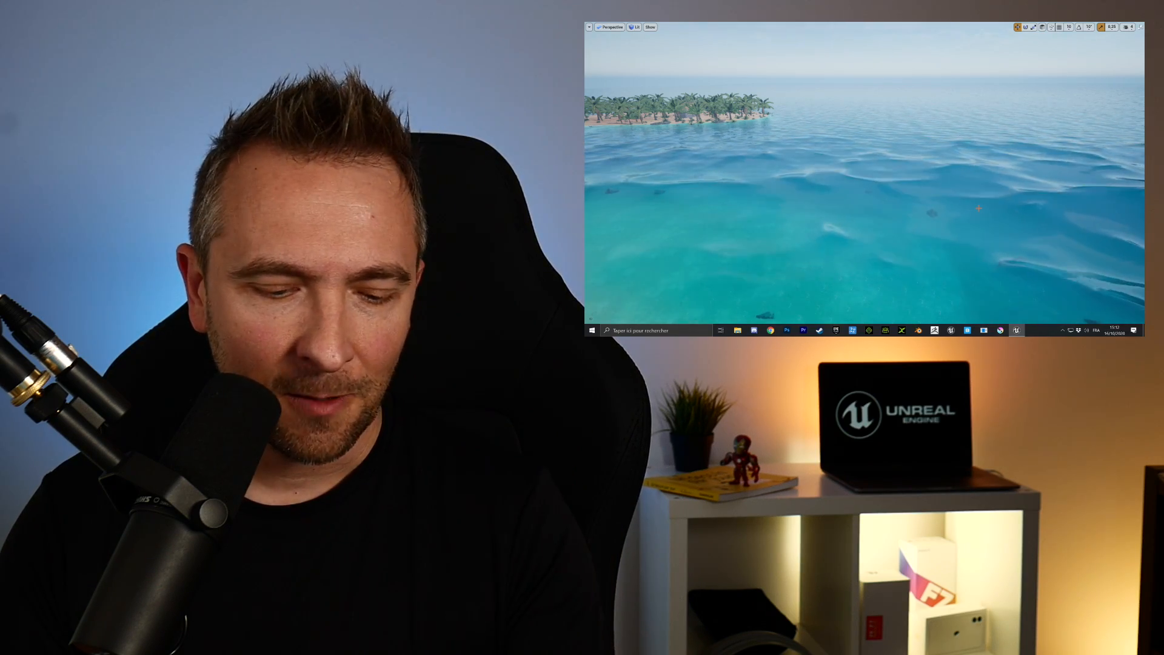
pyautogui.moveTo(978, 208); pyautogui.dragTo(1013, 222, button='right')
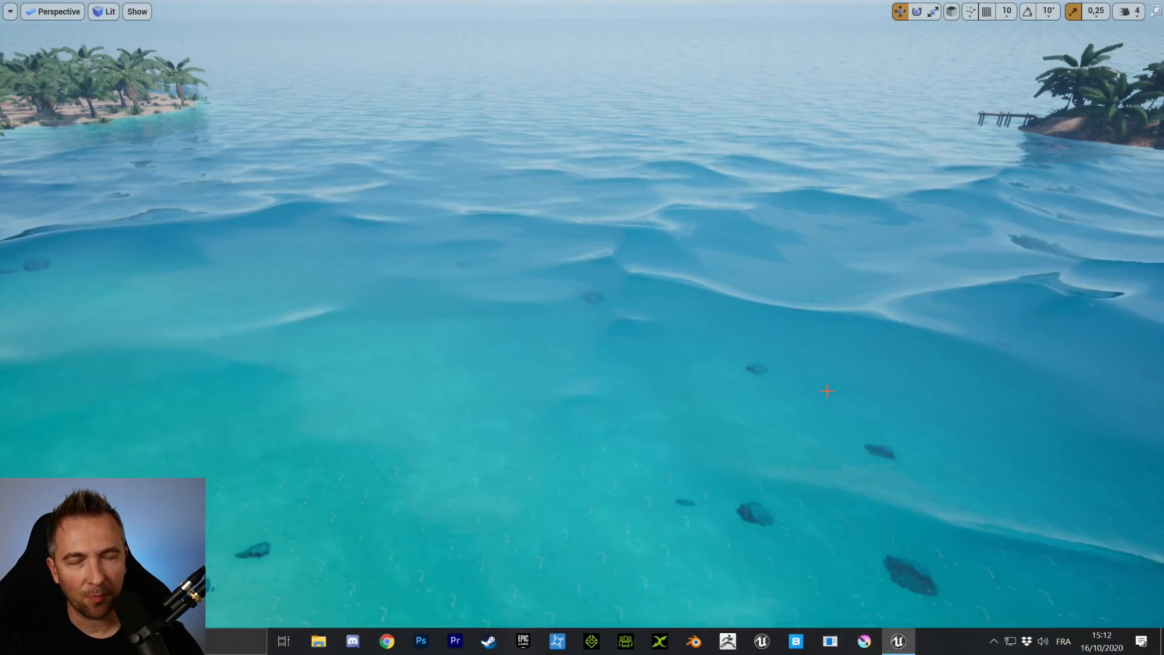
# - Leave the full-screen ocean demo, switch to the Epic Games Launcher library and launch Unreal Engine 4.26.0 Preview 3
pyautogui.press('F11')
pyautogui.click(1108, 6)
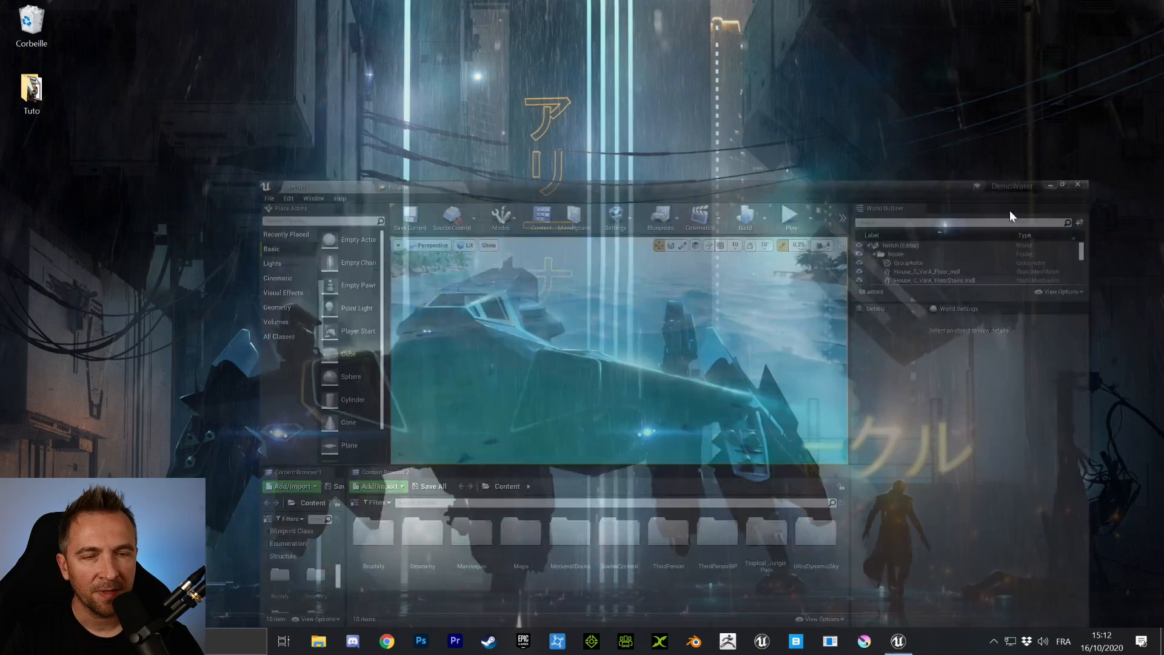
pyautogui.click(524, 641)
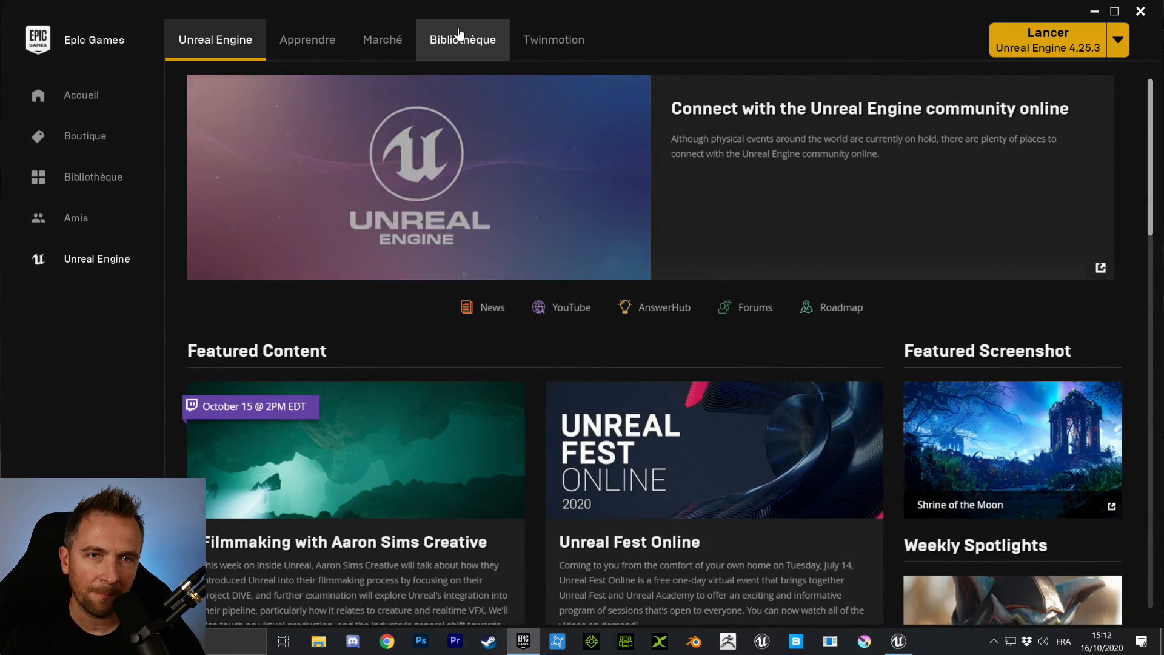
pyautogui.click(544, 42)
pyautogui.click(493, 46)
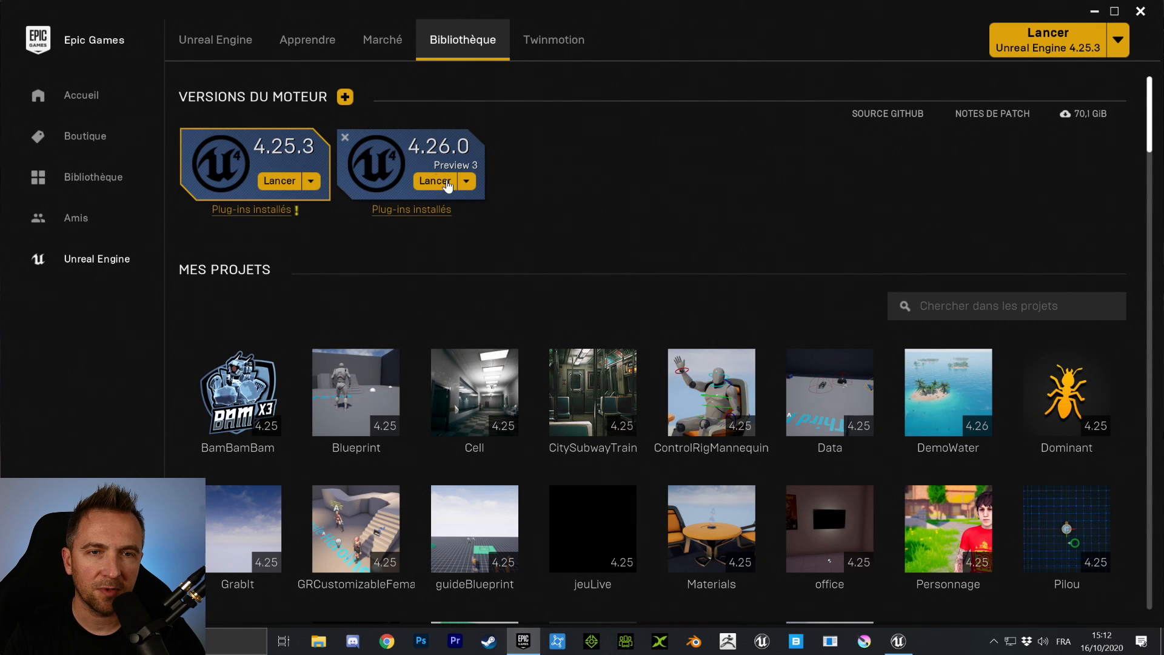
pyautogui.click(431, 185)
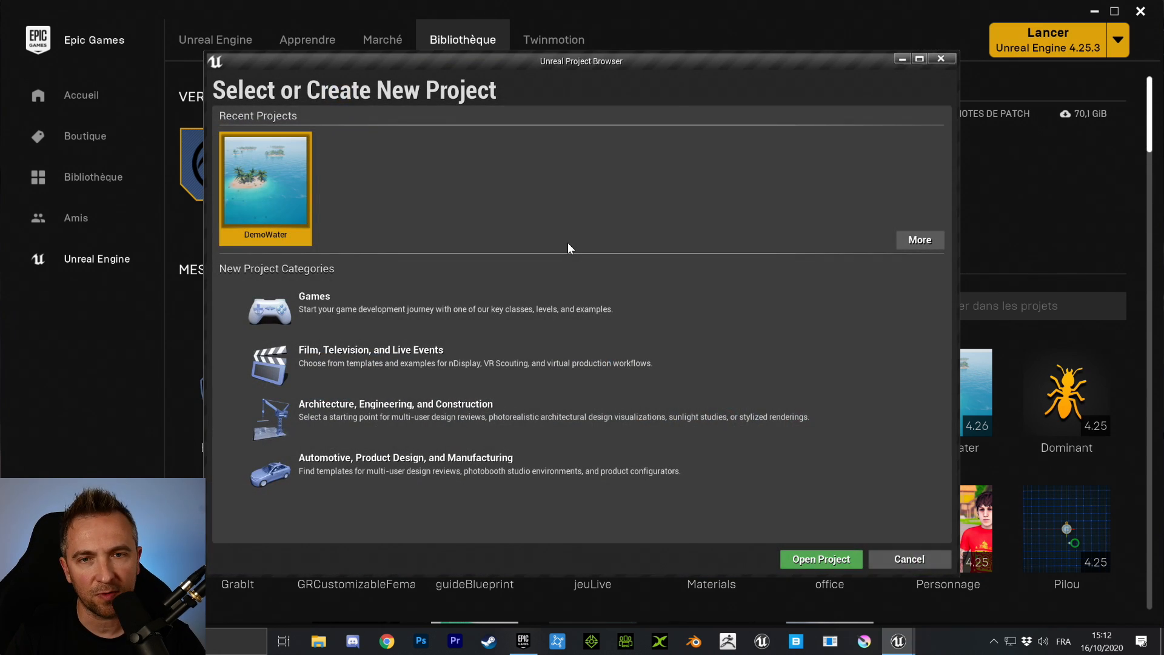
# - Create a blank Games project named TutoWater with no starter content, and minimize the launcher
pyautogui.click(358, 303)
pyautogui.click(712, 559)
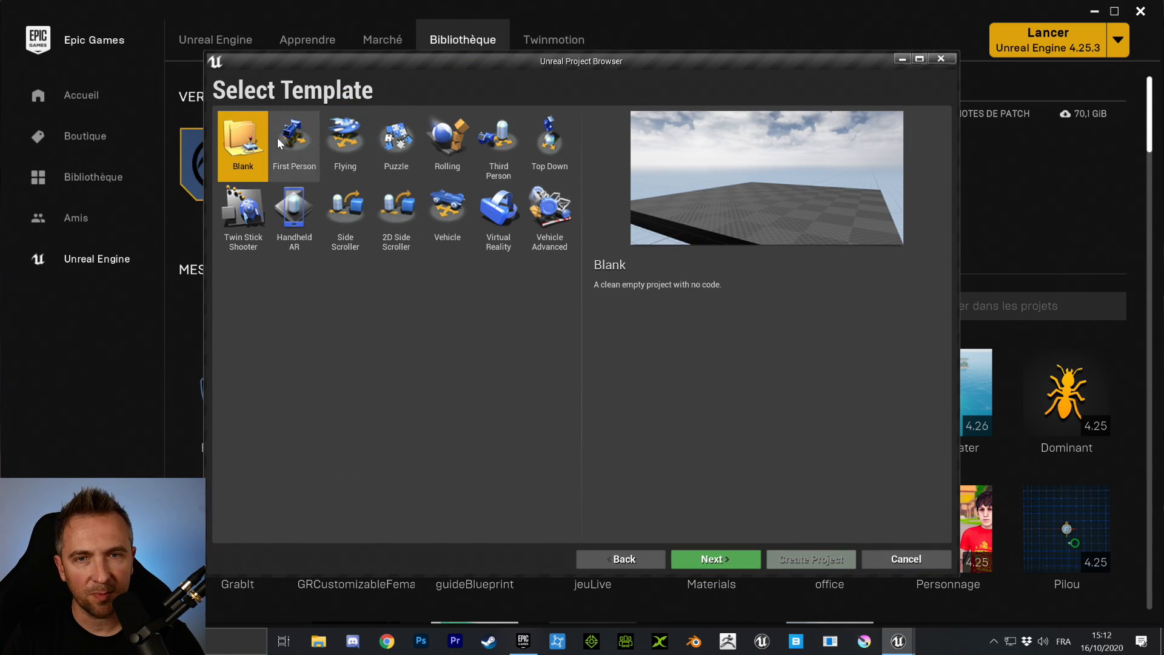
pyautogui.click(715, 560)
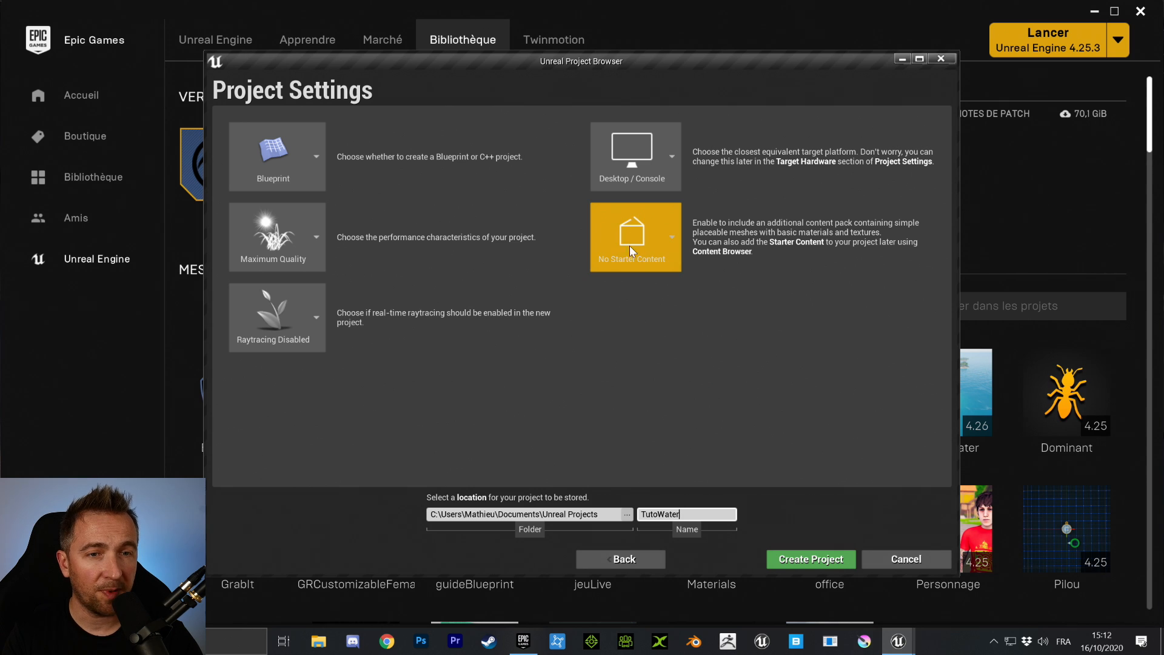
pyautogui.click(810, 559)
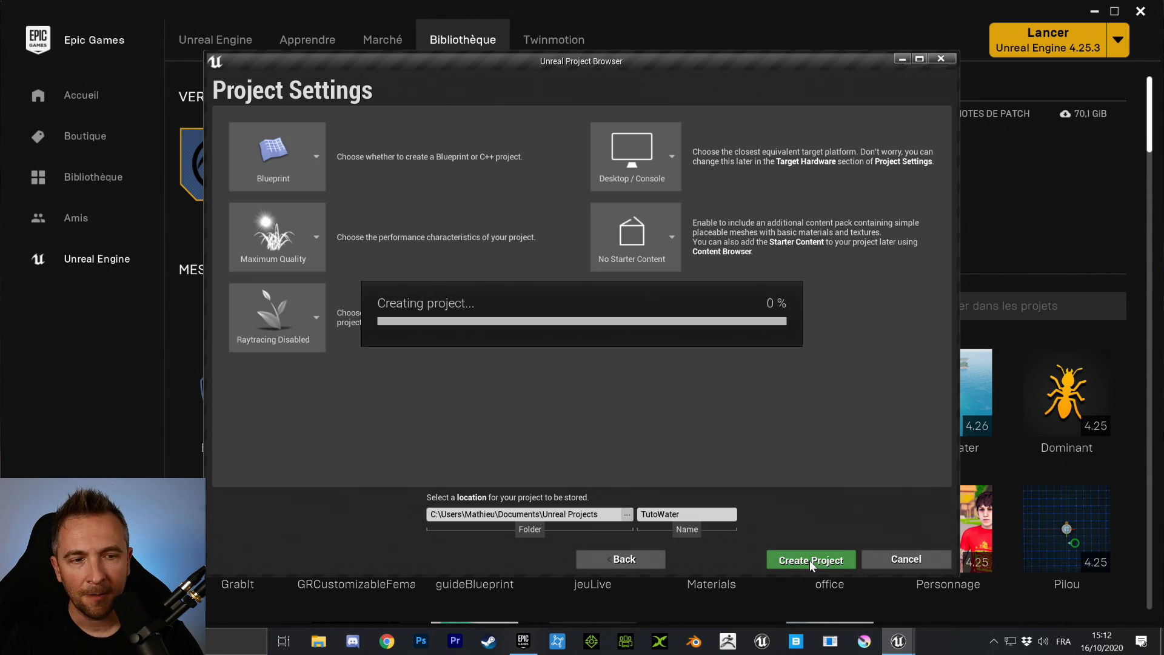
pyautogui.click(1094, 13)
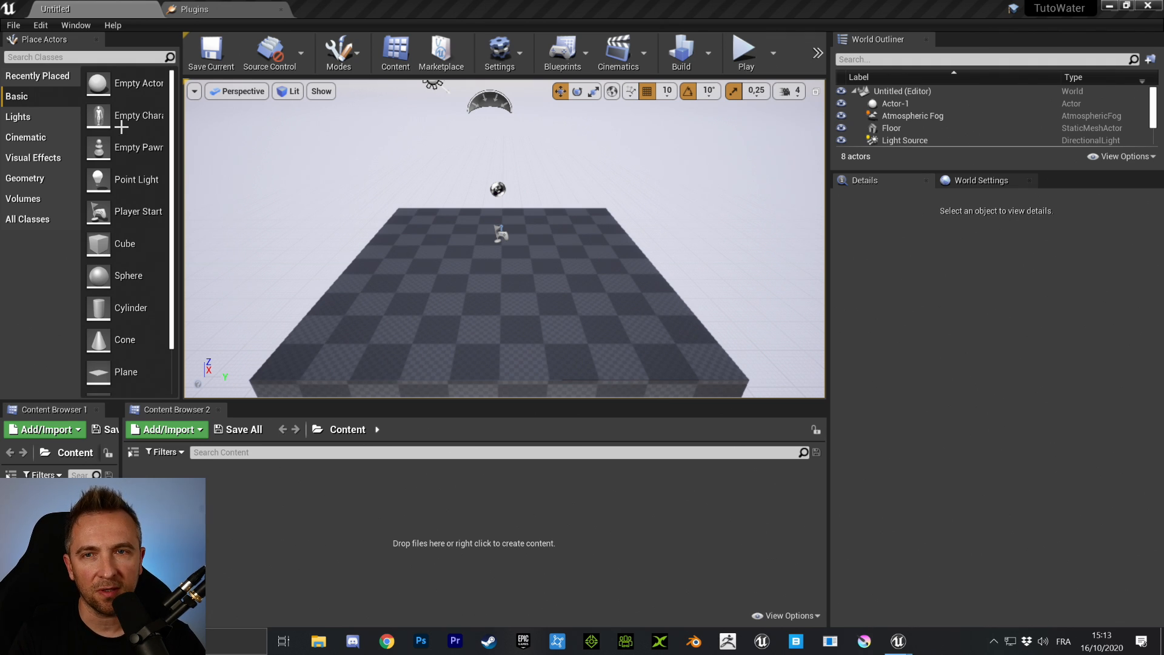
# - Find the experimental Water plugin by searching for "water", enable it and restart the editor
pyautogui.click(40, 28)
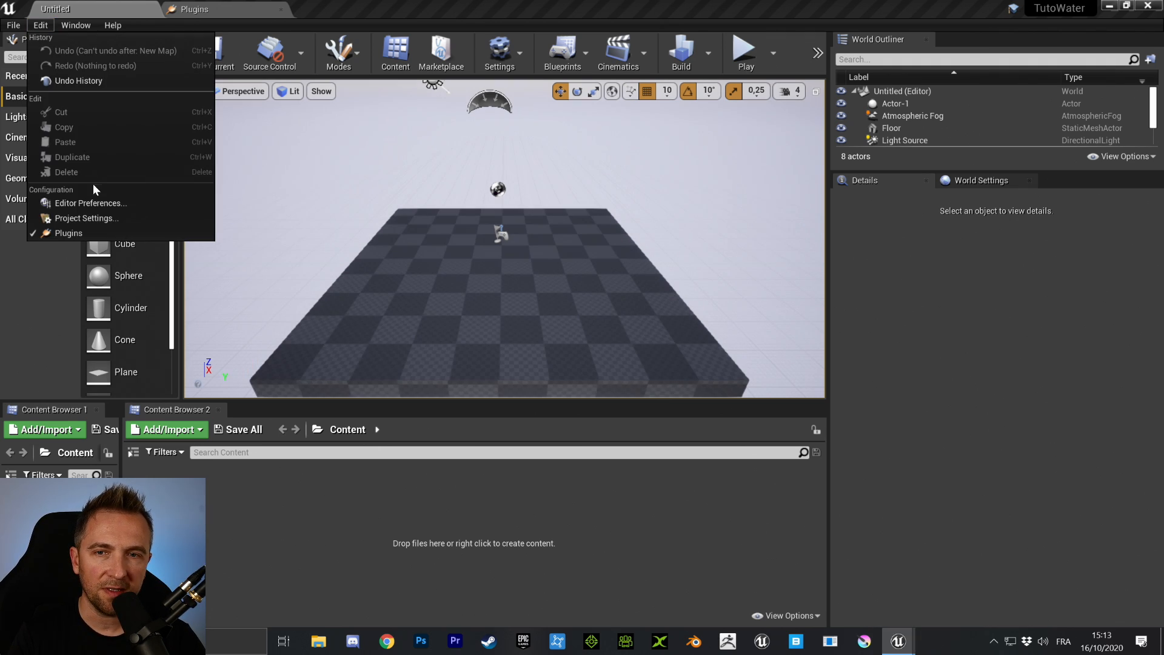
pyautogui.click(82, 234)
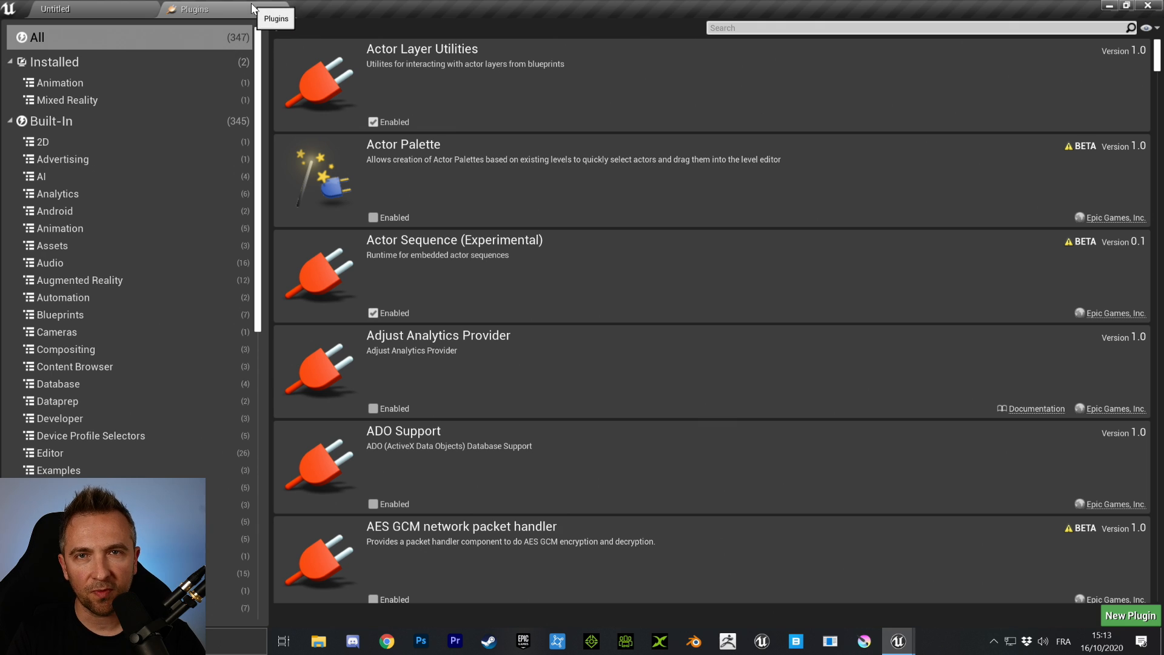
pyautogui.click(780, 28)
pyautogui.write('water')
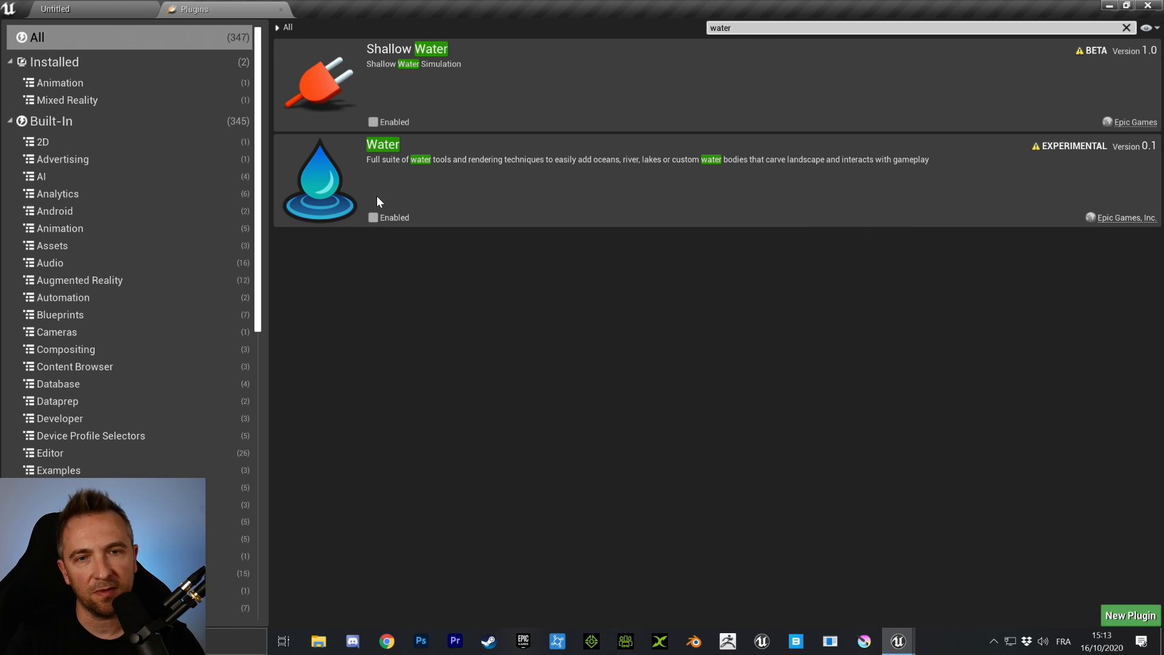
pyautogui.click(373, 217)
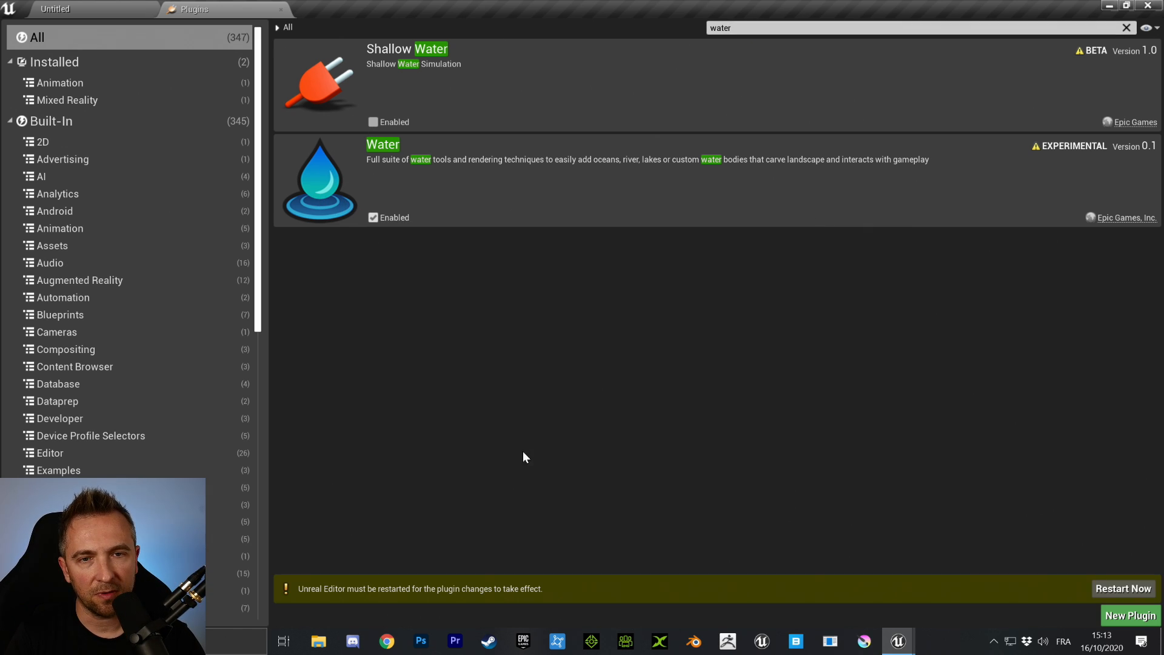
pyautogui.click(1111, 588)
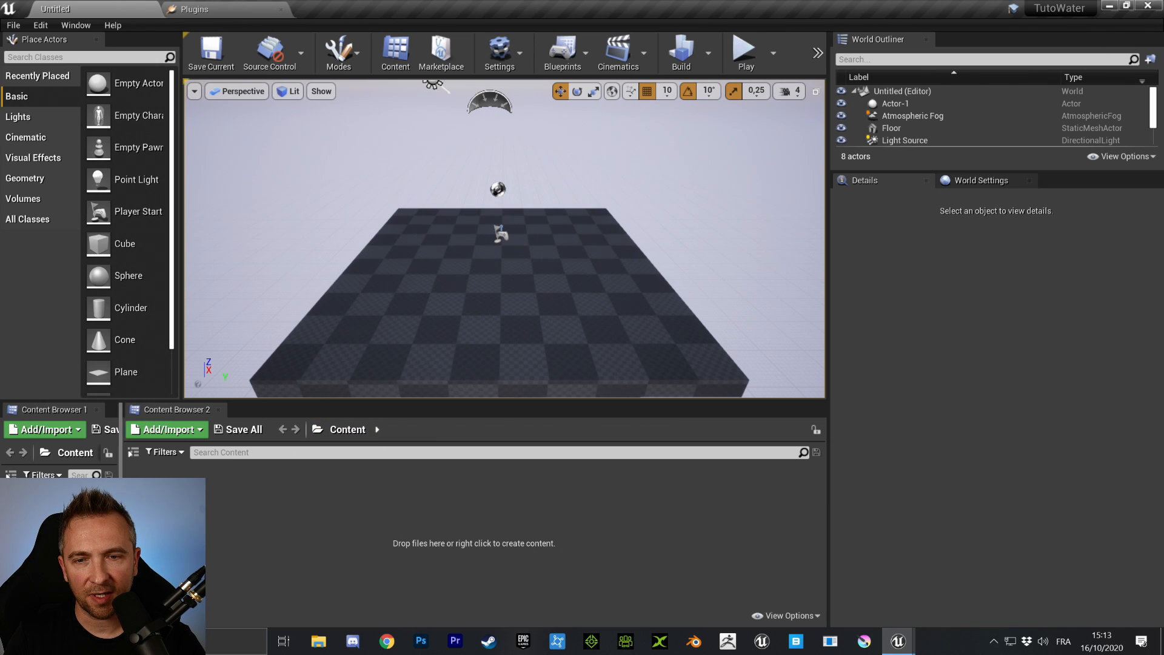
# - Widen the first content browser and delete the default Floor mesh from the level
pyautogui.moveTo(122, 492); pyautogui.dragTo(208, 492)
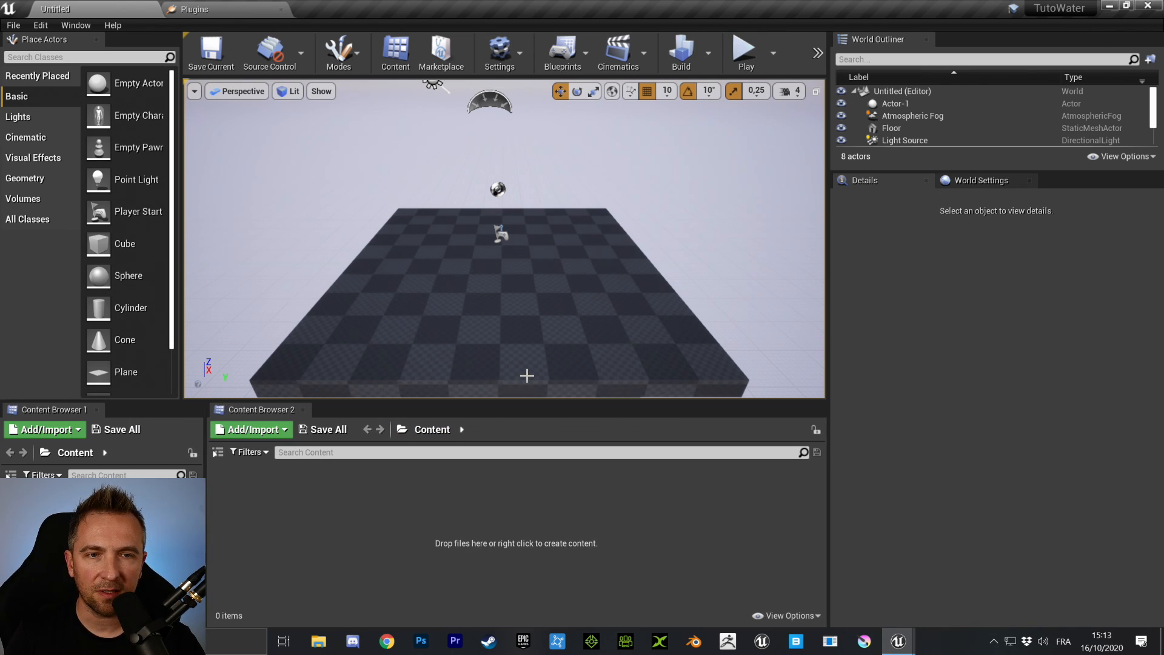
pyautogui.moveTo(573, 294); pyautogui.dragTo(576, 288, button='right')
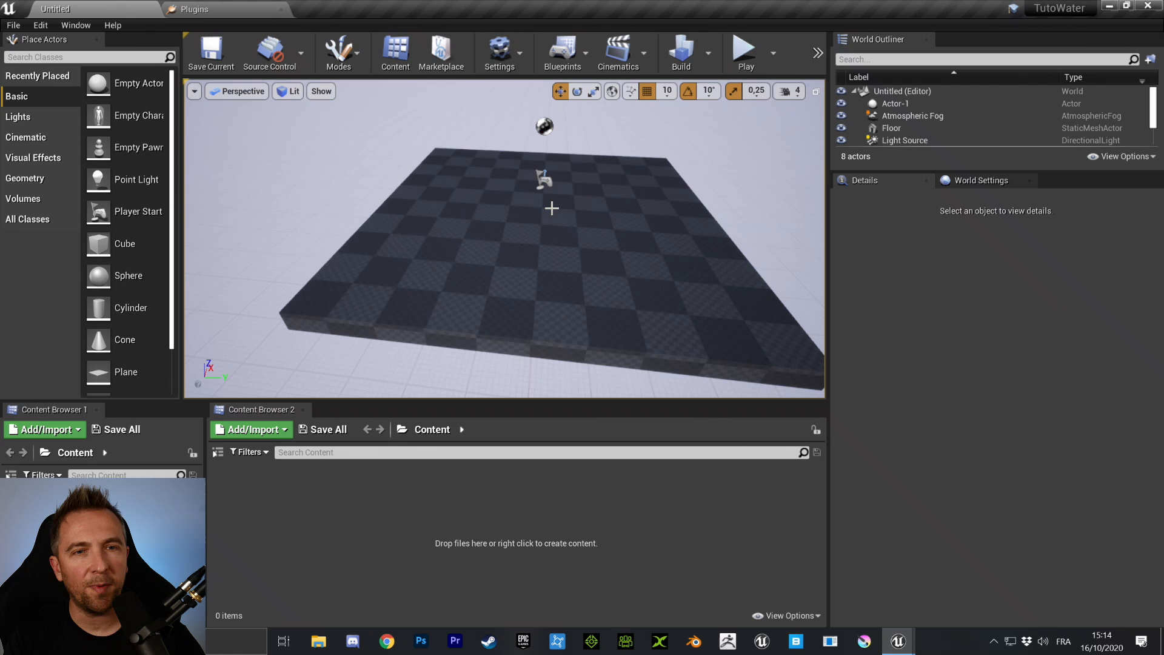
pyautogui.moveTo(849, 122); pyautogui.dragTo(878, 131, button='right')
pyautogui.click(810, 144)
pyautogui.moveTo(488, 168); pyautogui.dragTo(514, 199)
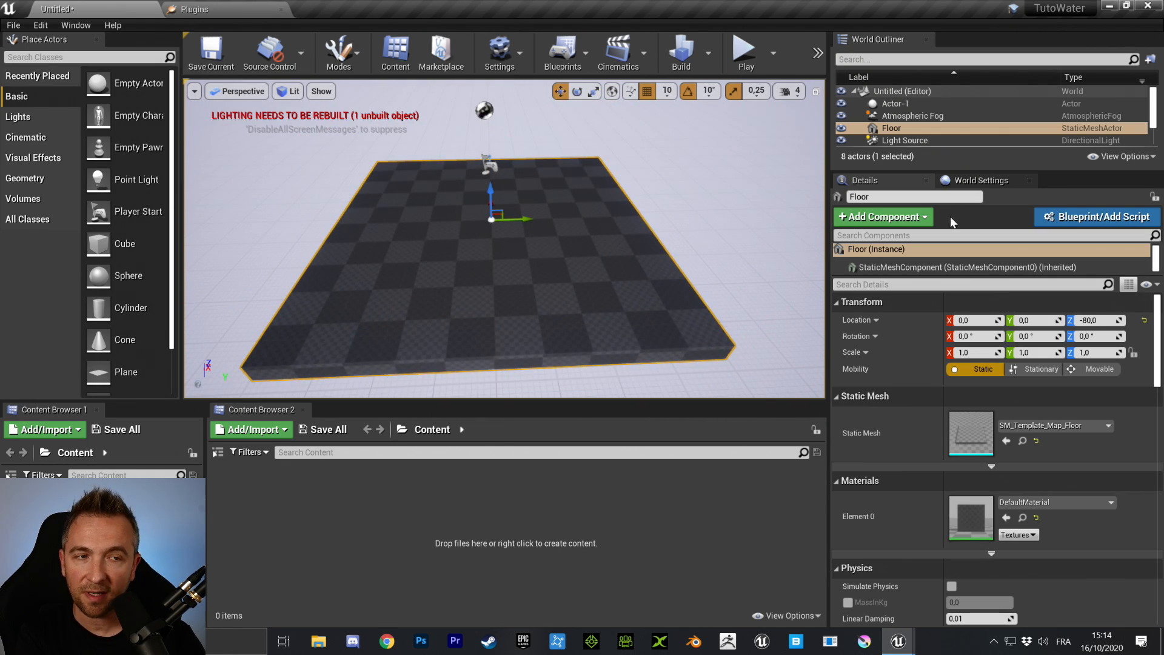
pyautogui.press('Delete')
# - Create a new landscape with 63×63-quad sections, 1×1 section per component and 8 × 8 components
pyautogui.moveTo(643, 263); pyautogui.dragTo(628, 264, button='right')
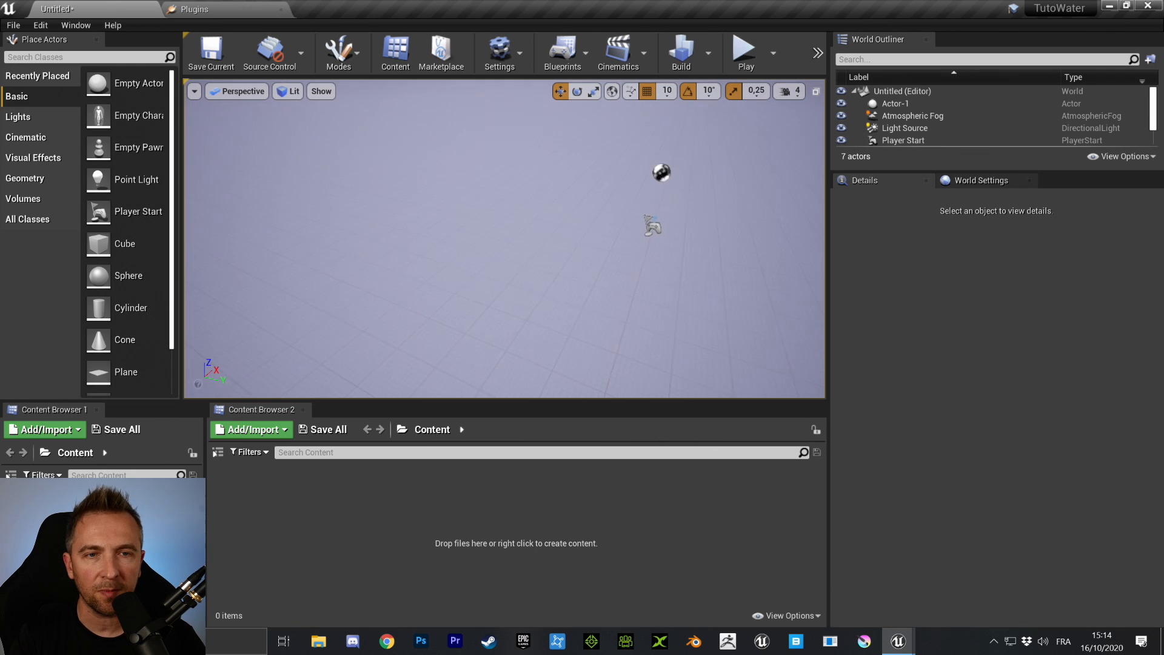
pyautogui.scroll(-4, 628, 264)
pyautogui.hotkey('shift', '3')
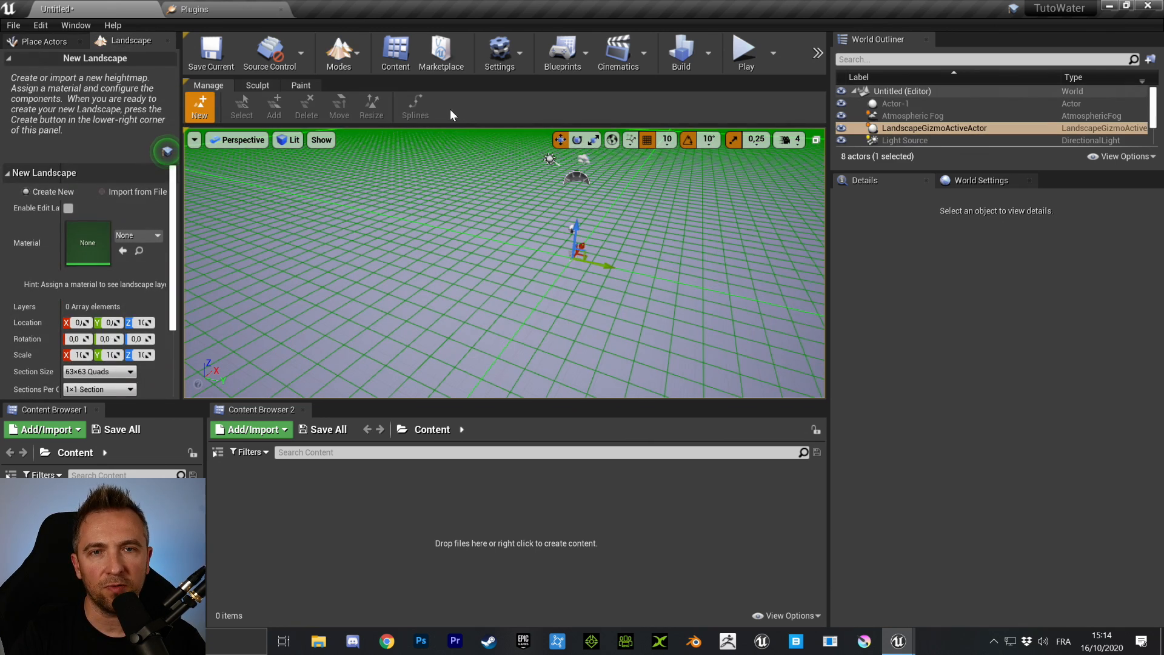
pyautogui.click(340, 51)
pyautogui.click(335, 63)
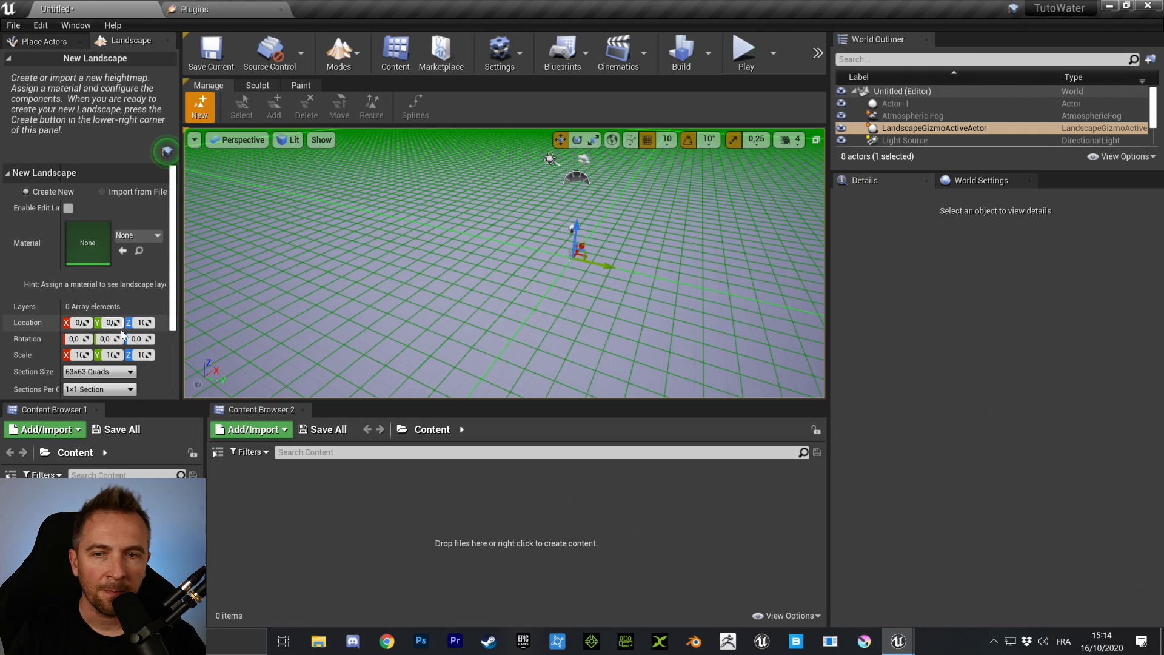
pyautogui.scroll(-3, 75, 280)
pyautogui.moveTo(127, 413); pyautogui.dragTo(125, 474)
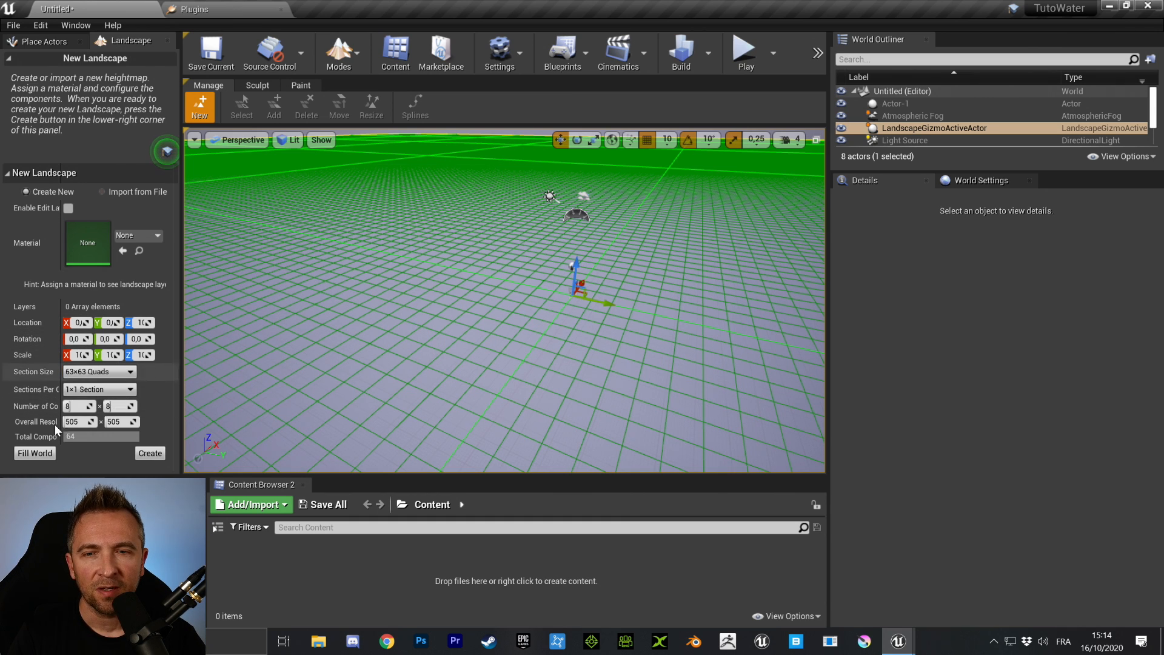
pyautogui.click(150, 453)
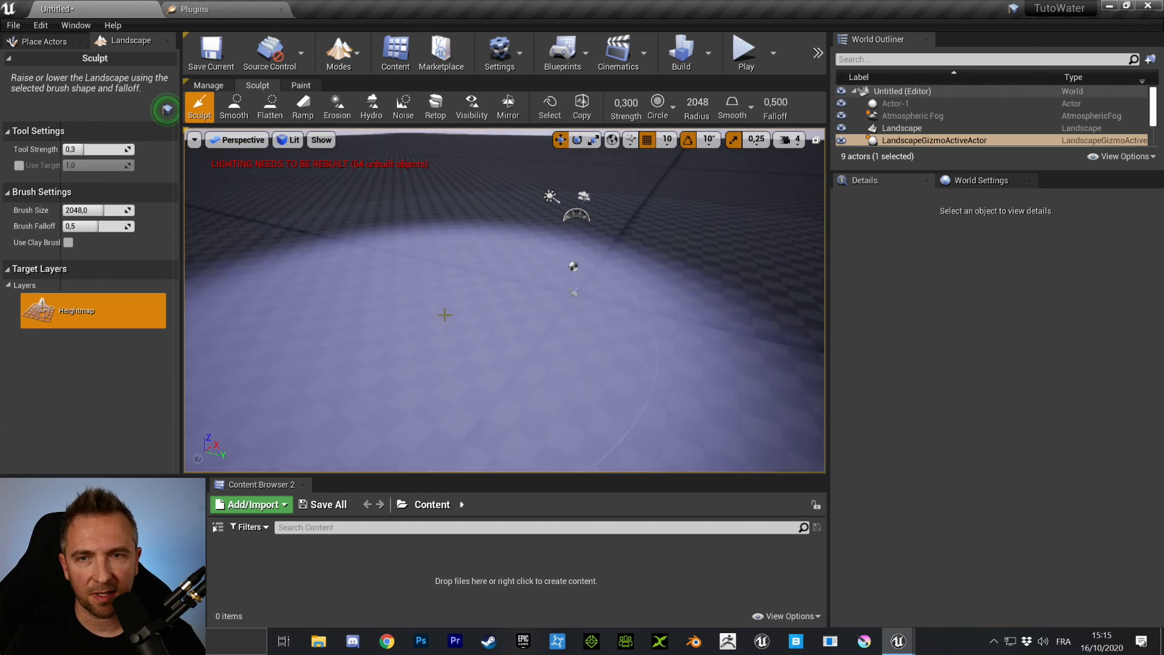
# - Return from Landscape mode to Select mode and select the new landscape
pyautogui.moveTo(446, 311); pyautogui.dragTo(540, 297, button='right')
pyautogui.scroll(-3, 418, 263)
pyautogui.hotkey('shift', '1')
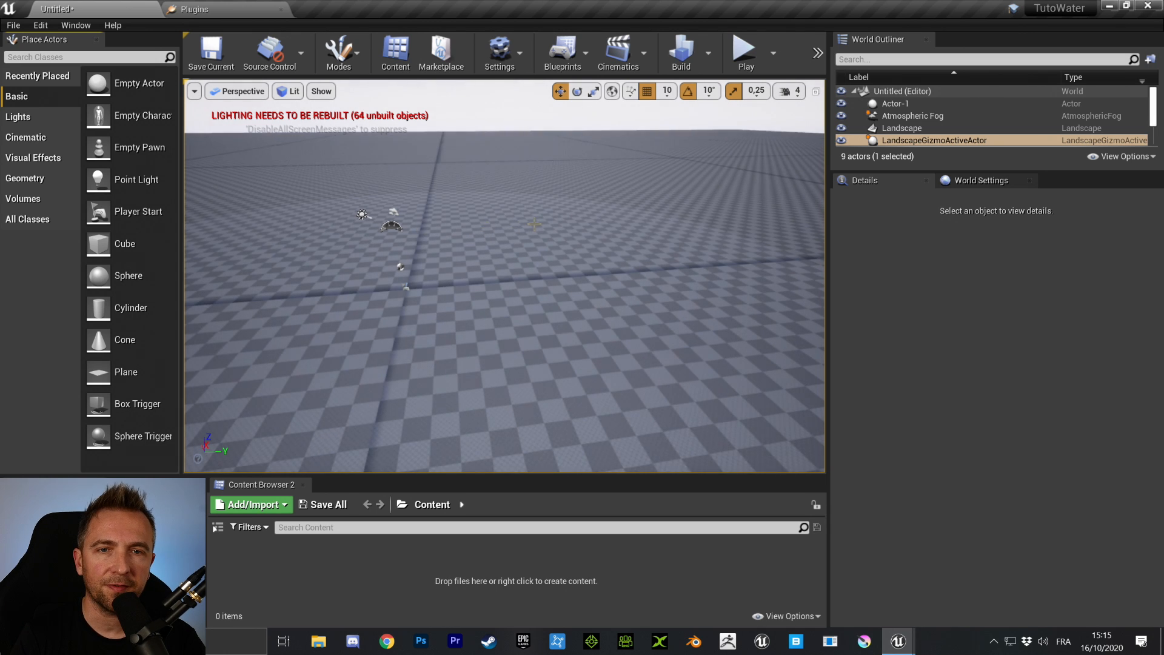
pyautogui.moveTo(417, 263); pyautogui.dragTo(539, 263, button='right')
pyautogui.click(341, 54)
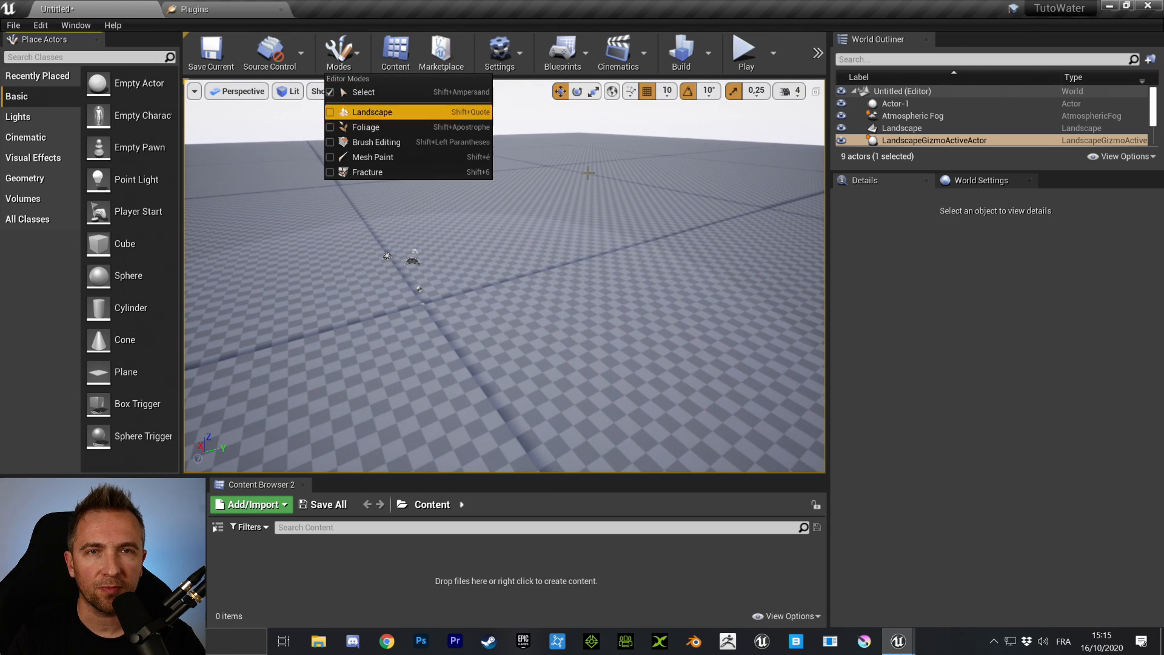
pyautogui.click(364, 110)
pyautogui.moveTo(607, 325); pyautogui.dragTo(497, 344, button='right')
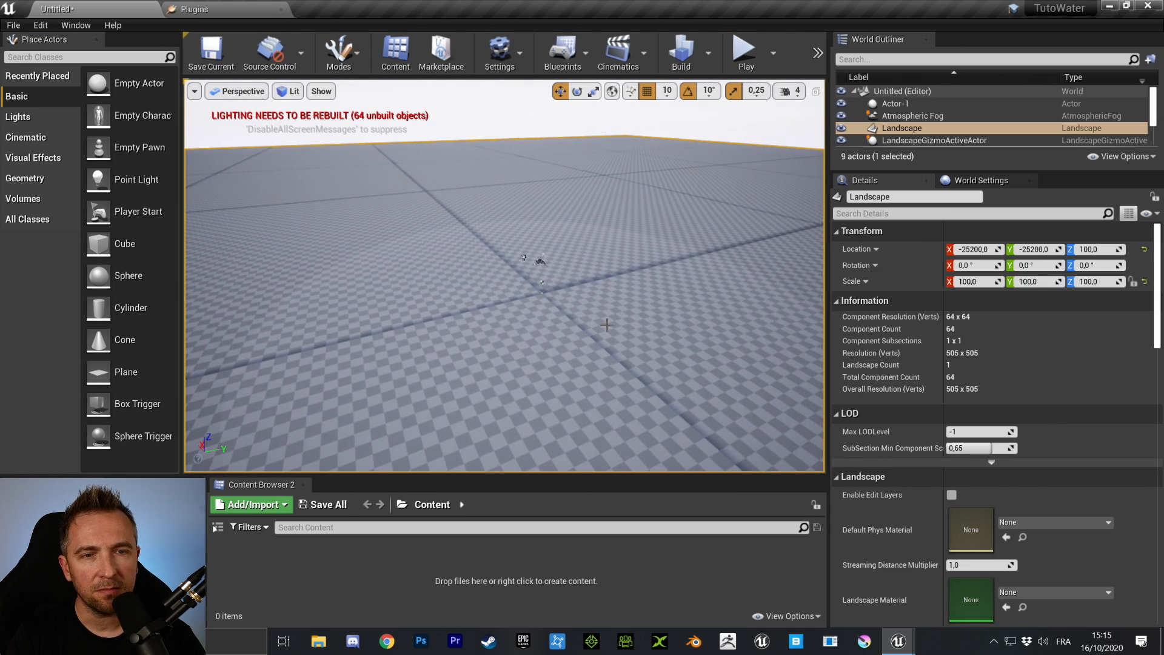
# - Set the mobility of the Light Source directional light to Movable
pyautogui.scroll(-3, 926, 130)
pyautogui.click(914, 111)
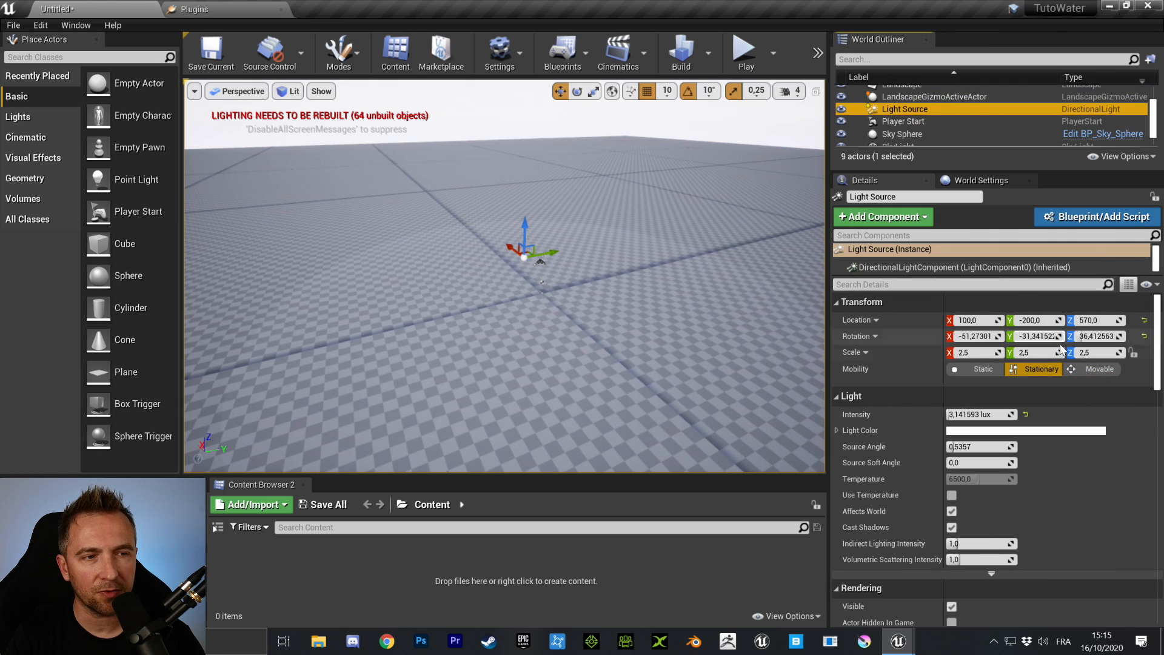
pyautogui.click(1091, 367)
pyautogui.moveTo(686, 206); pyautogui.dragTo(489, 393, button='right')
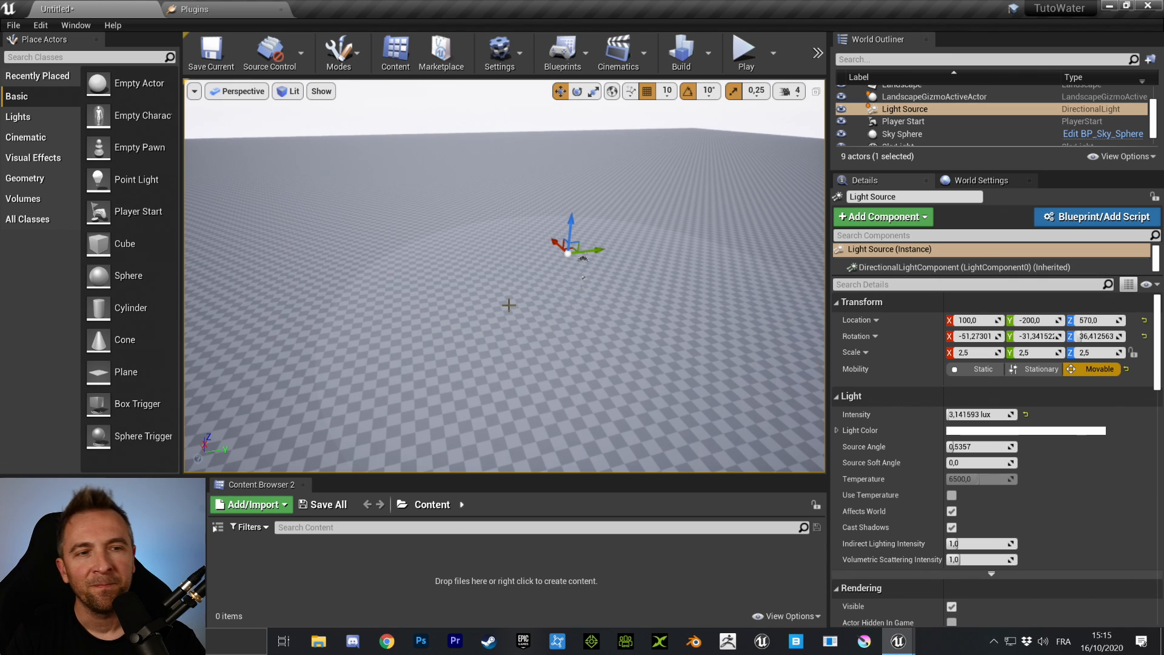
# - Enable edit layers on the landscape, accepting that the undo history is cleared
pyautogui.click(483, 277)
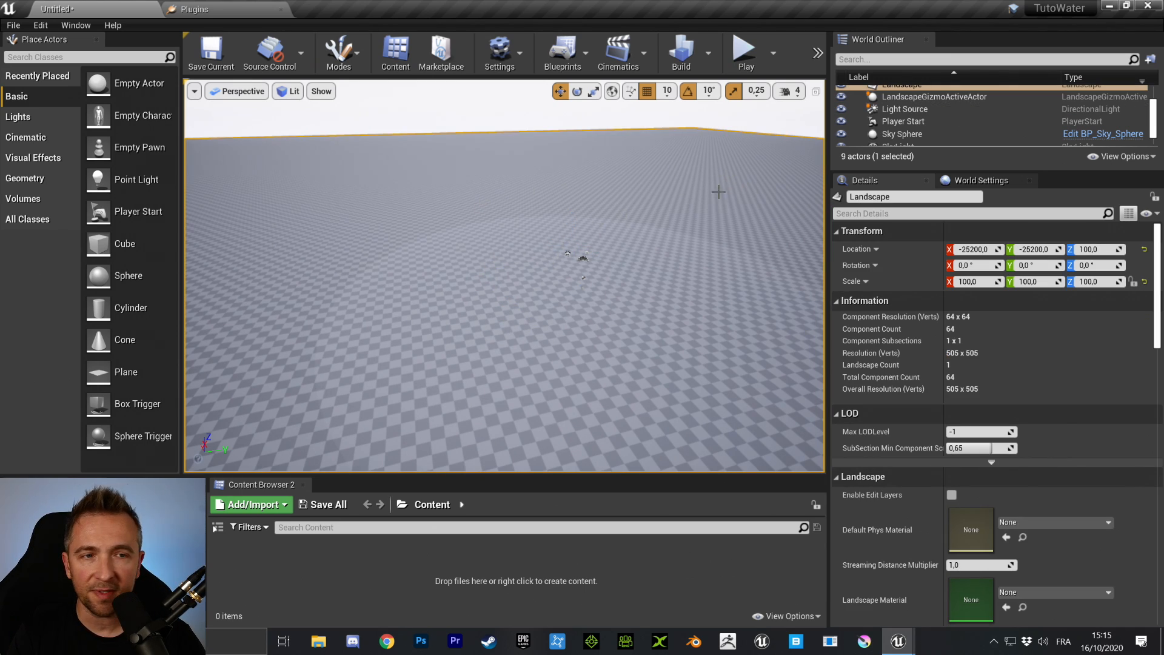
pyautogui.scroll(-5, 989, 354)
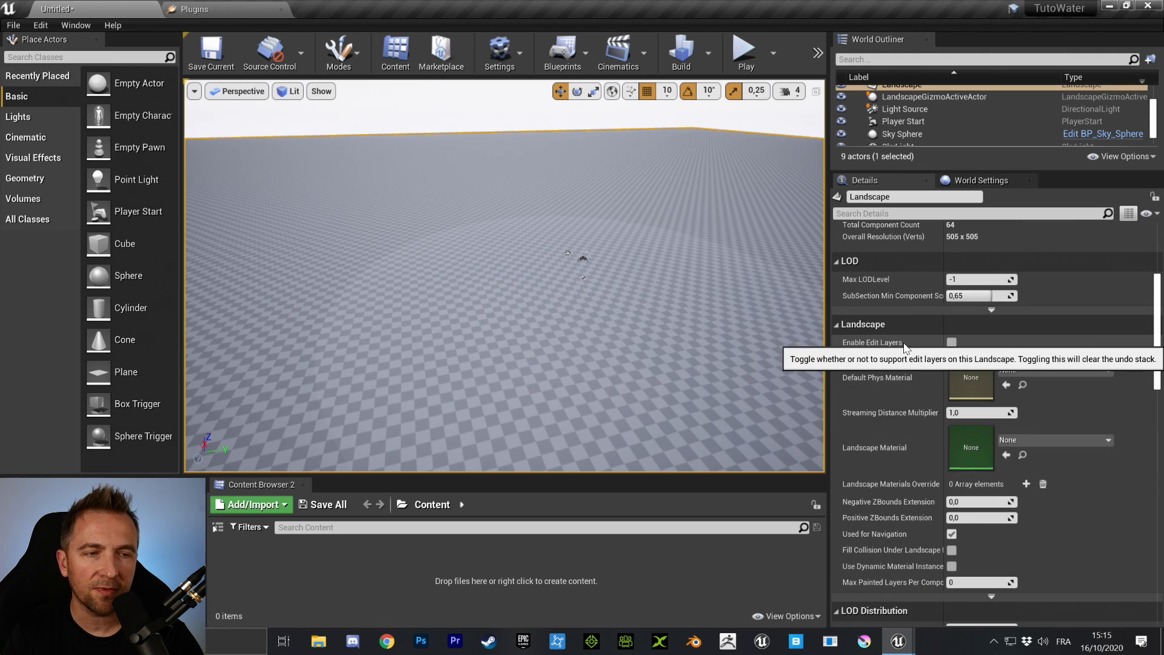
pyautogui.click(952, 342)
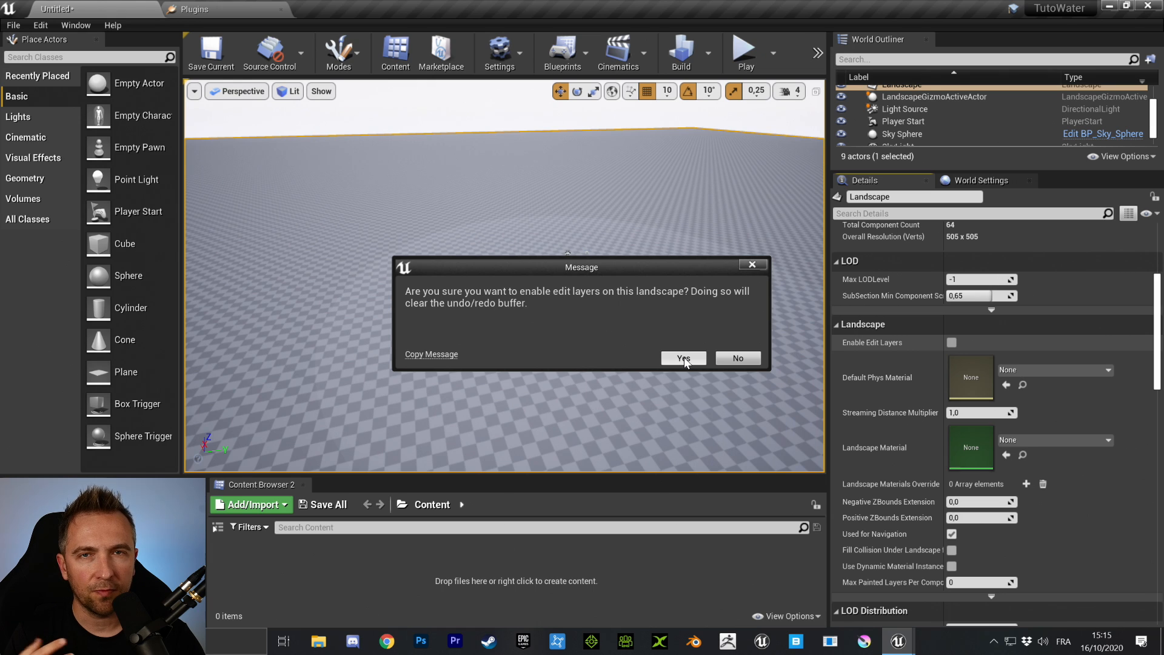
pyautogui.click(684, 358)
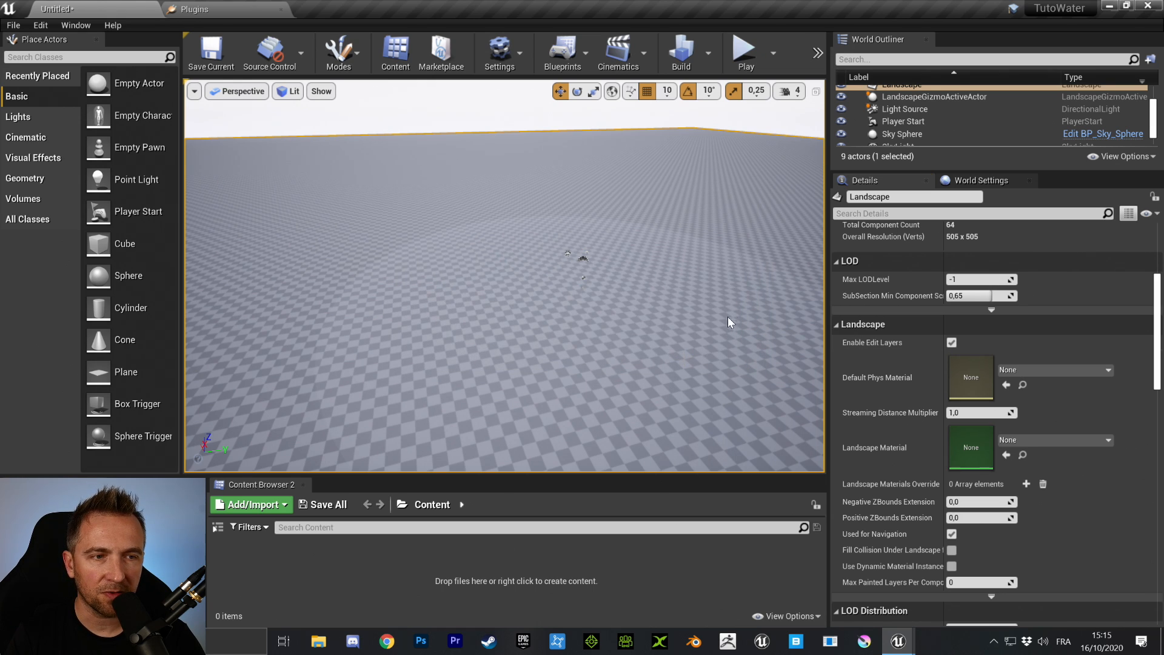
pyautogui.moveTo(663, 292); pyautogui.dragTo(648, 286, button='right')
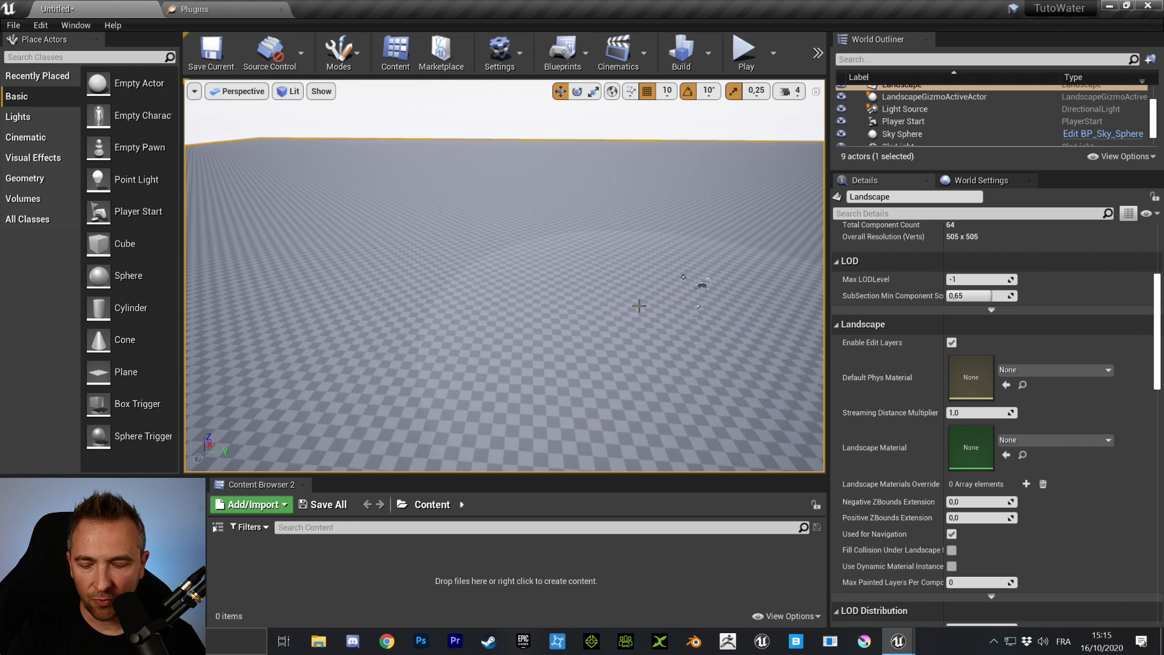
# - Switch back to Landscape mode and examine the Edit Layers section of the Sculpt tool
pyautogui.hotkey('shift', '2')
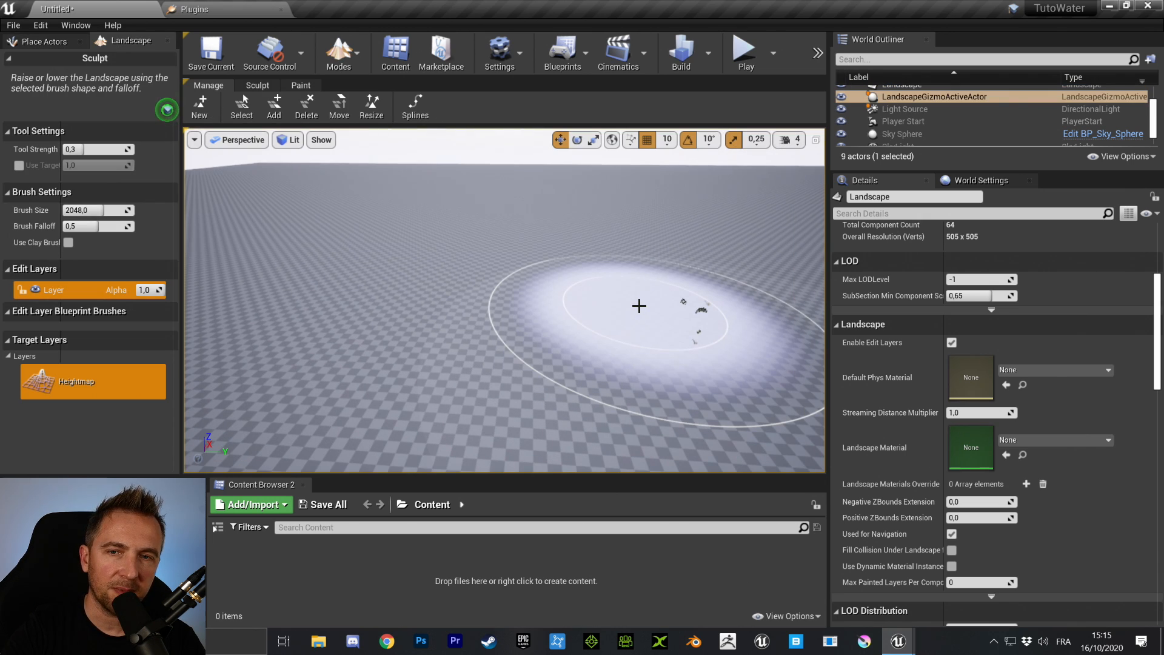
pyautogui.click(9, 271)
pyautogui.click(8, 272)
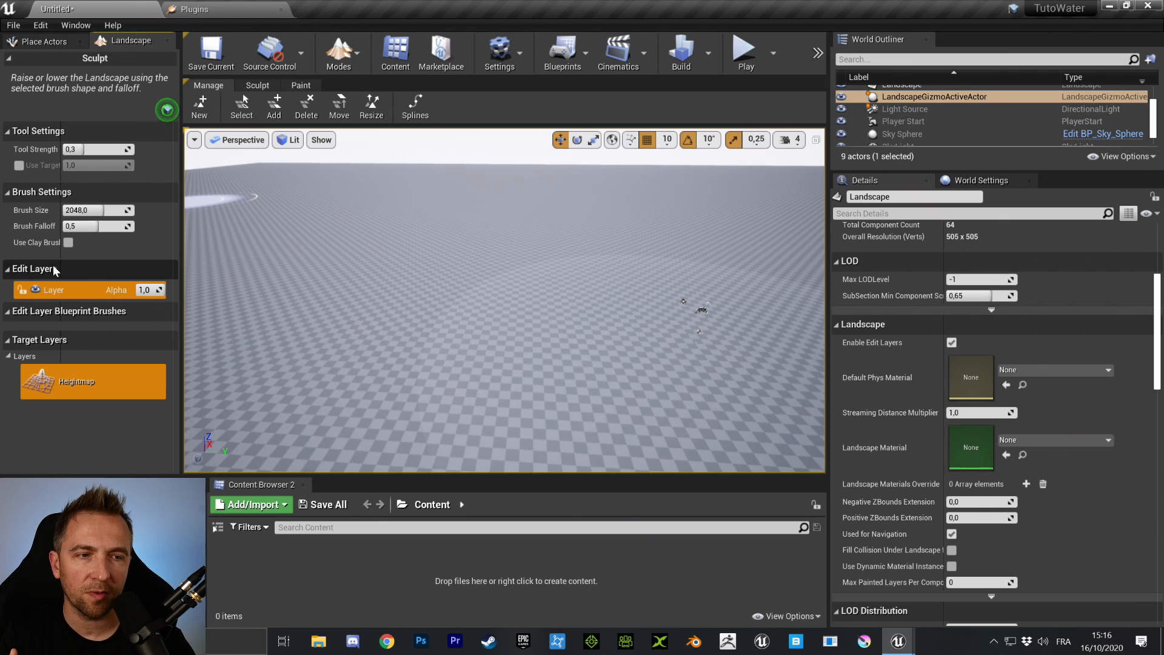
# - Return to Select mode and search the placeable actors for "water"
pyautogui.hotkey('shift', '1')
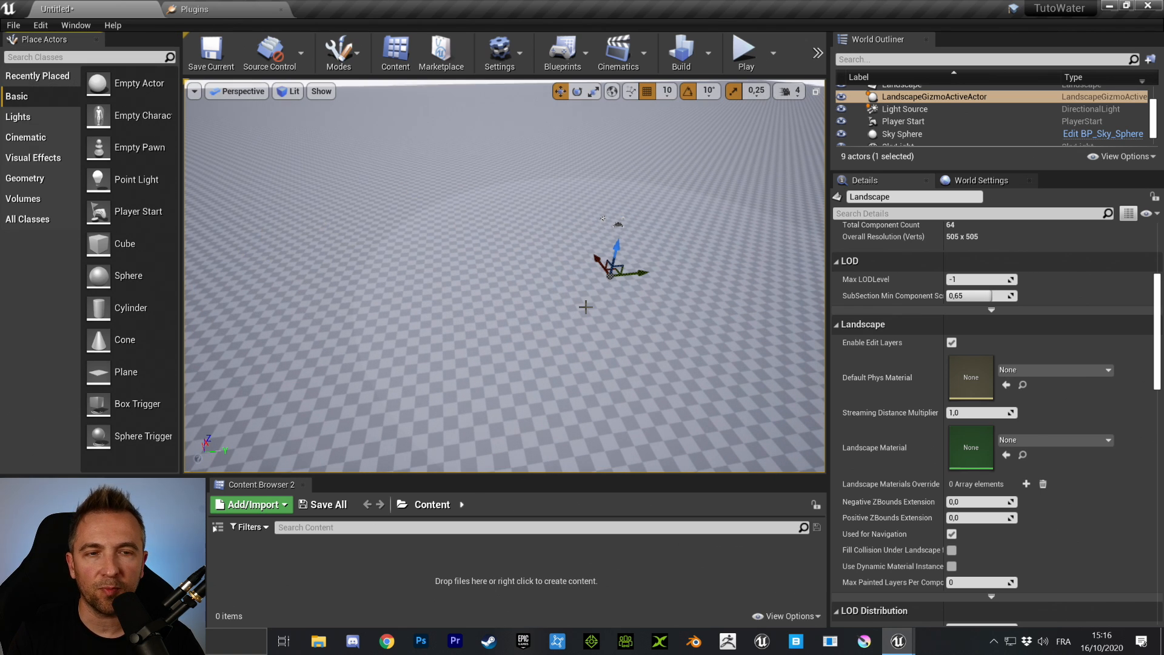
pyautogui.press('f')
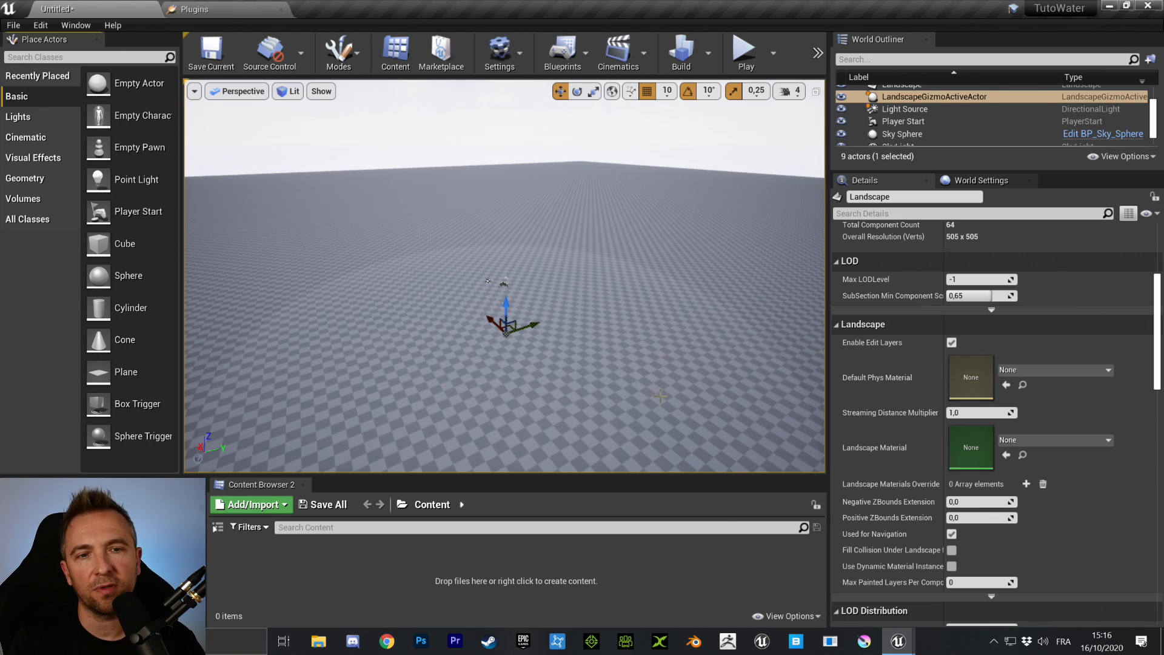
pyautogui.press('s')
pyautogui.moveTo(667, 314); pyautogui.dragTo(539, 397, button='right')
pyautogui.press('s')
pyautogui.press('s')
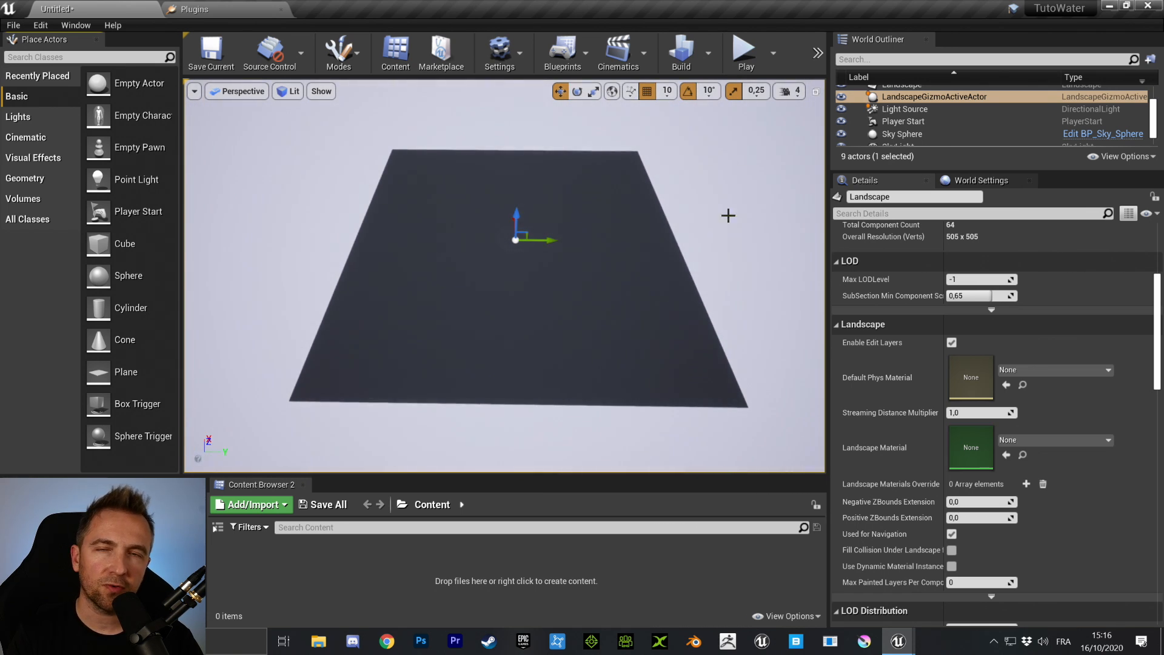
pyautogui.click(46, 57)
pyautogui.write('water')
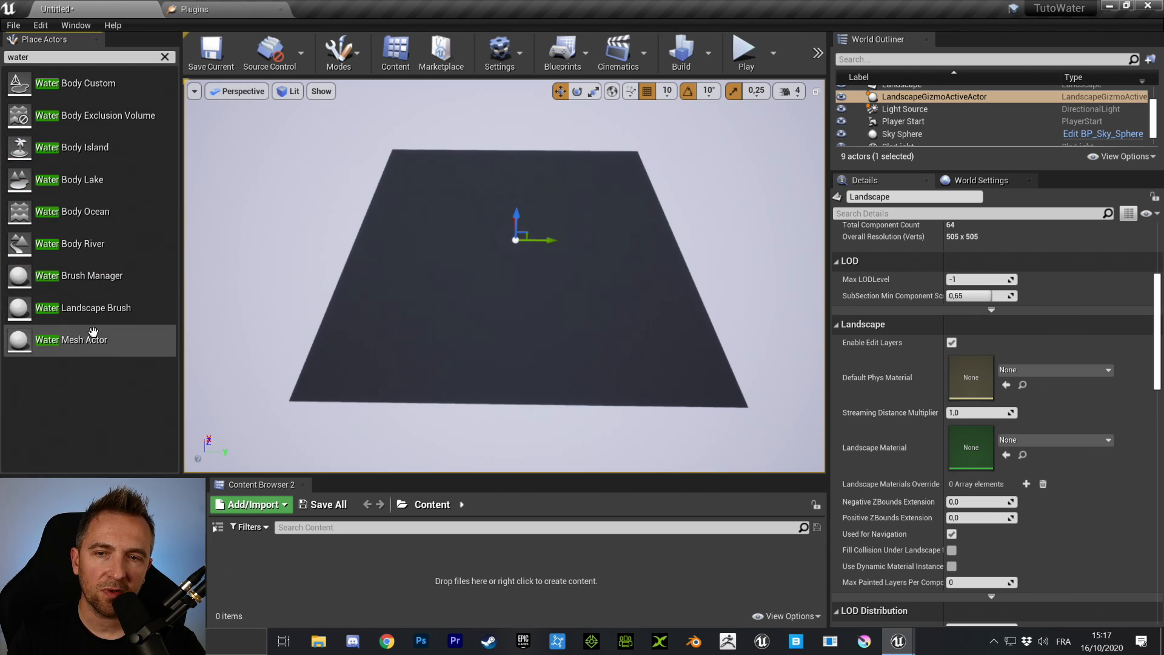
pyautogui.click(103, 304)
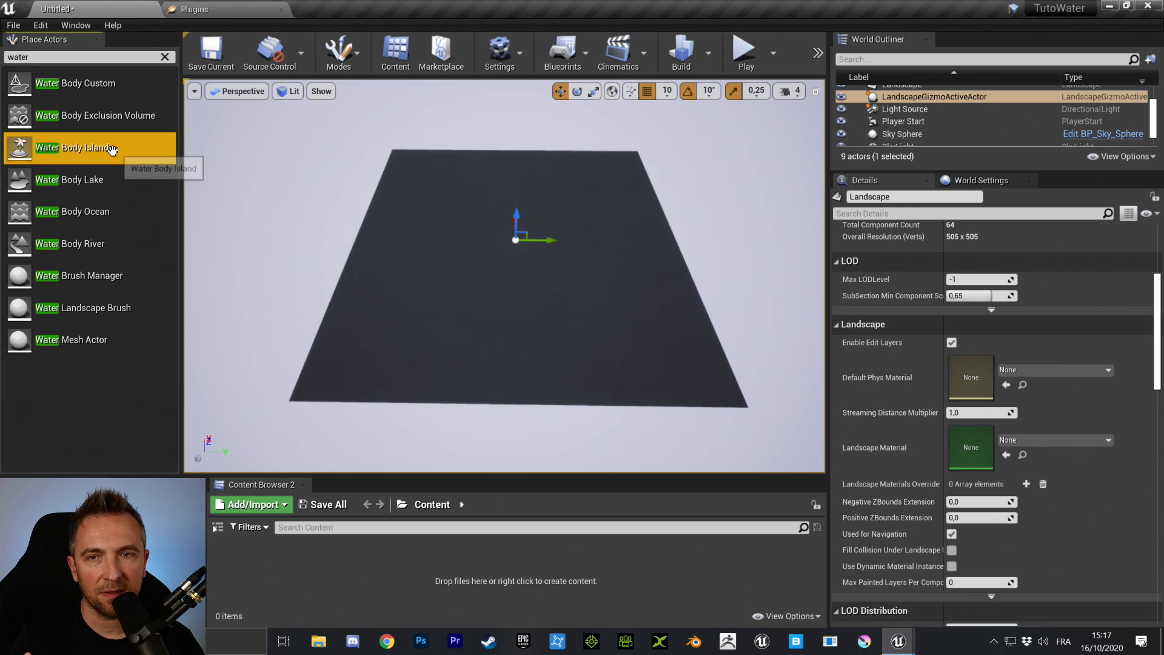
# - Place a Water Body Ocean actor at the centre of the landscape
pyautogui.moveTo(127, 244); pyautogui.dragTo(541, 302)
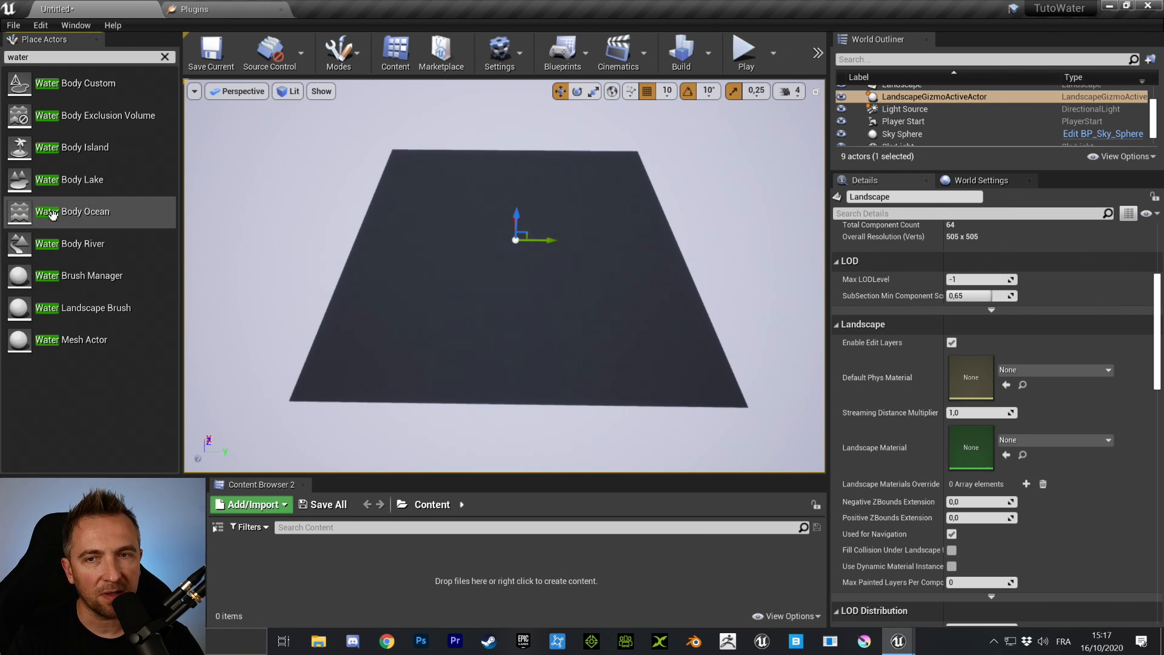
pyautogui.moveTo(119, 224); pyautogui.dragTo(517, 245)
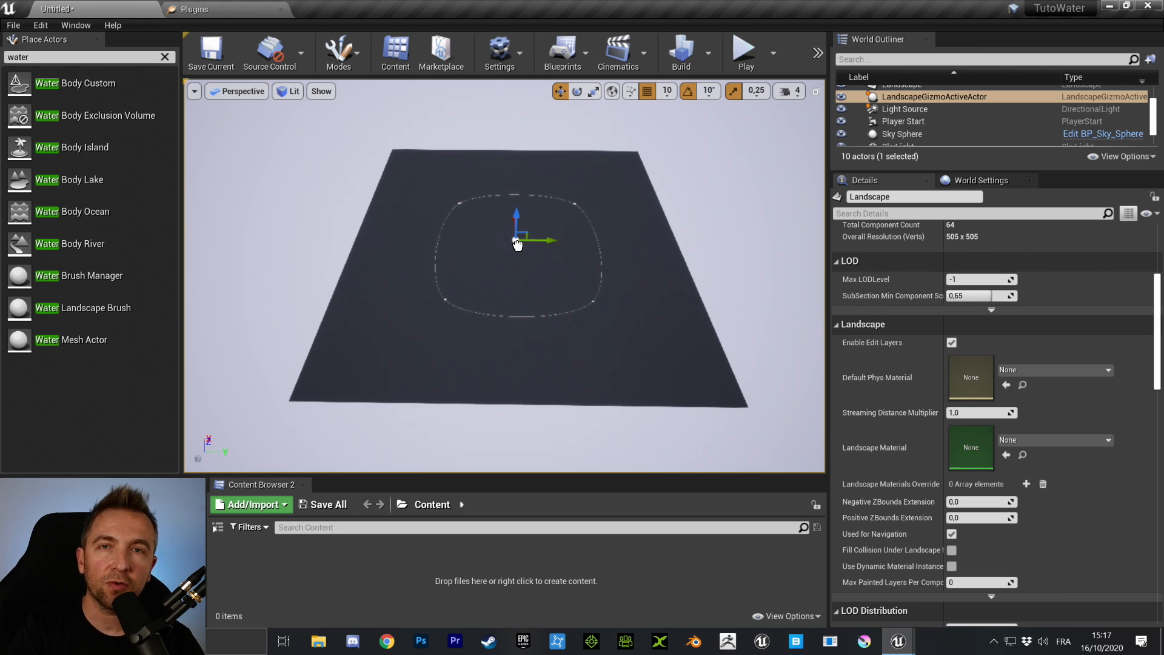
pyautogui.moveTo(517, 244); pyautogui.dragTo(518, 245)
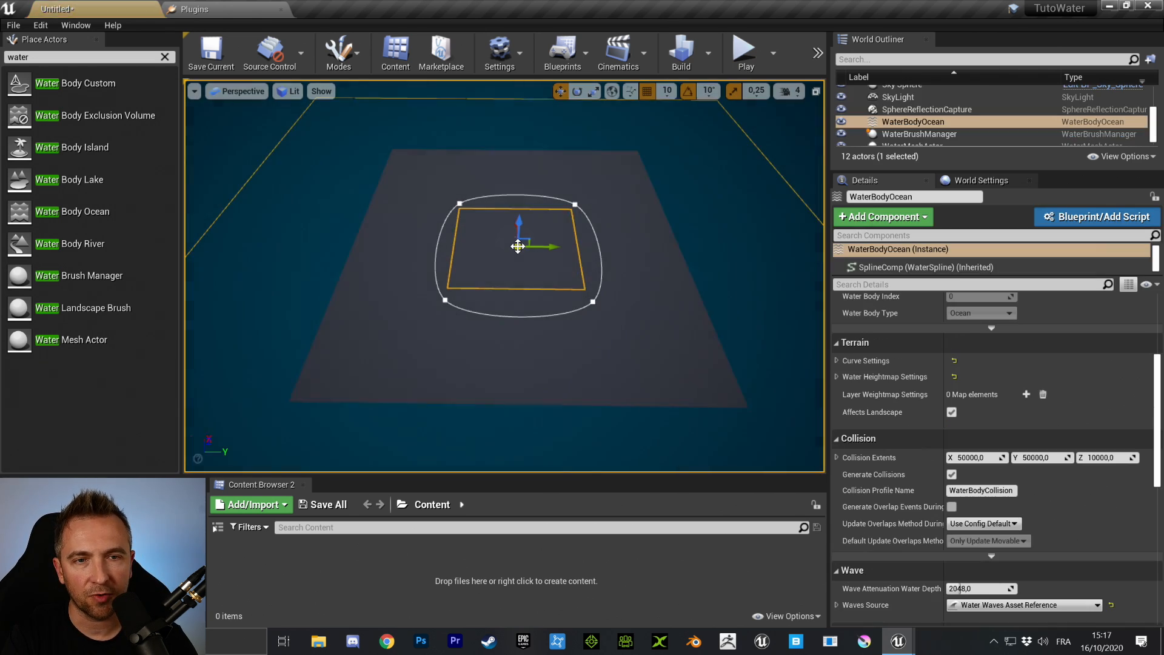
# - Inspect the ocean above and below its surface, and examine the WaterBrushManager's Scene Capture texture target with the World Outliner enlarged
pyautogui.moveTo(518, 245); pyautogui.dragTo(287, 333, button='right')
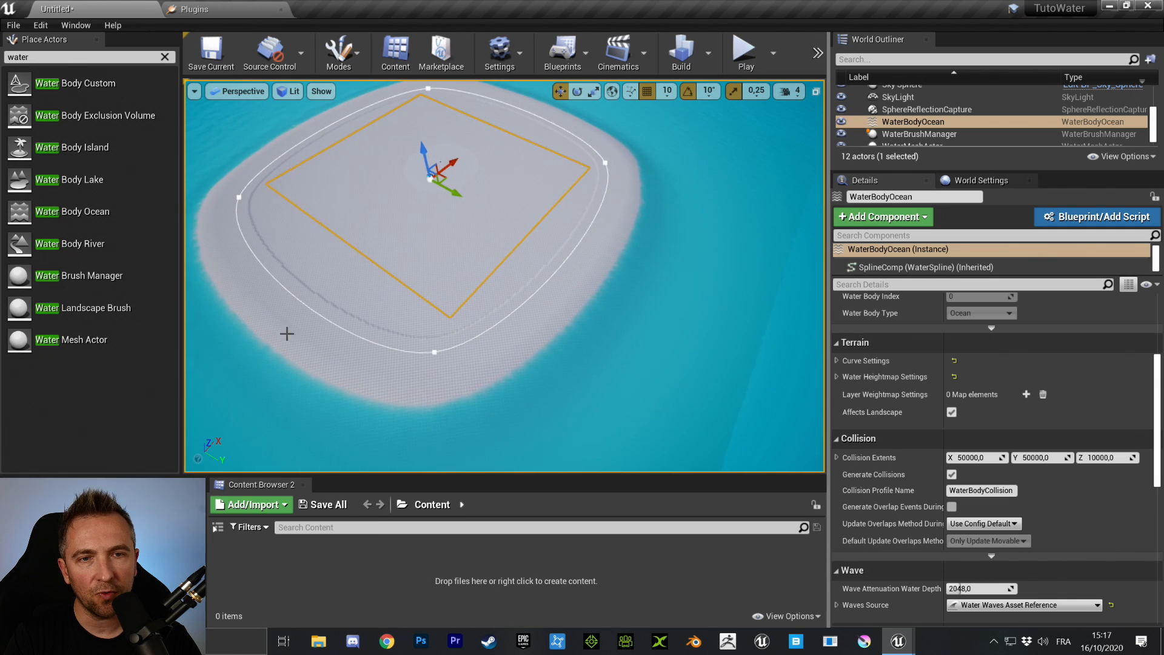
pyautogui.moveTo(371, 218); pyautogui.dragTo(502, 220, button='right')
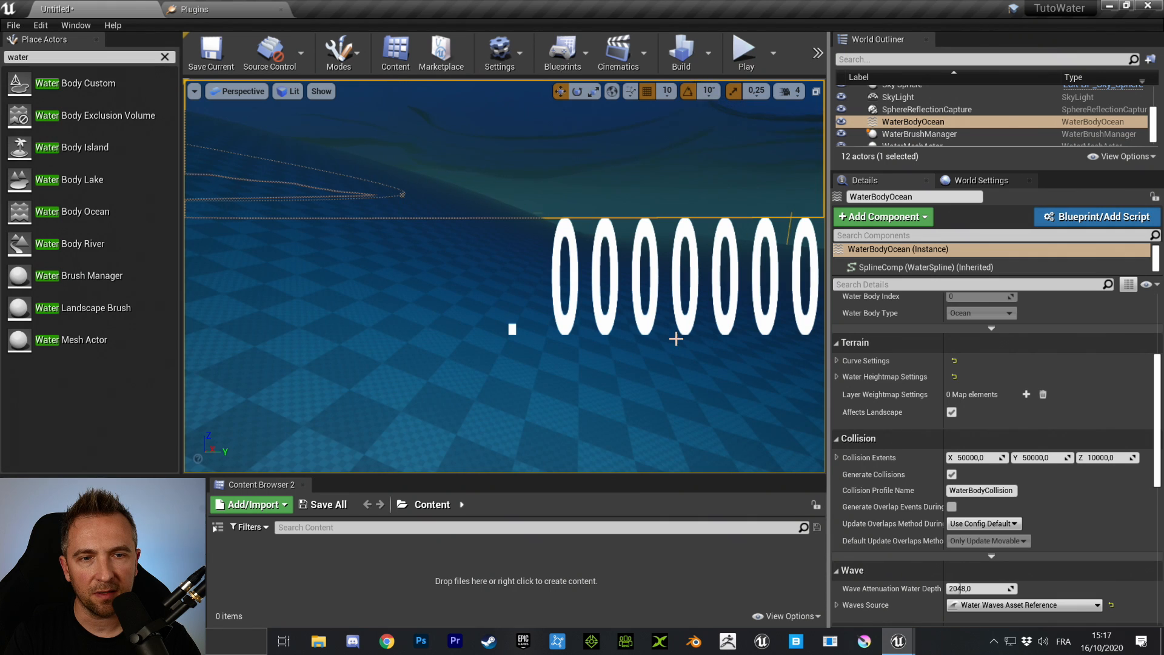
pyautogui.moveTo(676, 338); pyautogui.dragTo(603, 319, button='right')
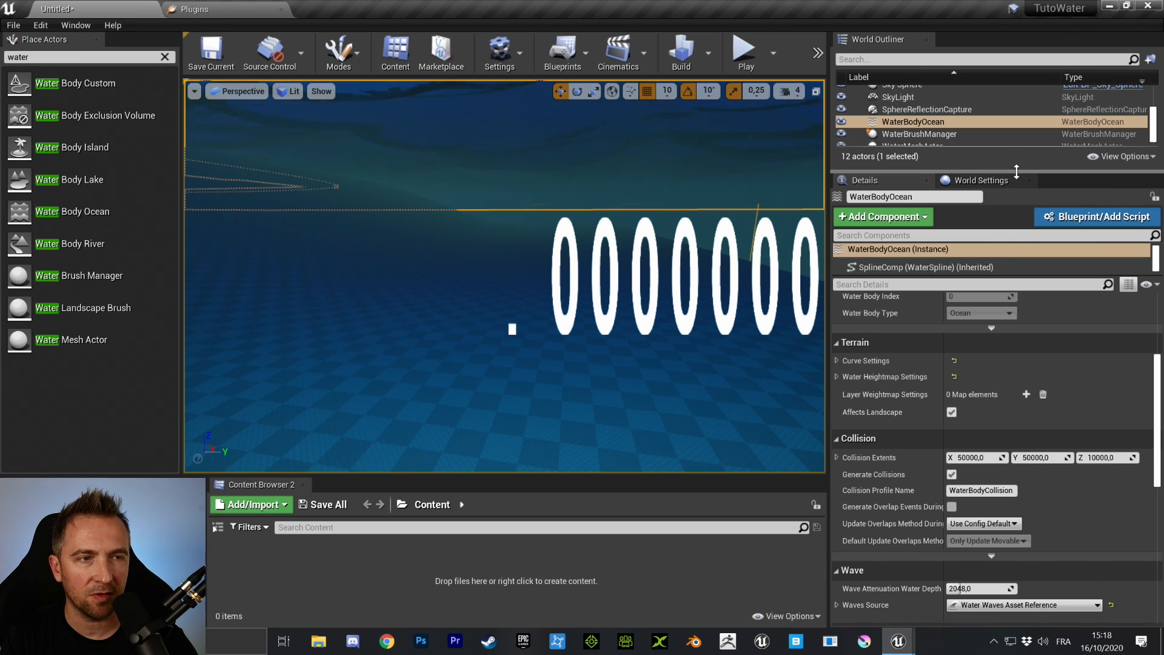
pyautogui.moveTo(1009, 171); pyautogui.dragTo(1034, 391)
pyautogui.click(919, 227)
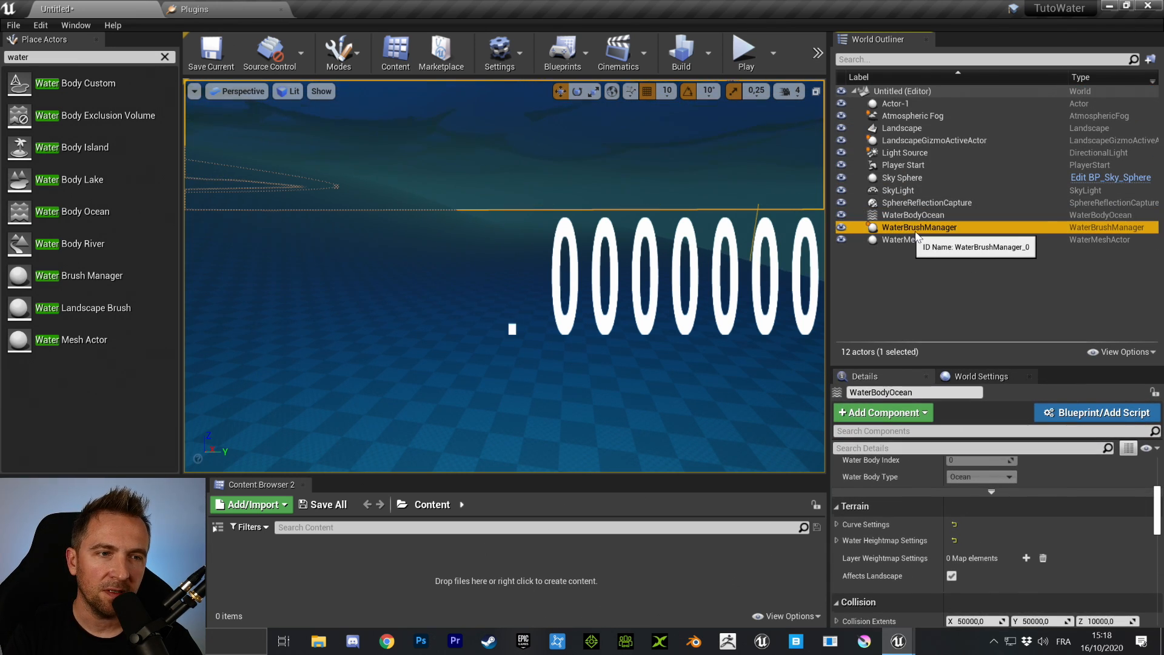
pyautogui.moveTo(457, 163); pyautogui.dragTo(634, 284, button='right')
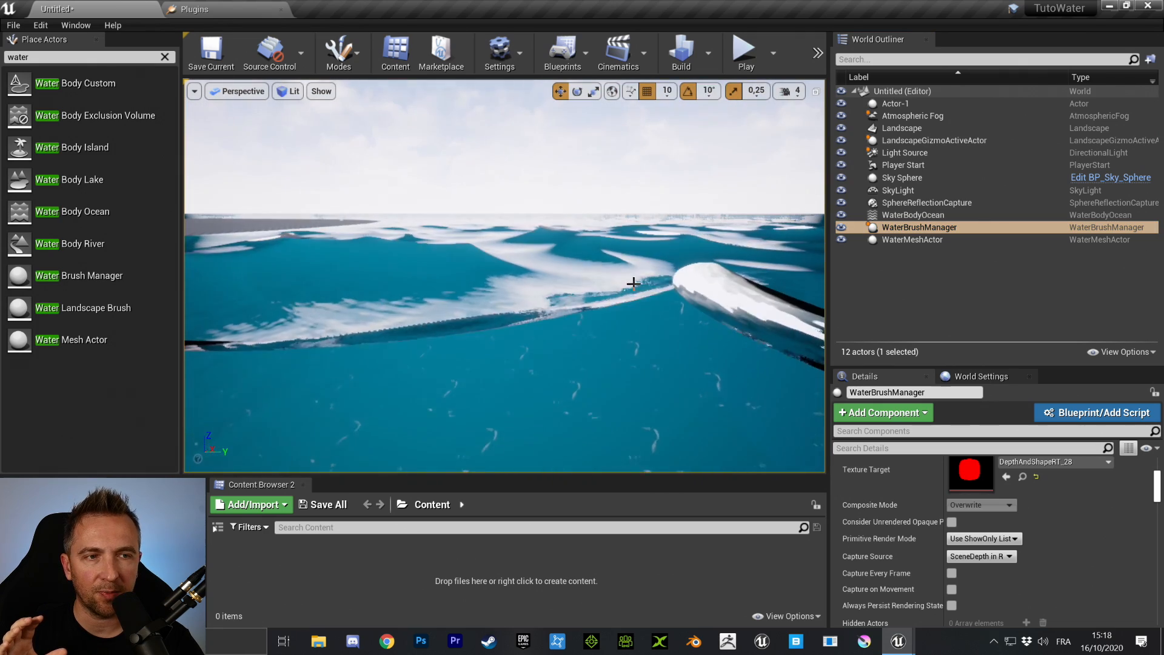
pyautogui.doubleClick(970, 224)
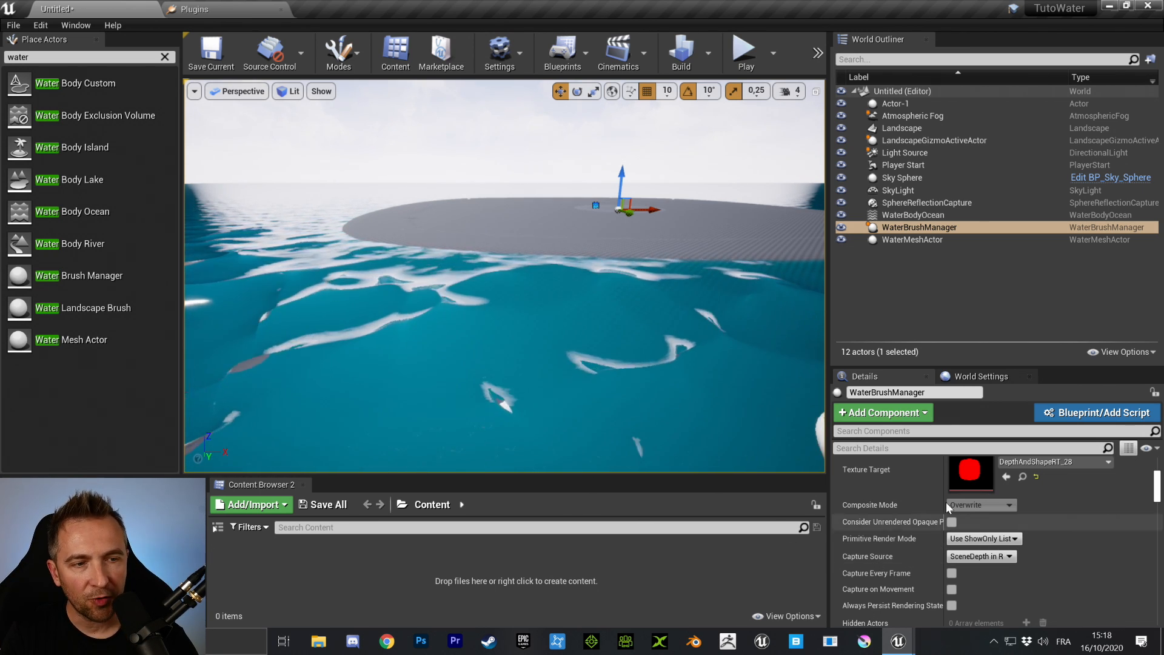
pyautogui.scroll(3, 987, 505)
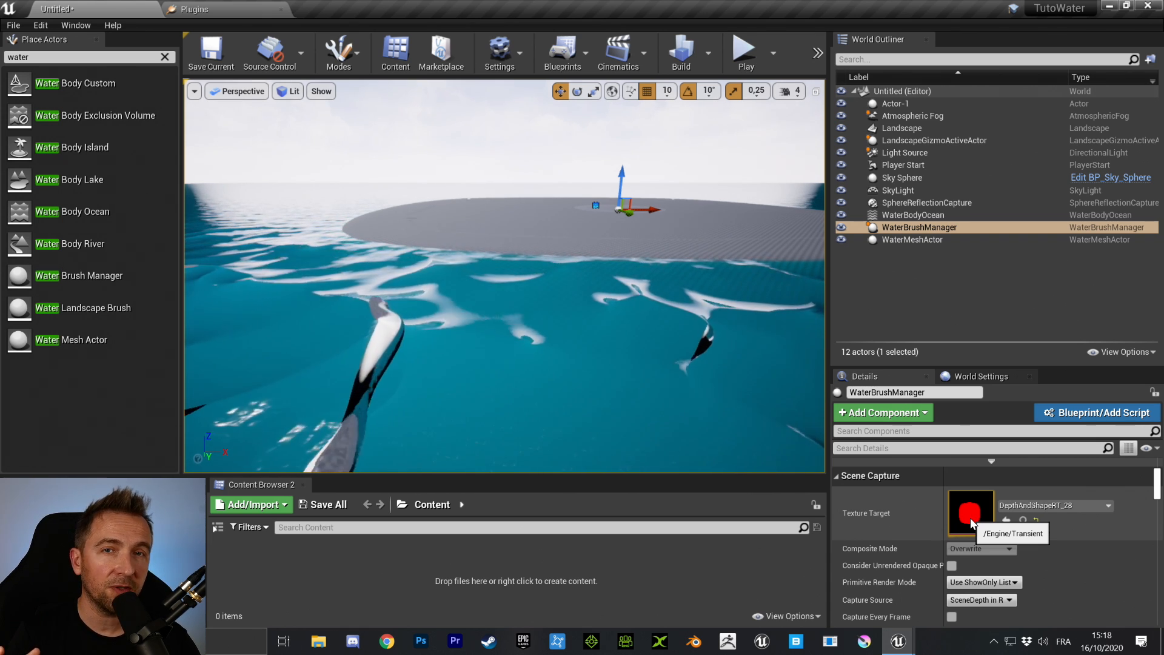
pyautogui.moveTo(666, 273); pyautogui.dragTo(758, 388, button='right')
pyautogui.press('f')
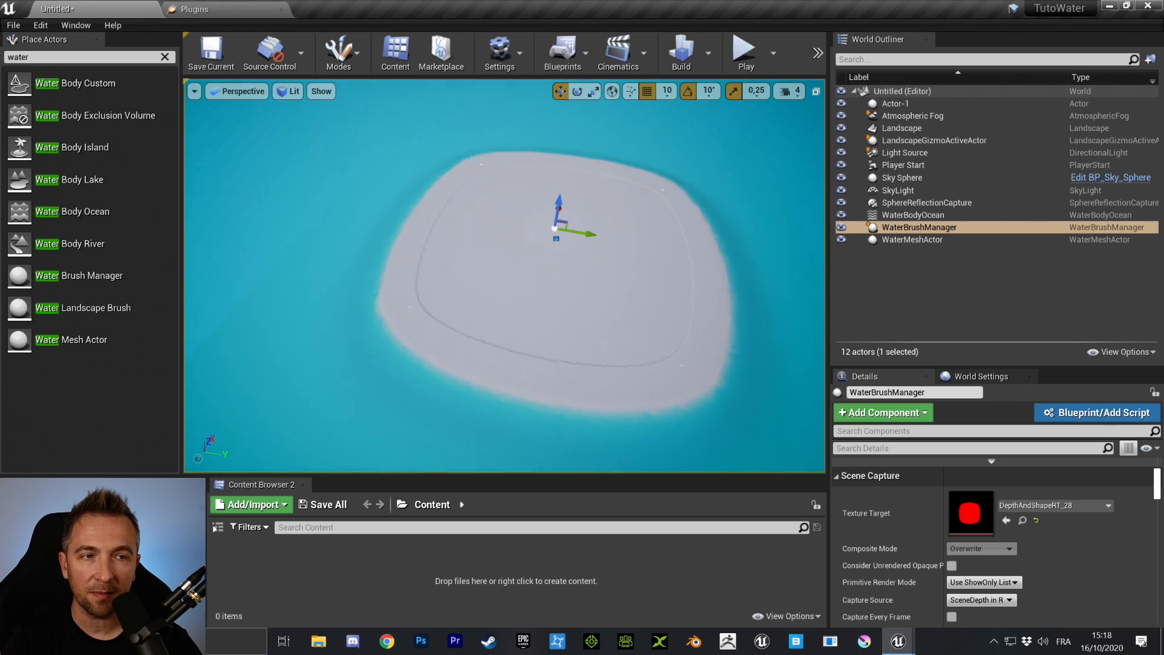
# - Select the WaterBodyOcean actor and move it horizontally over the landscape to shift the island
pyautogui.click(922, 215)
pyautogui.keyDown('alt'); pyautogui.moveTo(592, 306); pyautogui.dragTo(494, 305); pyautogui.keyUp('alt')
pyautogui.moveTo(552, 279); pyautogui.dragTo(684, 255)
pyautogui.moveTo(629, 311); pyautogui.dragTo(638, 288, button='right')
pyautogui.moveTo(540, 265); pyautogui.dragTo(442, 295)
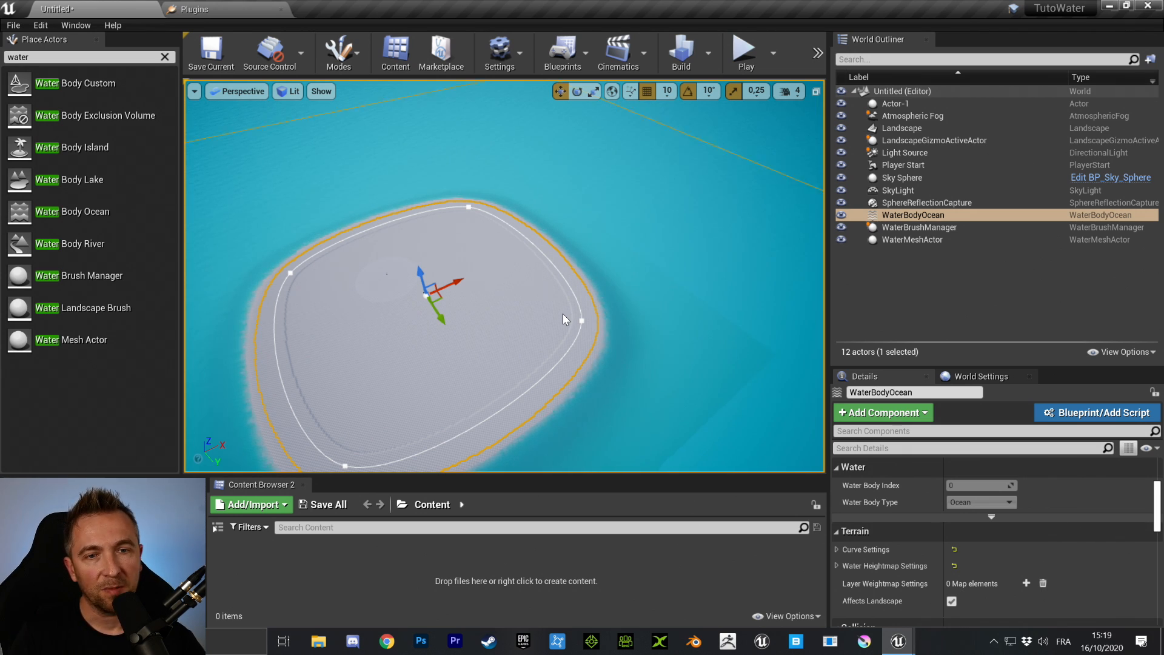
pyautogui.moveTo(438, 296)
pyautogui.mouseDown()
pyautogui.moveTo(462, 292)
pyautogui.moveTo(433, 301)
pyautogui.mouseUp()
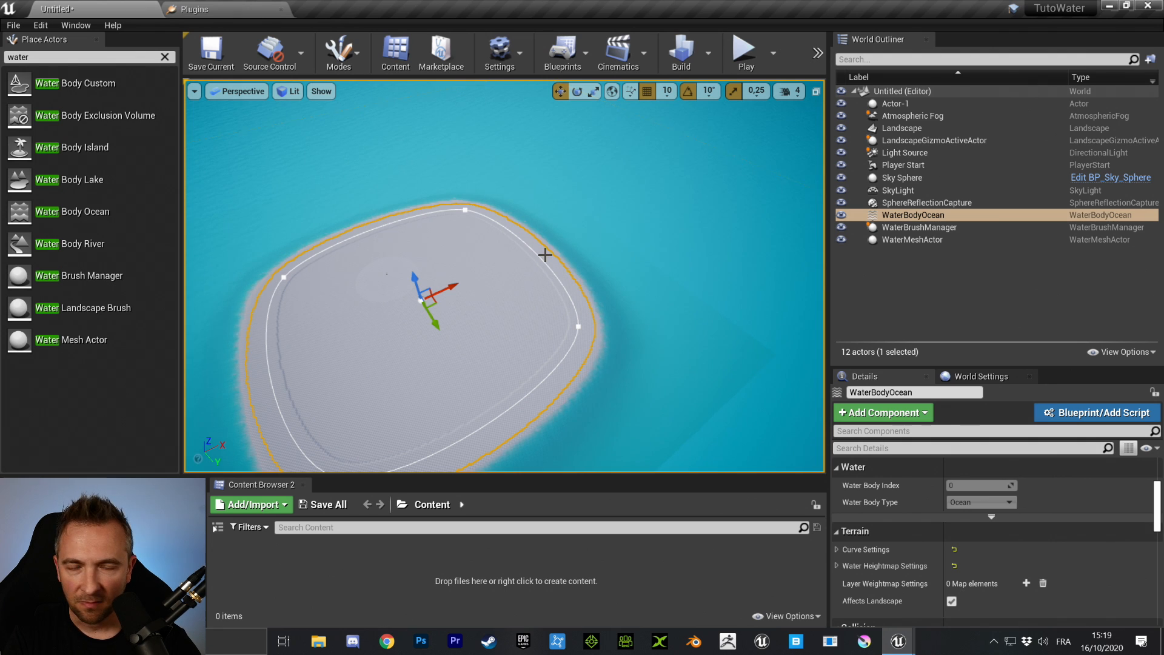
# - Reshape the island by moving the ocean spline's corner point inward and outward, leaving it at X 4450, Y 7000
pyautogui.moveTo(545, 254); pyautogui.dragTo(554, 258, button='right')
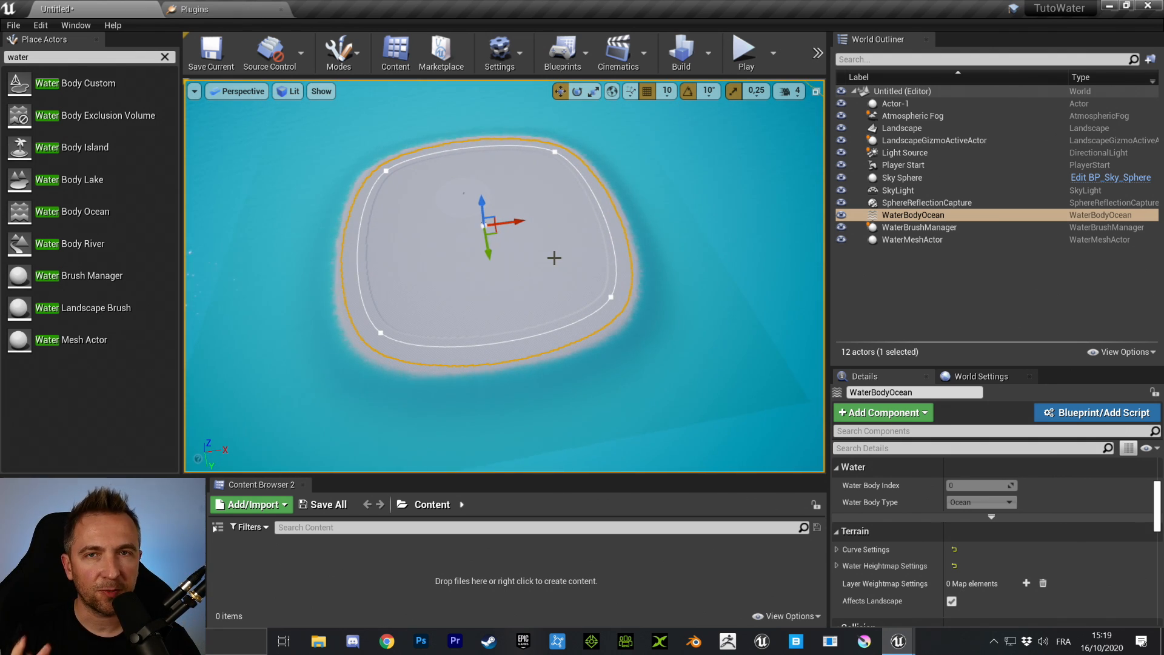
pyautogui.moveTo(634, 241); pyautogui.dragTo(624, 254, button='right')
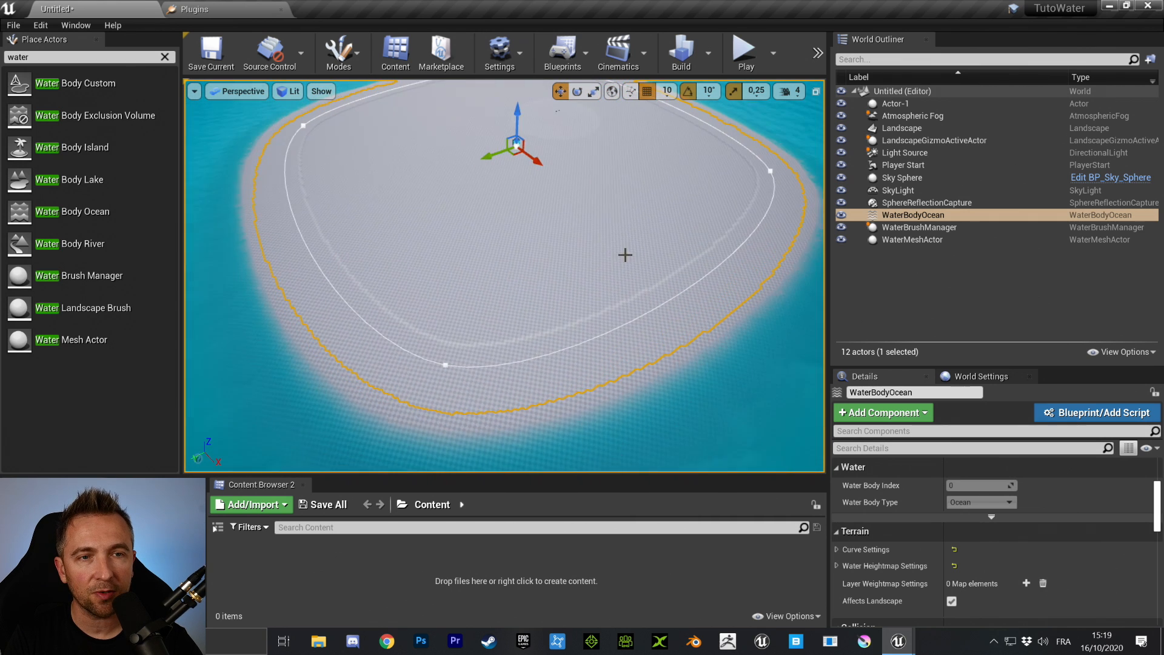
pyautogui.click(432, 361)
pyautogui.moveTo(432, 361); pyautogui.dragTo(529, 291, button='right')
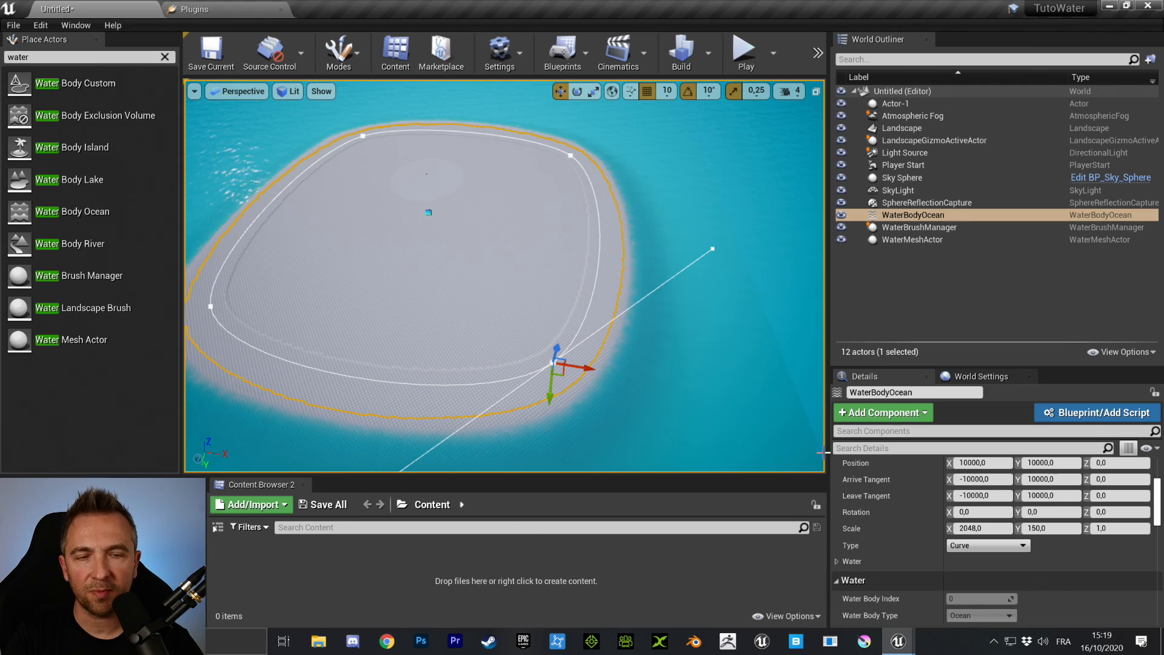
pyautogui.press('w')
pyautogui.moveTo(823, 453); pyautogui.dragTo(611, 331, button='right')
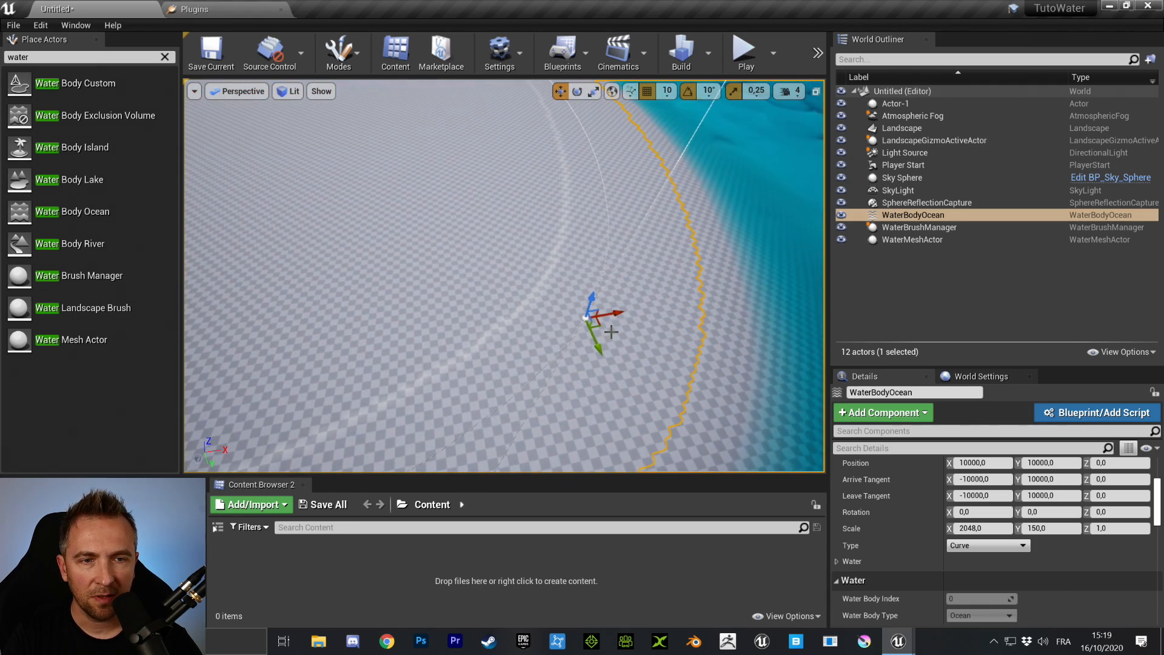
pyautogui.moveTo(599, 321); pyautogui.dragTo(407, 251)
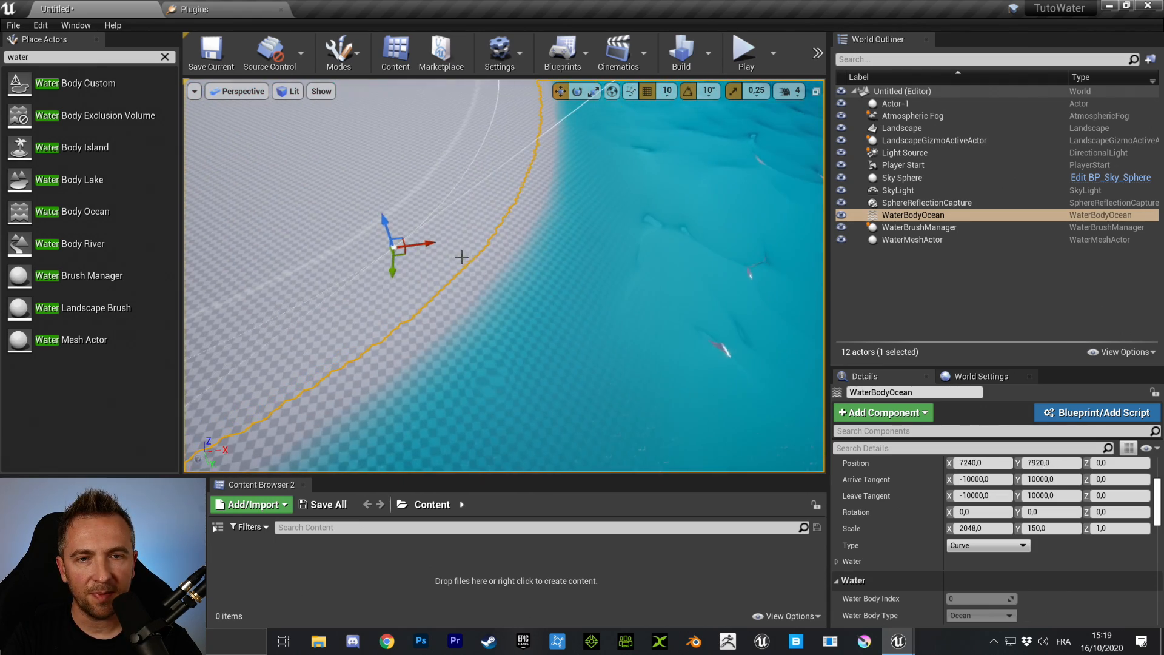
pyautogui.moveTo(460, 257); pyautogui.dragTo(406, 276, button='right')
pyautogui.press('s')
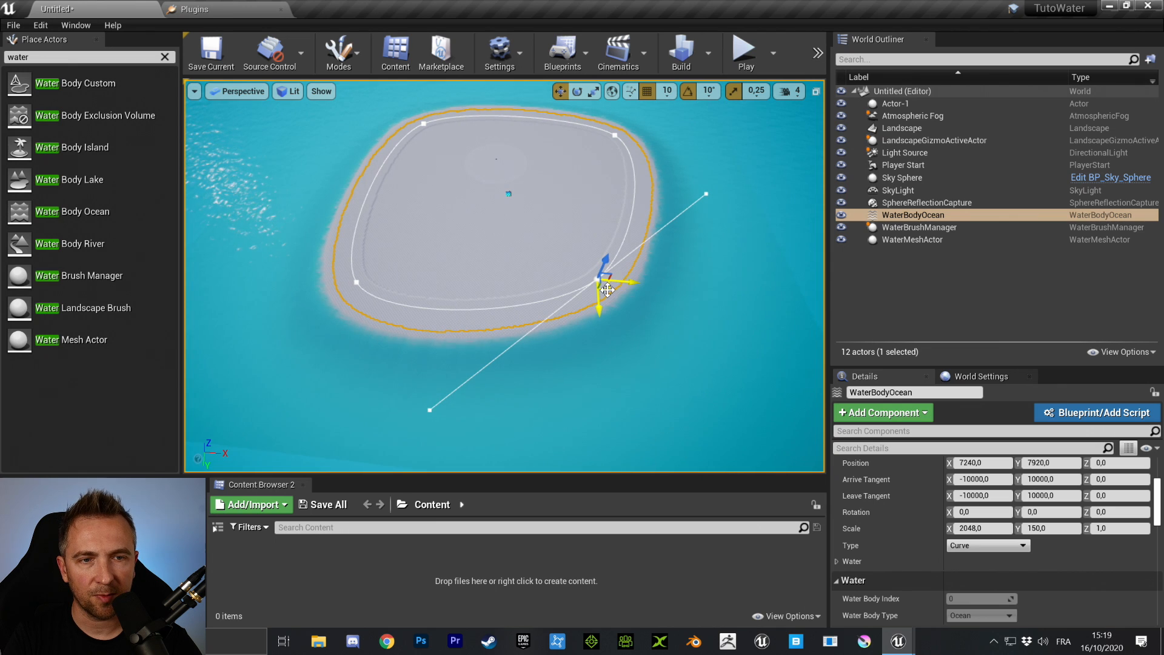
pyautogui.moveTo(607, 289); pyautogui.dragTo(482, 200)
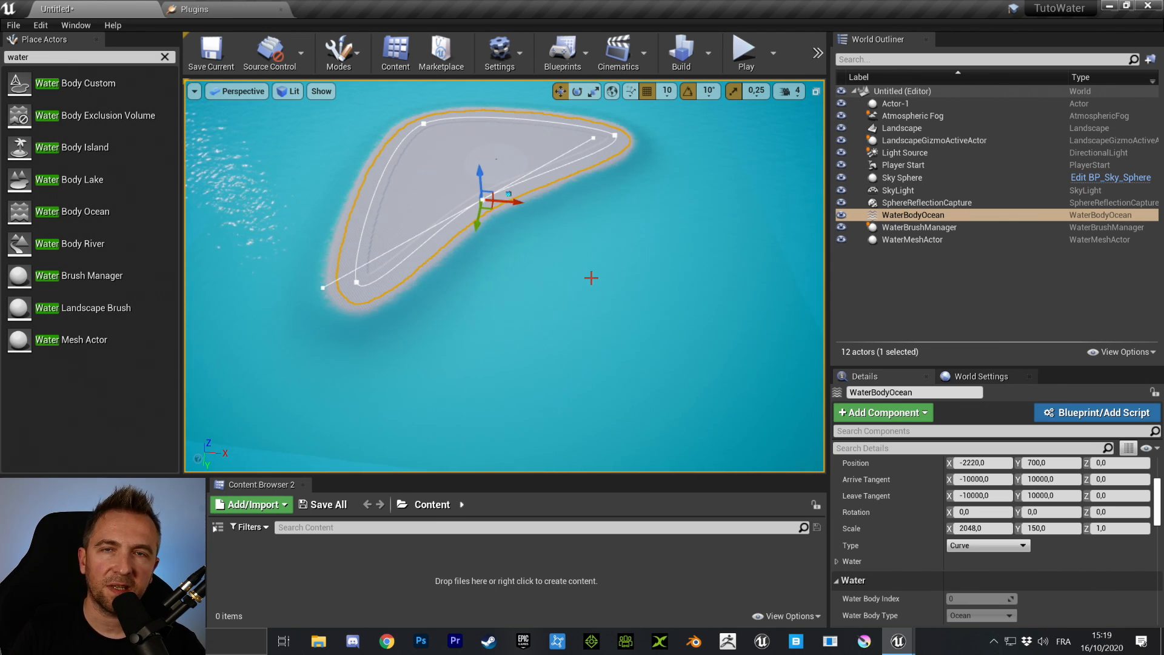
pyautogui.moveTo(489, 207); pyautogui.dragTo(631, 369)
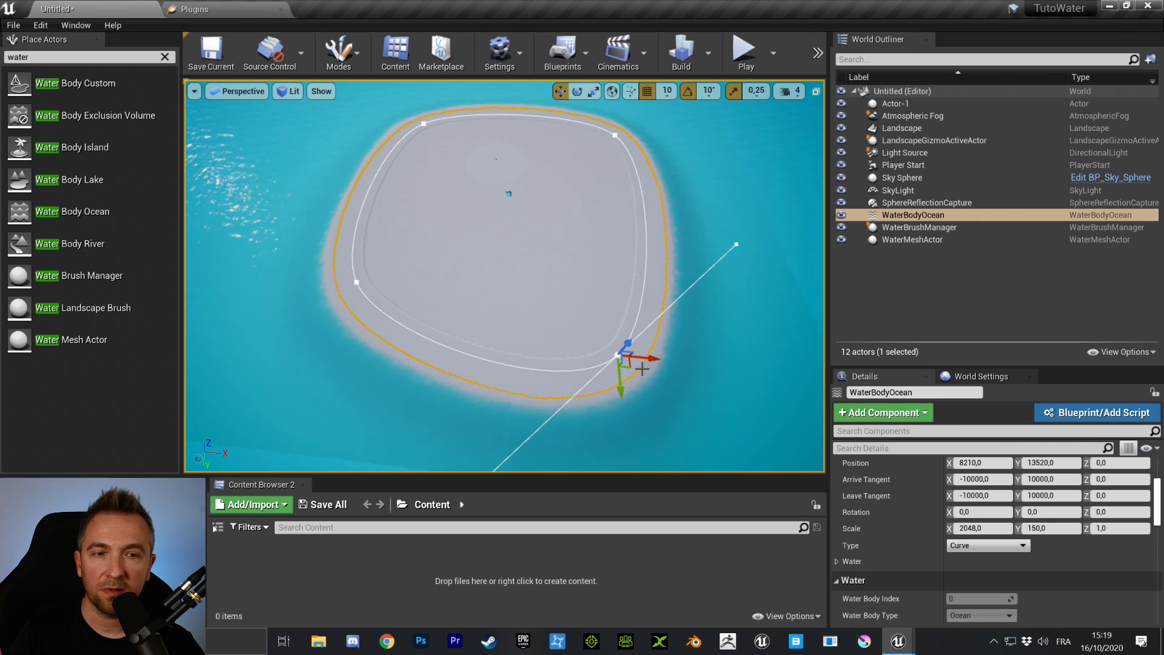
pyautogui.moveTo(627, 365); pyautogui.dragTo(566, 273)
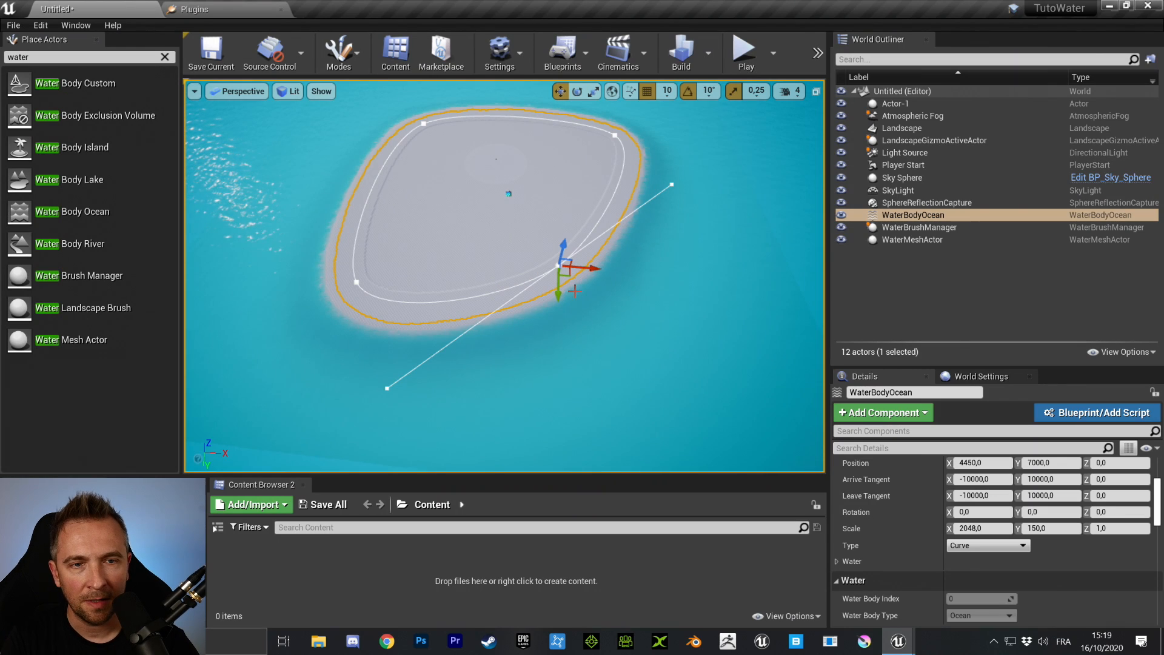
# - Delete that corner point of the ocean spline and duplicate the point at X -10000, Y 10000 to about X 7612, Y 7916
pyautogui.moveTo(605, 293)
pyautogui.mouseDown(button='right')
pyautogui.moveTo(554, 294)
pyautogui.moveTo(597, 292)
pyautogui.moveTo(600, 278)
pyautogui.moveTo(583, 292)
pyautogui.mouseUp(button='right')
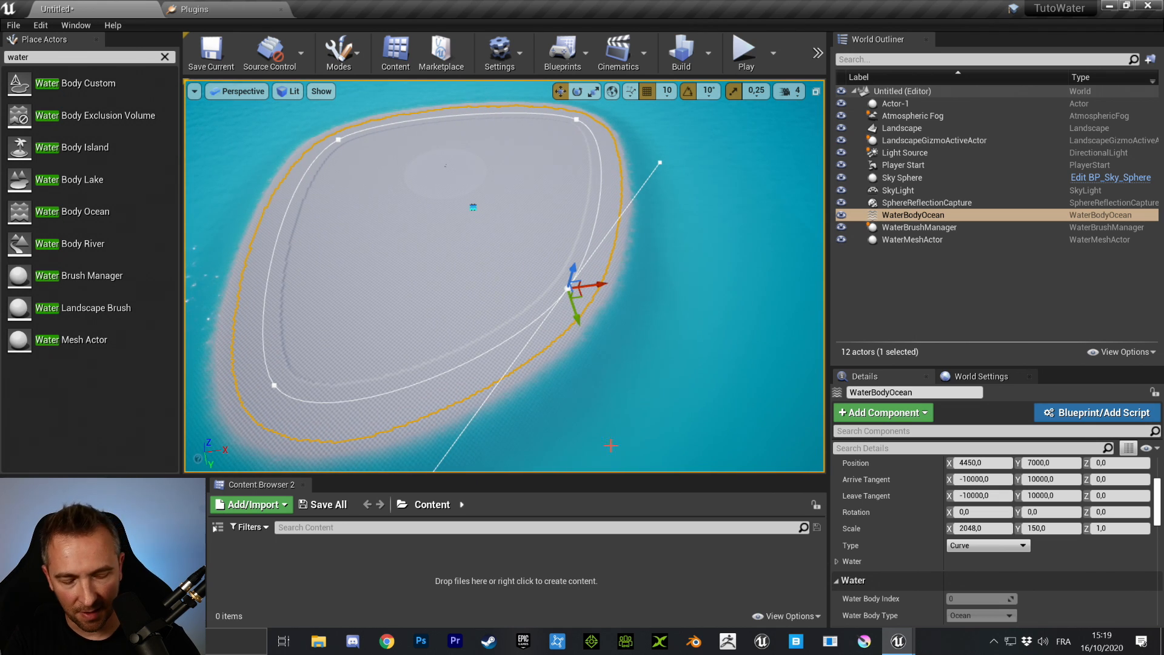
pyautogui.press('Delete')
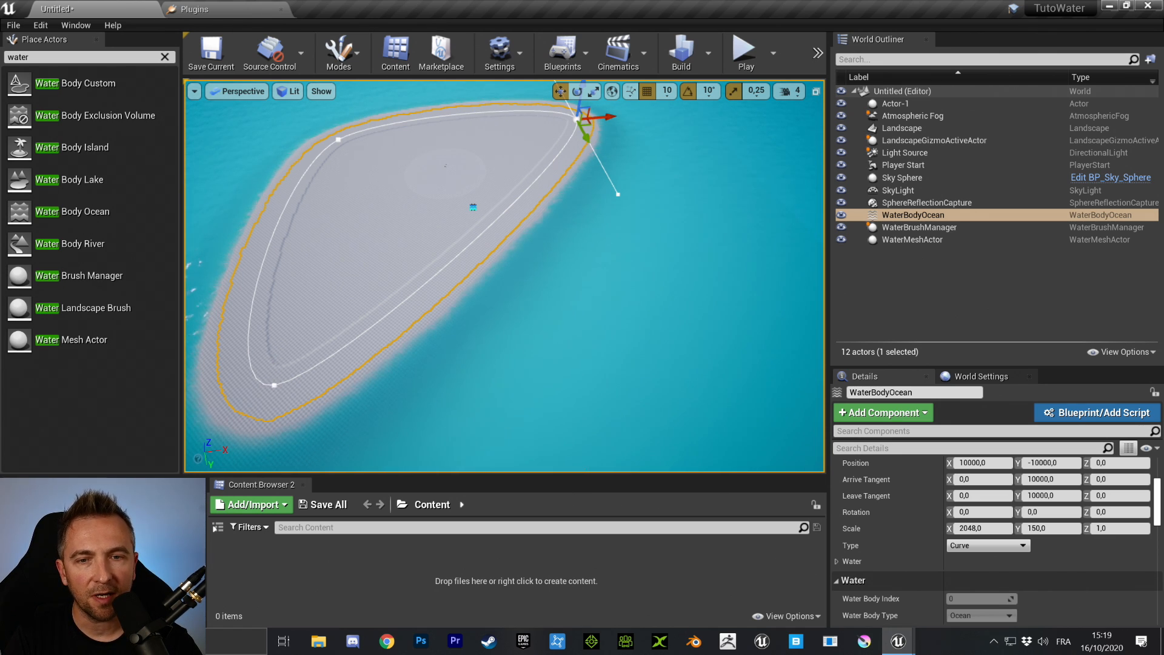
pyautogui.click(274, 385)
pyautogui.moveTo(431, 344); pyautogui.dragTo(388, 364, button='right')
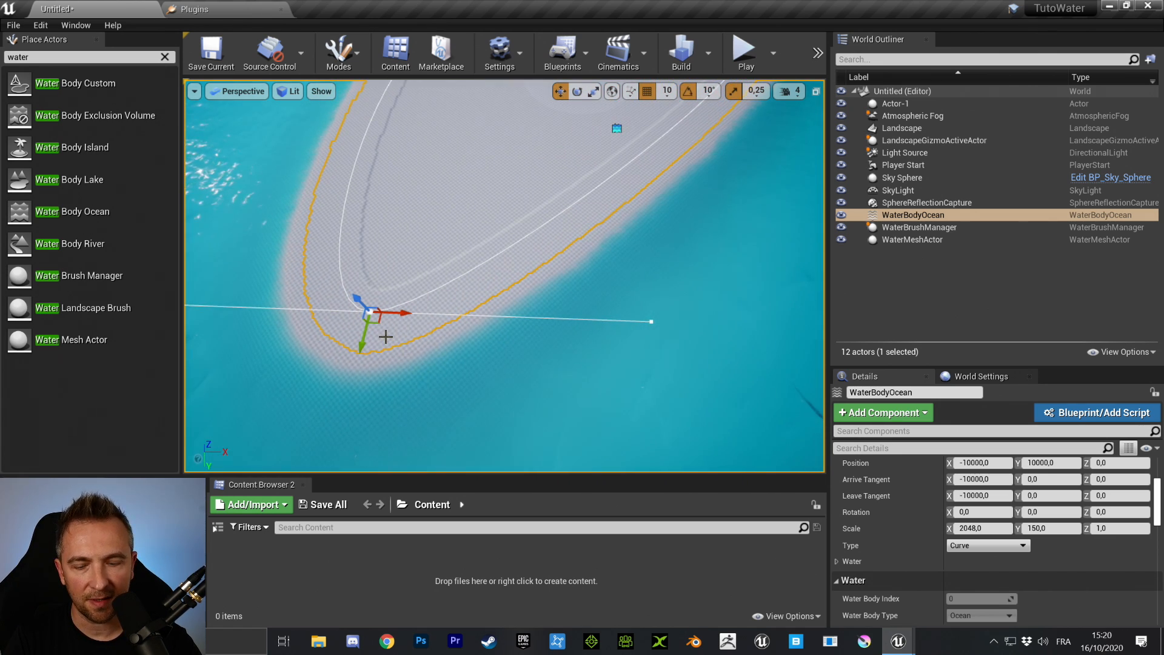
pyautogui.moveTo(377, 317); pyautogui.dragTo(824, 273)
pyautogui.press('s')
pyautogui.moveTo(652, 316); pyautogui.dragTo(697, 304, button='right')
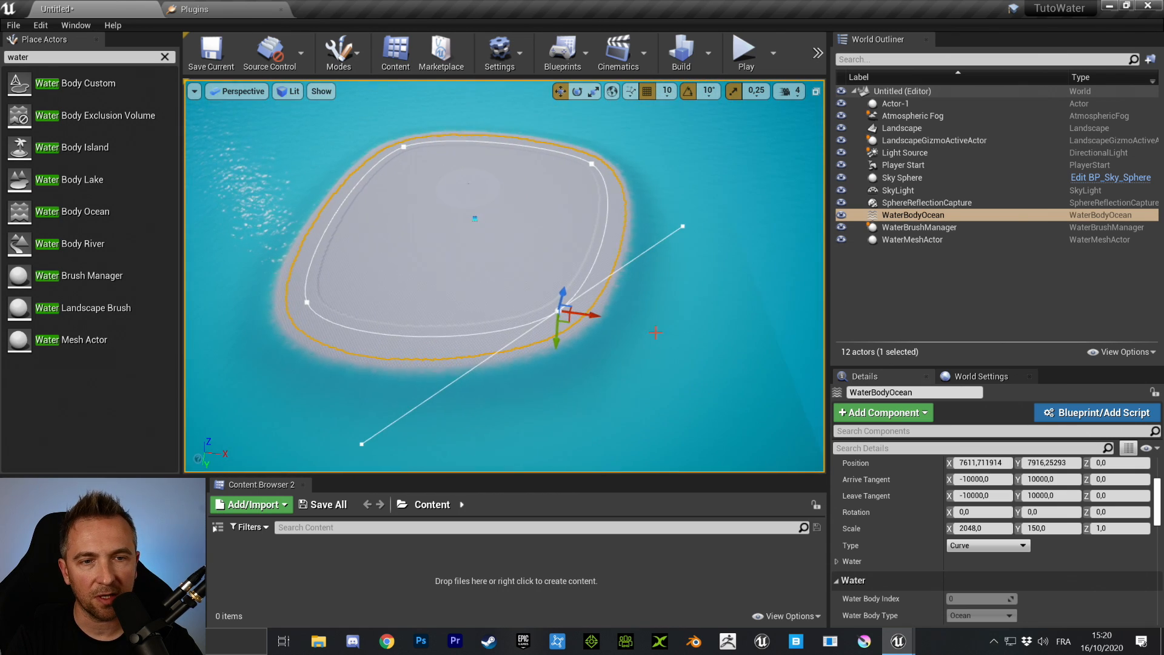
# - Add two more ocean spline points by duplication, placing them at about X 14742, Y -4086 and X -4040, Y 14018
pyautogui.moveTo(562, 314); pyautogui.dragTo(660, 269)
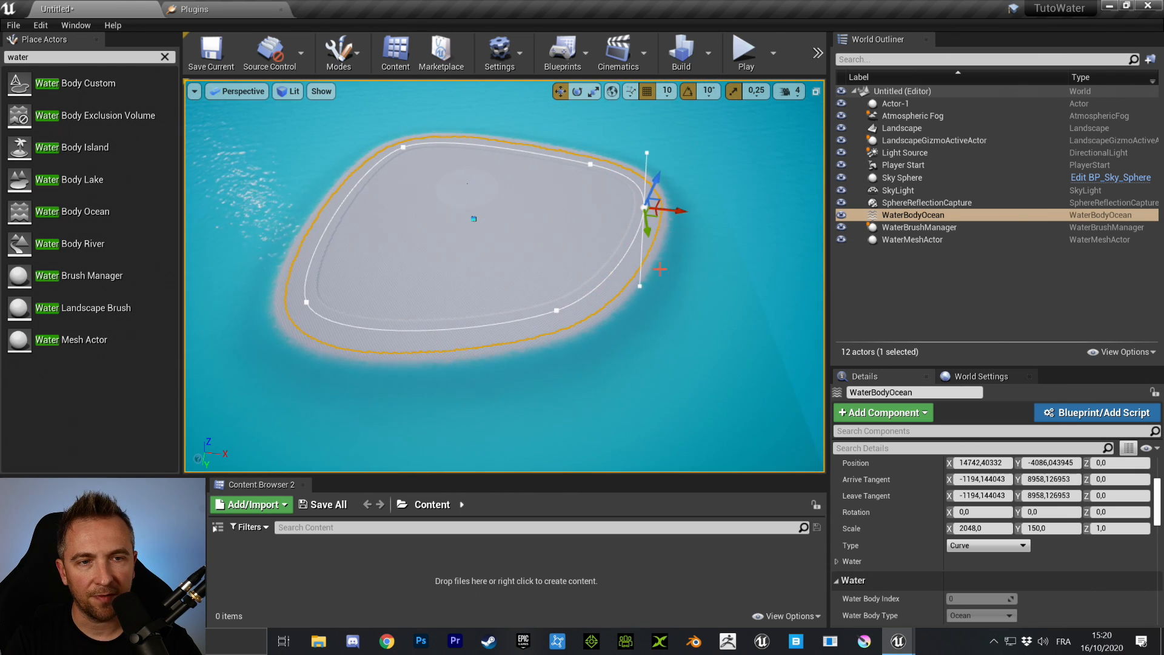
pyautogui.click(556, 311)
pyautogui.keyDown('alt'); pyautogui.moveTo(568, 322); pyautogui.dragTo(312, 470); pyautogui.keyUp('alt')
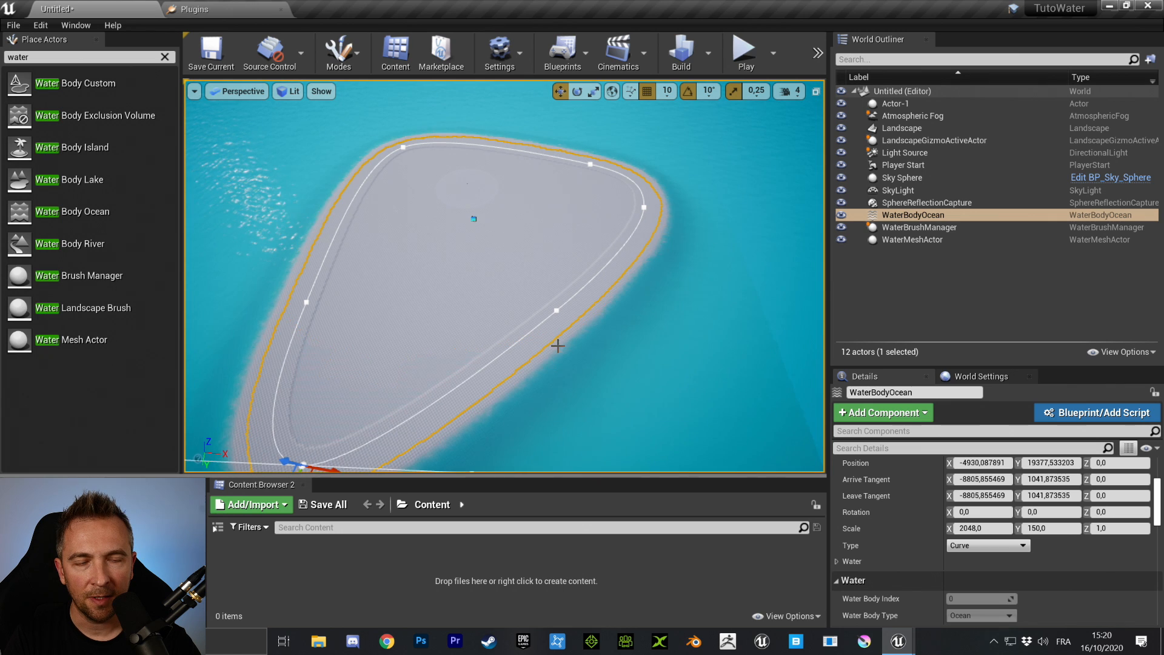
pyautogui.press('s')
pyautogui.moveTo(557, 345); pyautogui.dragTo(457, 325, button='right')
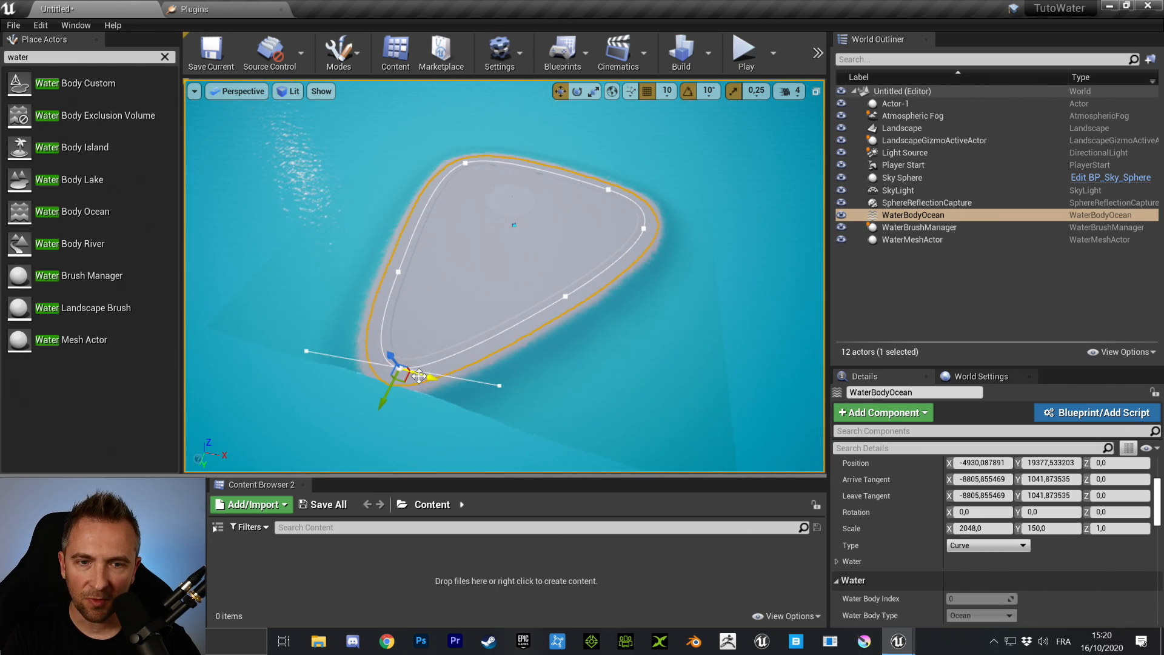
pyautogui.moveTo(403, 376); pyautogui.dragTo(438, 316)
# - Rotate the ocean spline point at X -4040, Y 14018 by 10° around Z and scale its tangents down to about X -2338, Y -133
pyautogui.press('w')
pyautogui.moveTo(496, 330)
pyautogui.mouseDown(button='right')
pyautogui.moveTo(476, 345)
pyautogui.moveTo(437, 346)
pyautogui.moveTo(516, 330)
pyautogui.mouseUp(button='right')
pyautogui.press('e')
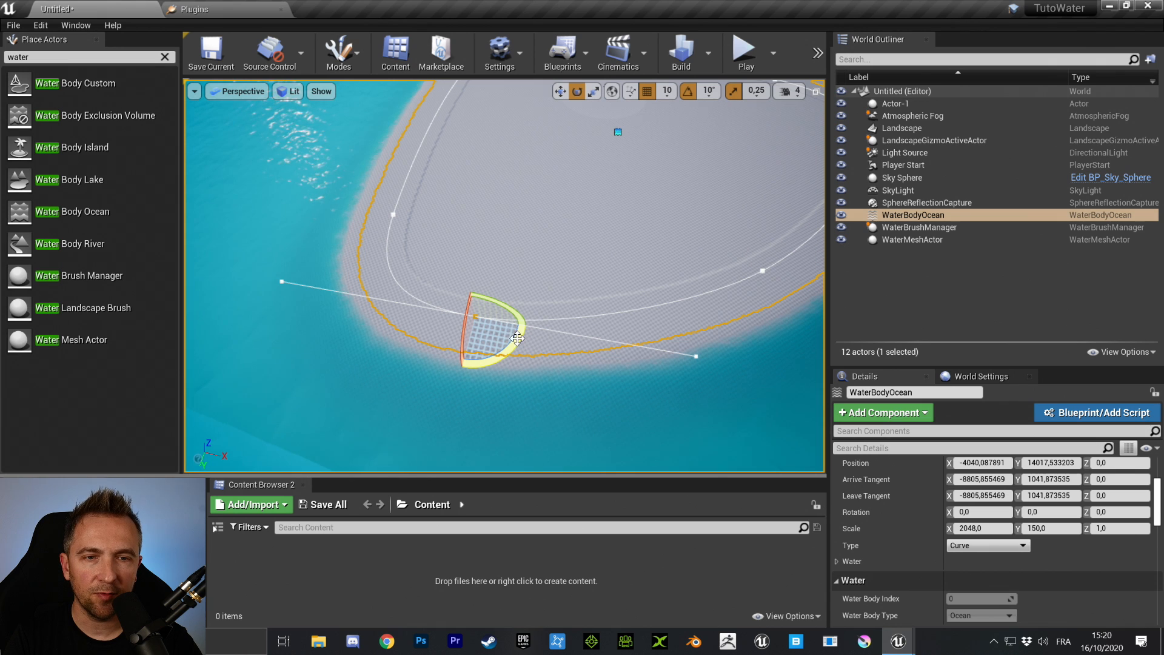
pyautogui.moveTo(516, 338); pyautogui.dragTo(453, 303)
pyautogui.press('r')
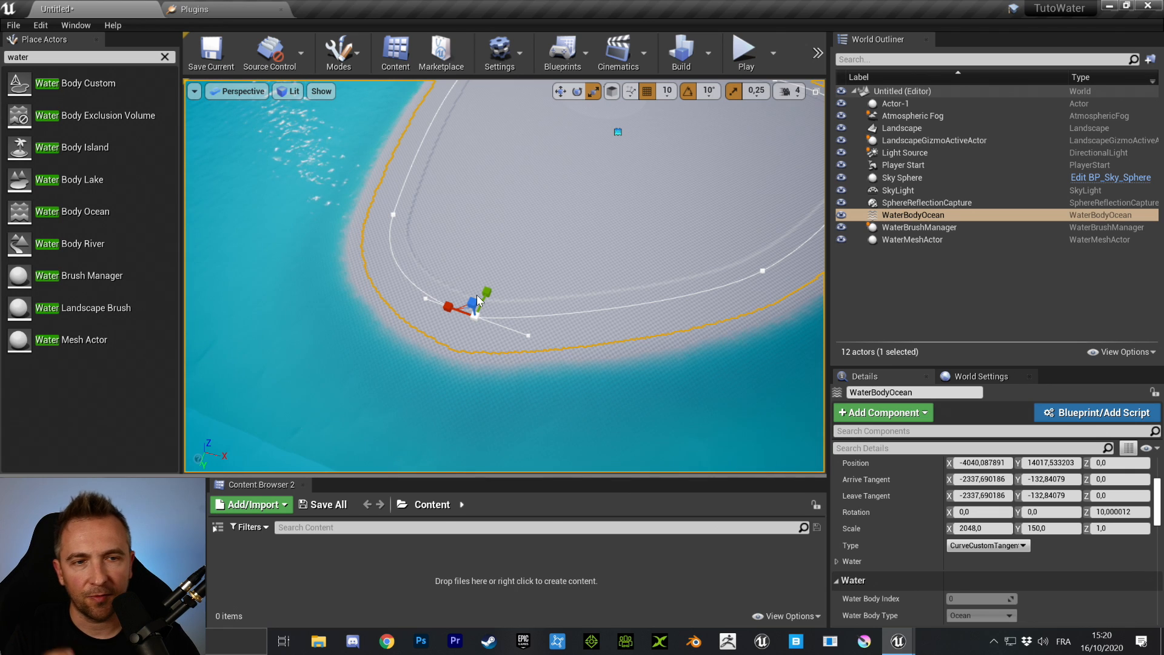
pyautogui.scroll(-3, 497, 285)
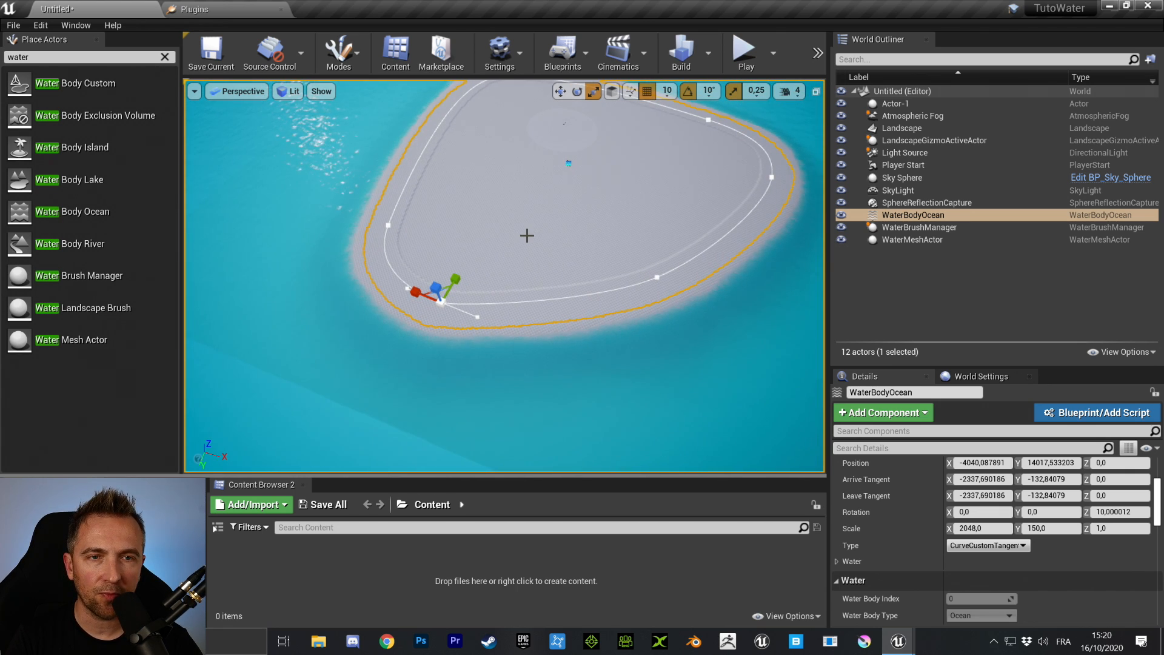
# - Move the rotated spline point past the landscape's edge to about X -5690, Y 28798 and inspect the shoreline there
pyautogui.press('f')
pyautogui.press('w')
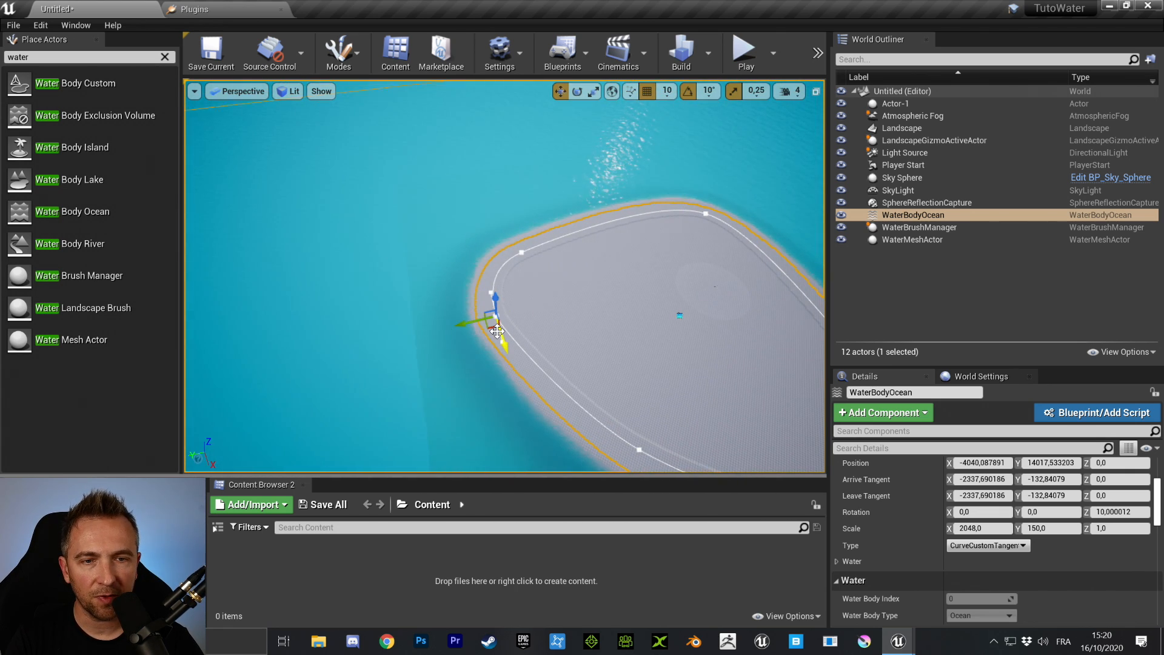
pyautogui.moveTo(497, 330); pyautogui.dragTo(368, 261)
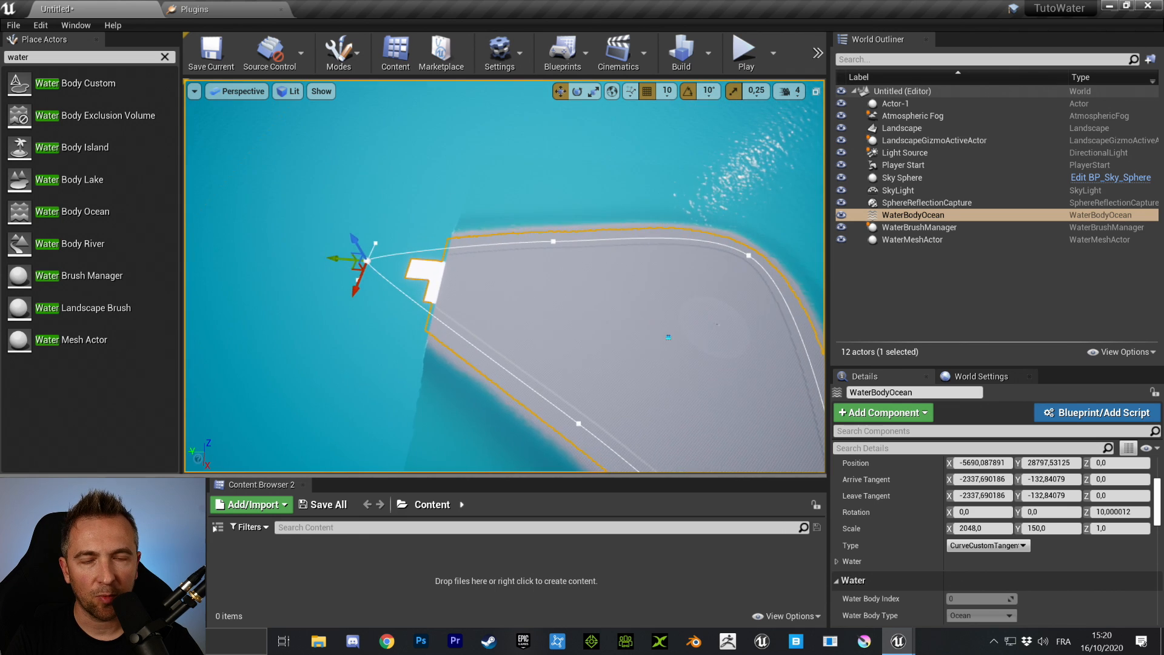
pyautogui.moveTo(368, 262); pyautogui.dragTo(561, 345, button='right')
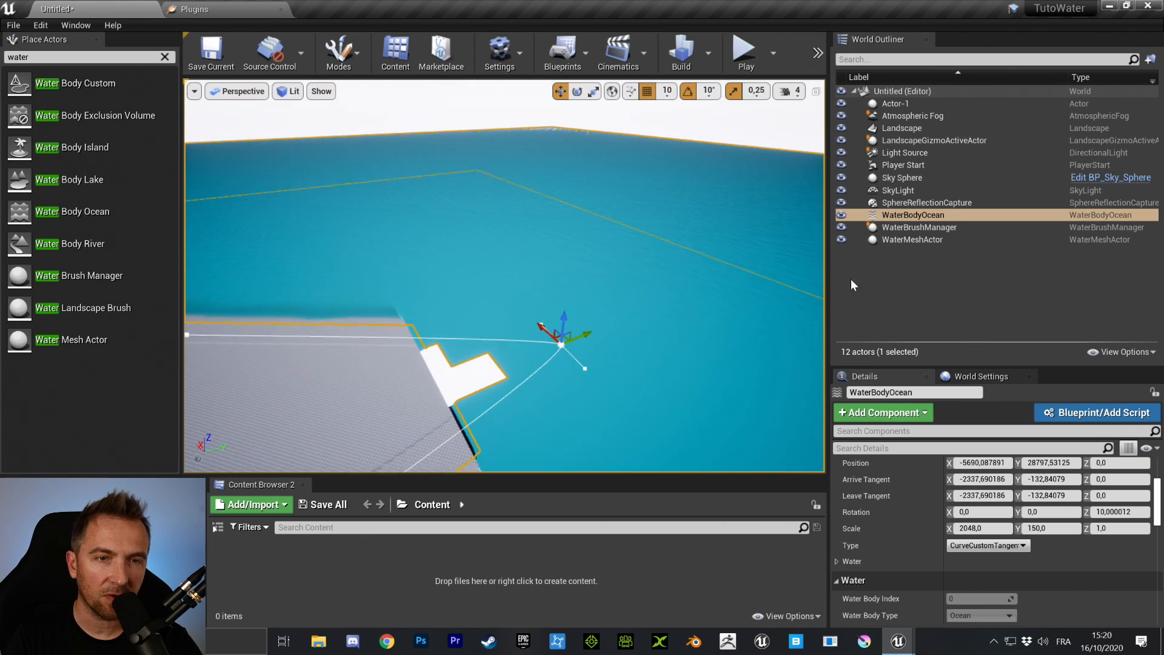
pyautogui.moveTo(506, 289); pyautogui.dragTo(507, 288, button='right')
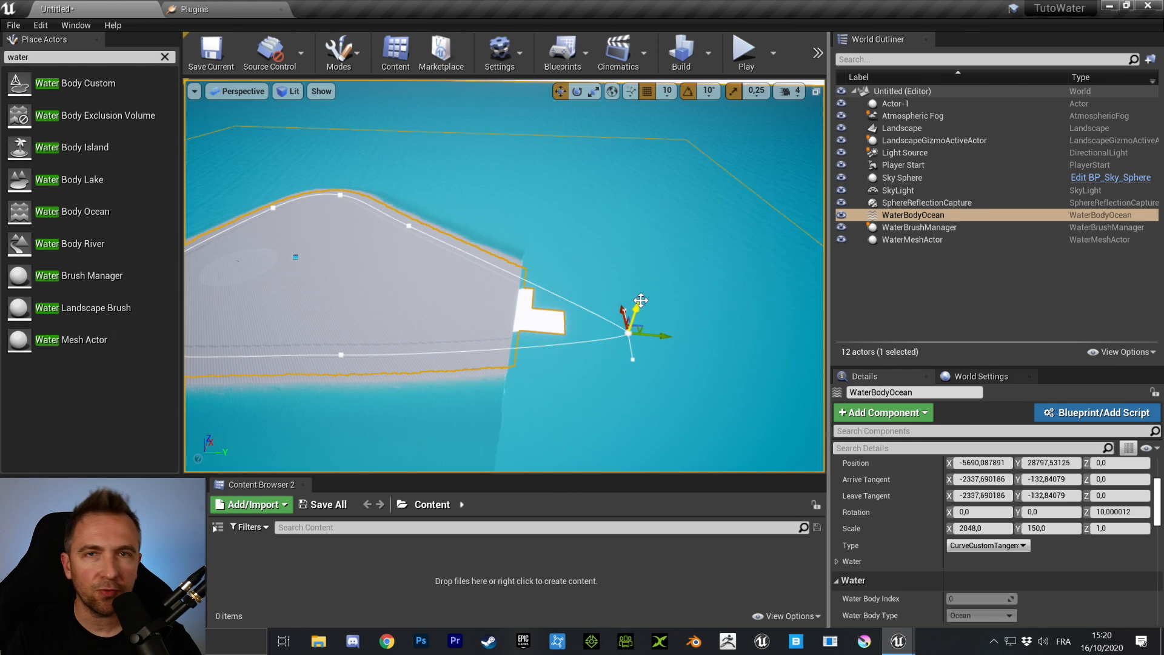
pyautogui.moveTo(573, 310); pyautogui.dragTo(639, 358, button='right')
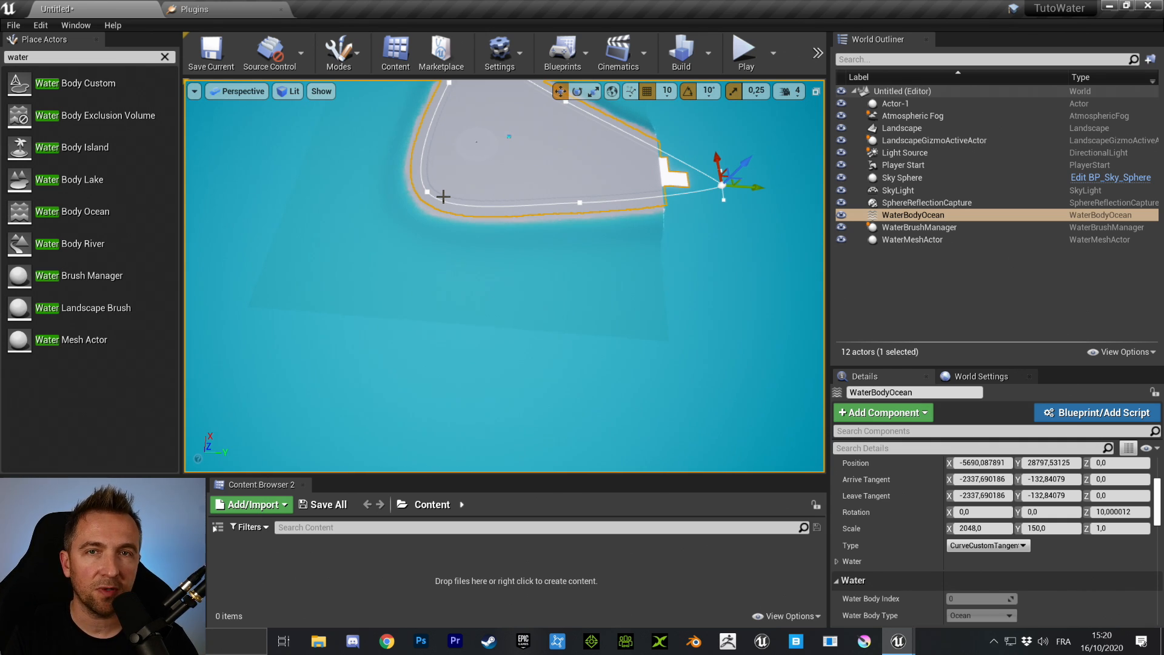
pyautogui.press('f')
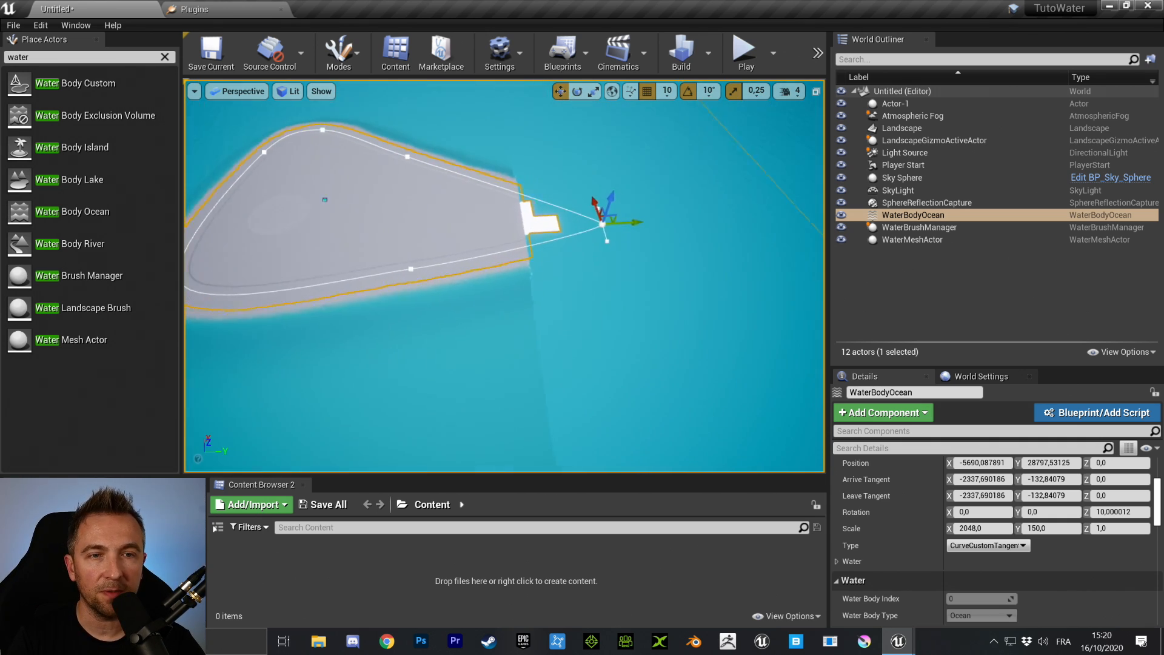
pyautogui.moveTo(541, 305); pyautogui.dragTo(534, 306, button='right')
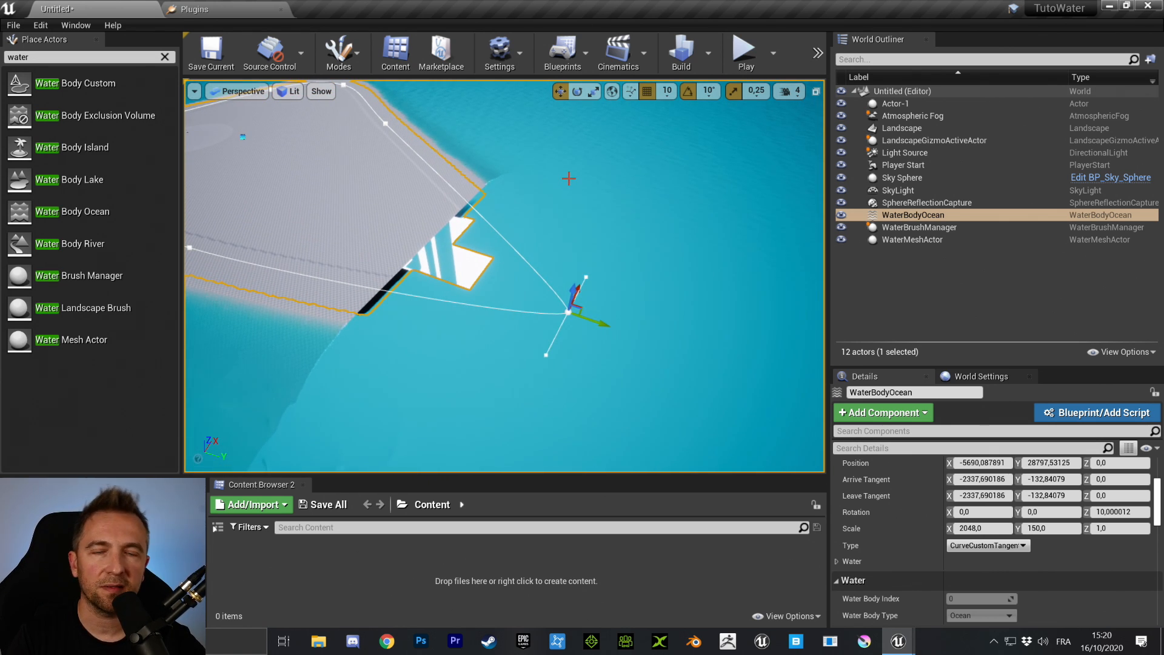
# - Move the spline point back onto the landscape to about X -3840, Y 14908 and view the whole island
pyautogui.moveTo(631, 275); pyautogui.dragTo(521, 279, button='right')
pyautogui.moveTo(518, 321); pyautogui.dragTo(471, 143)
pyautogui.moveTo(520, 187); pyautogui.dragTo(568, 242, button='right')
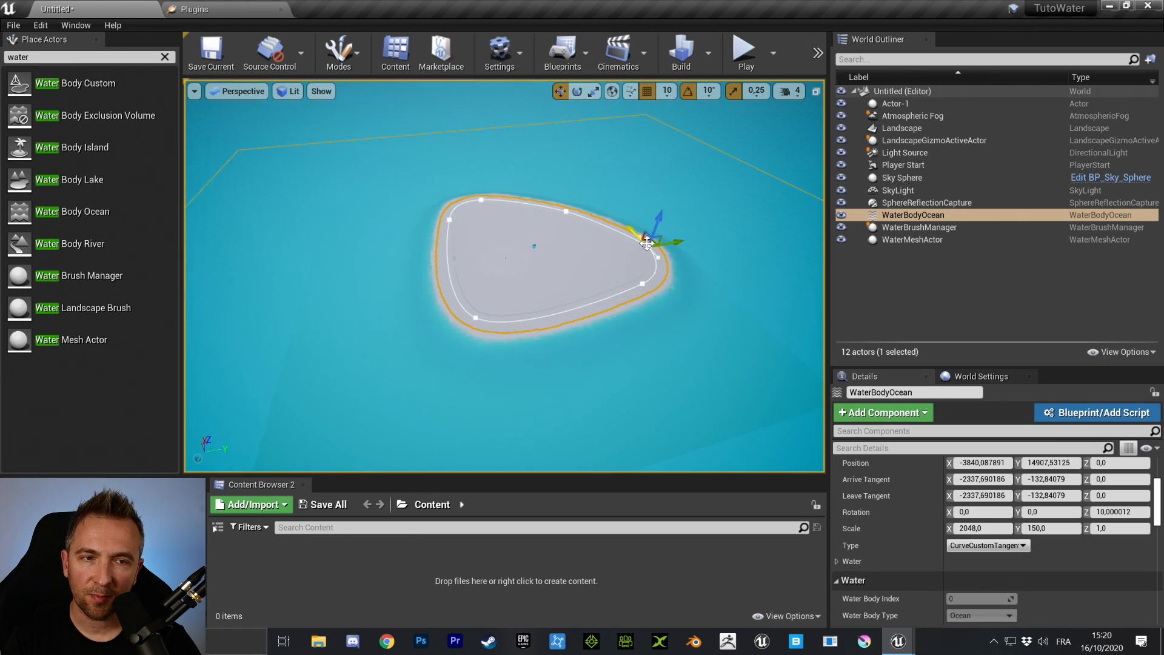
pyautogui.moveTo(672, 226); pyautogui.dragTo(649, 240, button='right')
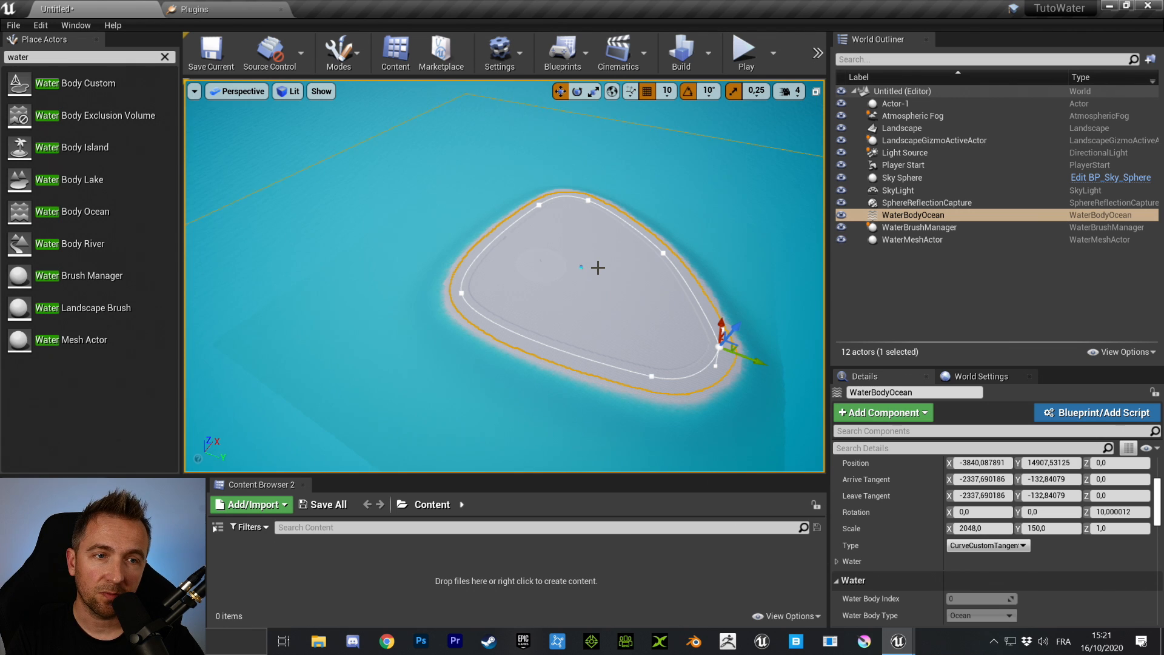
pyautogui.press('a')
pyautogui.moveTo(598, 268); pyautogui.dragTo(424, 275, button='right')
pyautogui.press('w')
pyautogui.press('s')
pyautogui.press('d')
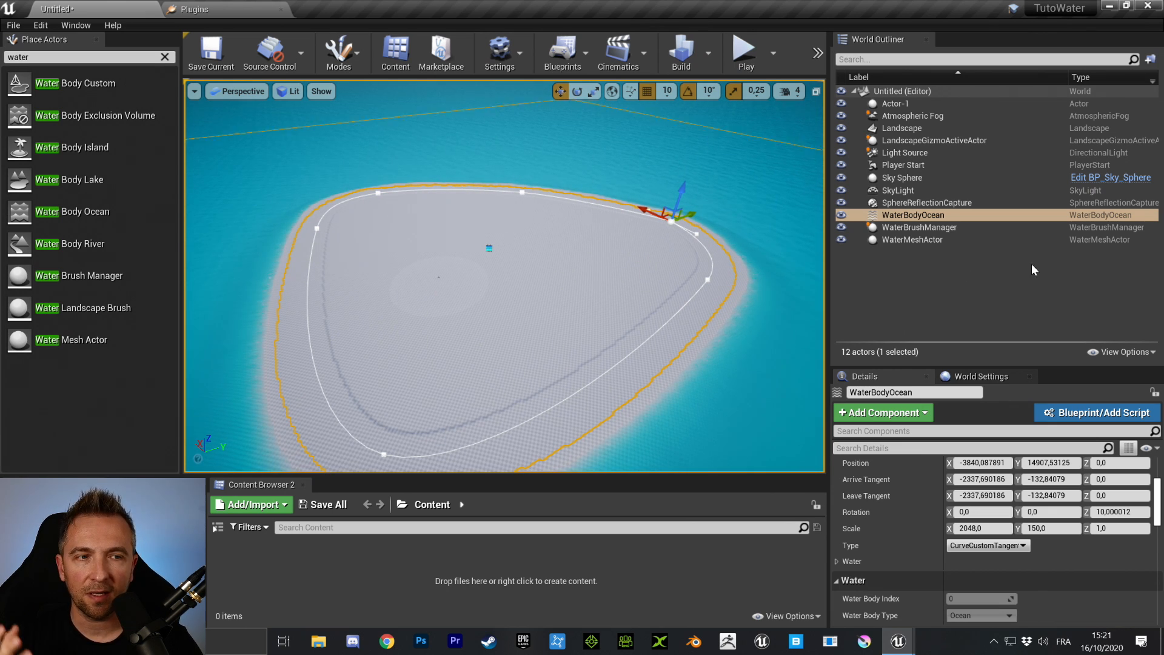
# - Try raising the WaterBodyOcean actor vertically above the landscape and undo the move
pyautogui.click(945, 211)
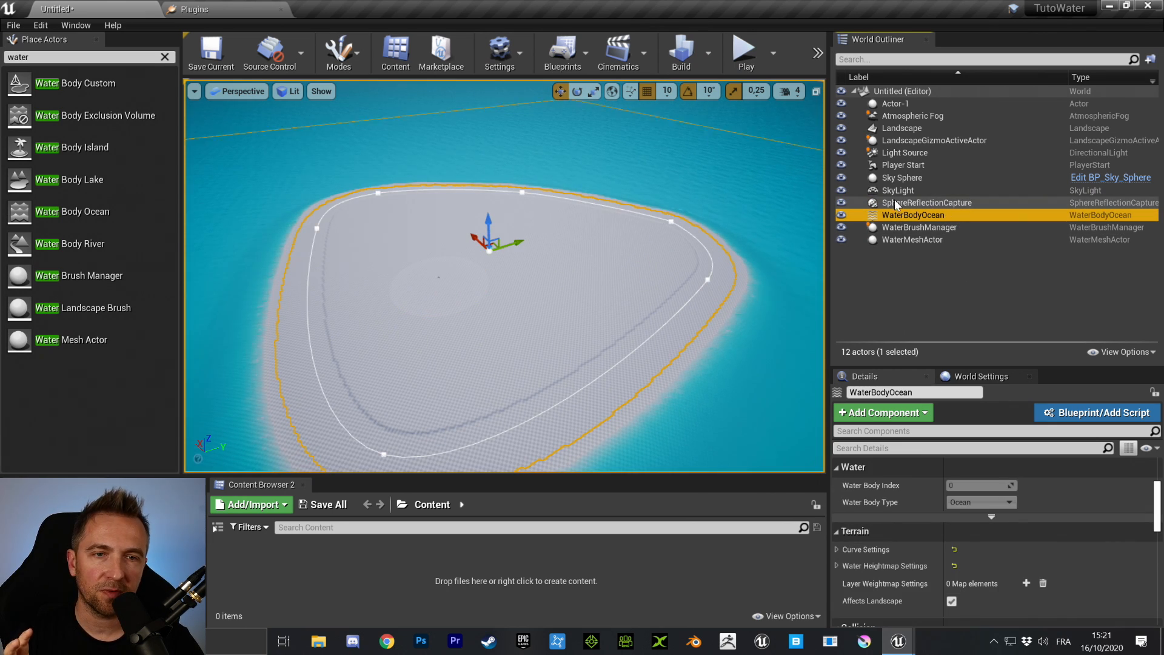
pyautogui.click(924, 226)
pyautogui.click(923, 216)
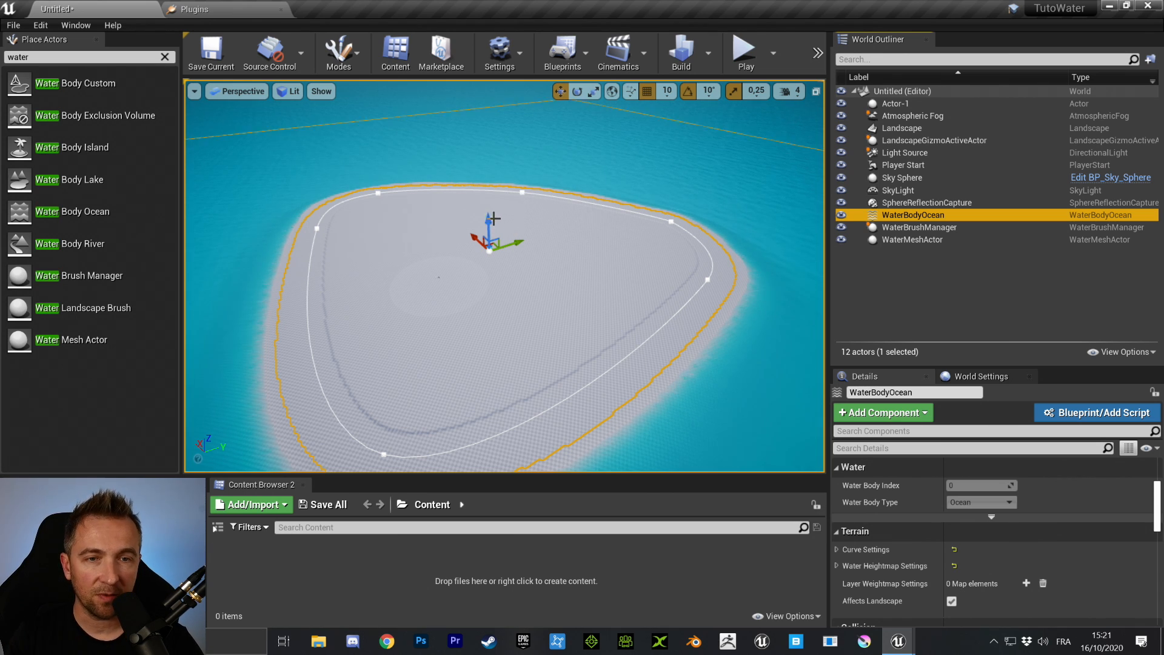
pyautogui.moveTo(490, 219); pyautogui.dragTo(485, 61)
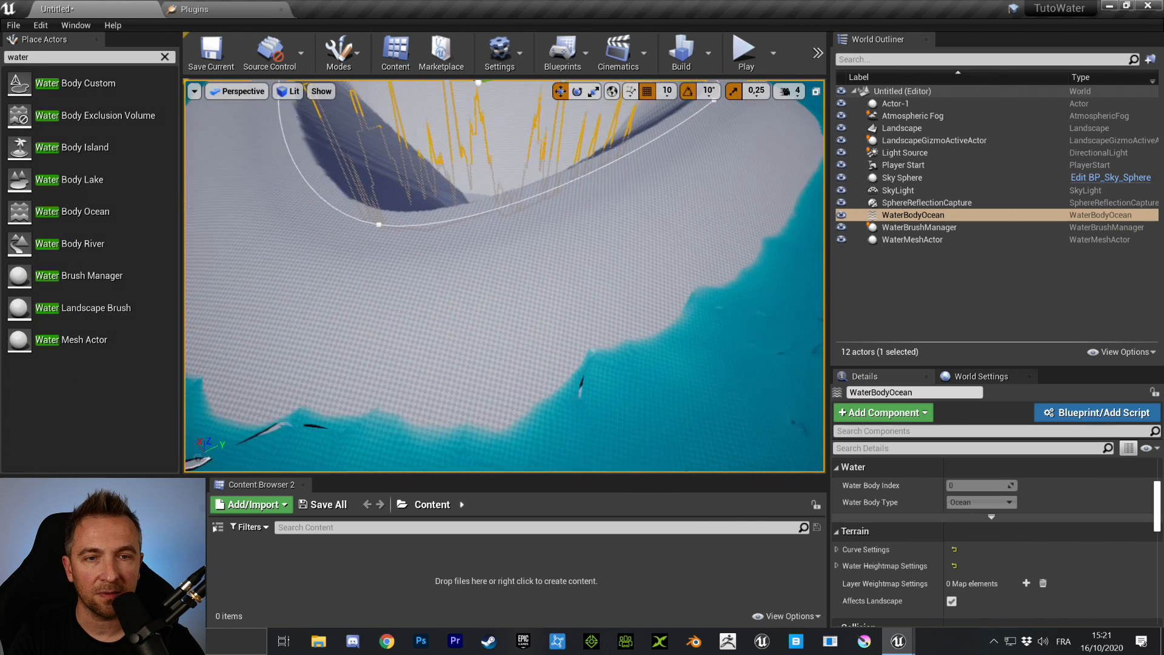
pyautogui.press('f')
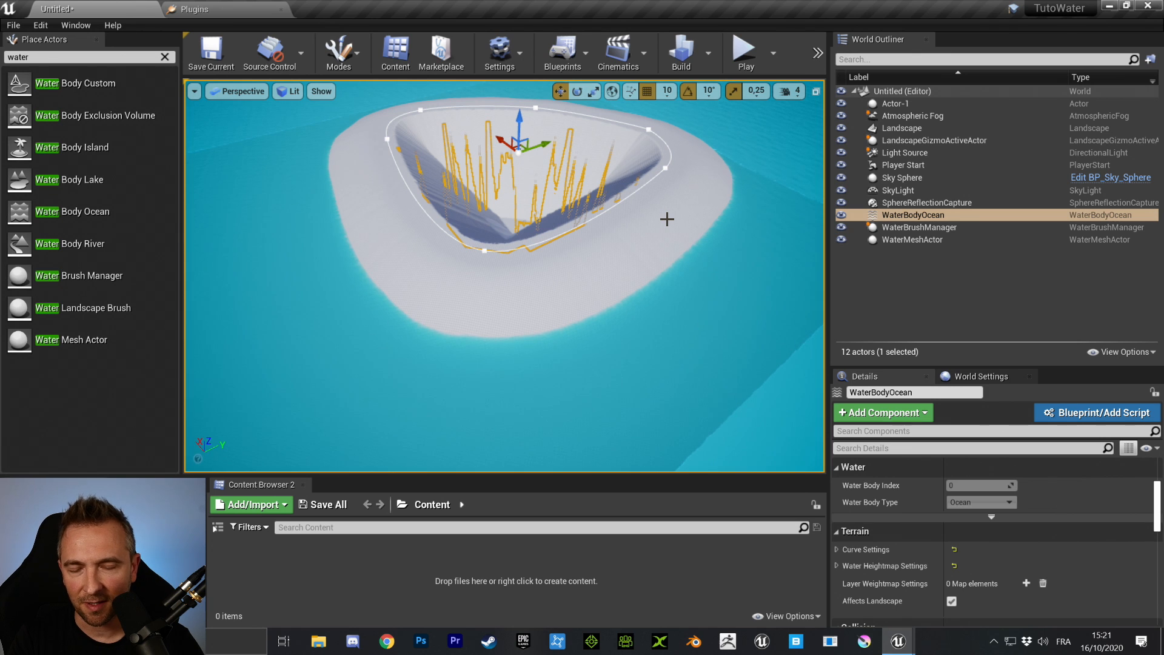
pyautogui.hotkey('ctrl', 'z')
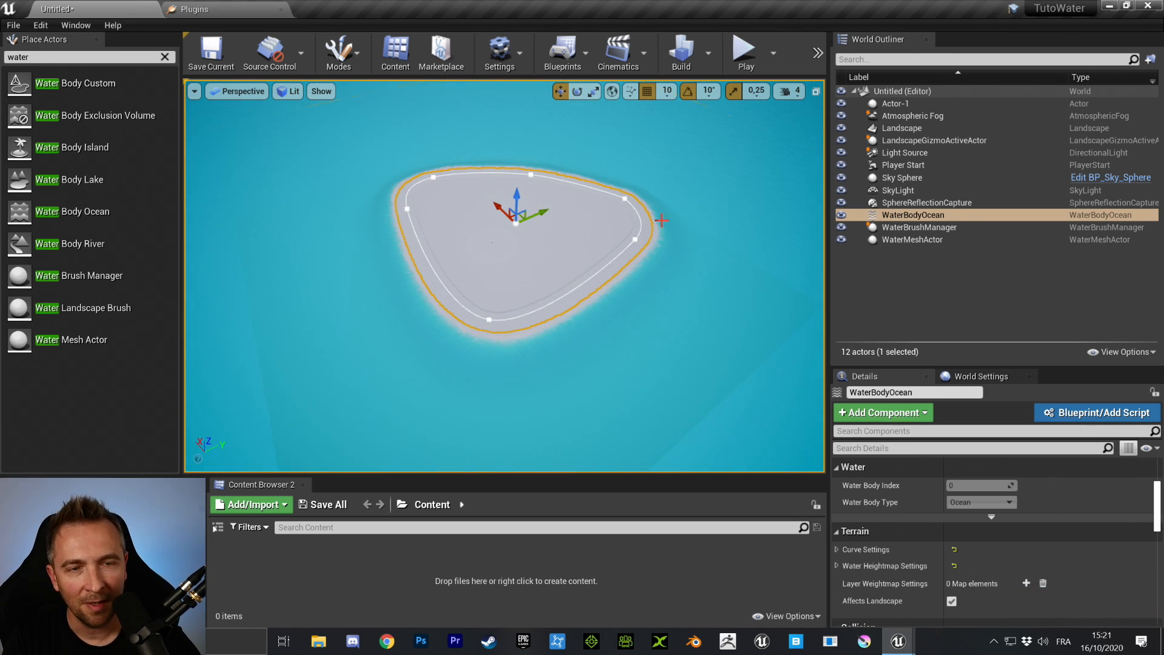
# - Sculpt hills near the middle of the island on the edit layer named Layer, using strength 0.3 and brush size 2048
pyautogui.scroll(6, 659, 266)
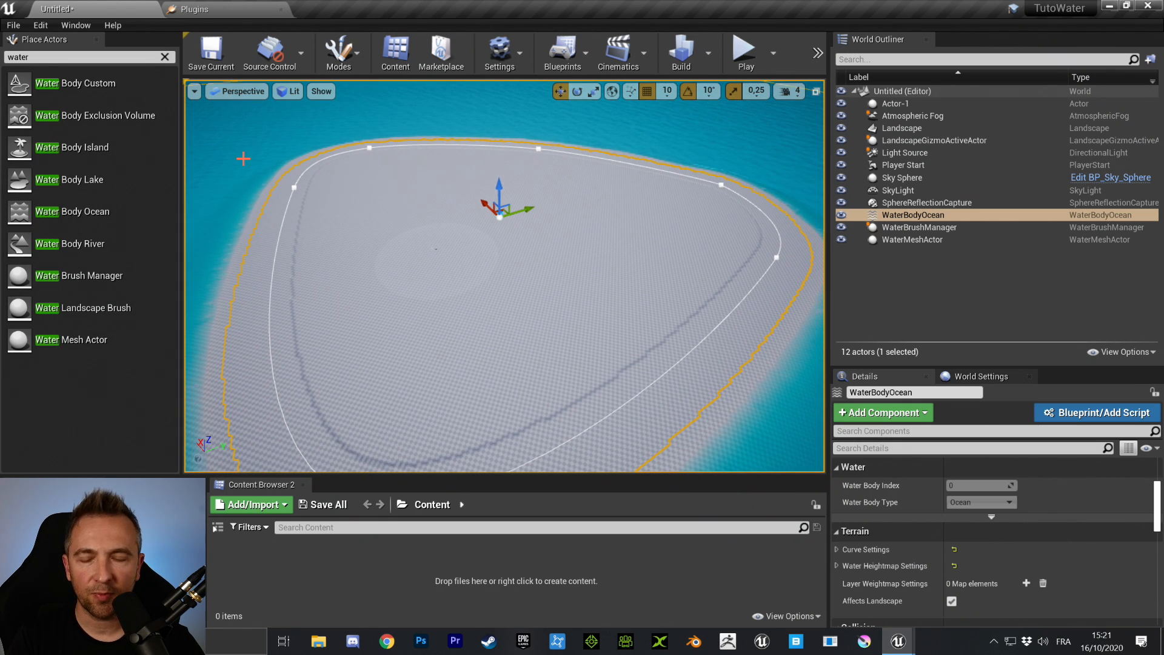
pyautogui.hotkey('shift', '2')
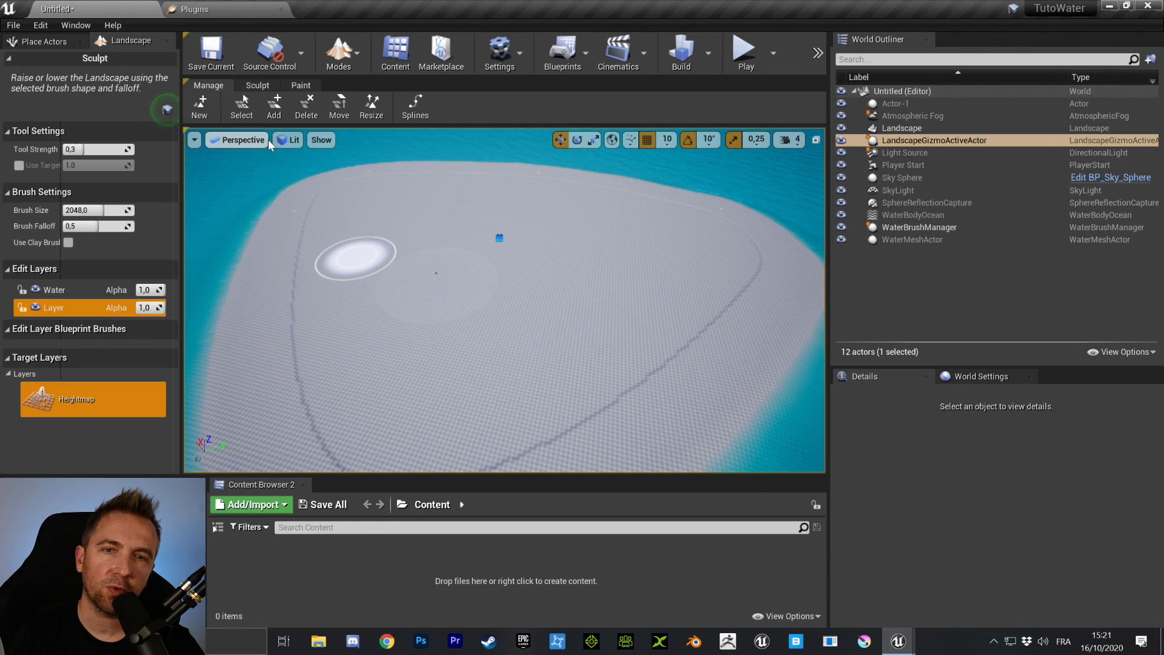
pyautogui.click(258, 86)
pyautogui.moveTo(475, 327)
pyautogui.mouseDown()
pyautogui.moveTo(488, 265)
pyautogui.moveTo(512, 320)
pyautogui.moveTo(450, 304)
pyautogui.mouseUp()
pyautogui.moveTo(449, 303); pyautogui.dragTo(410, 294, button='right')
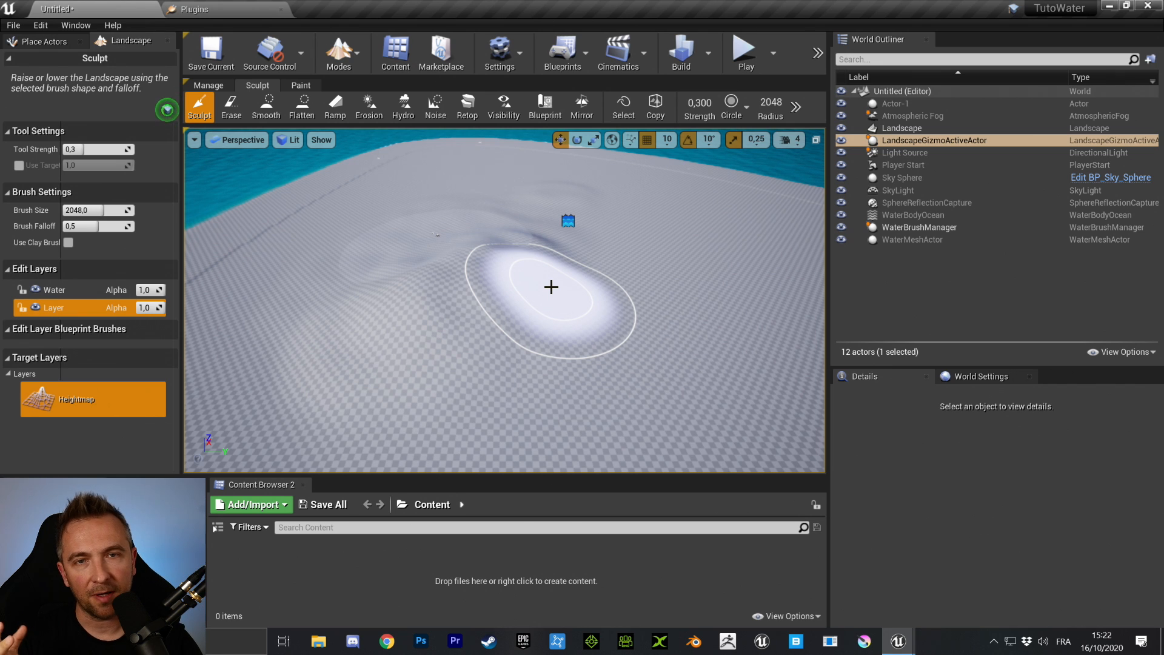
pyautogui.moveTo(541, 231)
pyautogui.mouseDown(button='right')
pyautogui.moveTo(473, 170)
pyautogui.moveTo(485, 215)
pyautogui.moveTo(524, 232)
pyautogui.mouseUp(button='right')
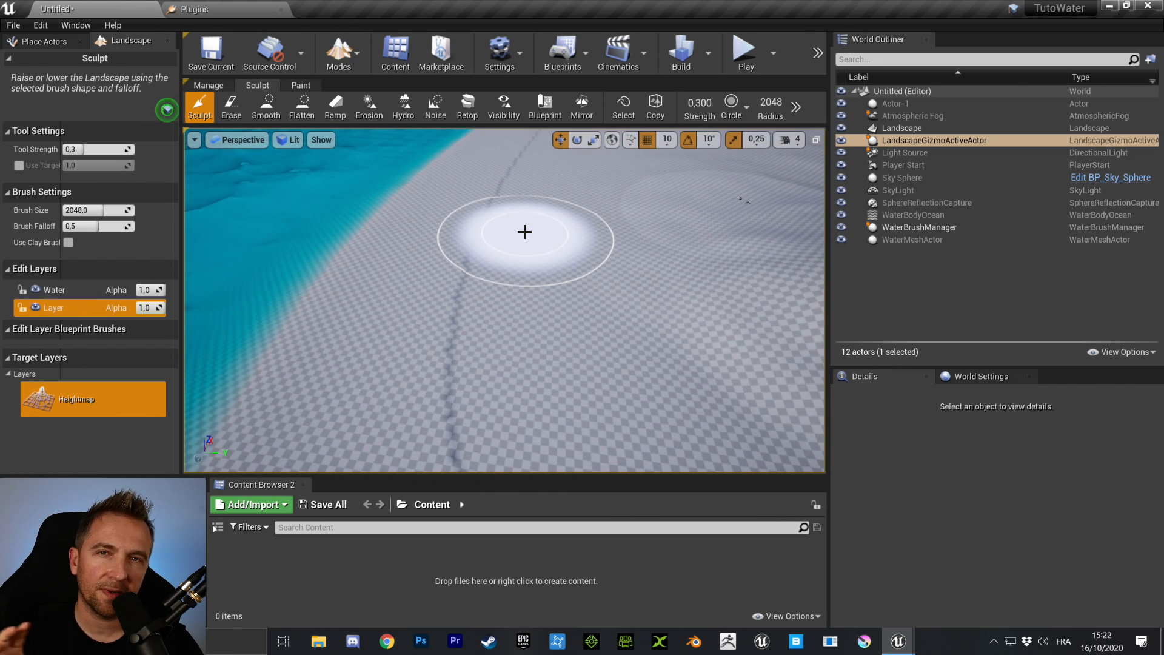
pyautogui.moveTo(499, 268); pyautogui.dragTo(560, 262)
pyautogui.moveTo(692, 334); pyautogui.dragTo(546, 351, button='right')
pyautogui.moveTo(436, 258); pyautogui.dragTo(546, 267, button='right')
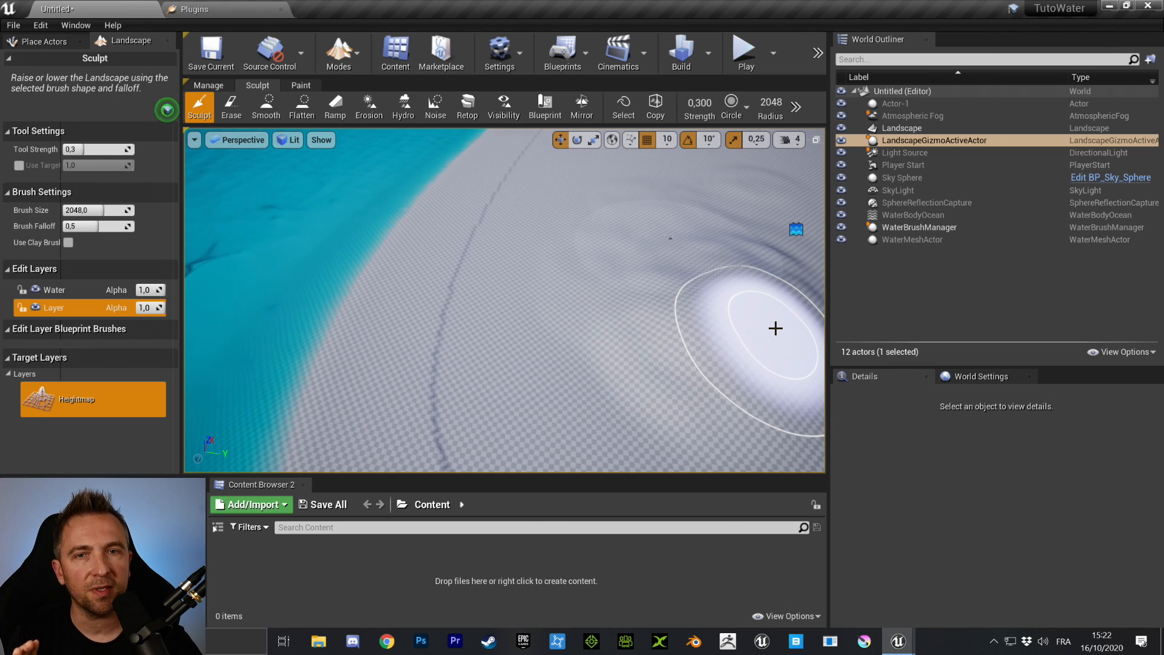
pyautogui.click(266, 106)
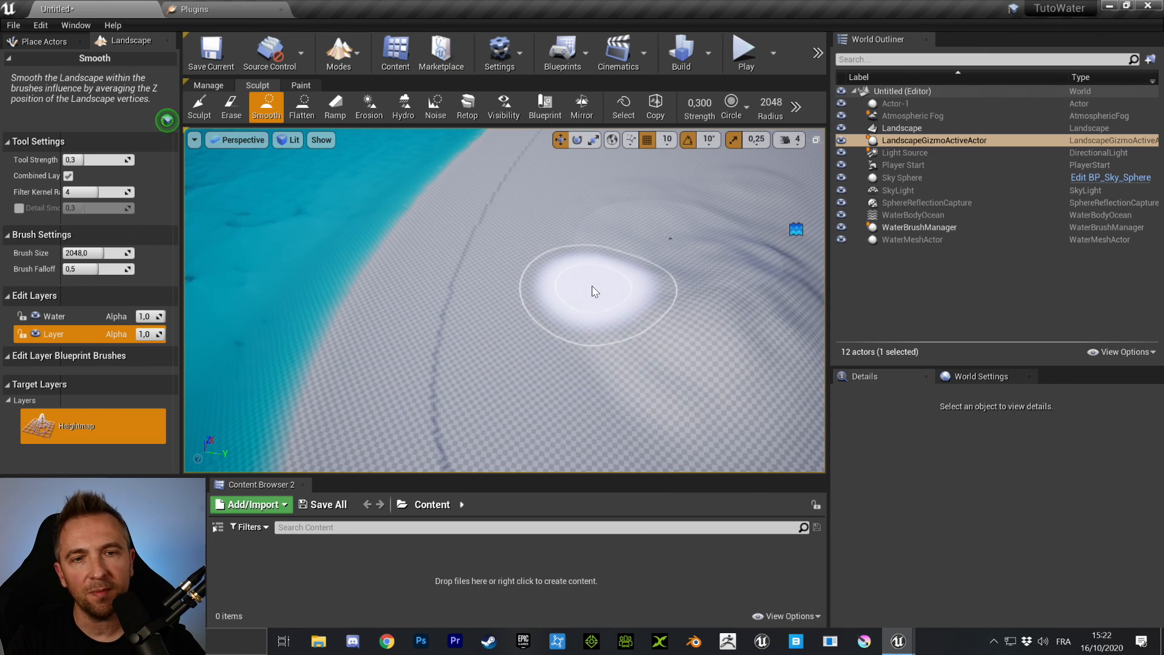
pyautogui.press('w')
pyautogui.moveTo(592, 291)
pyautogui.mouseDown(button='right')
pyautogui.moveTo(534, 327)
pyautogui.moveTo(460, 265)
pyautogui.moveTo(509, 266)
pyautogui.mouseUp(button='right')
pyautogui.press('s')
# - Sculpt a raised ridge across the dark seam line near the island's shore
pyautogui.click(199, 108)
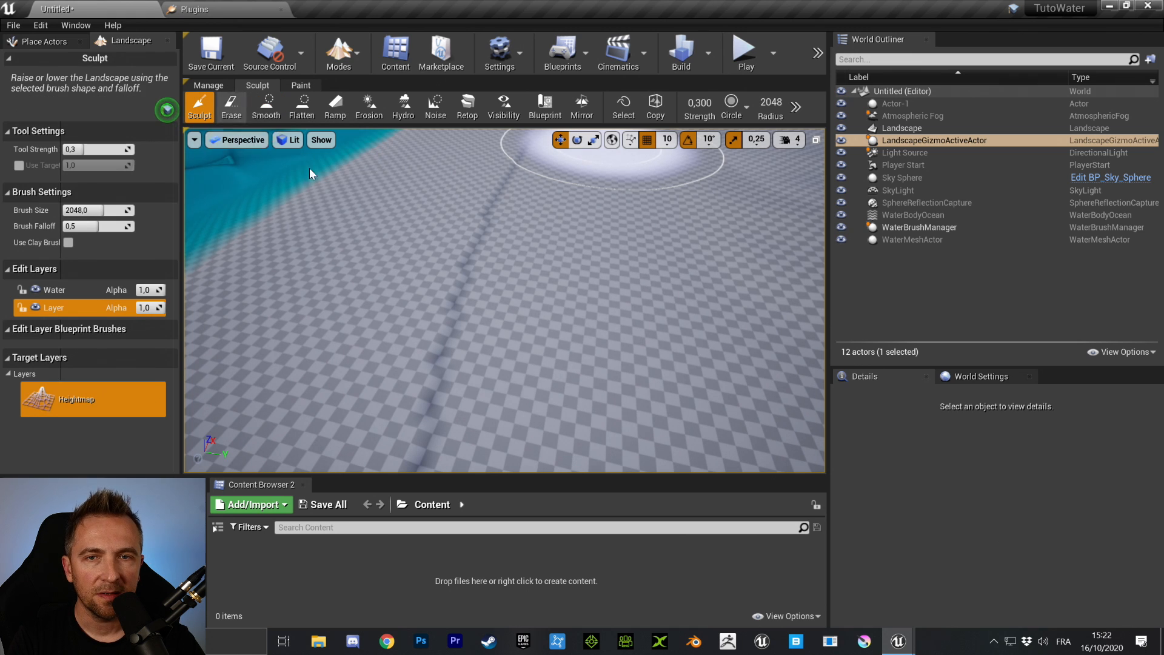
pyautogui.moveTo(489, 226); pyautogui.dragTo(467, 334)
pyautogui.moveTo(466, 334); pyautogui.dragTo(642, 243, button='right')
pyautogui.press('s')
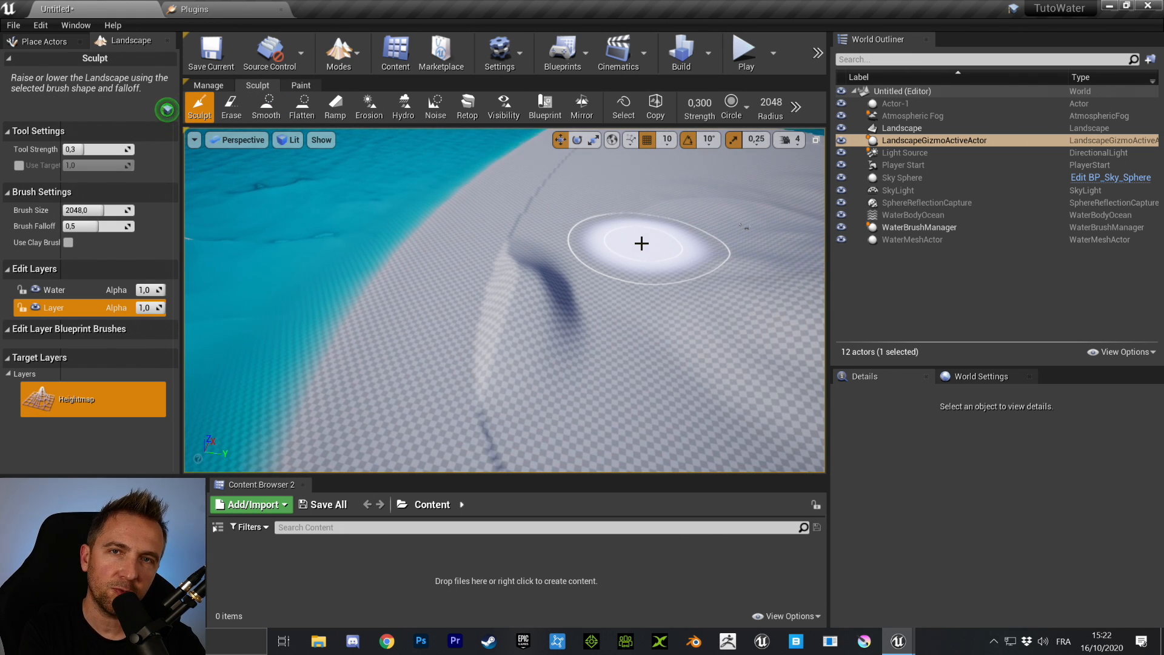
pyautogui.moveTo(512, 228)
pyautogui.mouseDown()
pyautogui.moveTo(532, 273)
pyautogui.moveTo(522, 275)
pyautogui.moveTo(521, 243)
pyautogui.moveTo(497, 322)
pyautogui.moveTo(603, 260)
pyautogui.mouseUp()
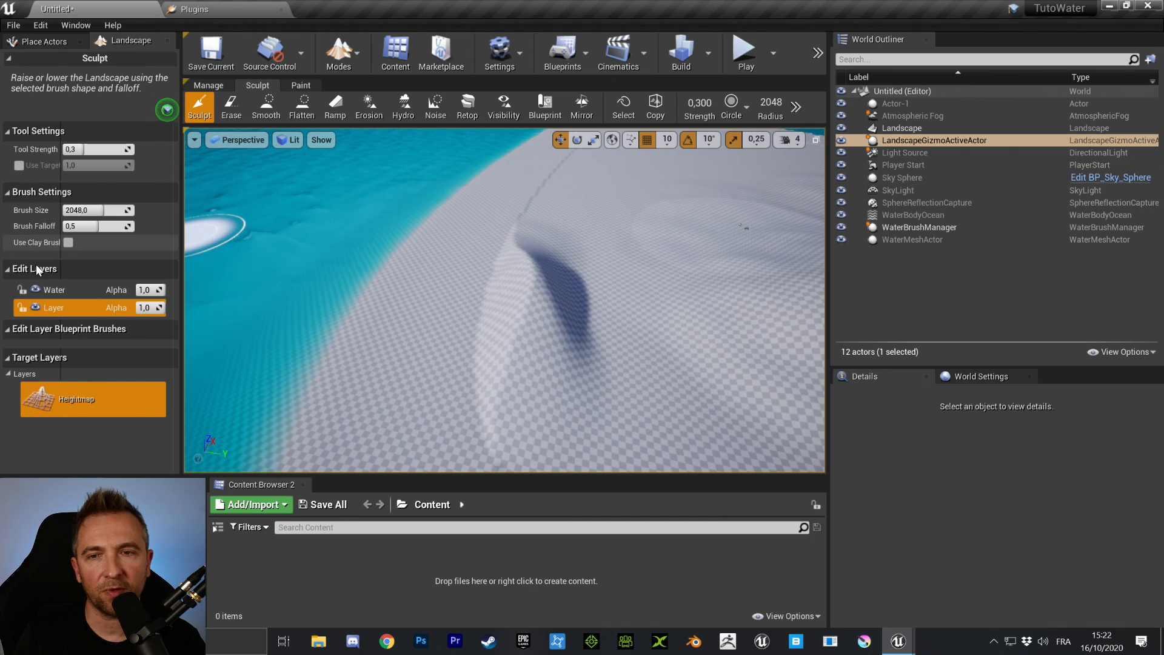
# - Reorder the landscape's edit layers so that Layer sits above Water
pyautogui.click(64, 293)
pyautogui.click(71, 306)
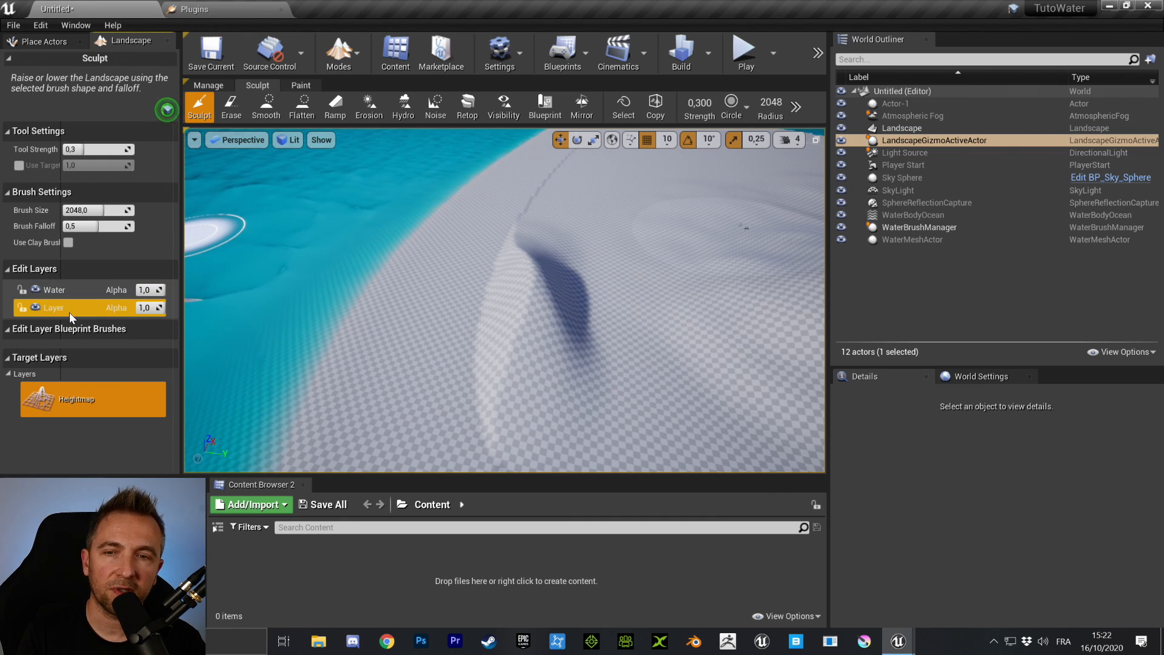
pyautogui.click(64, 289)
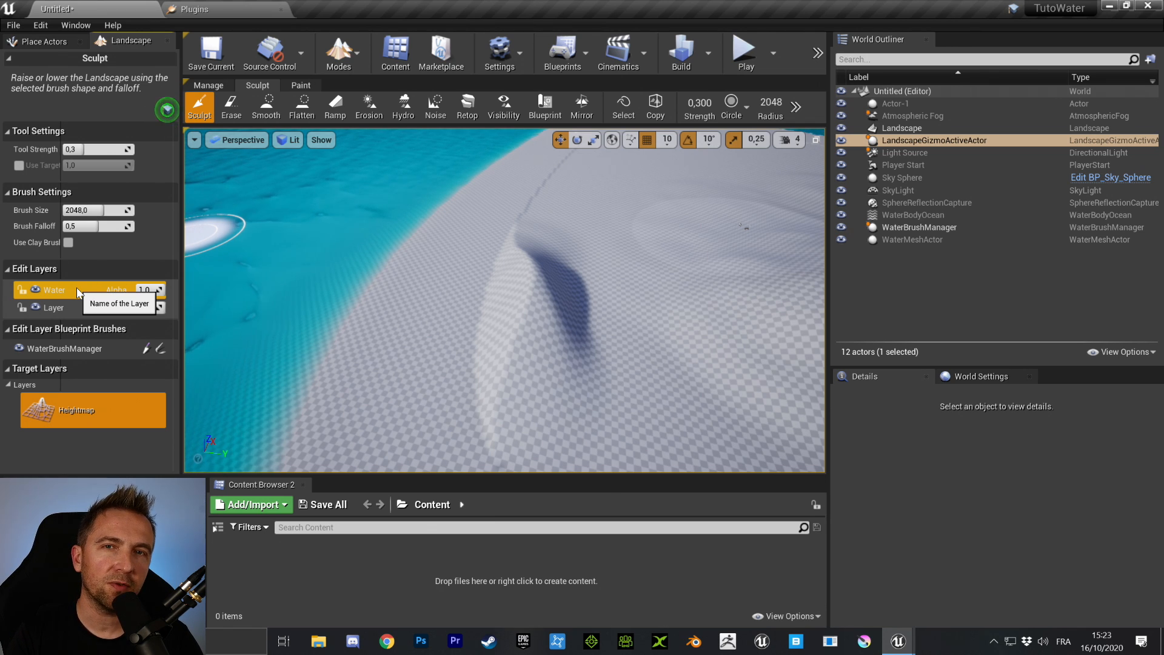
pyautogui.moveTo(454, 358); pyautogui.dragTo(434, 359, button='right')
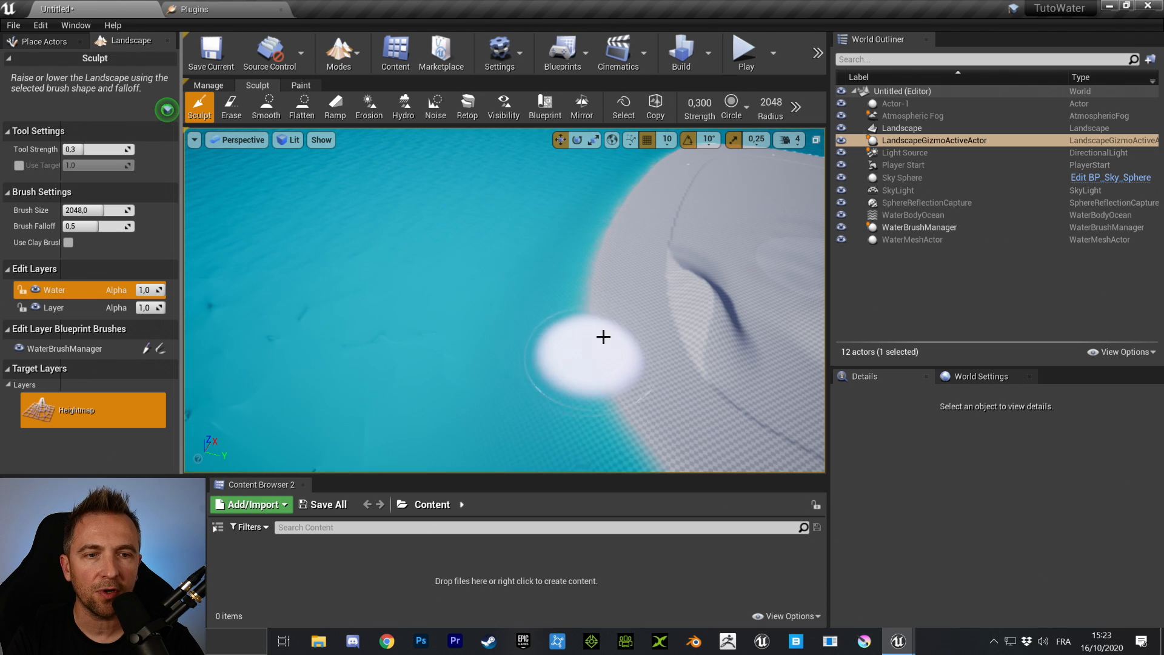
pyautogui.moveTo(602, 336)
pyautogui.mouseDown(button='right')
pyautogui.moveTo(664, 337)
pyautogui.moveTo(636, 336)
pyautogui.mouseUp(button='right')
pyautogui.click(95, 307)
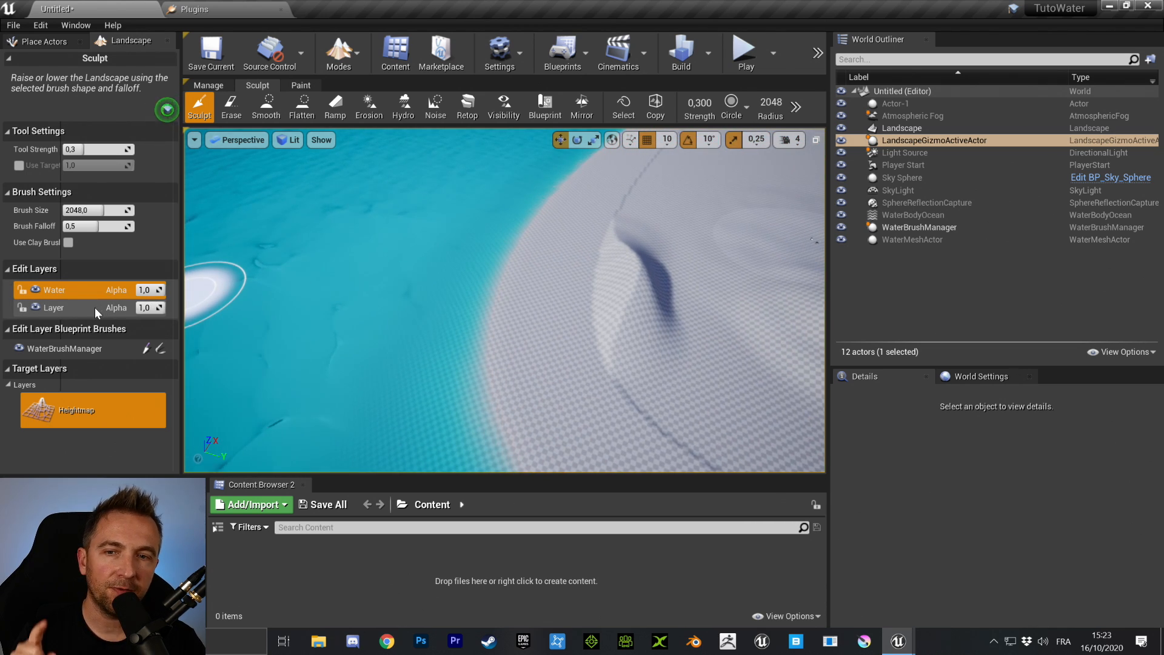
pyautogui.moveTo(78, 308); pyautogui.dragTo(84, 287)
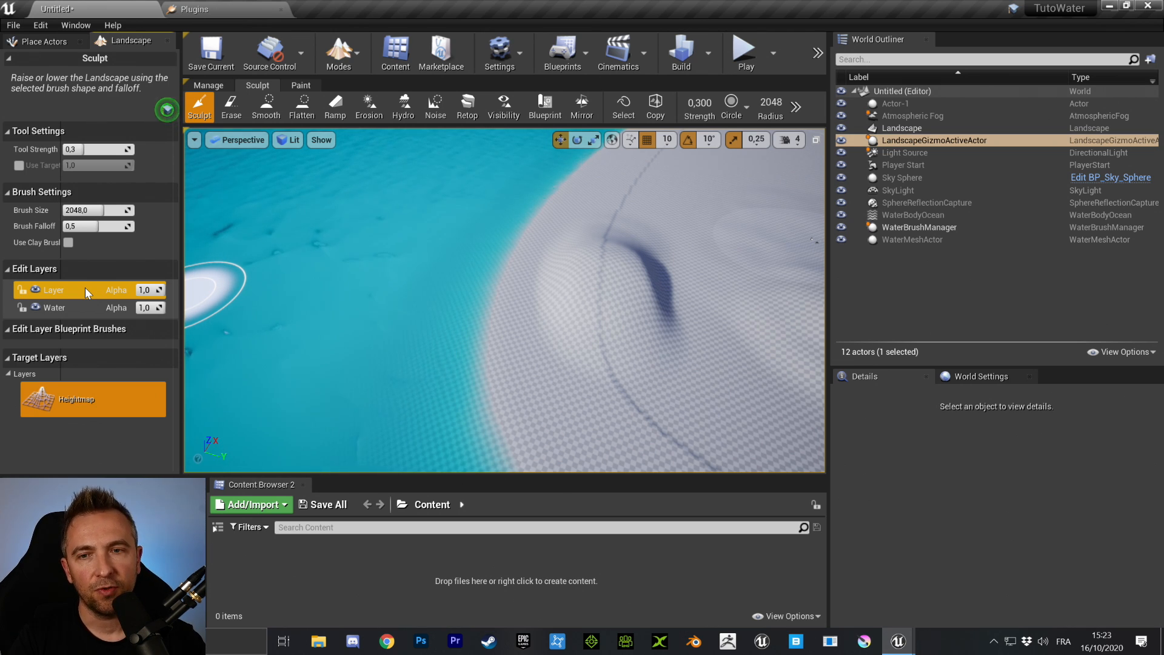
# - Sculpt a mound at the island's shoreline beside the ridge, on the edit layer named Layer
pyautogui.moveTo(686, 231)
pyautogui.mouseDown(button='right')
pyautogui.moveTo(405, 325)
pyautogui.moveTo(364, 303)
pyautogui.mouseUp(button='right')
pyautogui.scroll(-5, 405, 325)
pyautogui.click(293, 304)
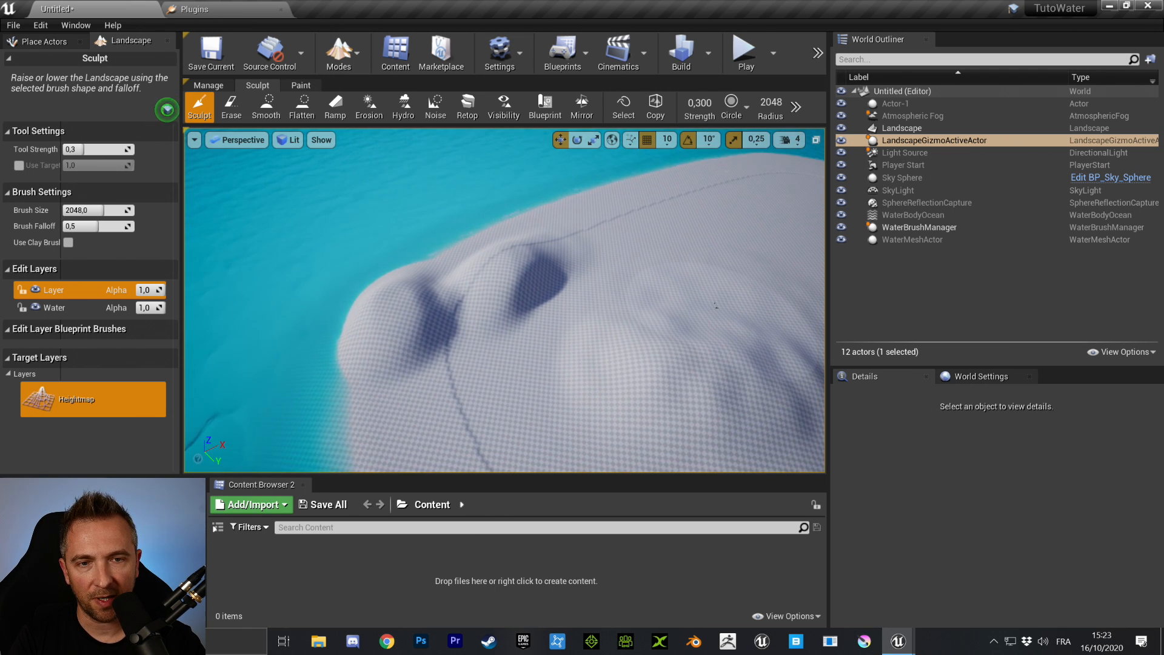
# - Smooth the landscape around the shoreline mound and the ridge with the Smooth tool at strength 0.3
pyautogui.click(266, 106)
pyautogui.moveTo(747, 306); pyautogui.dragTo(685, 358, button='right')
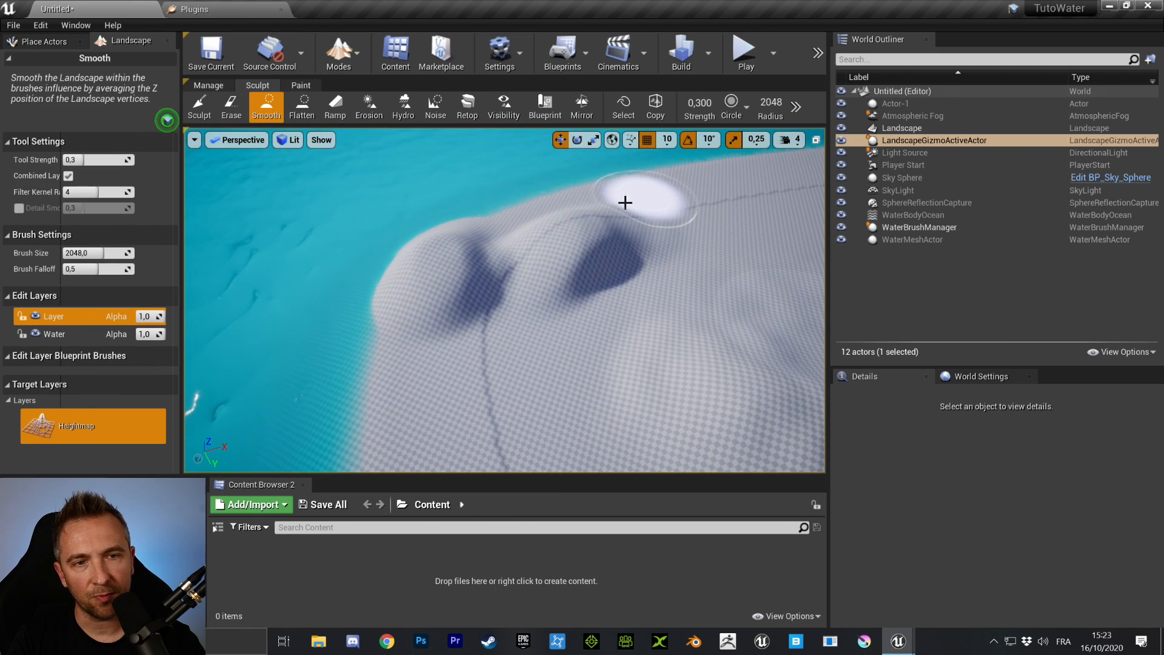
pyautogui.moveTo(623, 200); pyautogui.dragTo(460, 340)
pyautogui.moveTo(460, 340)
pyautogui.mouseDown(button='right')
pyautogui.moveTo(600, 351)
pyautogui.moveTo(488, 340)
pyautogui.mouseUp(button='right')
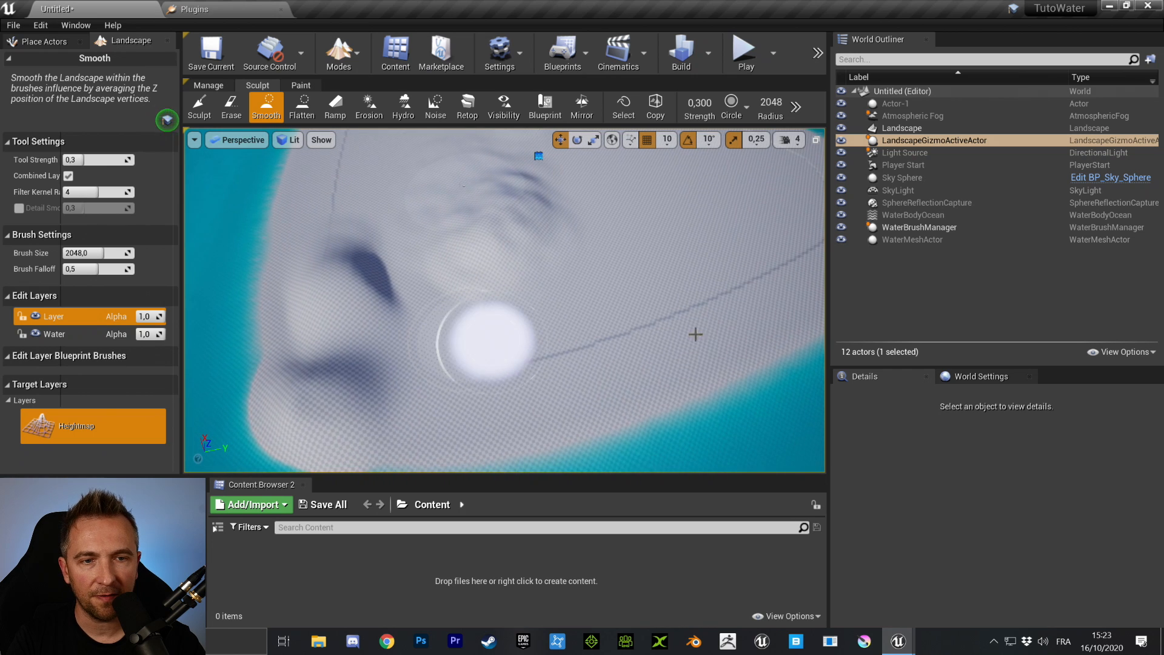
pyautogui.moveTo(694, 333)
pyautogui.mouseDown()
pyautogui.moveTo(517, 364)
pyautogui.moveTo(616, 327)
pyautogui.moveTo(688, 332)
pyautogui.mouseUp()
pyautogui.moveTo(687, 337); pyautogui.dragTo(836, 279, button='right')
pyautogui.moveTo(655, 253)
pyautogui.mouseDown(button='right')
pyautogui.moveTo(510, 307)
pyautogui.moveTo(657, 282)
pyautogui.mouseUp(button='right')
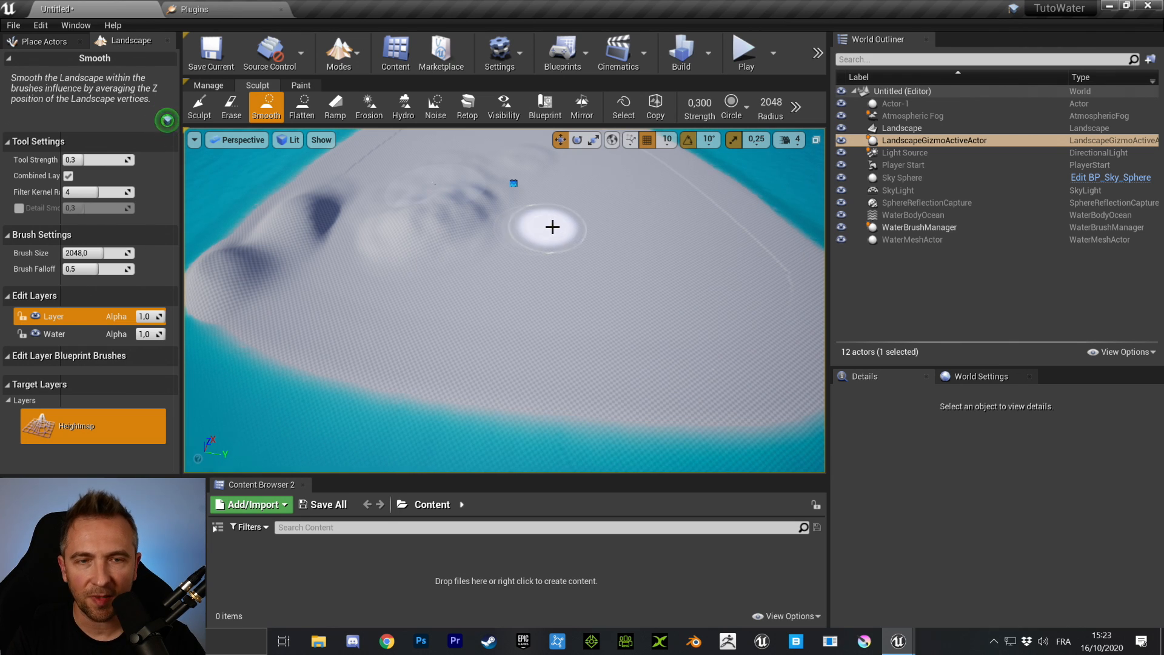
# - Return to object selection and move the WaterBodyOcean horizontally, shifting its island relative to the sculpted mounds
pyautogui.hotkey('shift', '1')
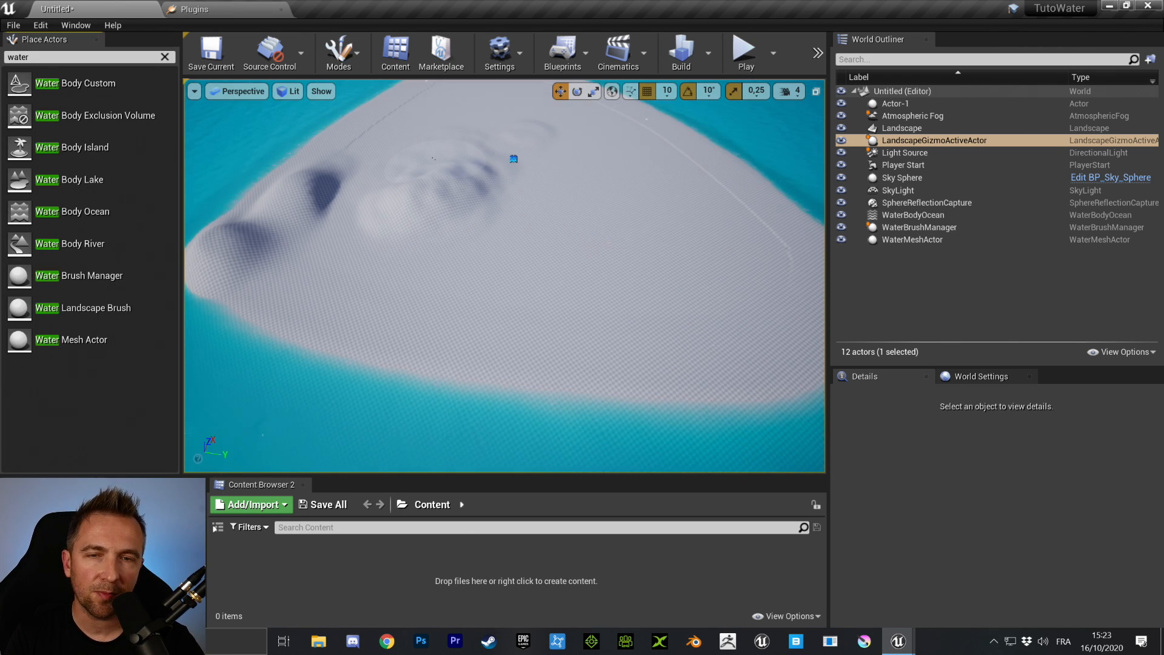
pyautogui.scroll(-3, 570, 262)
pyautogui.click(539, 265)
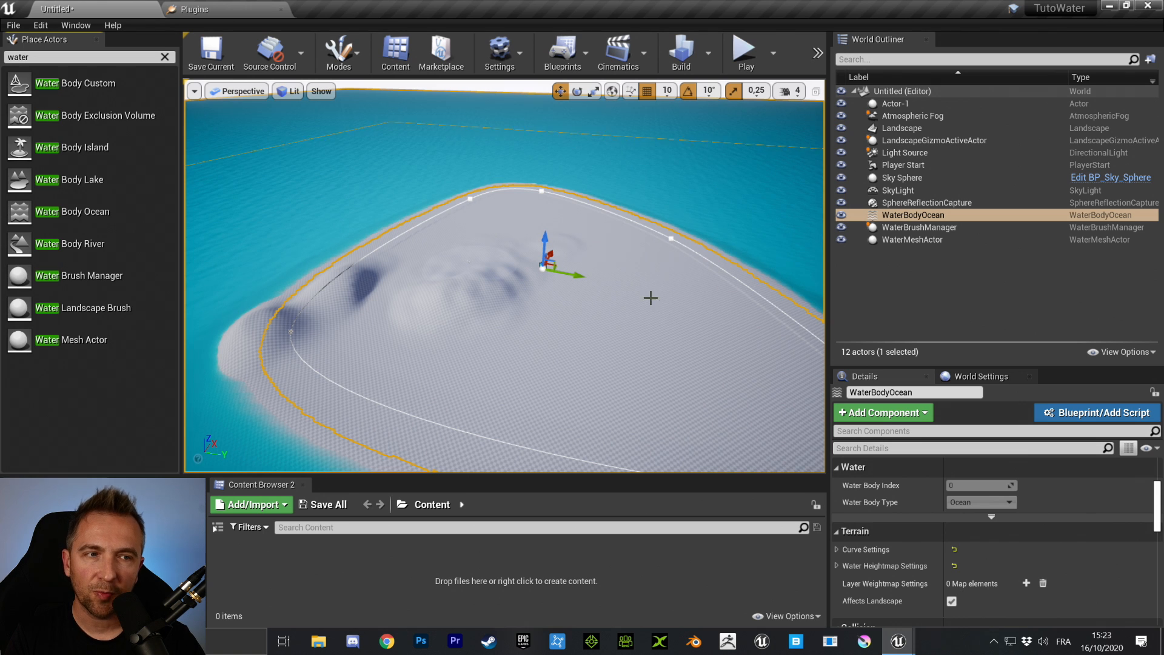
pyautogui.moveTo(550, 280); pyautogui.dragTo(503, 339, button='right')
pyautogui.press('s')
pyautogui.press('d')
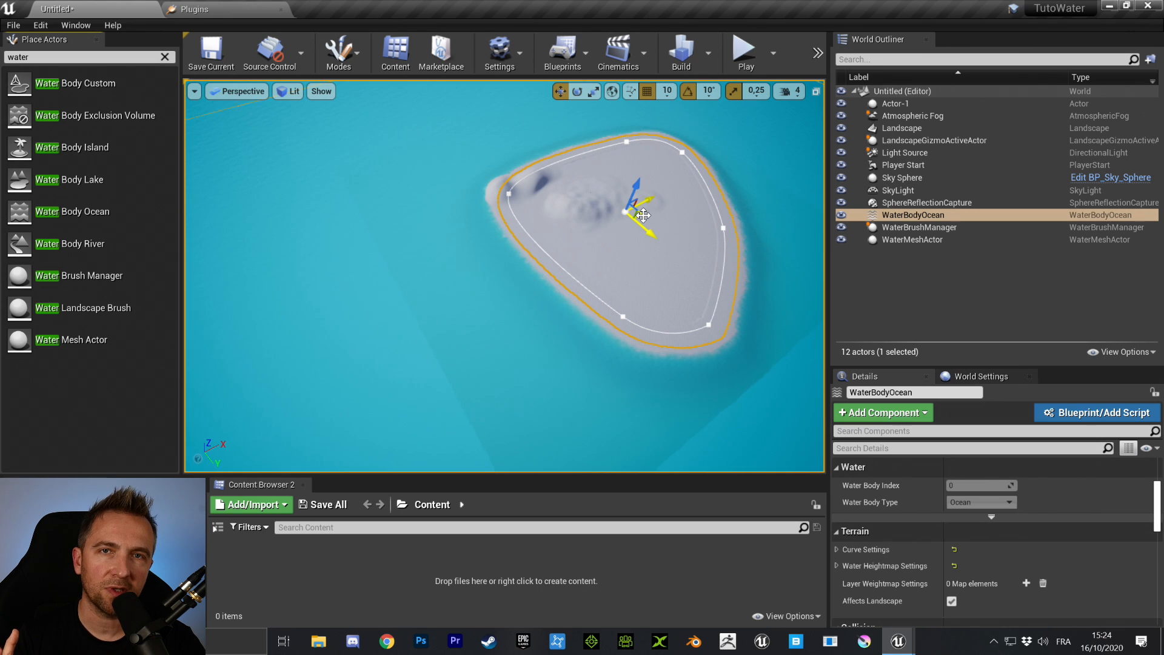
pyautogui.moveTo(643, 215); pyautogui.dragTo(584, 267)
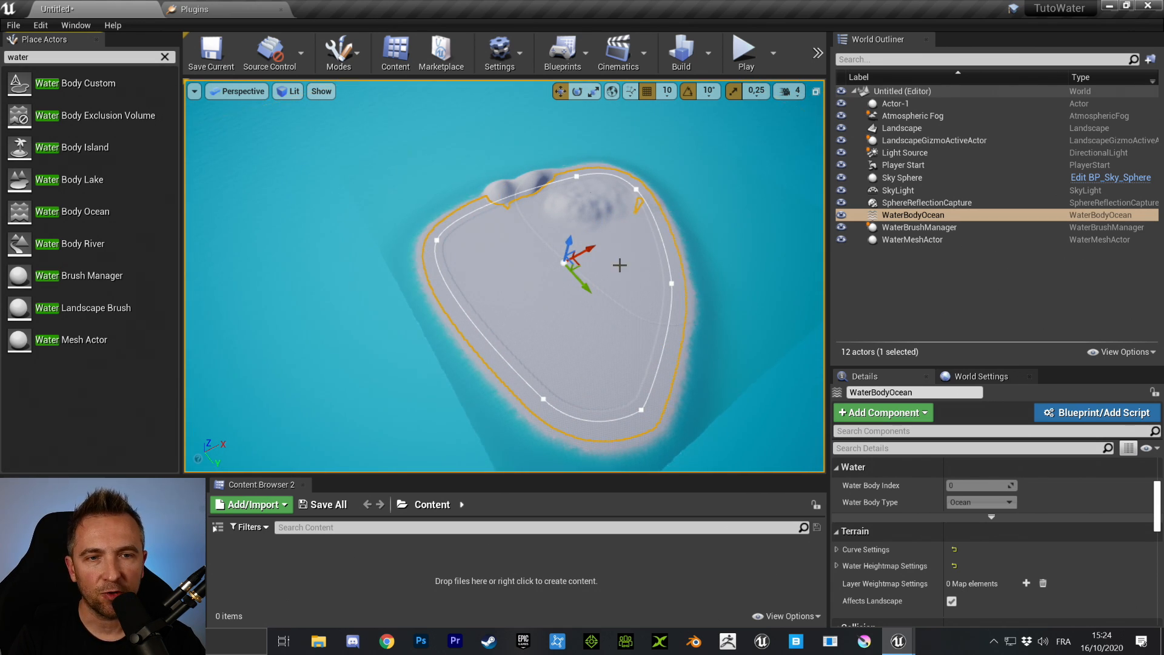
# - Rotate the ocean body about its vertical axis to turn the island over the landscape
pyautogui.moveTo(585, 267); pyautogui.dragTo(596, 262, button='right')
pyautogui.press('e')
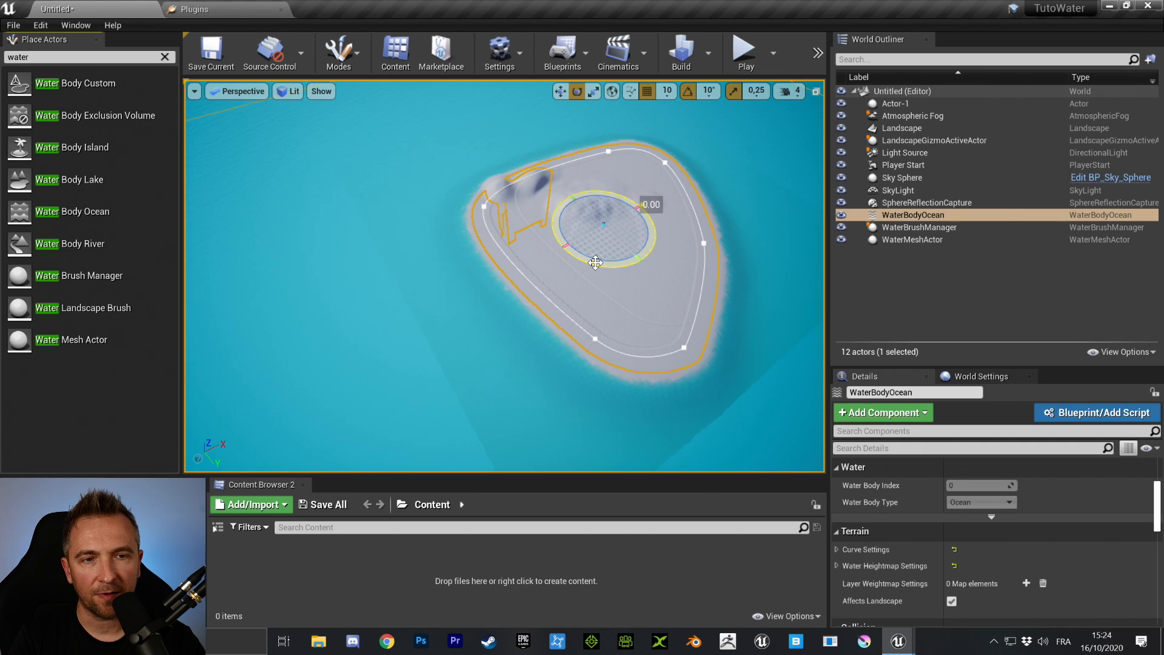
pyautogui.moveTo(595, 262); pyautogui.dragTo(813, 189)
pyautogui.press('space')
pyautogui.press('space')
pyautogui.keyDown('alt'); pyautogui.moveTo(449, 151); pyautogui.dragTo(631, 216); pyautogui.keyUp('alt')
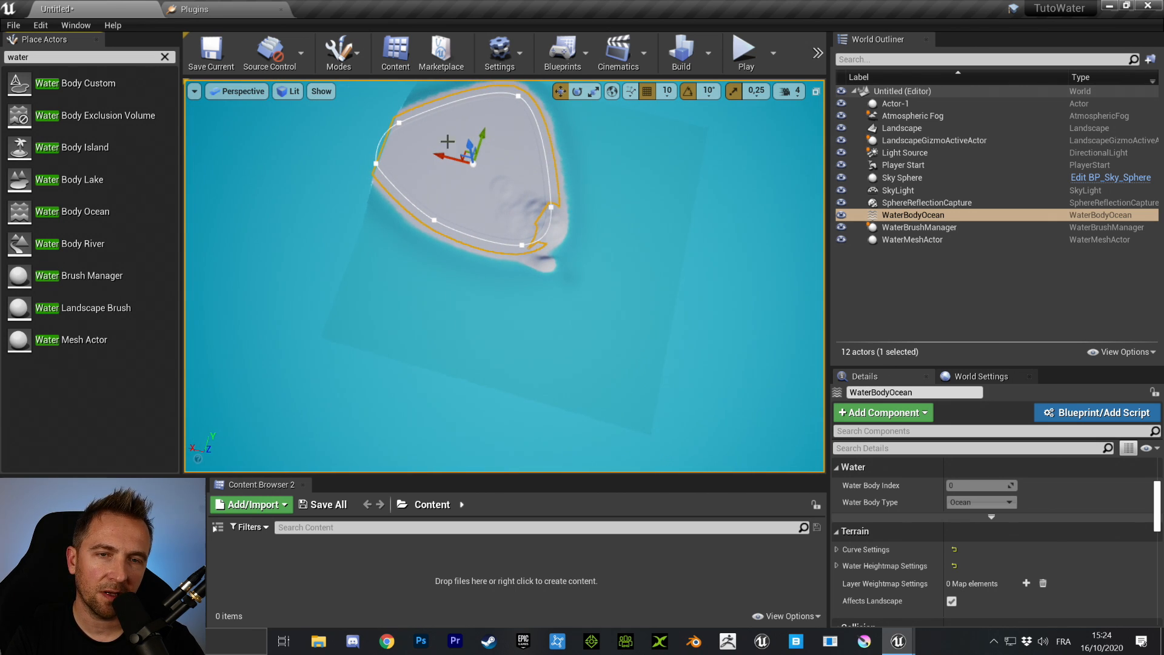
# - Move a spline point on the island's outline inward to narrow that side of the shore
pyautogui.click(397, 123)
pyautogui.moveTo(405, 119); pyautogui.dragTo(441, 243, button='right')
pyautogui.moveTo(458, 242); pyautogui.dragTo(513, 217)
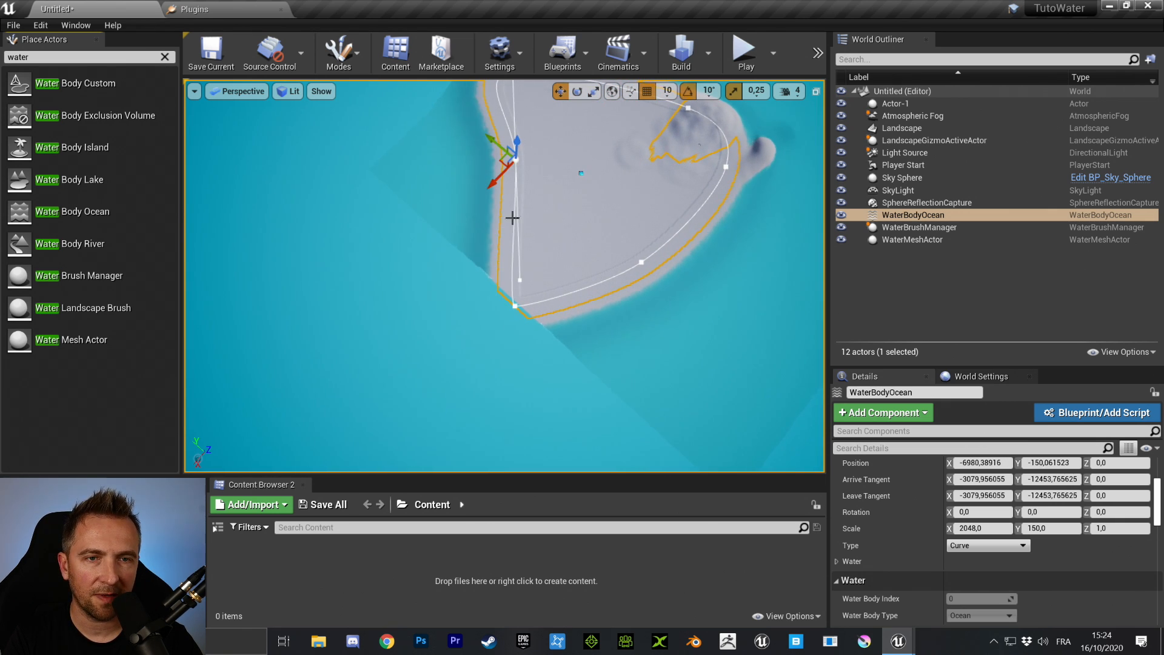
# - Pull the ocean spline point at the landscape's edge inward, away from the border
pyautogui.click(517, 308)
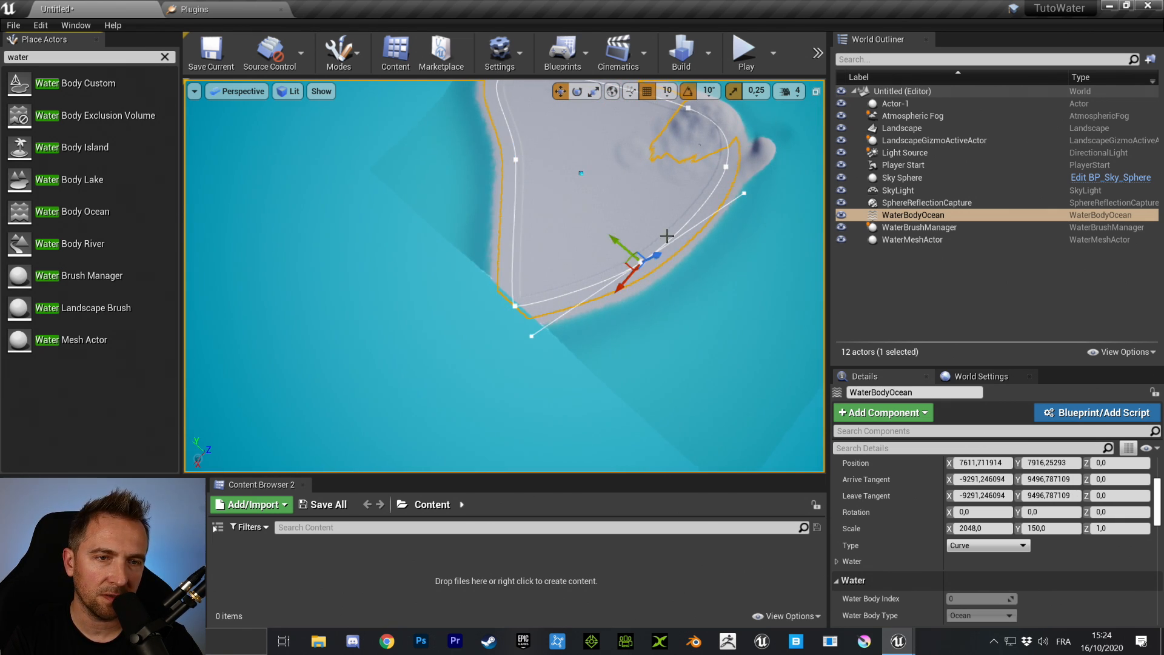
pyautogui.click(703, 182)
pyautogui.moveTo(528, 208); pyautogui.dragTo(606, 175, button='right')
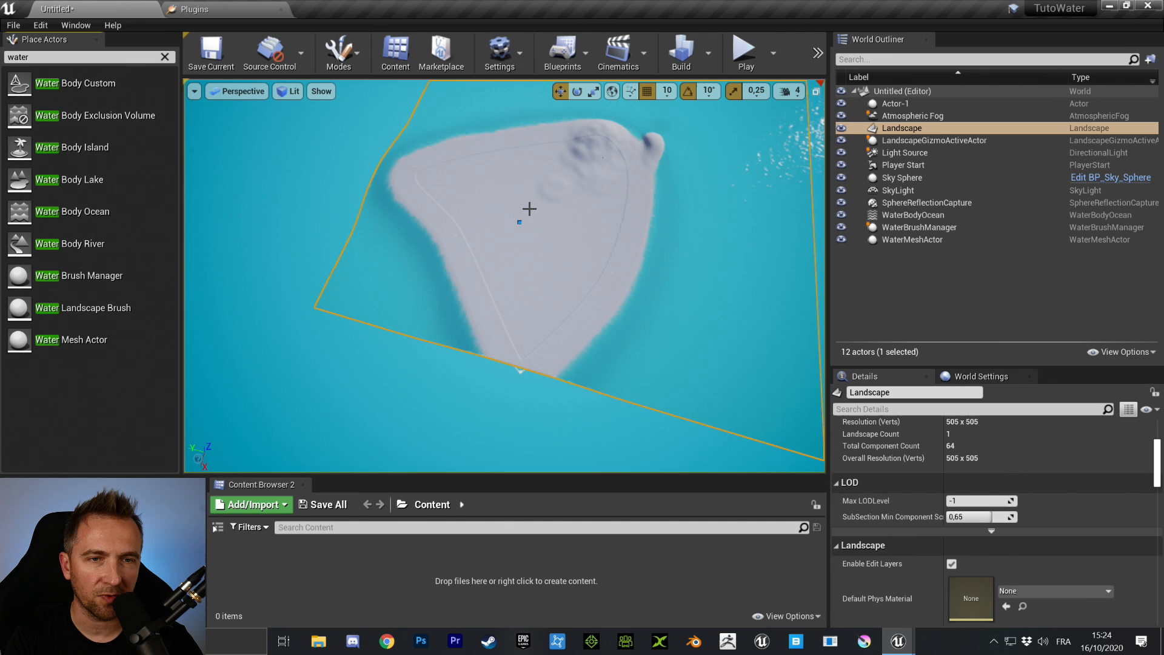
pyautogui.click(964, 214)
pyautogui.click(526, 368)
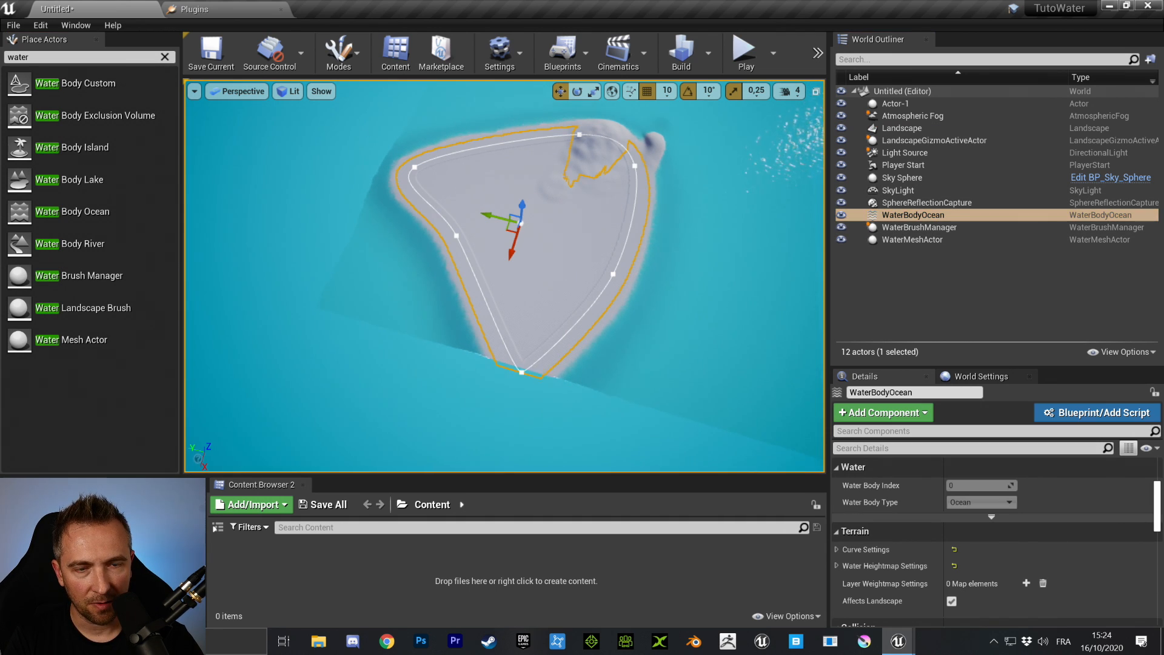
pyautogui.press('f')
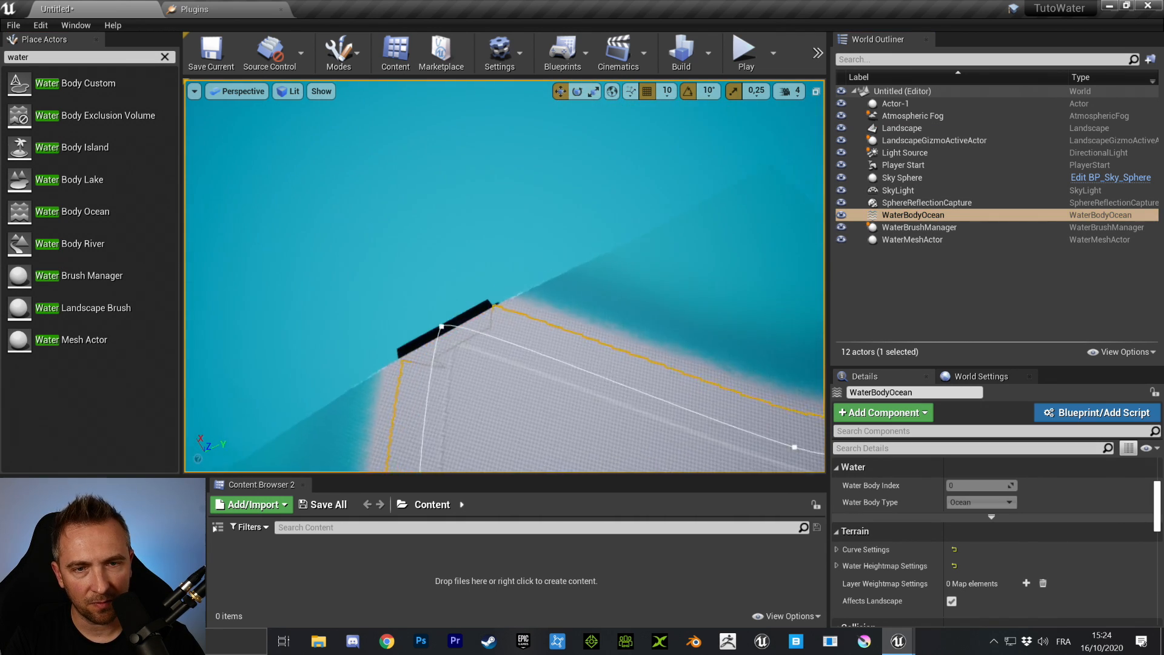
pyautogui.moveTo(533, 346); pyautogui.dragTo(495, 322, button='right')
pyautogui.click(478, 333)
pyautogui.moveTo(504, 316); pyautogui.dragTo(665, 212)
pyautogui.moveTo(665, 212); pyautogui.dragTo(715, 184, button='right')
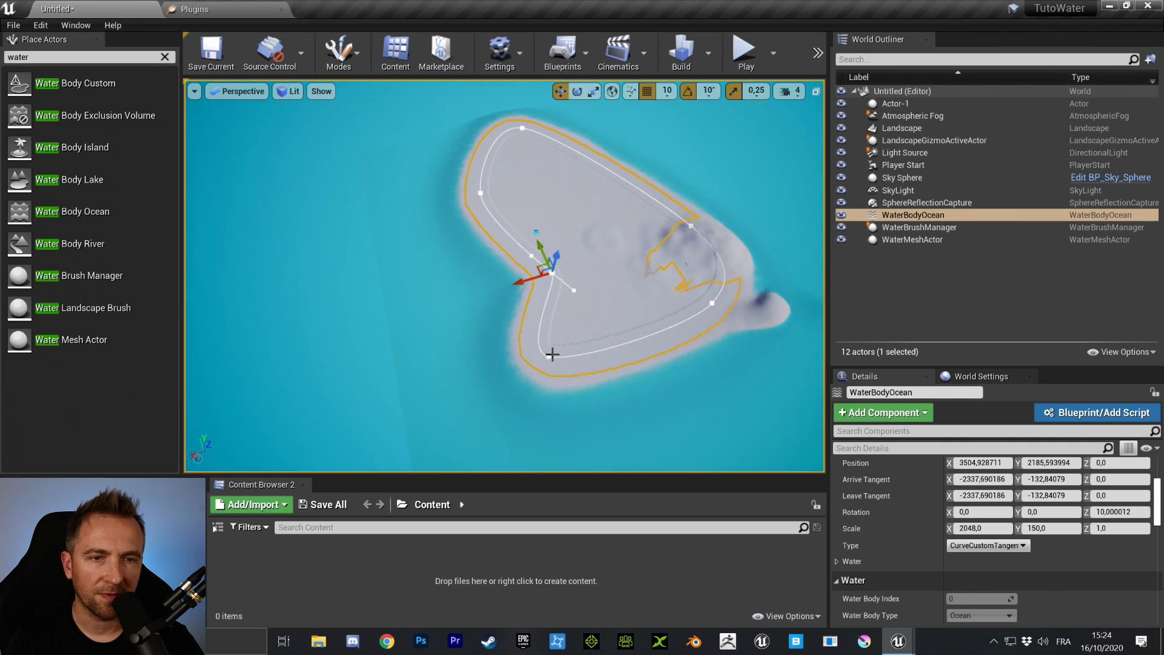
# - Move the spline point at the island's protruding corner to round the outline into an elongated oval
pyautogui.click(548, 358)
pyautogui.moveTo(538, 351); pyautogui.dragTo(617, 303)
pyautogui.moveTo(617, 303); pyautogui.dragTo(545, 303, button='right')
# - Rotate the whole WaterBodyOcean again and move it further away from the sculpted mounds
pyautogui.click(938, 204)
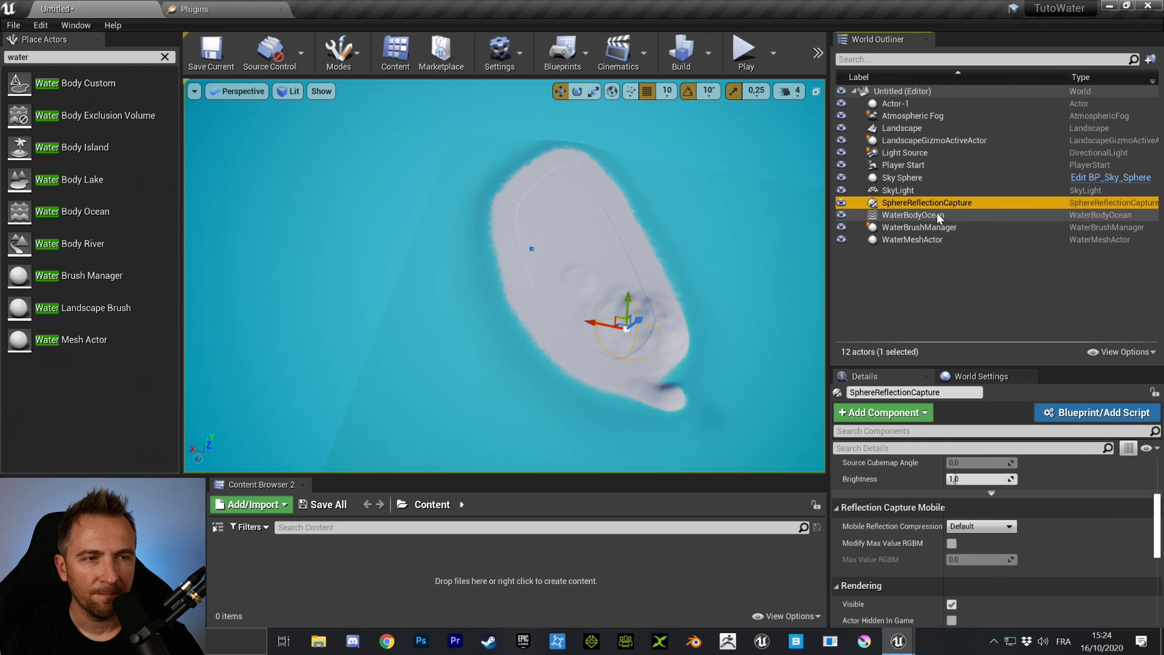
pyautogui.click(937, 215)
pyautogui.moveTo(631, 330); pyautogui.dragTo(618, 231, button='right')
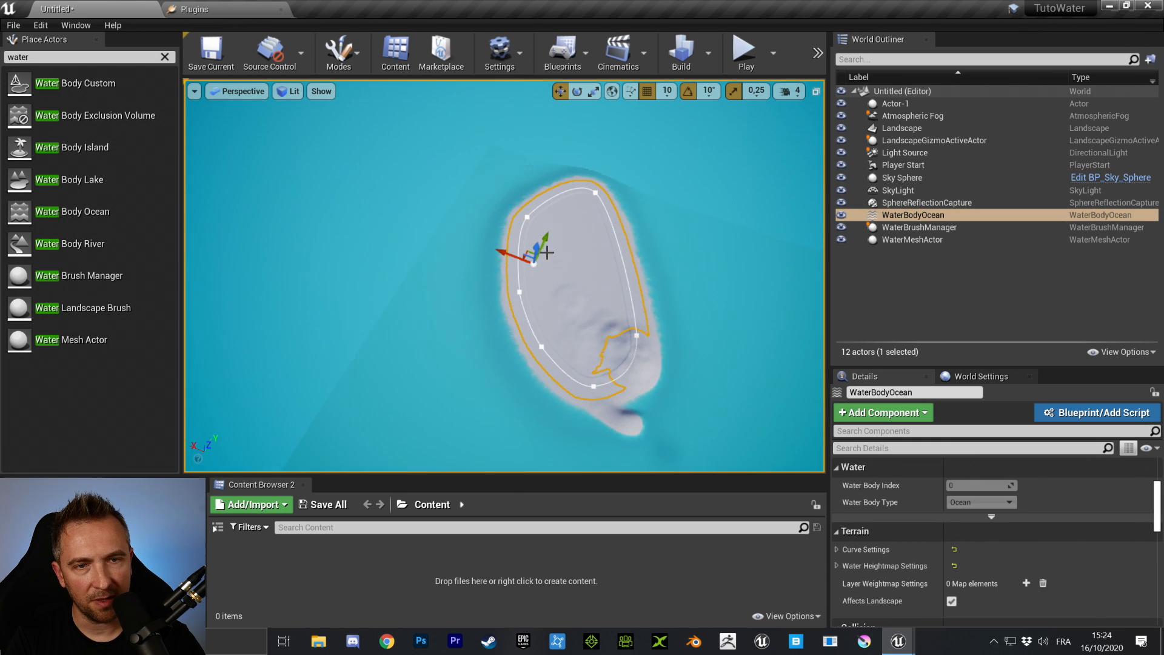
pyautogui.press('e')
pyautogui.moveTo(475, 238); pyautogui.dragTo(485, 271, button='right')
pyautogui.press('w')
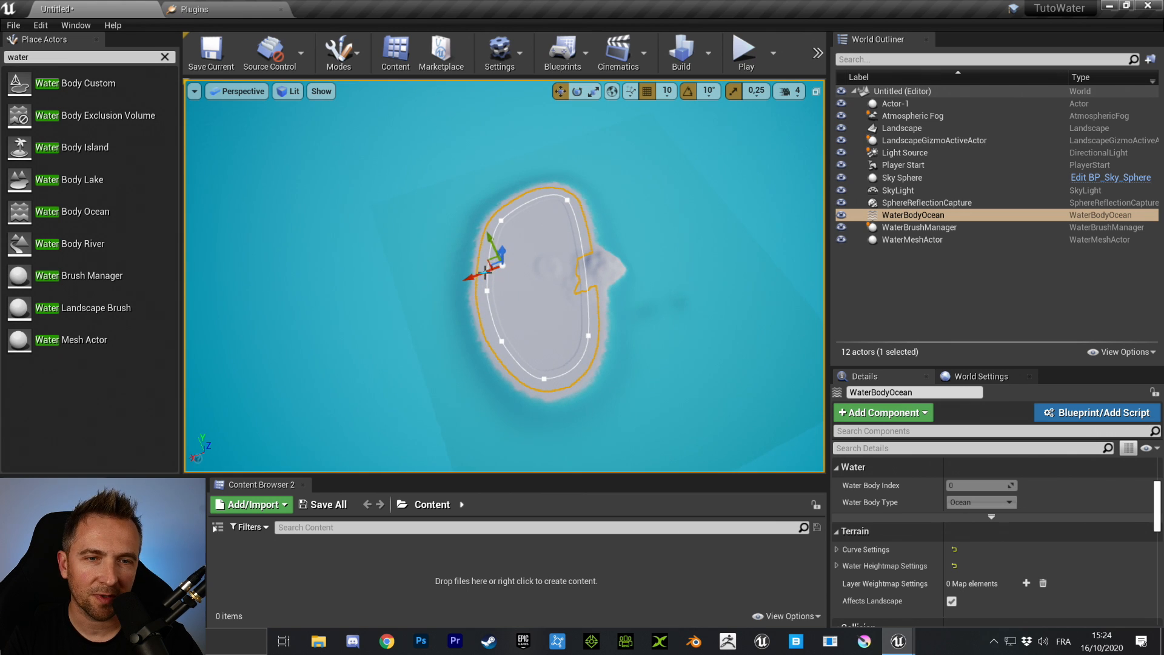
pyautogui.moveTo(488, 262); pyautogui.dragTo(432, 235)
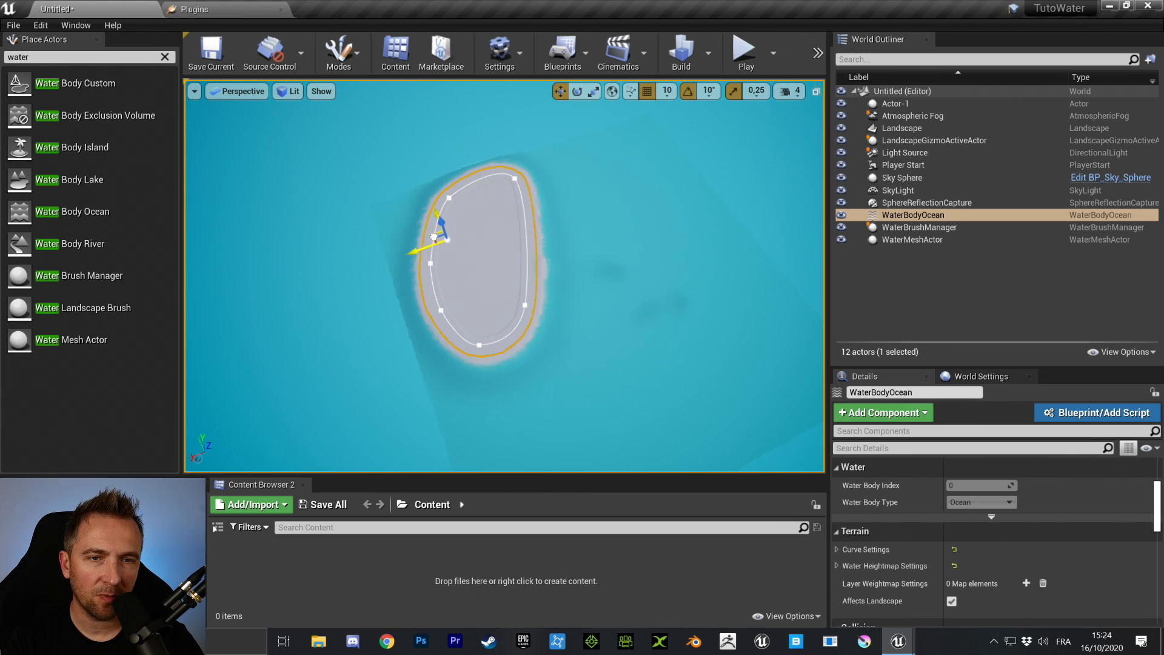
pyautogui.moveTo(581, 242); pyautogui.dragTo(411, 249, button='right')
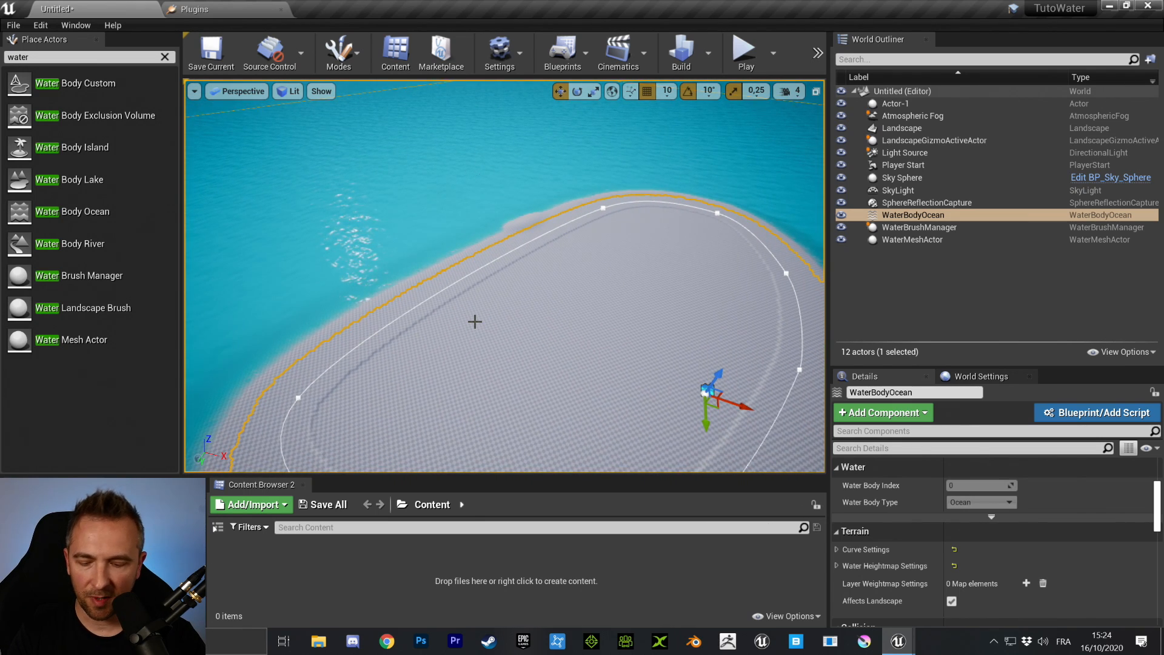
# - Compare the landscape's Water and Layer edit layers and examine the terrain beneath the ocean surface
pyautogui.hotkey('shift', '3')
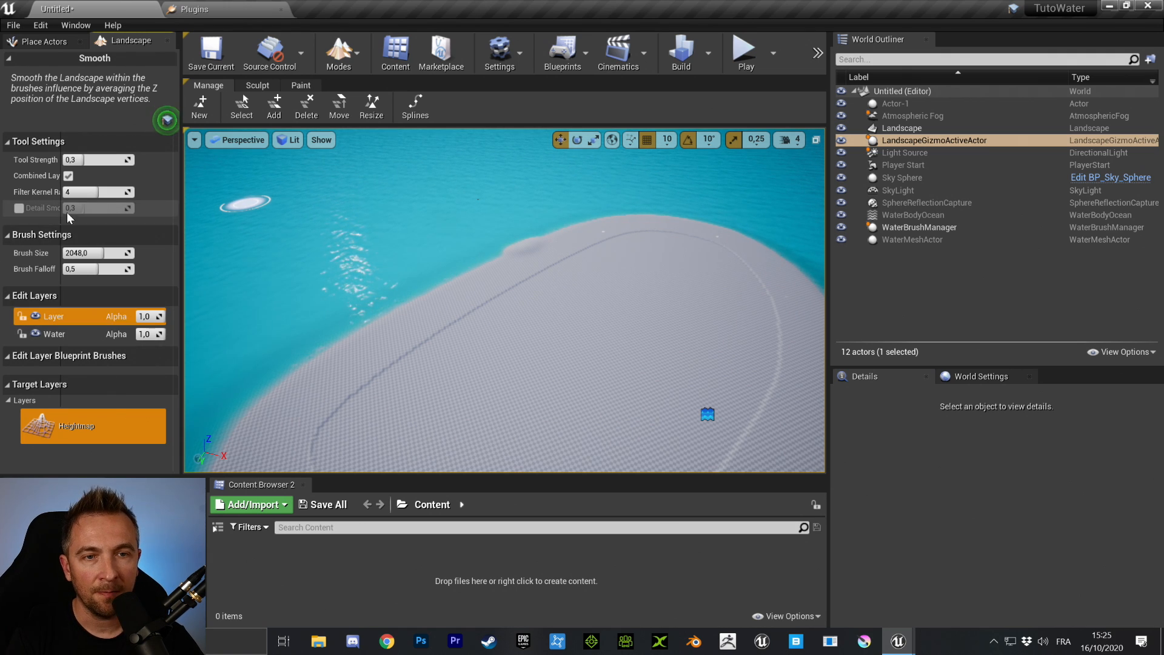
pyautogui.click(74, 333)
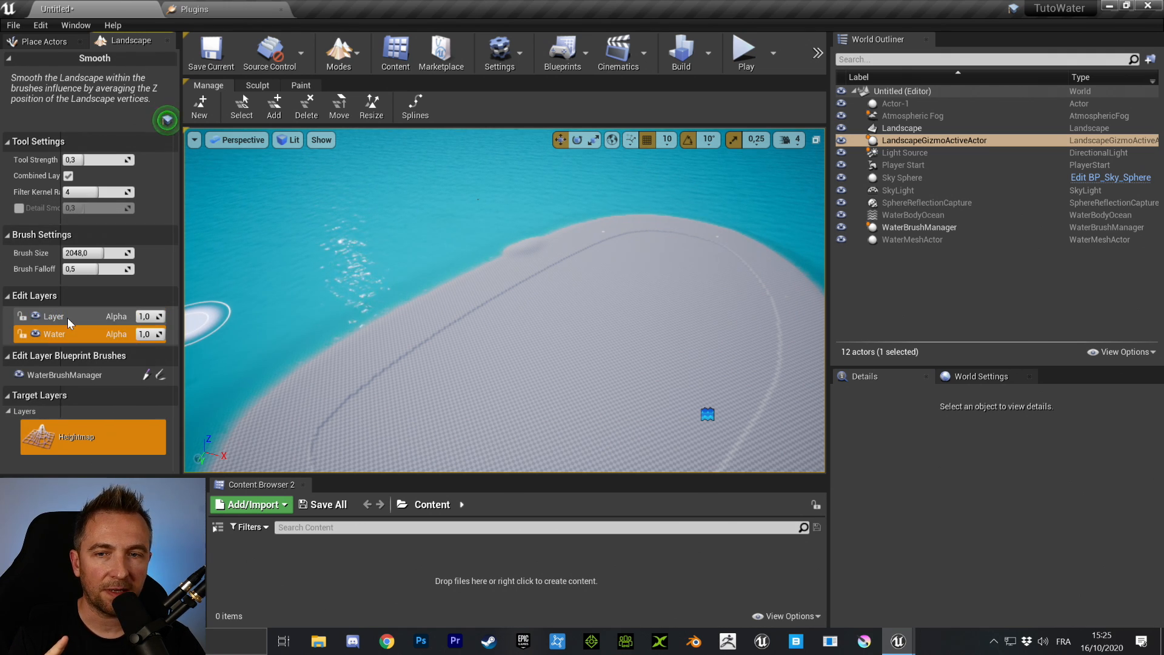
pyautogui.click(67, 318)
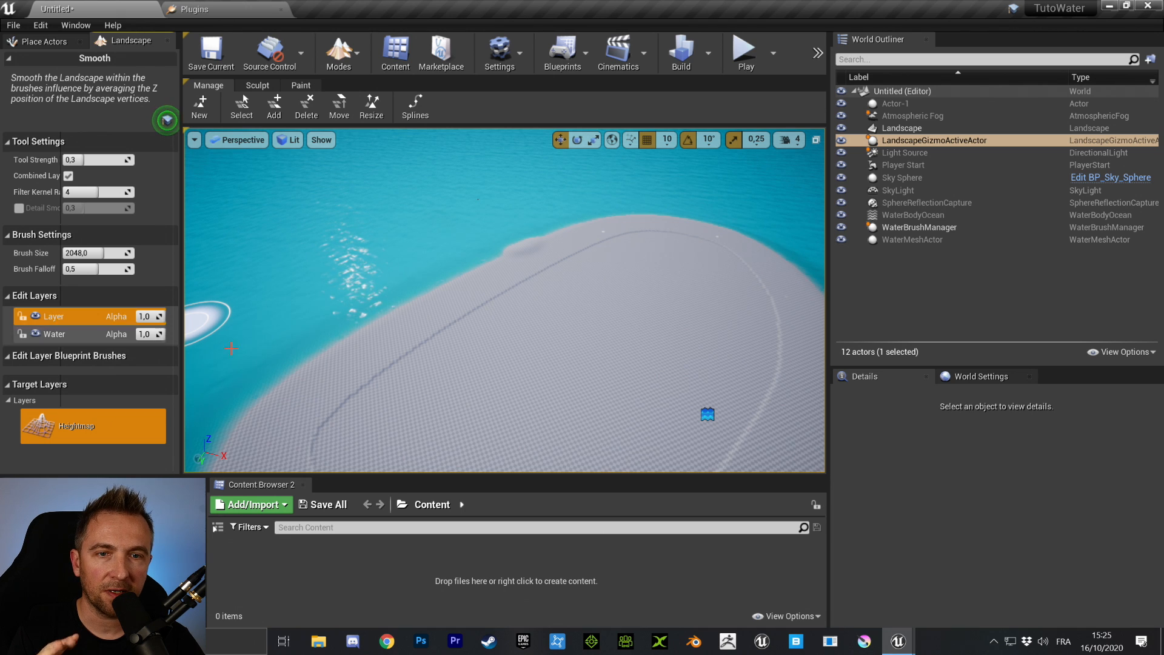
pyautogui.moveTo(500, 309); pyautogui.dragTo(417, 231, button='right')
pyautogui.press('w')
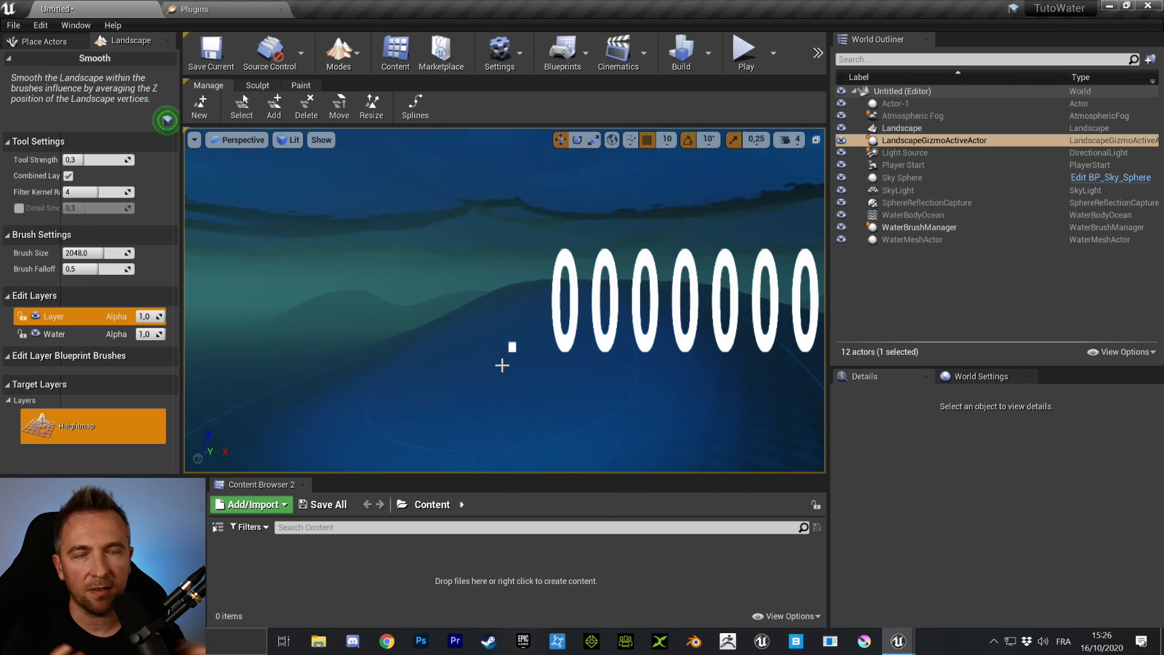
pyautogui.moveTo(511, 320); pyautogui.dragTo(417, 232, button='right')
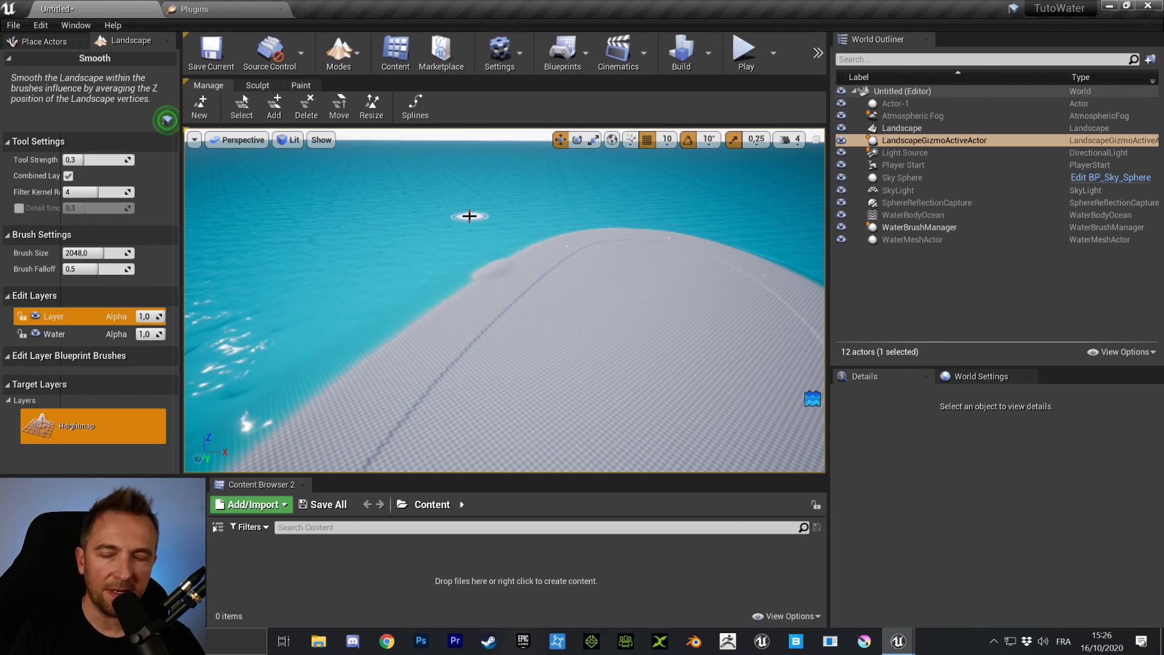
# - Leave landscape editing and examine the ocean waves up close along the island's shore
pyautogui.hotkey('shift', '1')
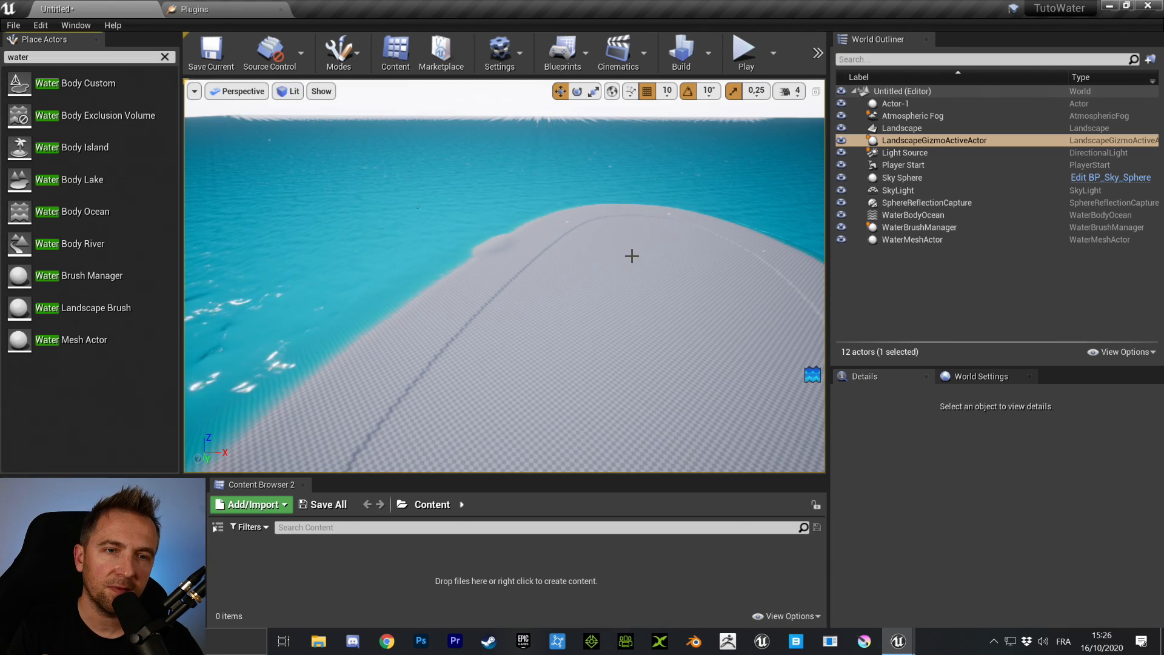
pyautogui.moveTo(631, 255); pyautogui.dragTo(627, 255, button='right')
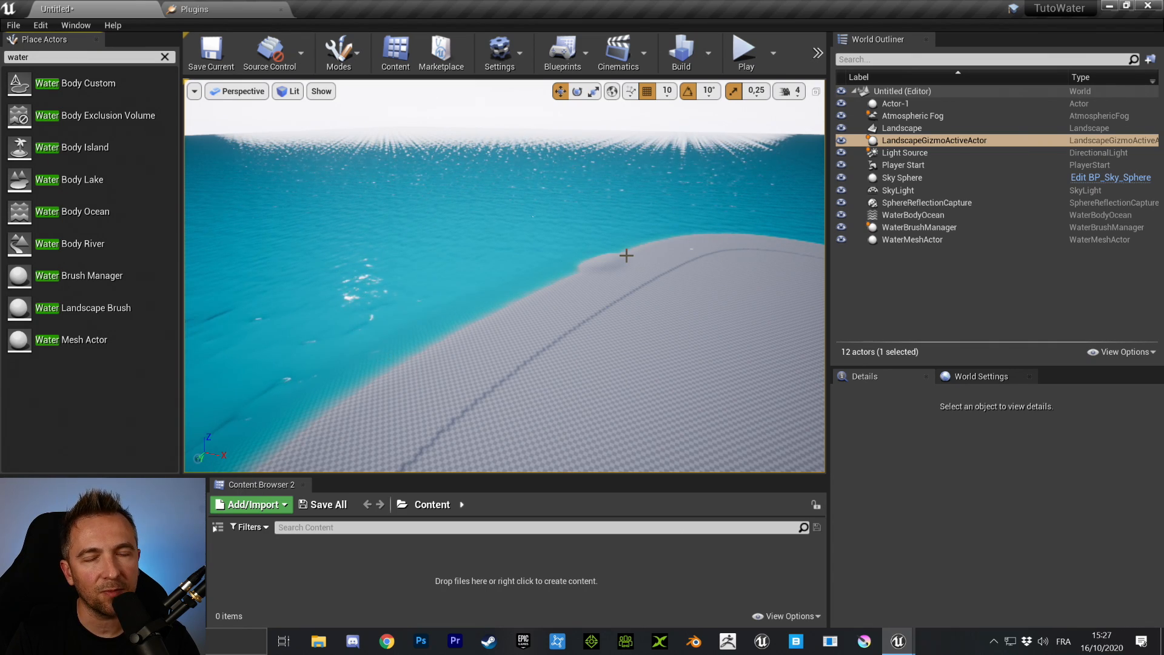
pyautogui.moveTo(638, 243); pyautogui.dragTo(798, 240, button='right')
pyautogui.moveTo(688, 315); pyautogui.dragTo(688, 283, button='right')
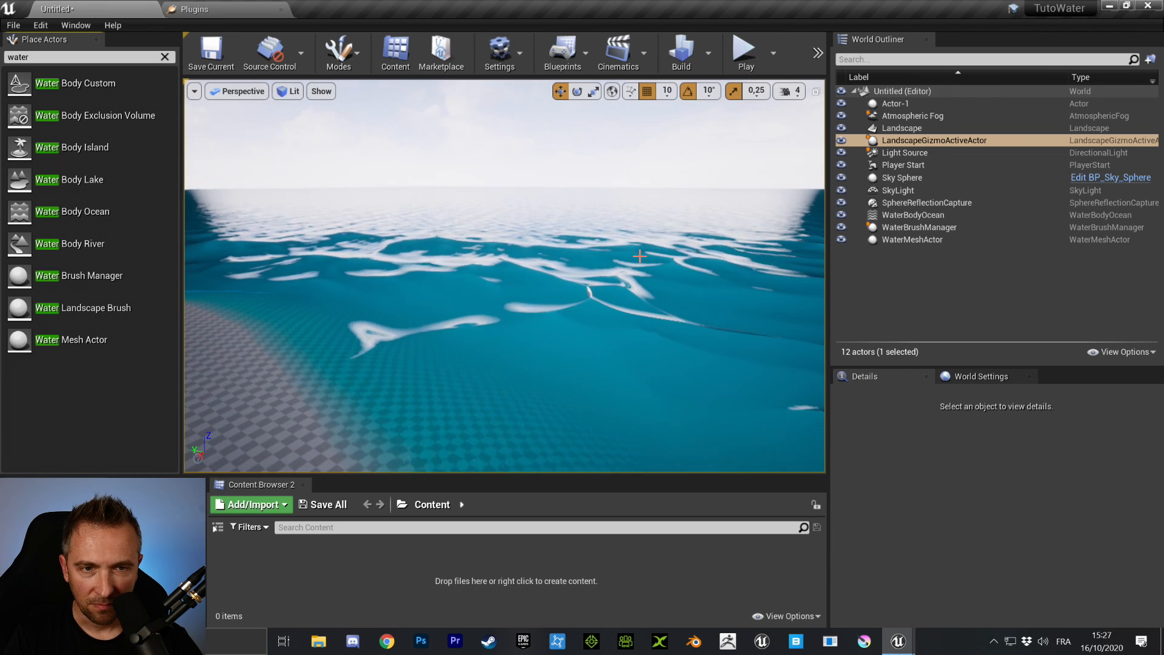
pyautogui.moveTo(662, 335); pyautogui.dragTo(633, 322, button='right')
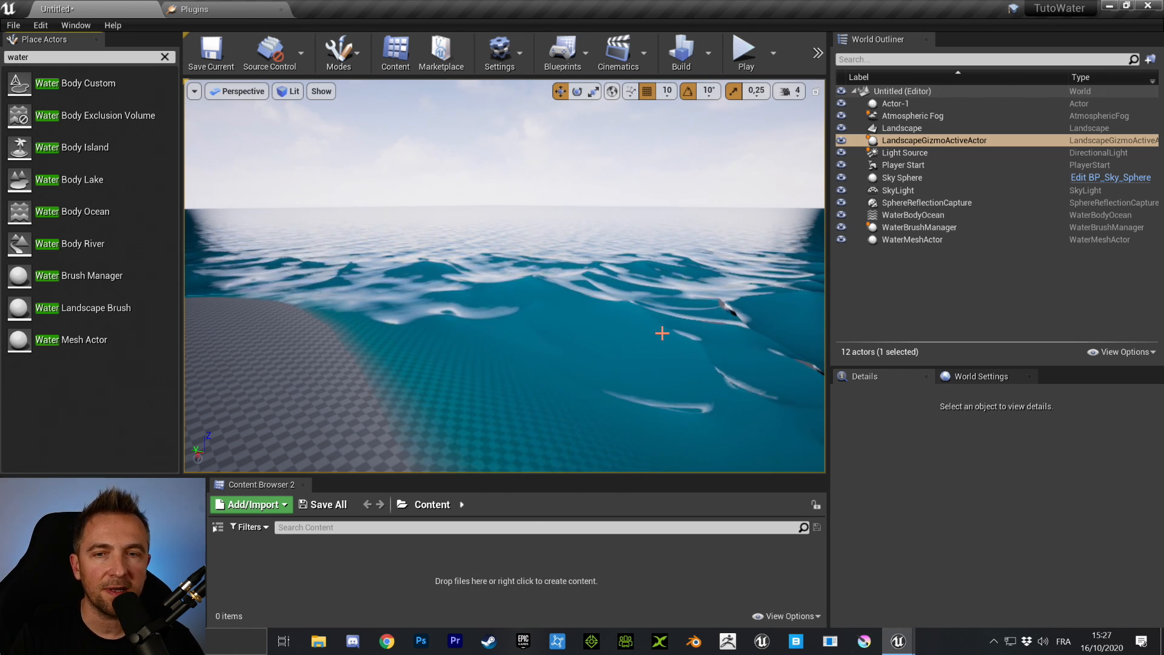
# - Select WaterBodyOcean, enlarge the area showing its details and expand the Terrain Curve Settings
pyautogui.click(929, 214)
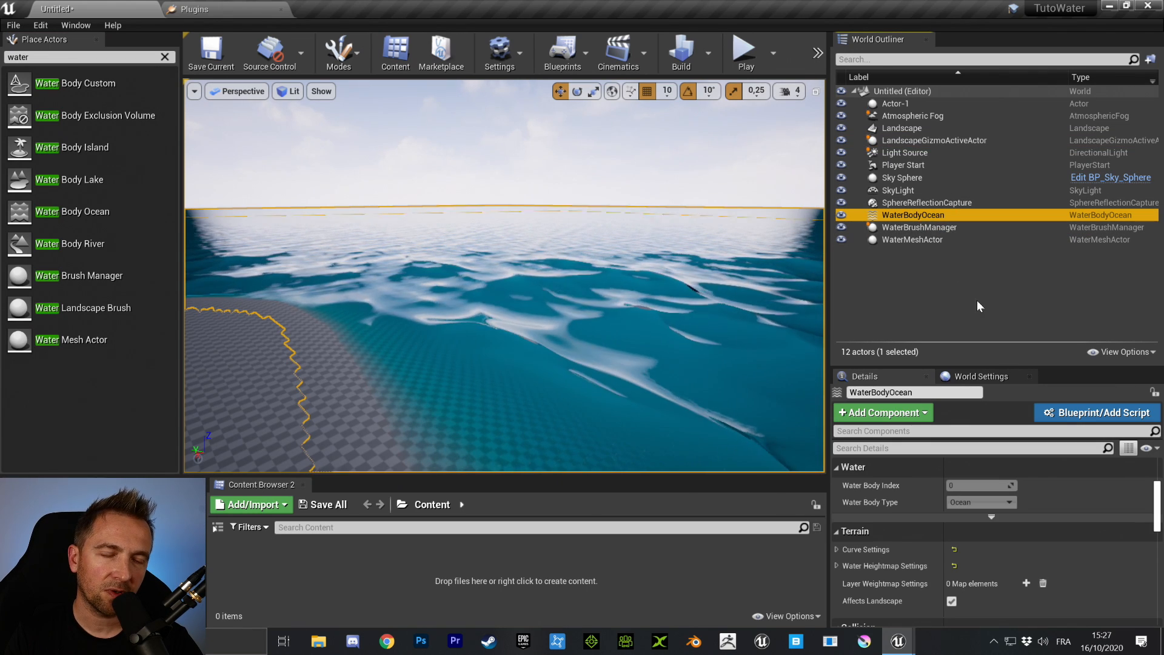
pyautogui.moveTo(990, 367); pyautogui.dragTo(996, 183)
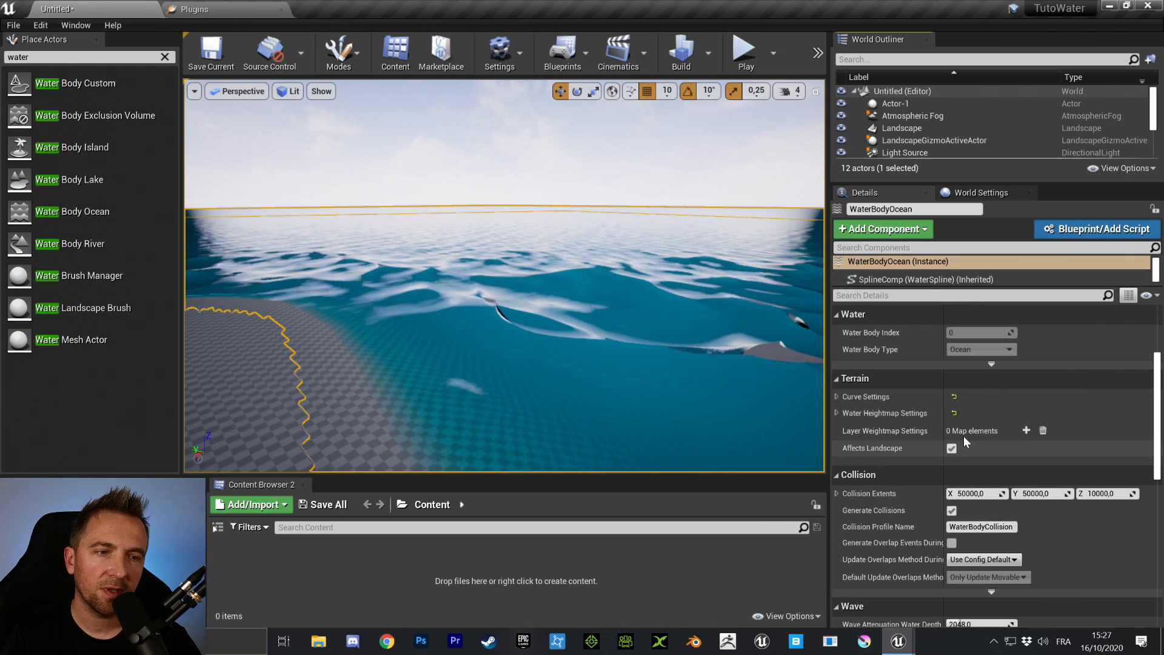
pyautogui.scroll(3, 934, 394)
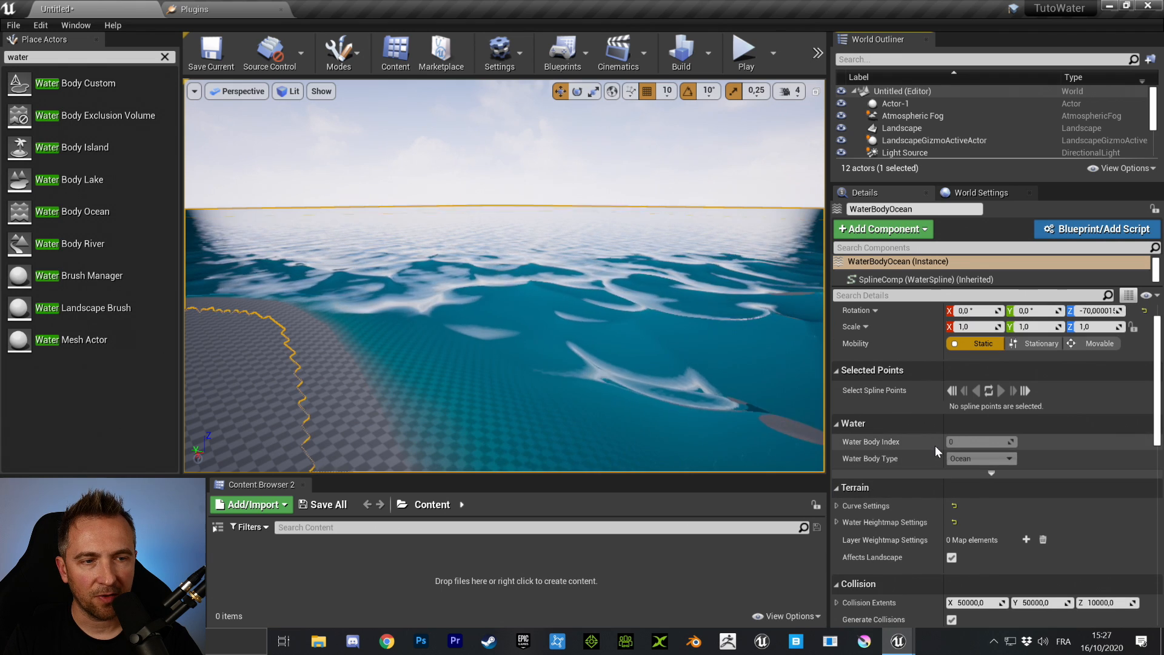
pyautogui.scroll(-2, 935, 447)
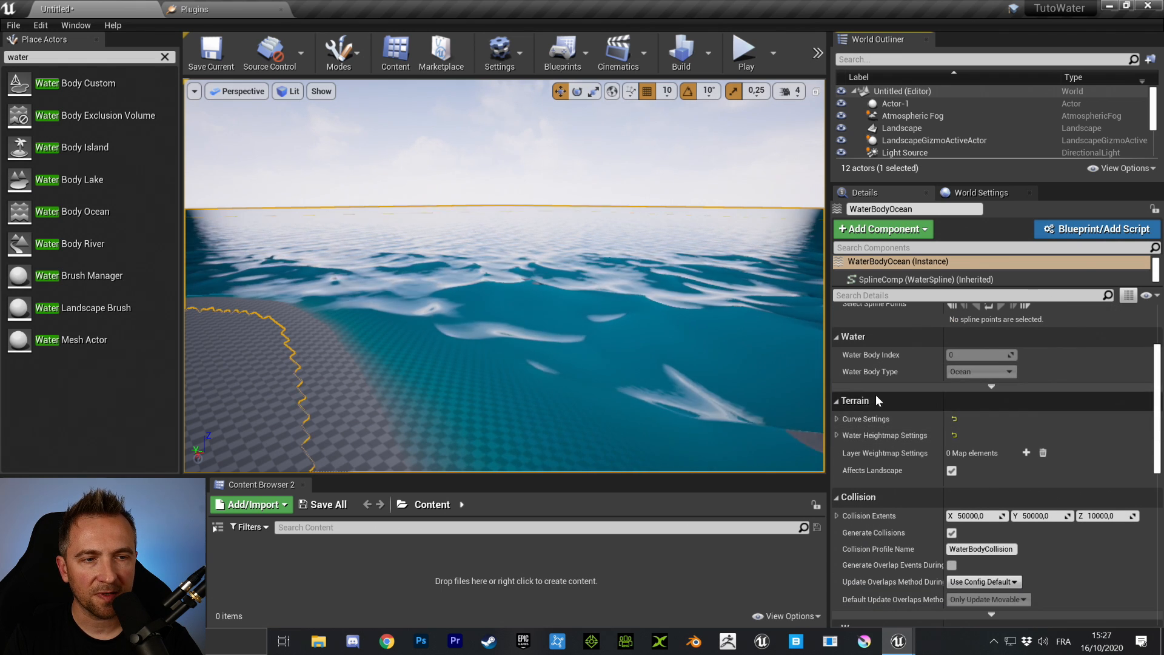
pyautogui.click(837, 418)
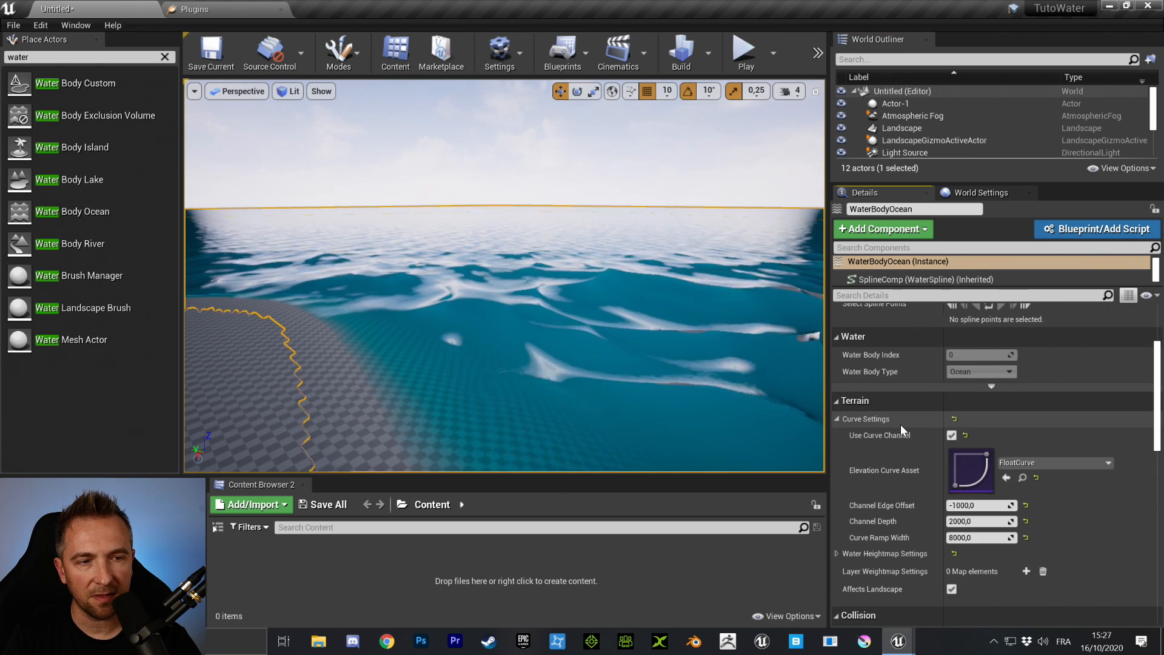
pyautogui.scroll(-1, 947, 443)
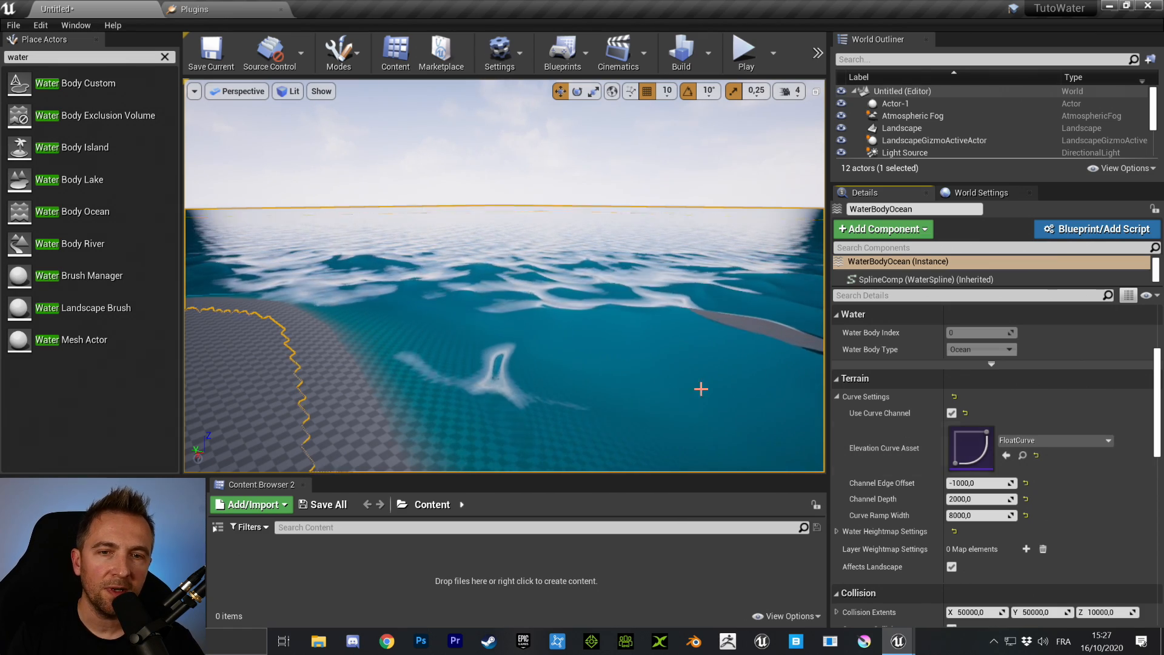
# - Examine the island's shoreline and the slope of the seabed around the ocean spline
pyautogui.moveTo(548, 260); pyautogui.dragTo(425, 340, button='right')
pyautogui.press('s')
pyautogui.moveTo(552, 293); pyautogui.dragTo(455, 291, button='right')
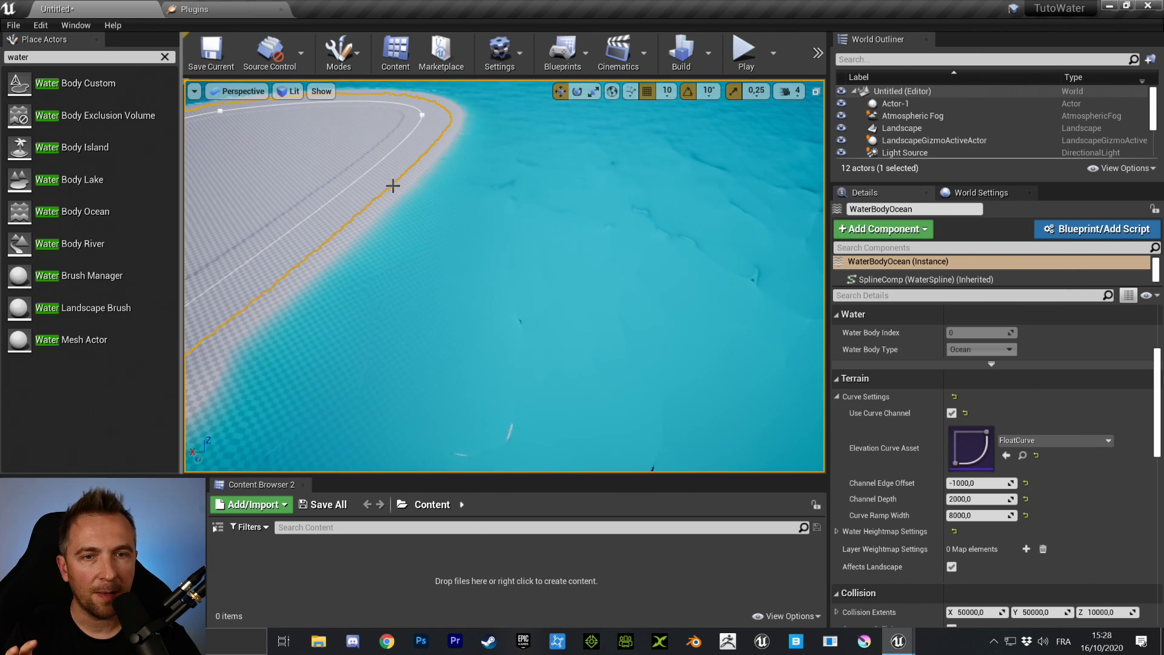
pyautogui.moveTo(601, 272); pyautogui.dragTo(551, 234, button='right')
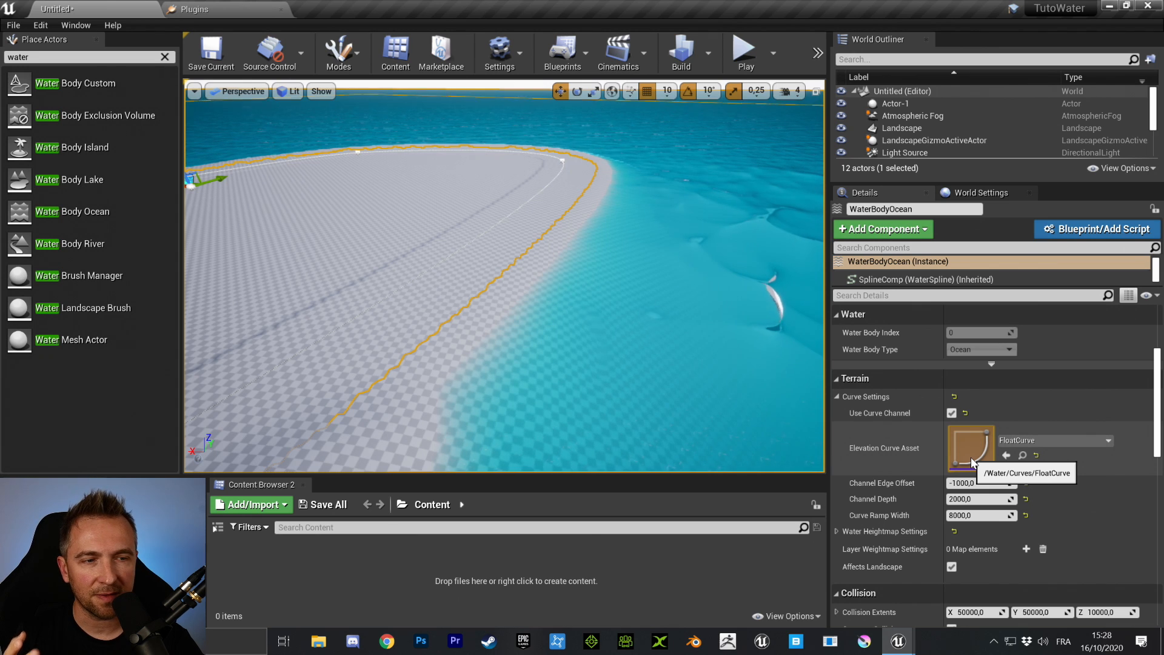
# - Try FloatCurve_WaterBodyIsland as the ocean's Elevation Curve Asset and examine the slope of the island's shore
pyautogui.click(1033, 441)
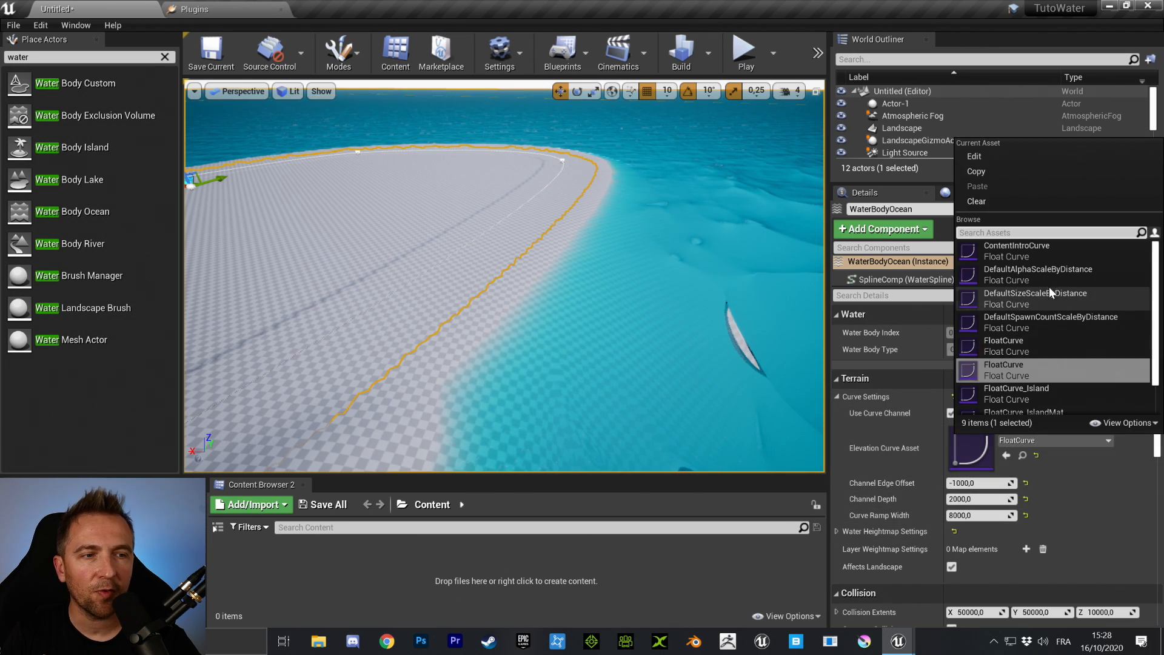
pyautogui.scroll(-1, 1082, 351)
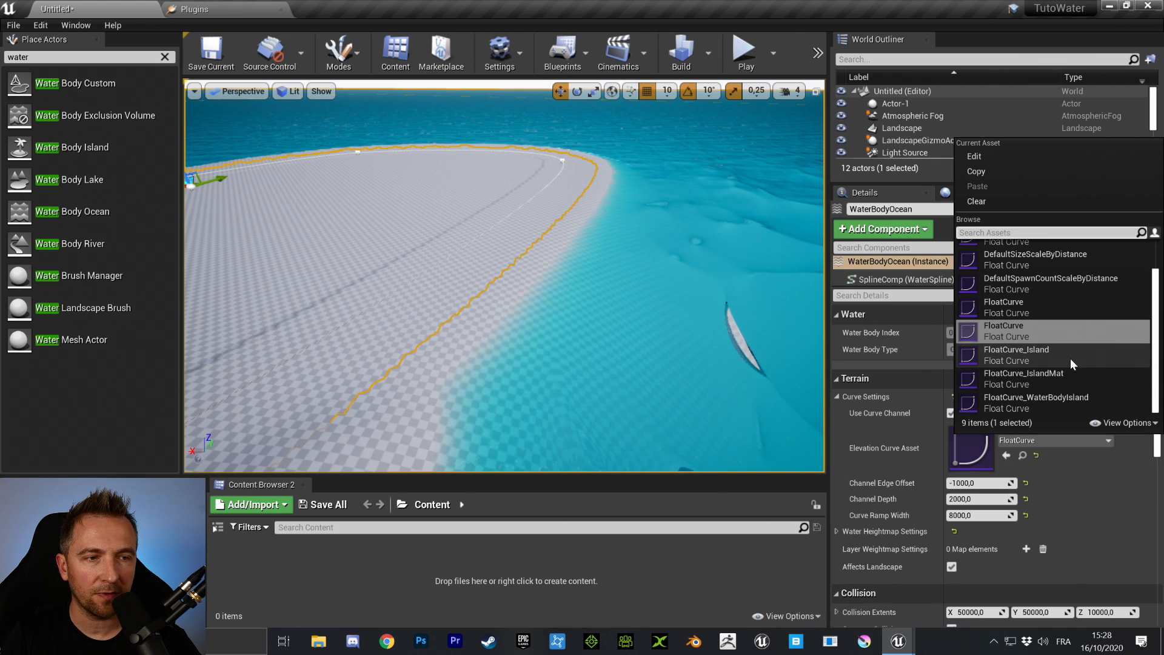
pyautogui.click(1073, 401)
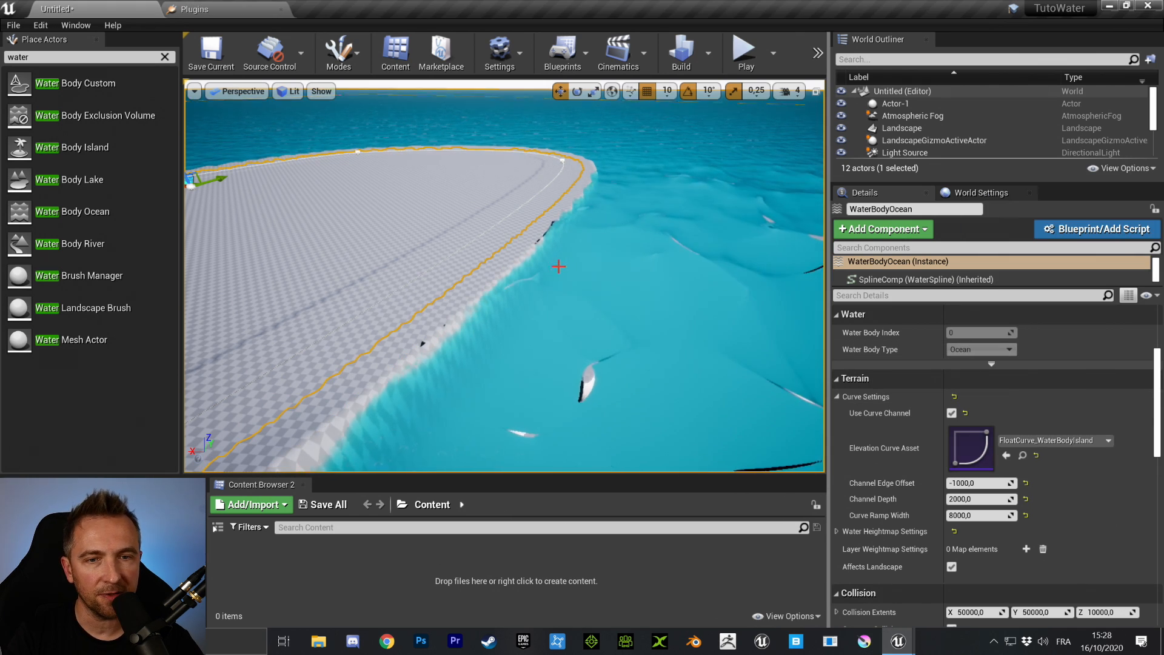
pyautogui.moveTo(559, 266)
pyautogui.mouseDown(button='right')
pyautogui.moveTo(545, 315)
pyautogui.moveTo(558, 267)
pyautogui.mouseUp(button='right')
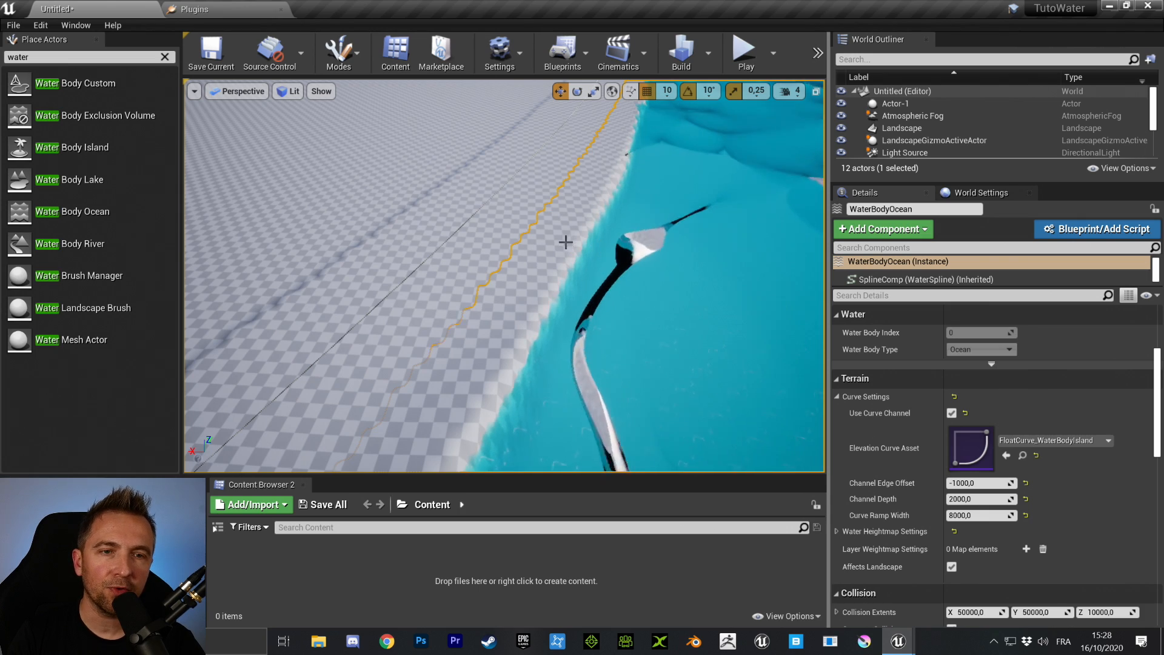
pyautogui.moveTo(661, 278); pyautogui.dragTo(673, 234, button='right')
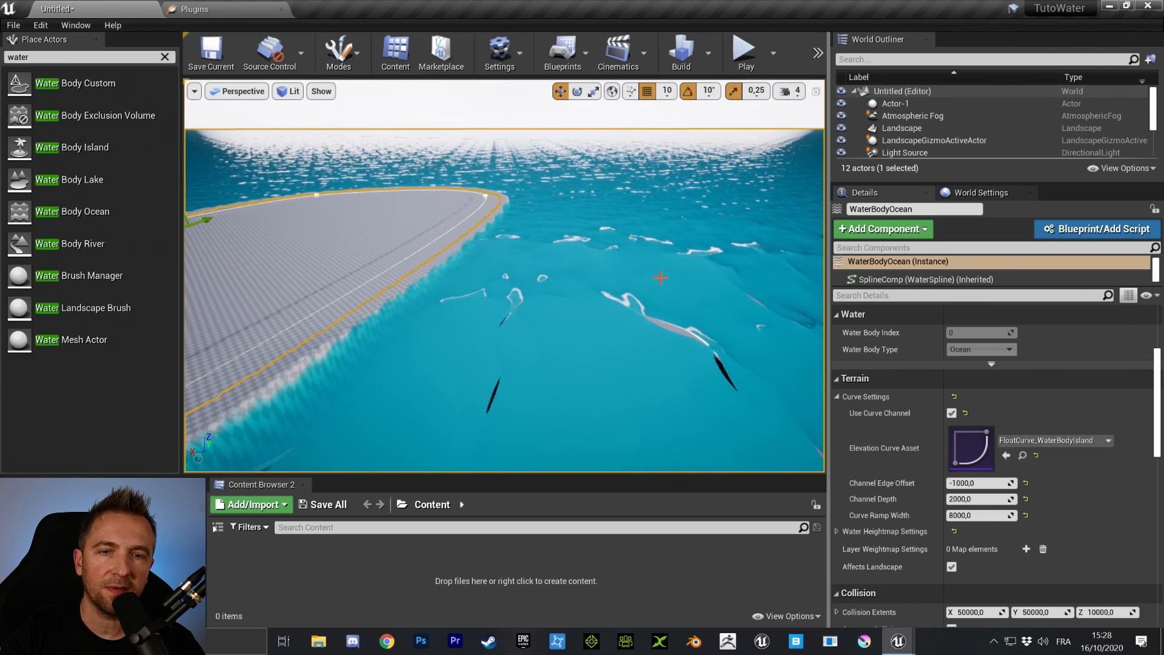
# - Try DefaultSpawnCountScaleByDistance as the ocean's Elevation Curve Asset and look over the island
pyautogui.click(1077, 444)
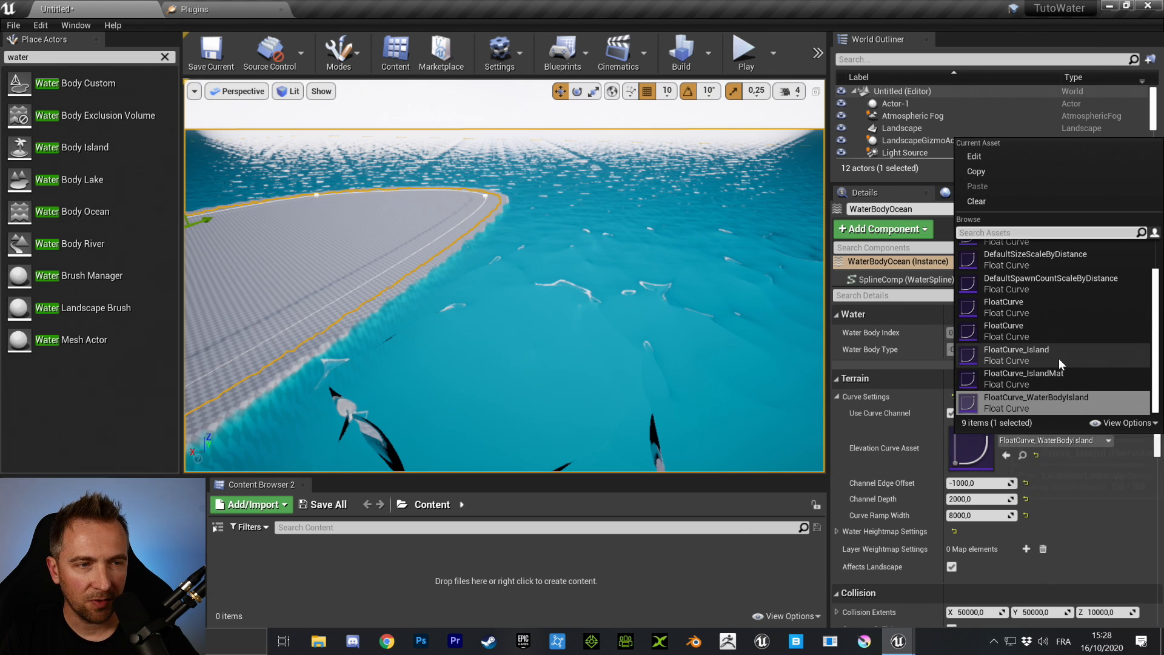
pyautogui.click(1056, 278)
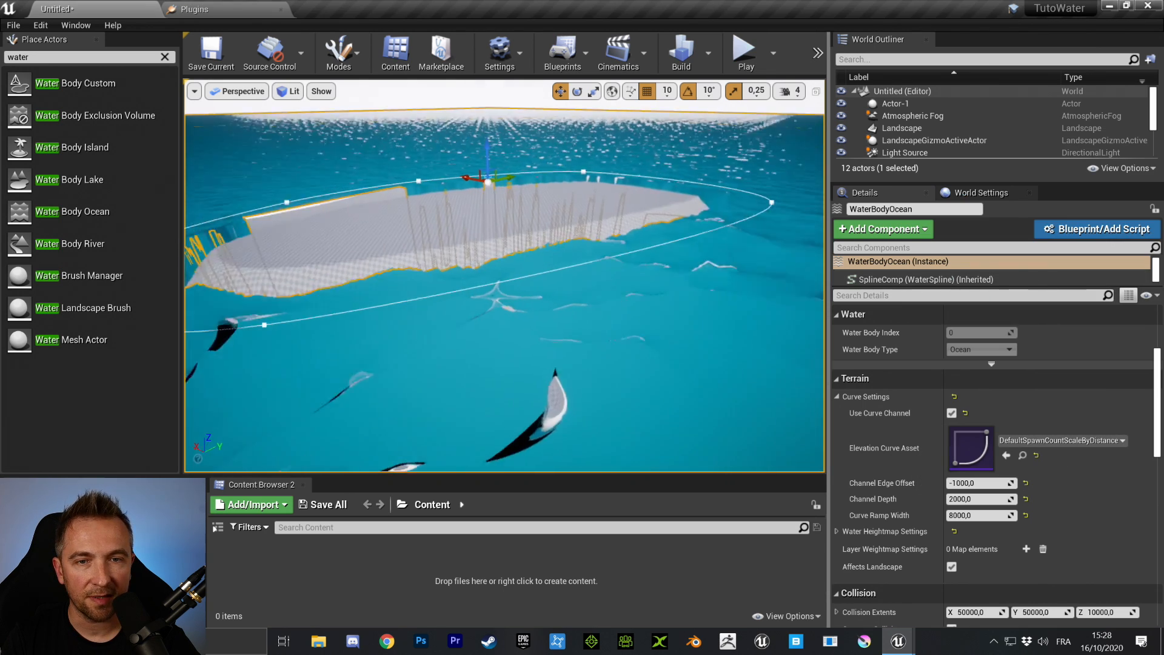
pyautogui.moveTo(379, 273); pyautogui.dragTo(345, 268, button='right')
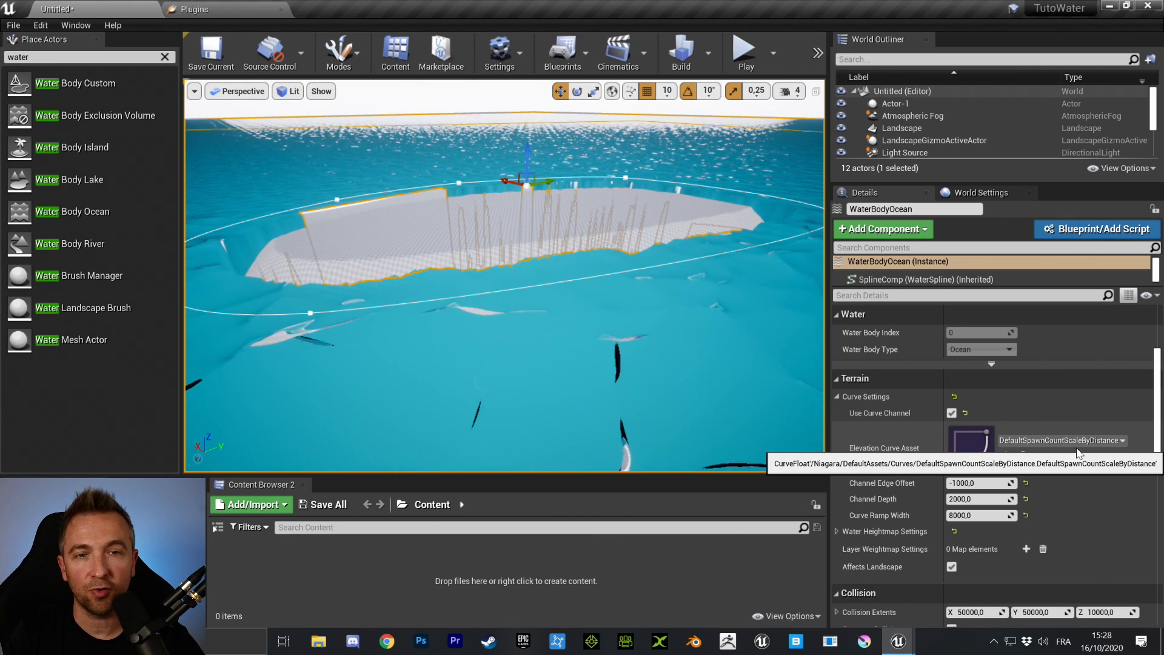
# - Set the ocean's Elevation Curve Asset to the Landmass FloatCurve and inspect the shoreline
pyautogui.click(1080, 454)
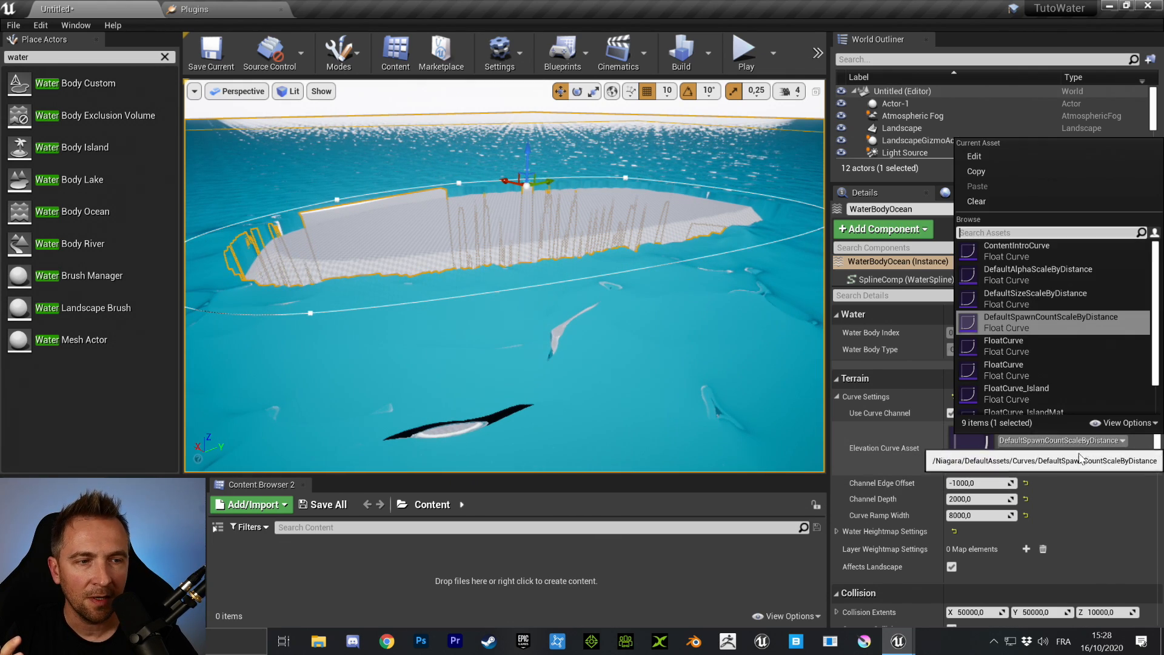
pyautogui.click(1042, 343)
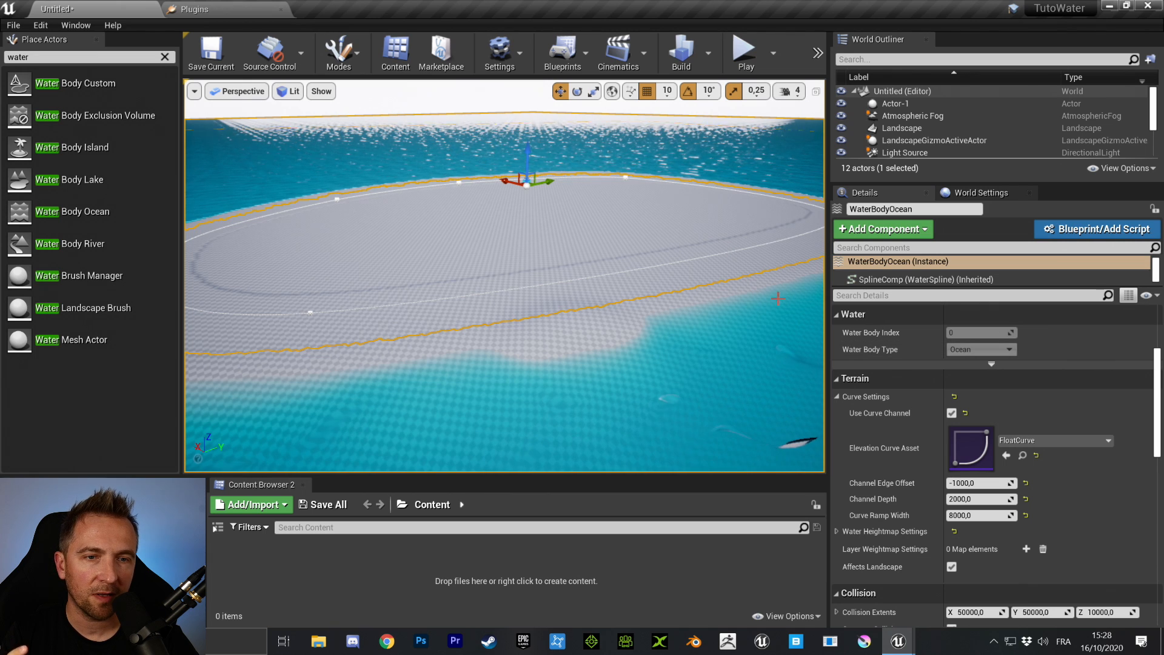
pyautogui.moveTo(609, 264); pyautogui.dragTo(660, 297, button='right')
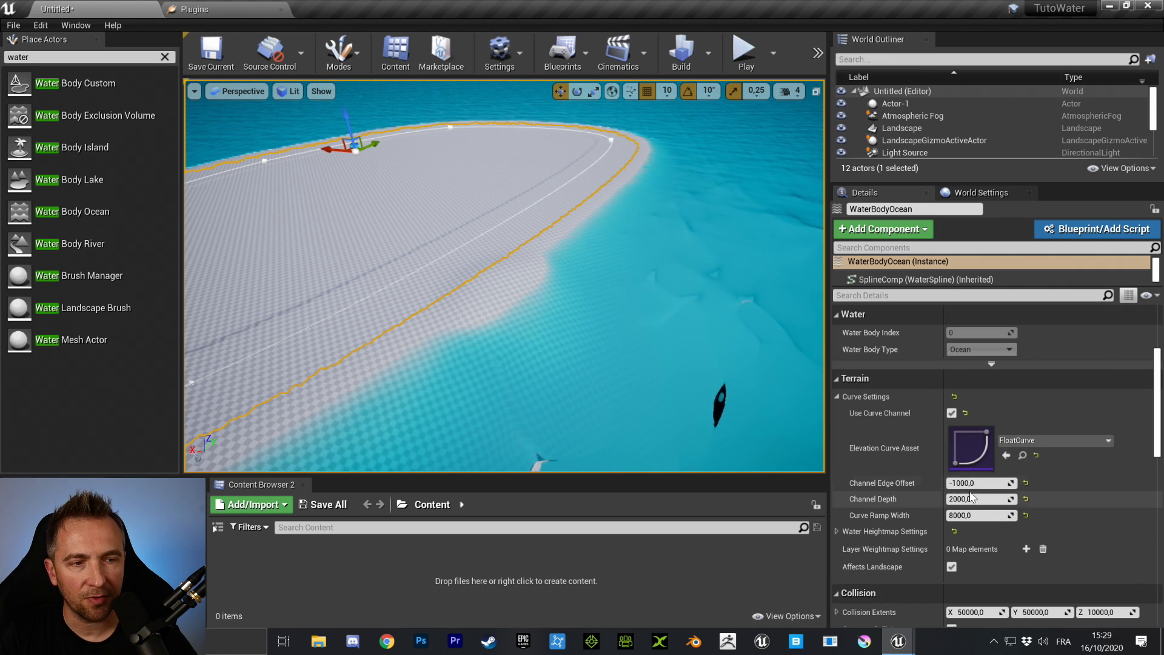
# - Set the ocean's Curve Ramp Width to about 13591 and readjust the width of the property value column
pyautogui.moveTo(533, 283); pyautogui.dragTo(579, 269, button='right')
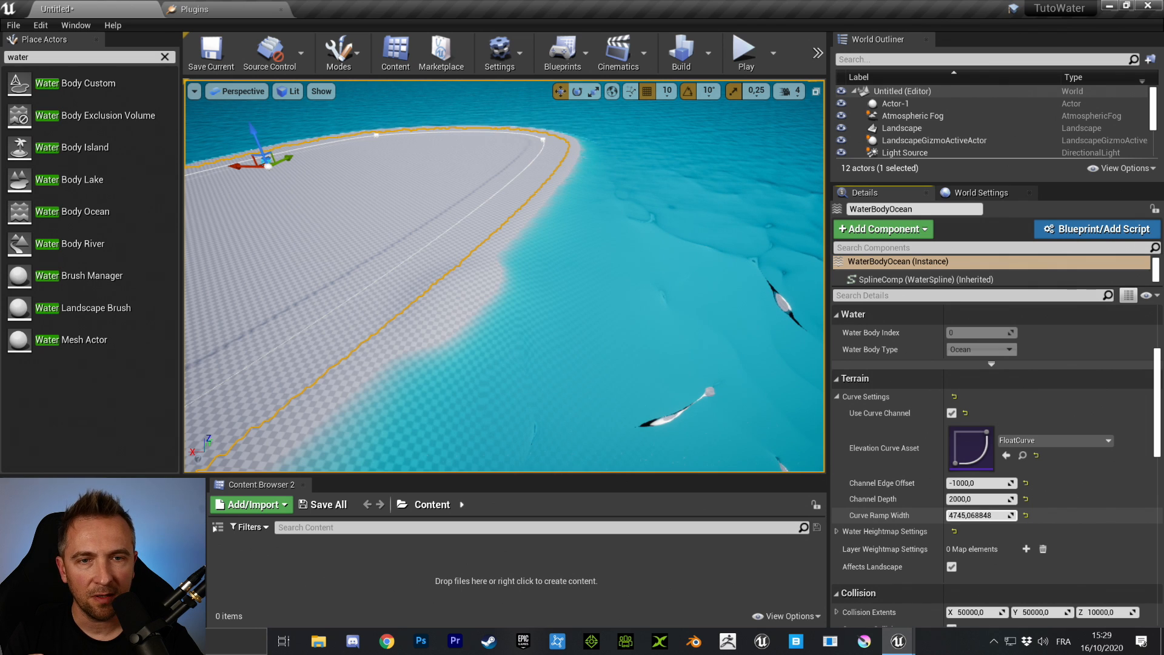
pyautogui.moveTo(977, 515)
pyautogui.mouseDown()
pyautogui.moveTo(922, 517)
pyautogui.moveTo(1058, 515)
pyautogui.moveTo(1010, 513)
pyautogui.moveTo(1044, 517)
pyautogui.mouseUp()
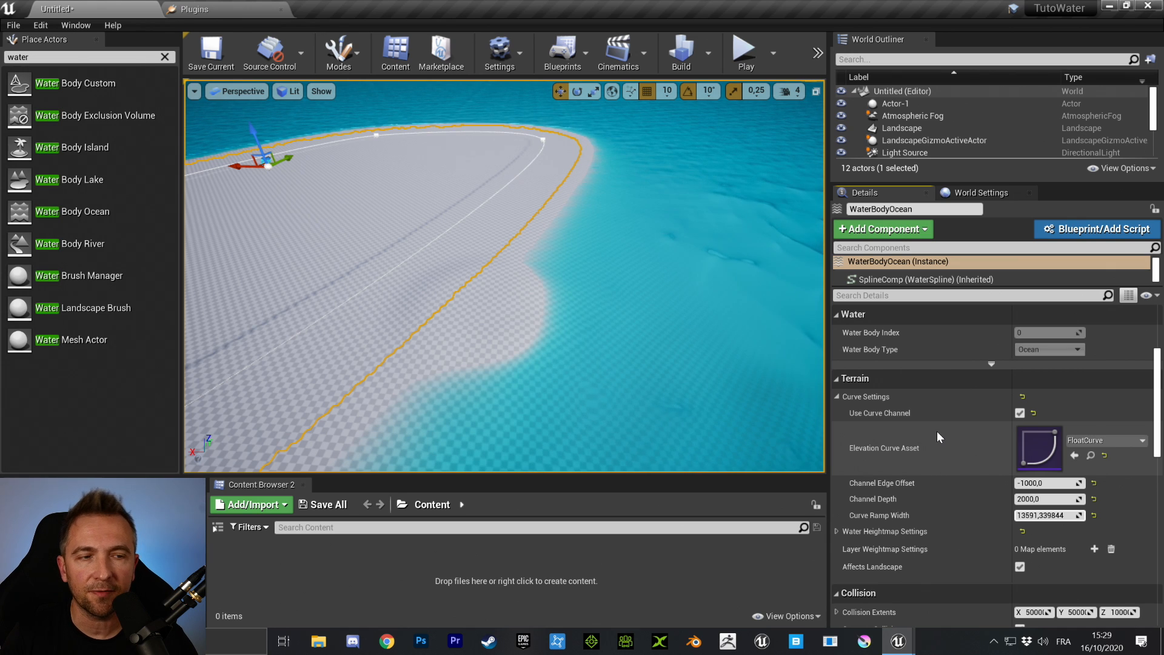
pyautogui.moveTo(1011, 447); pyautogui.dragTo(969, 449)
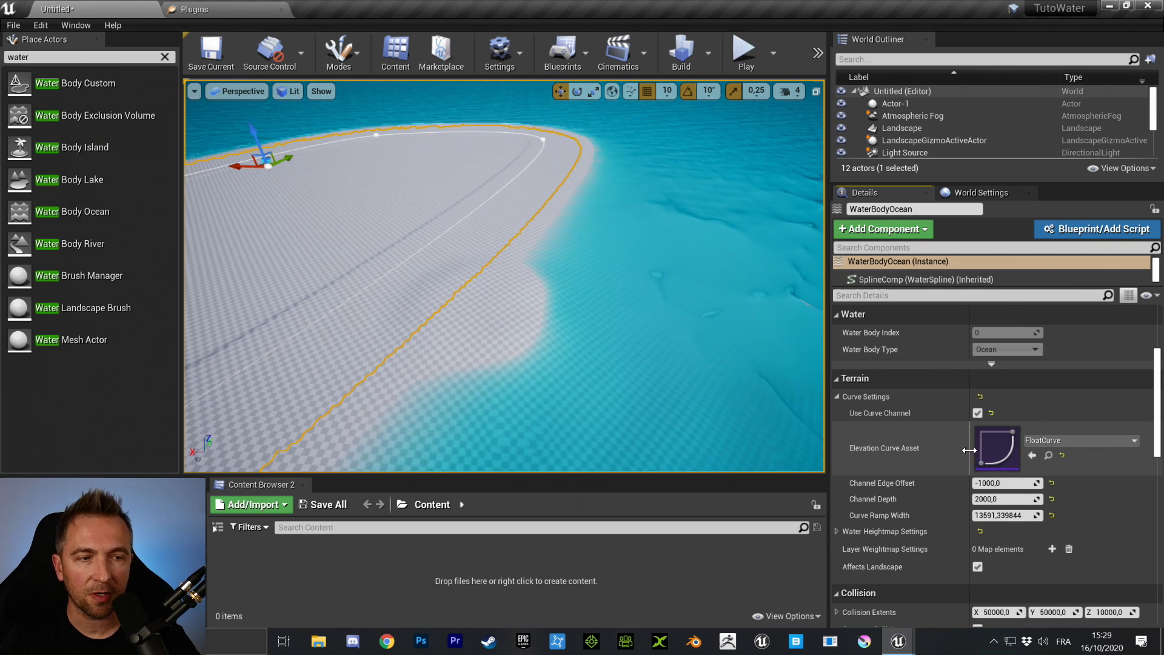
# - Locate the assigned FloatCurve among the project assets, dock that Content Browser beneath the viewport and enlarge it
pyautogui.click(1049, 458)
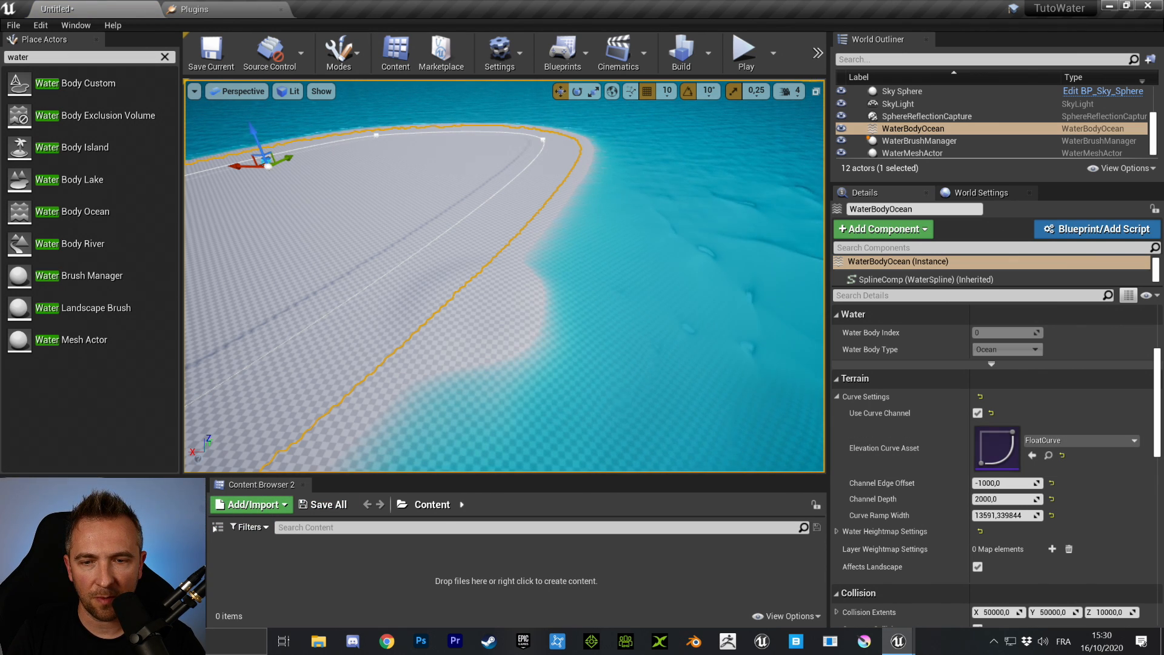
pyautogui.moveTo(311, 496); pyautogui.dragTo(461, 487)
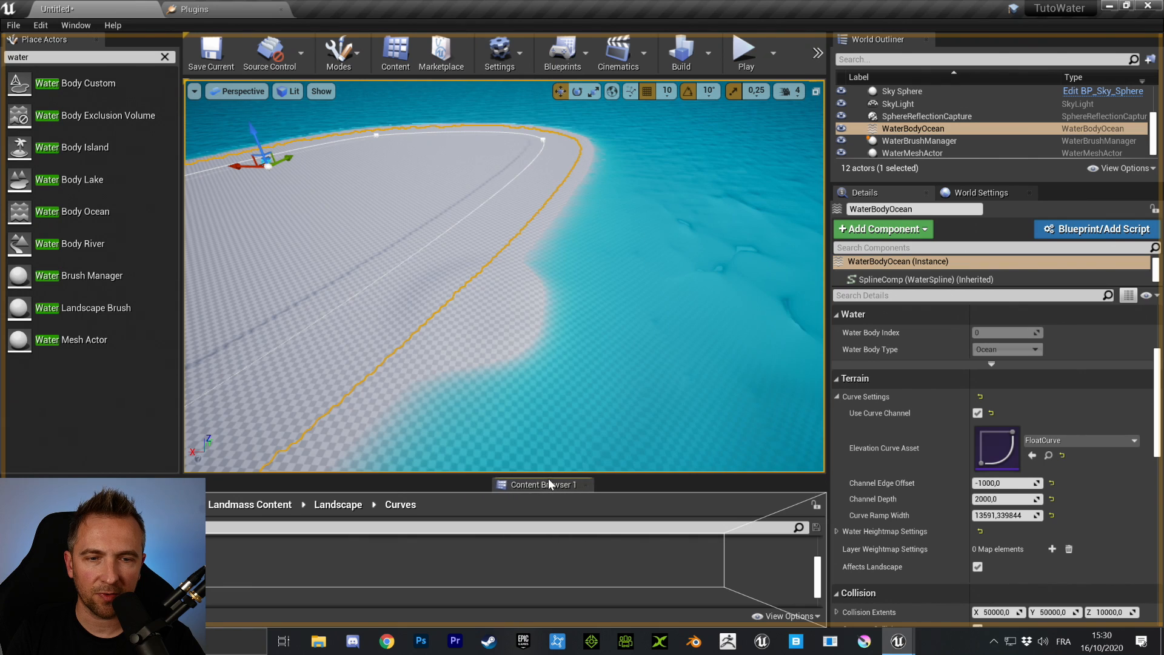
pyautogui.moveTo(548, 480); pyautogui.dragTo(671, 490)
pyautogui.moveTo(750, 485); pyautogui.dragTo(750, 487)
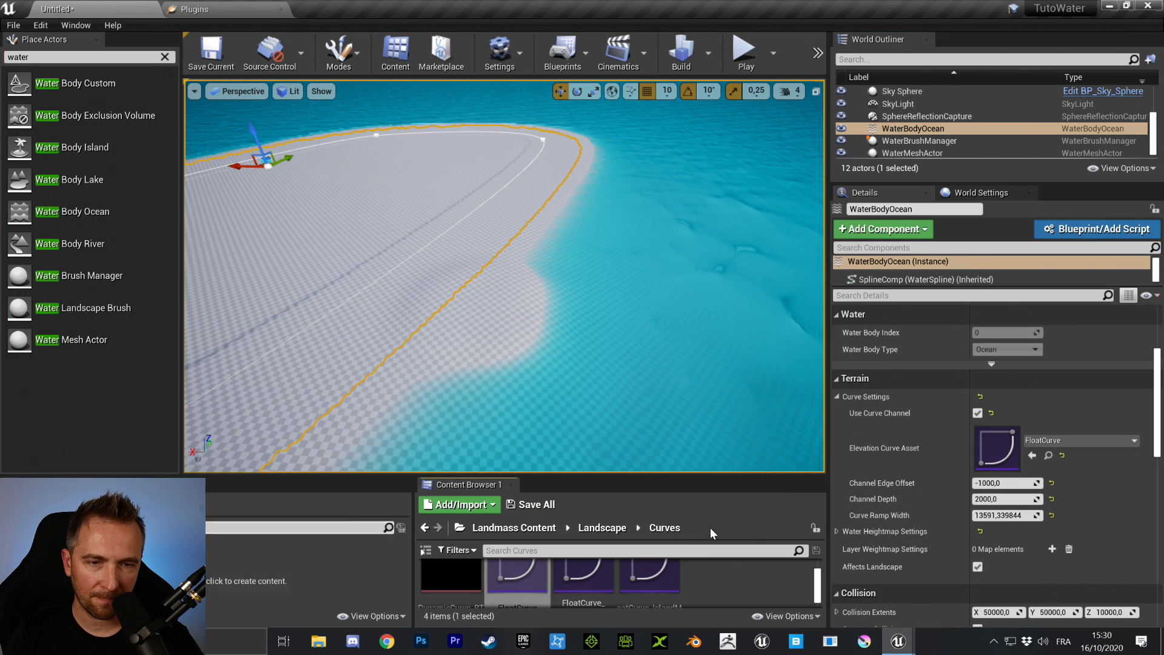
pyautogui.moveTo(412, 500); pyautogui.dragTo(209, 493)
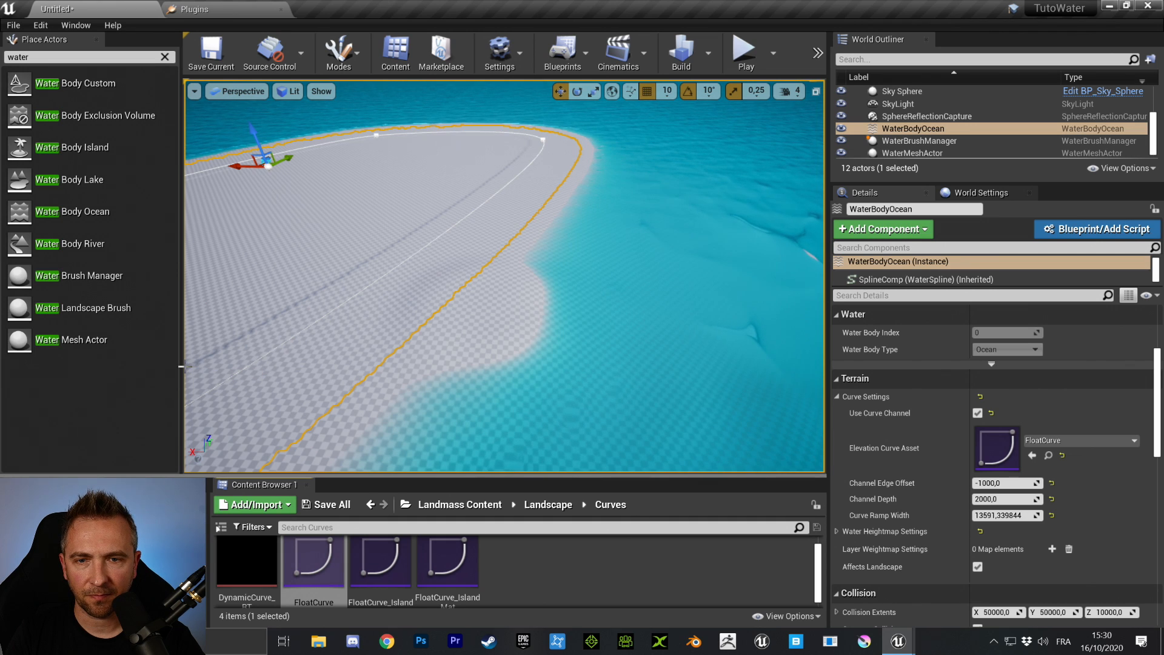
pyautogui.moveTo(179, 367); pyautogui.dragTo(207, 368)
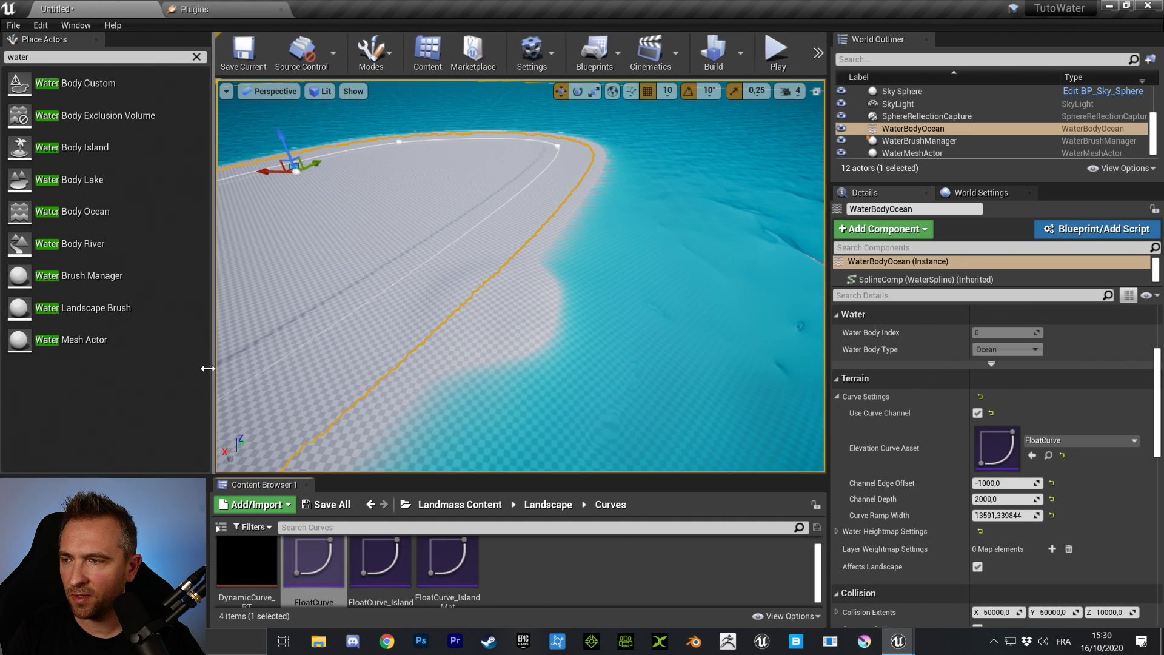
pyautogui.moveTo(602, 484); pyautogui.dragTo(600, 458)
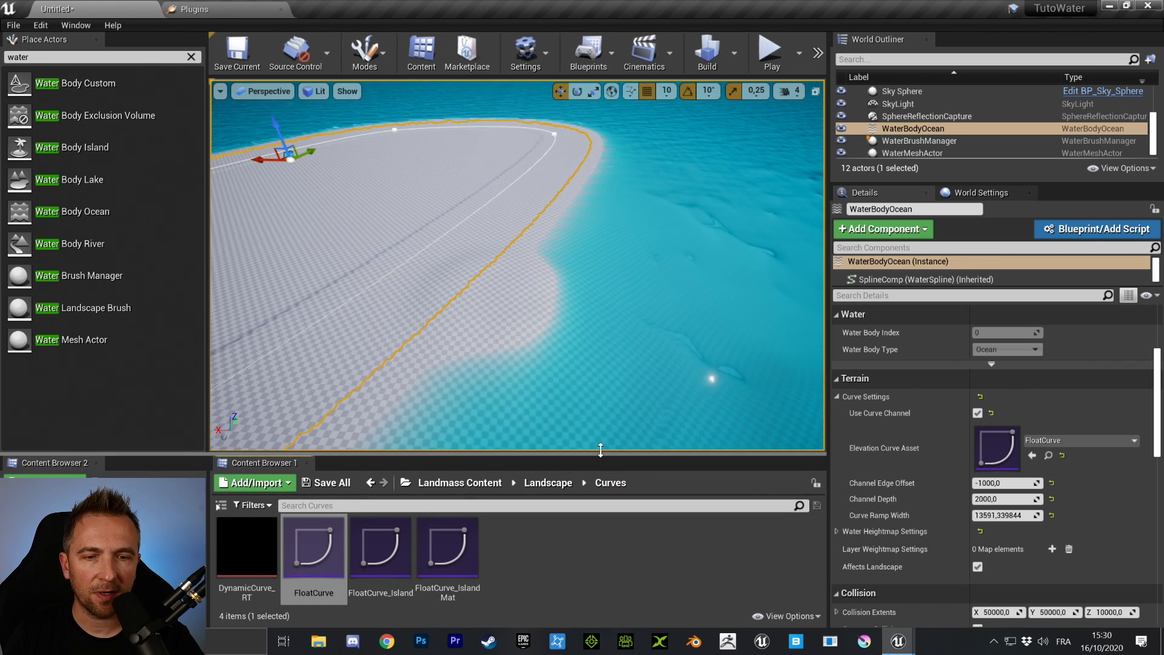
# - Open FloatCurve for editing, arrange its window beside the viewport and bring both curve keys into view
pyautogui.doubleClick(316, 556)
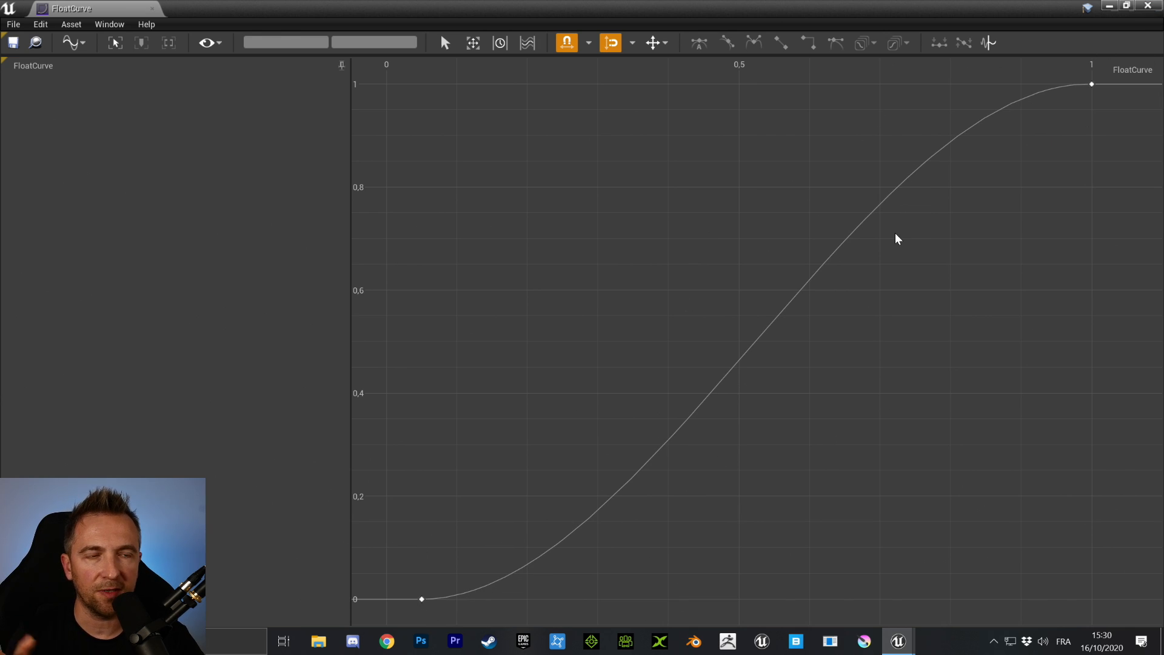
pyautogui.moveTo(118, 9); pyautogui.dragTo(846, 64)
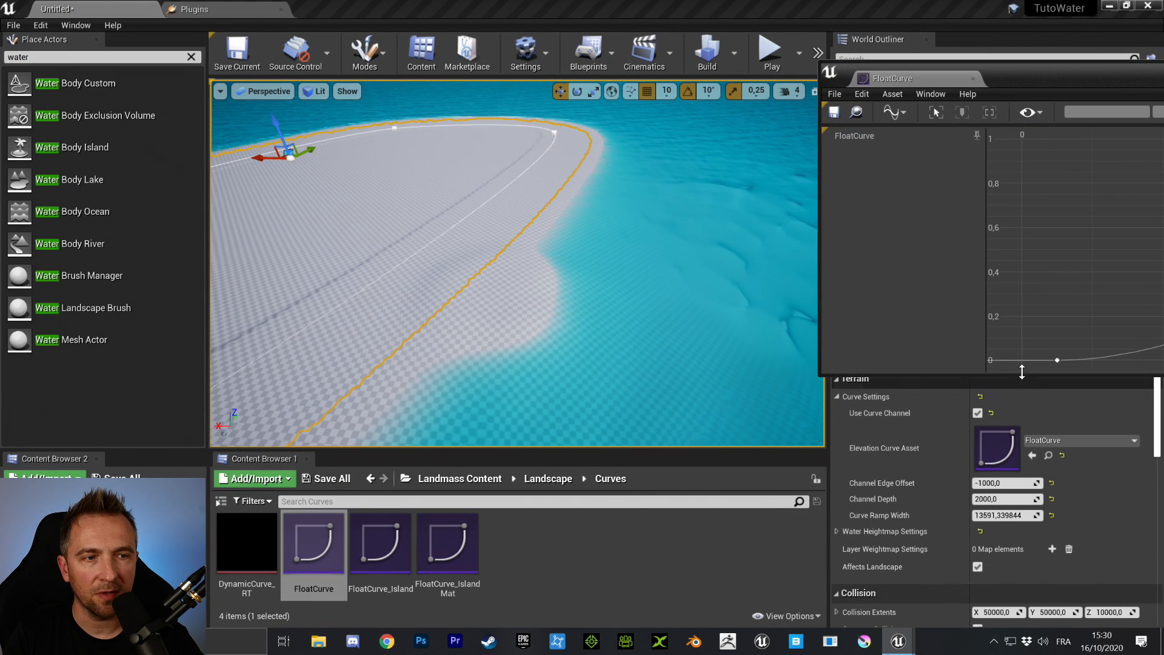
pyautogui.moveTo(1013, 377); pyautogui.dragTo(1027, 623)
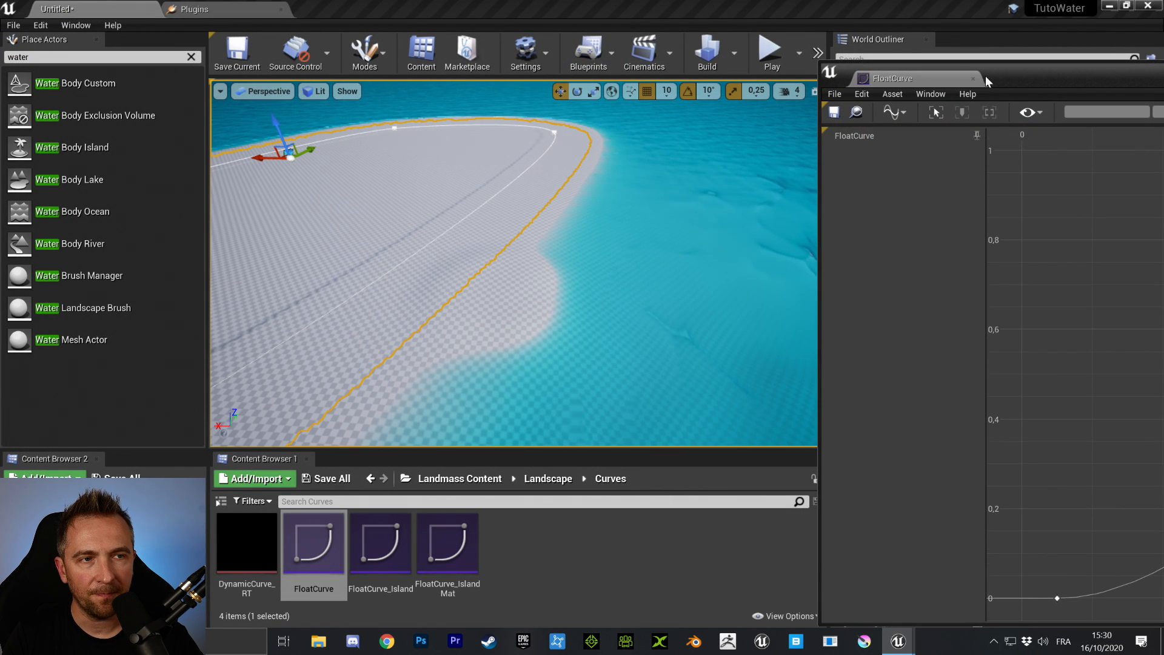
pyautogui.moveTo(984, 75); pyautogui.dragTo(679, 65)
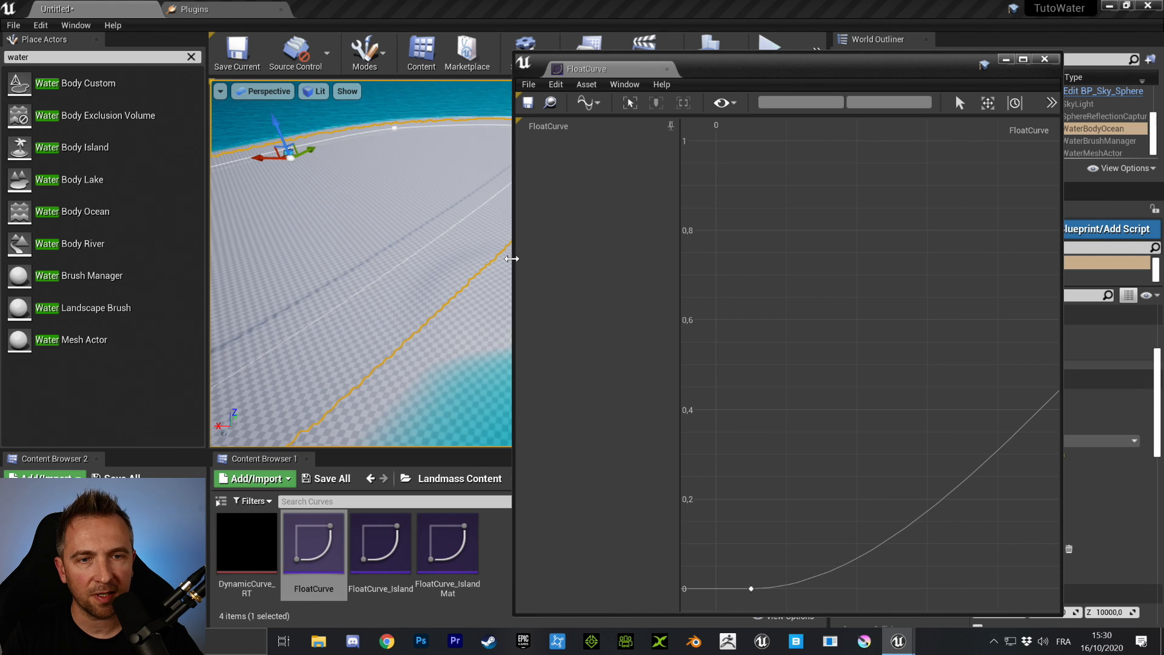
pyautogui.moveTo(512, 259); pyautogui.dragTo(604, 258)
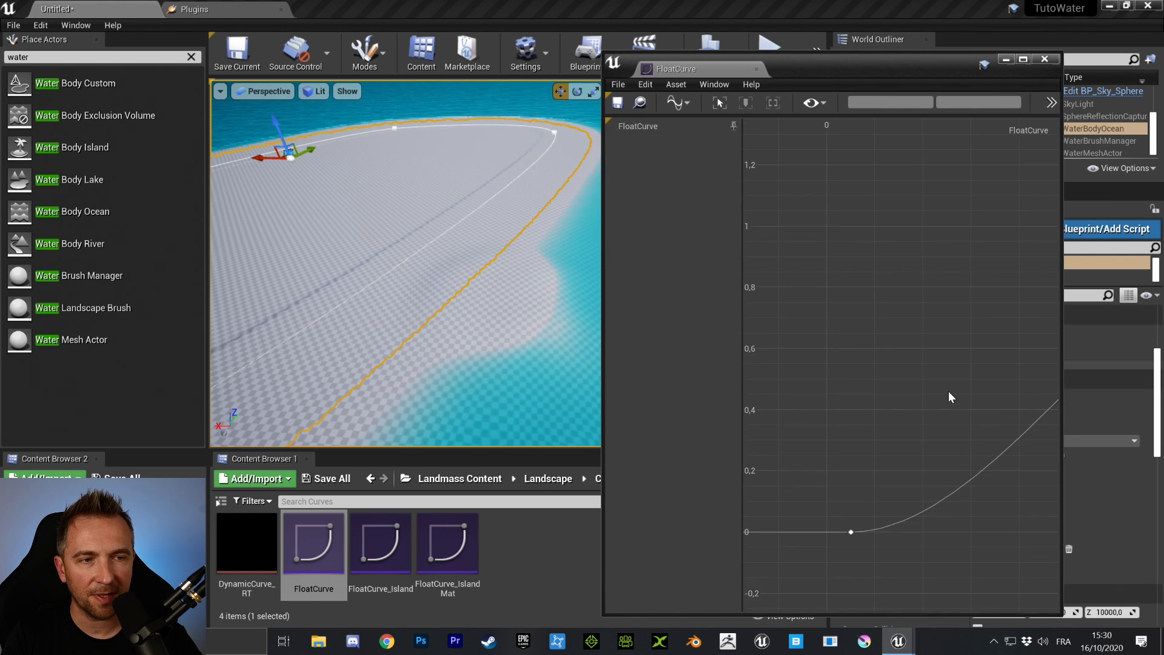
pyautogui.scroll(-16, 947, 388)
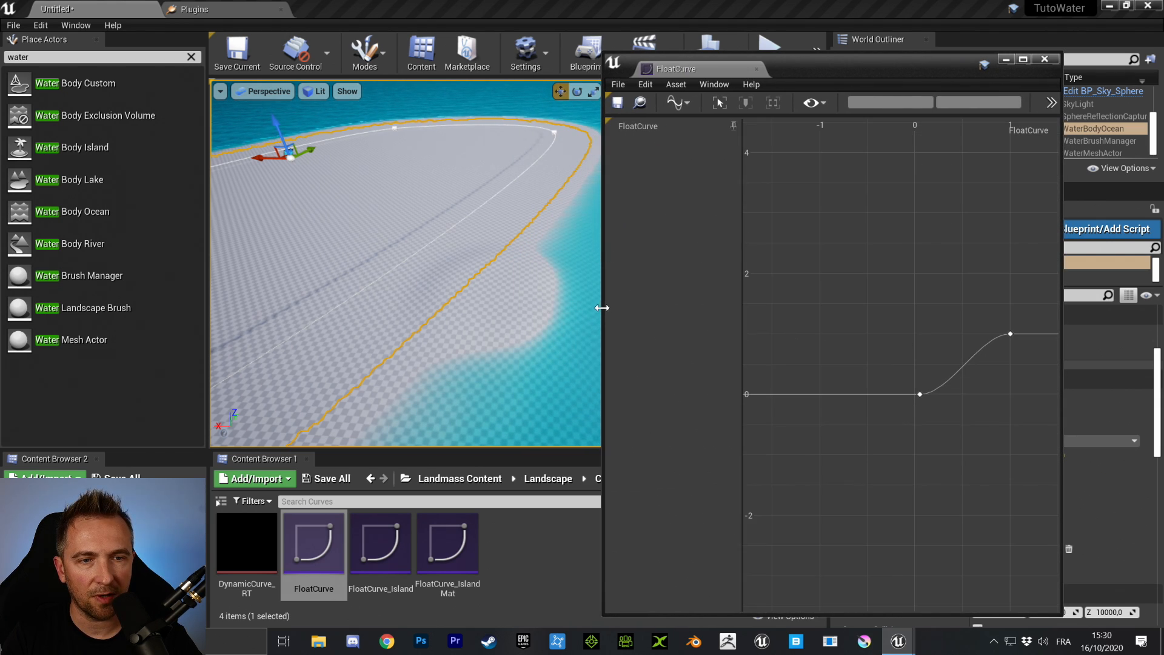
pyautogui.moveTo(602, 308); pyautogui.dragTo(772, 311)
pyautogui.moveTo(1021, 337); pyautogui.dragTo(922, 345)
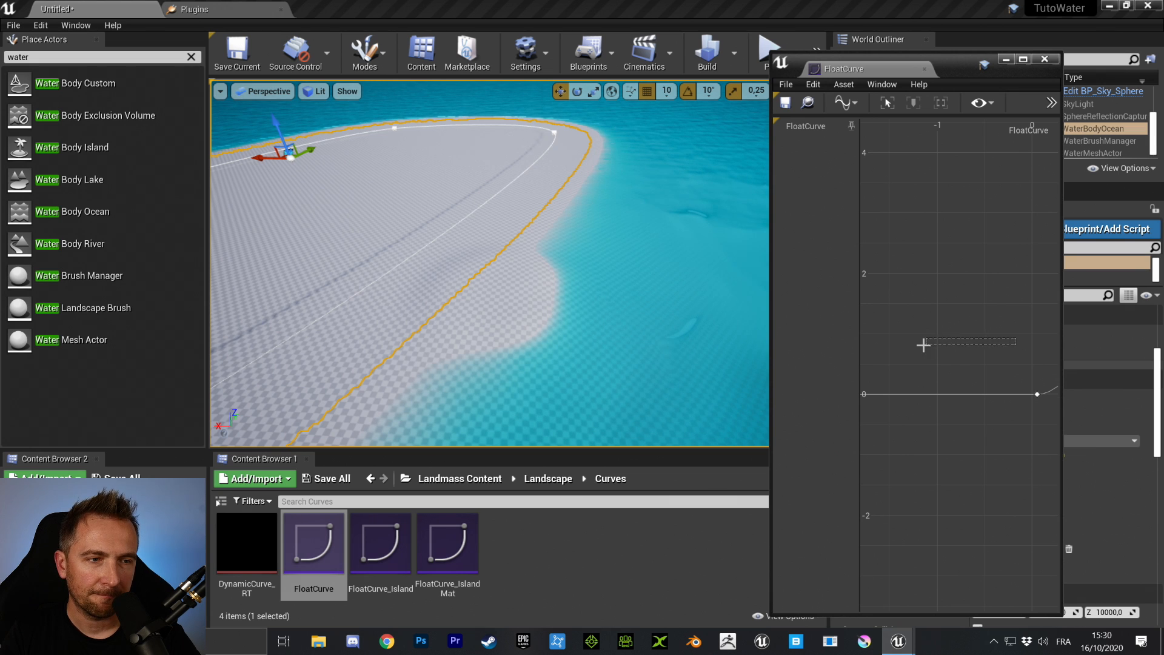
pyautogui.moveTo(994, 344); pyautogui.dragTo(924, 354, button='right')
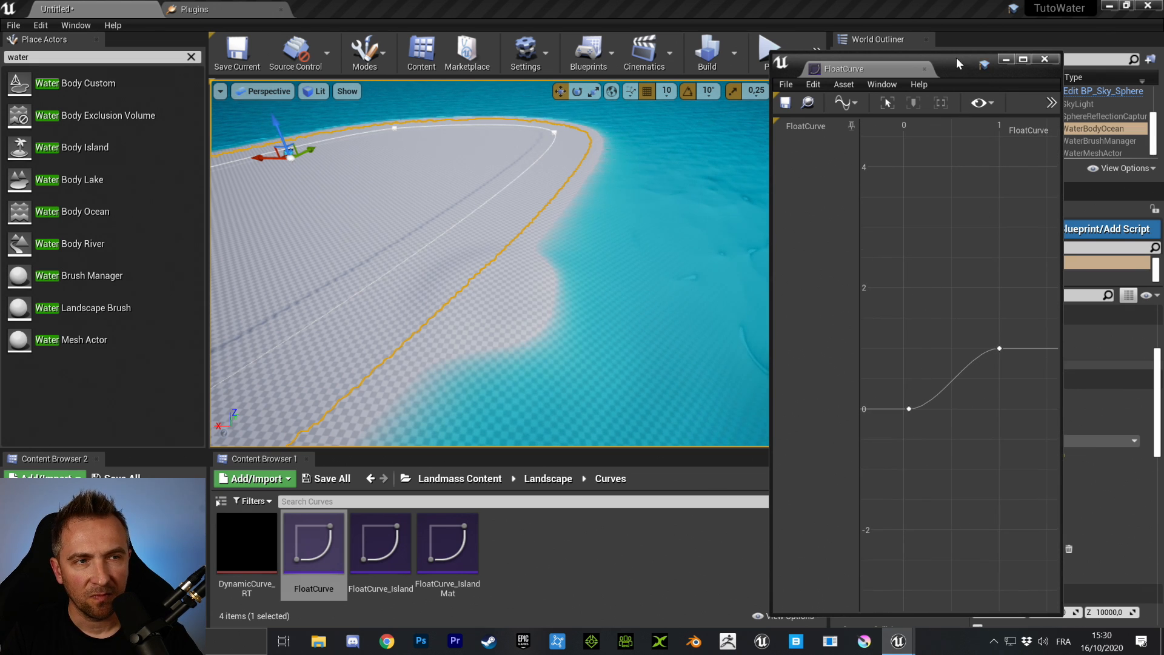
pyautogui.moveTo(958, 59); pyautogui.dragTo(1030, 59)
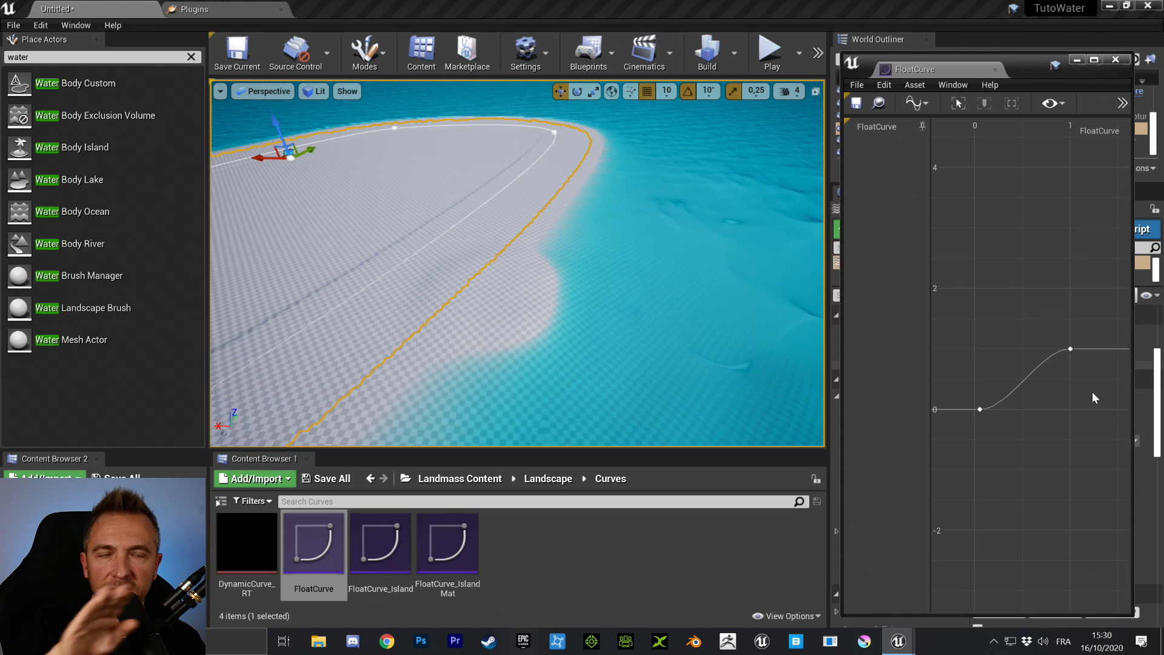
# - Try moving the curve's end key to time 0.3 at value 1, and undo the move
pyautogui.click(1071, 349)
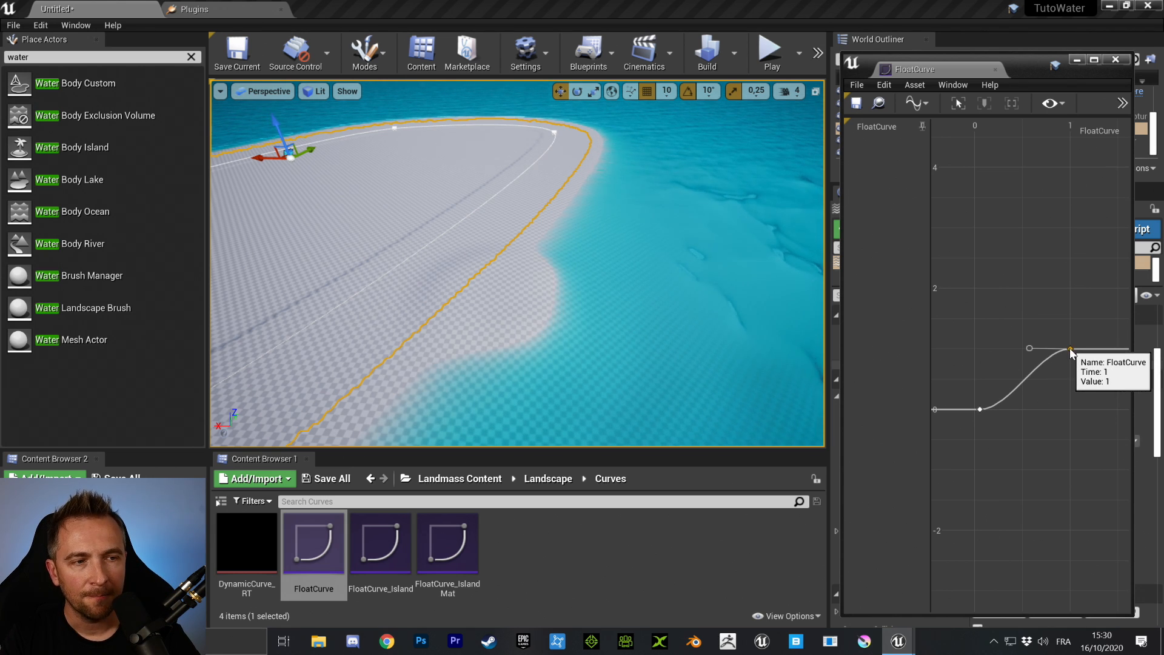
pyautogui.moveTo(1070, 350); pyautogui.dragTo(1011, 367)
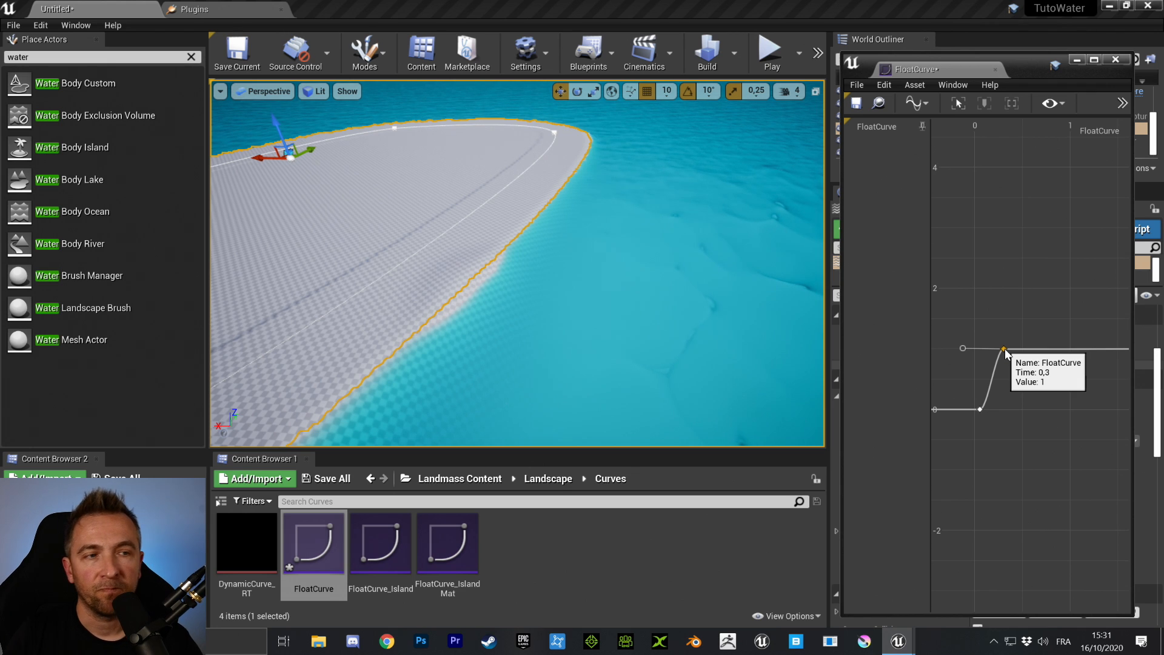
pyautogui.hotkey('ctrl', 'z')
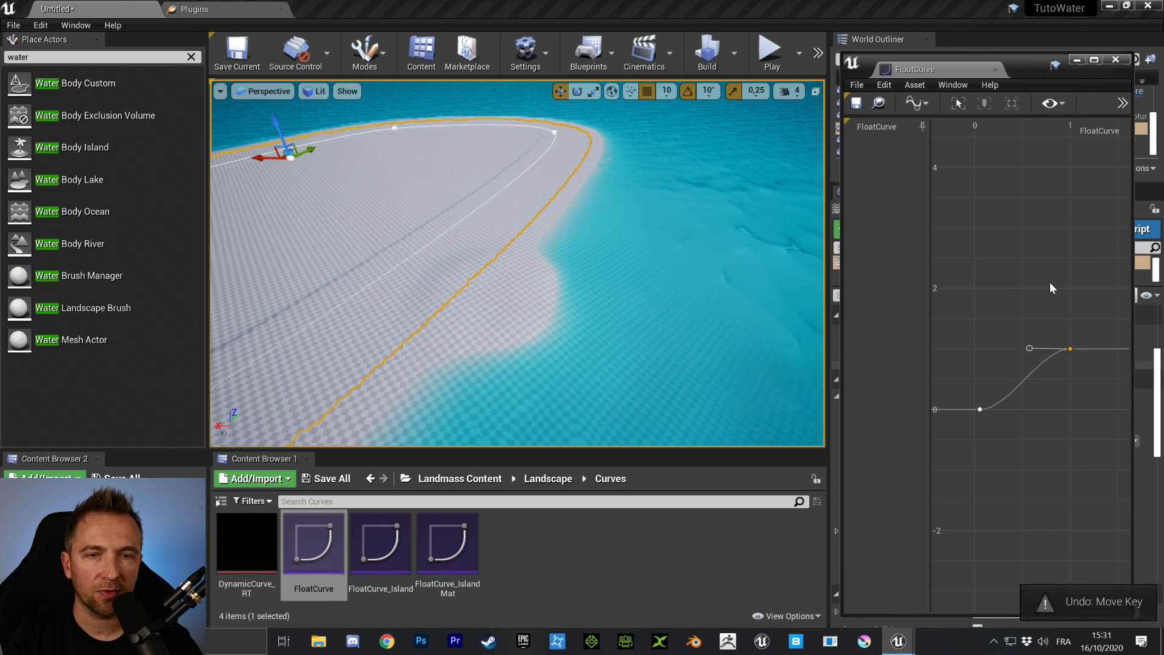
# - Close the curve editor and review the curves available for the ocean's Elevation Curve Asset
pyautogui.click(1115, 59)
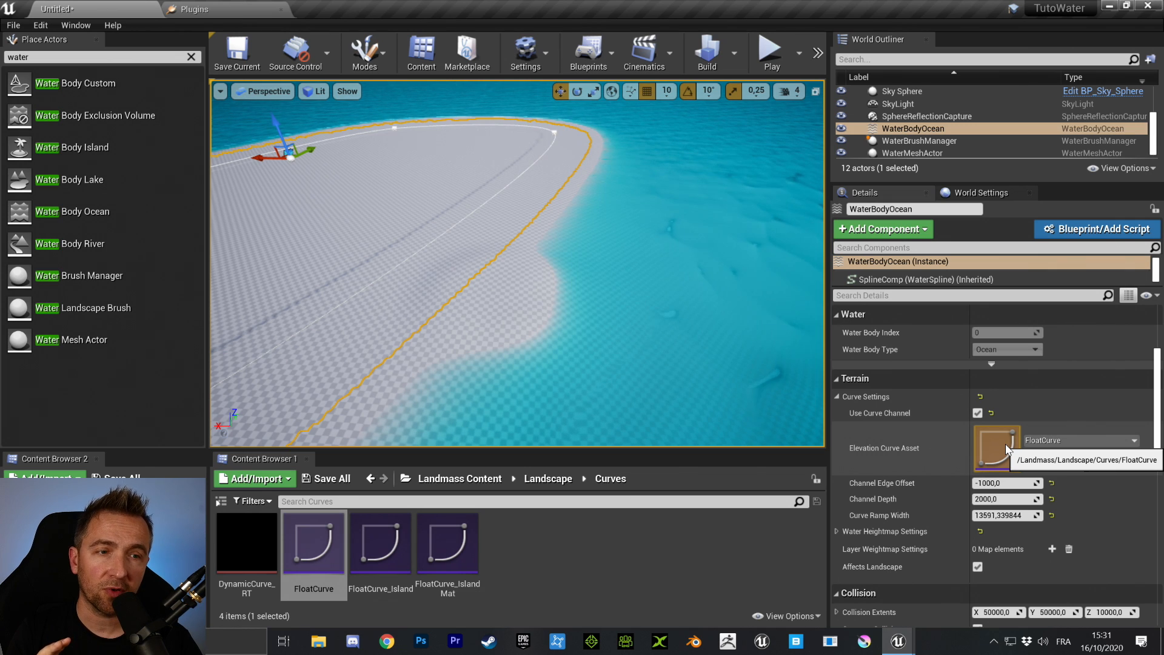
pyautogui.click(1073, 440)
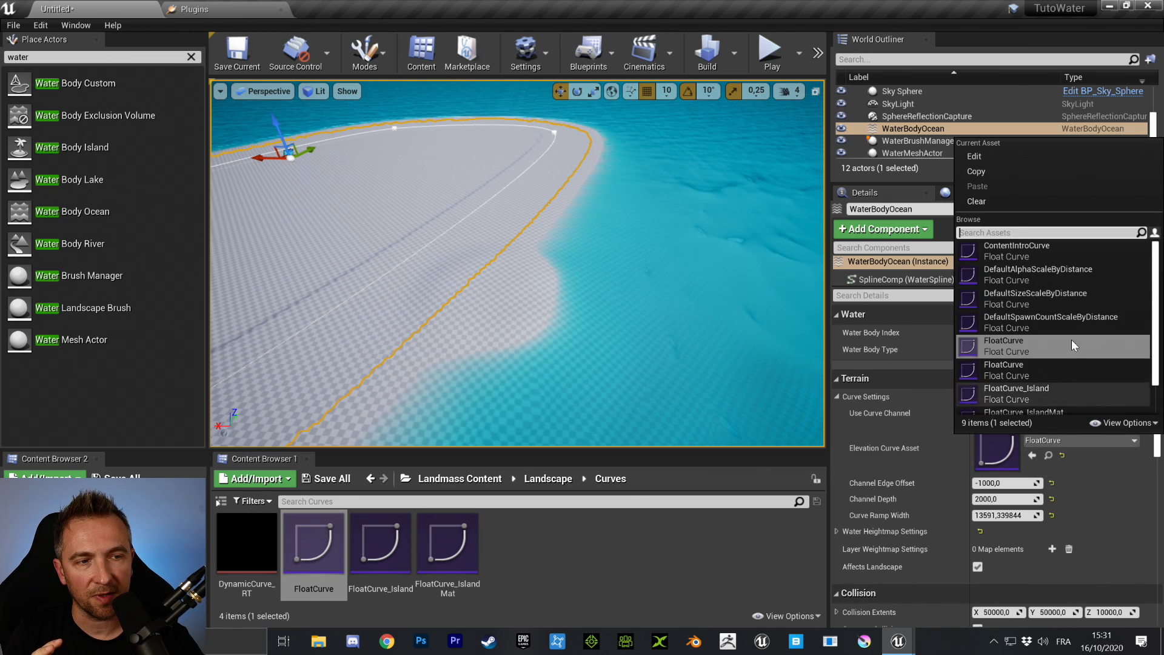
pyautogui.click(992, 377)
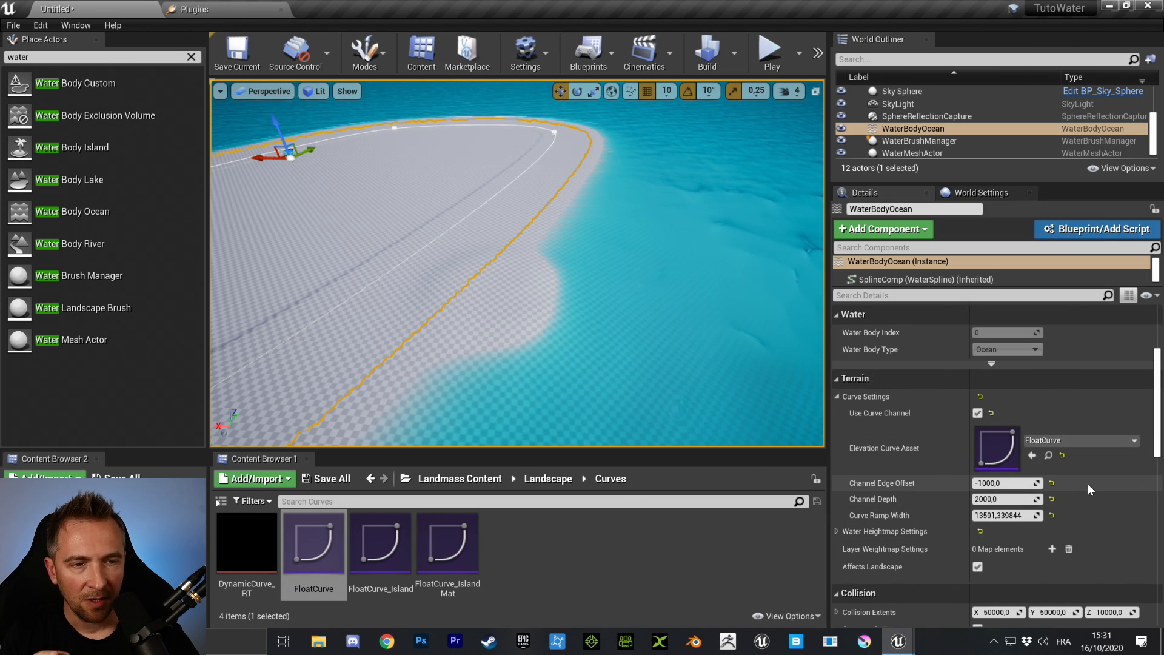
# - Reveal the ocean's Water Heightmap Settings and expand its Waves Source down to the assigned Water Waves Asset
pyautogui.scroll(-3, 1087, 484)
pyautogui.click(836, 401)
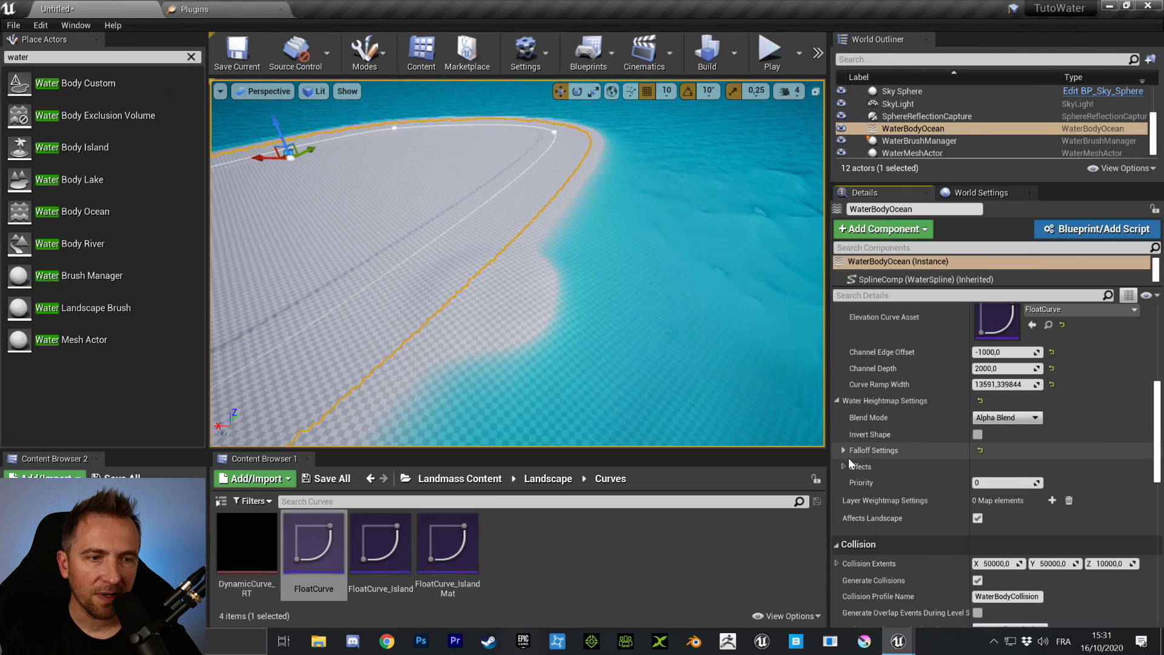
pyautogui.scroll(-2, 882, 446)
pyautogui.scroll(-6, 881, 446)
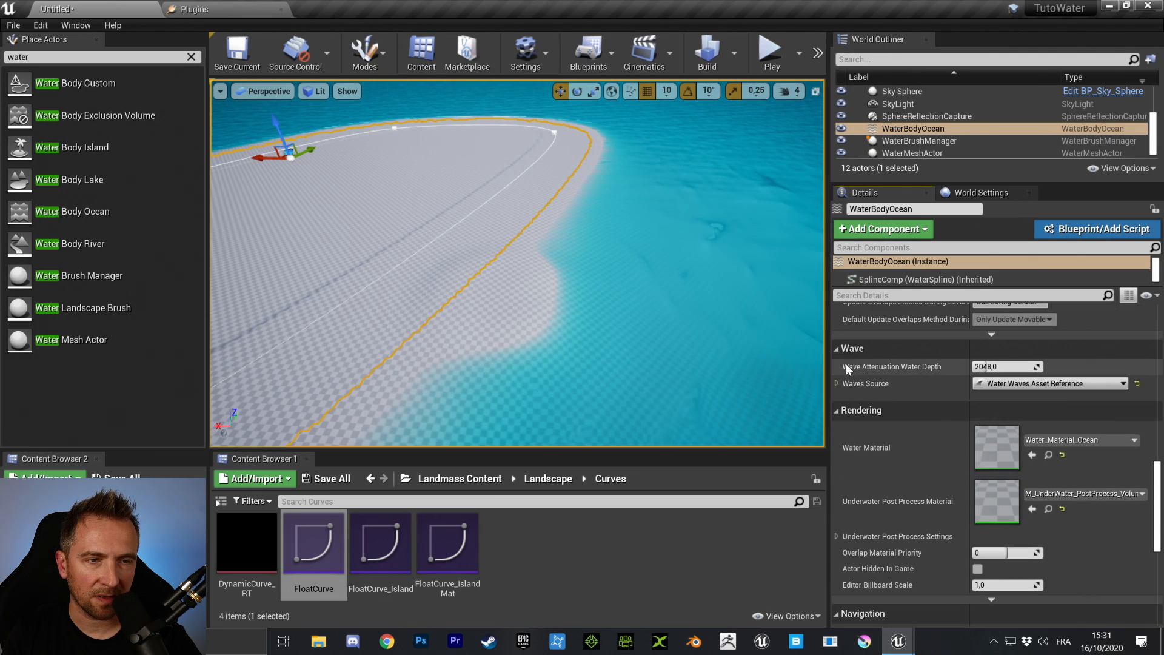
pyautogui.click(836, 350)
pyautogui.click(836, 350)
pyautogui.click(837, 383)
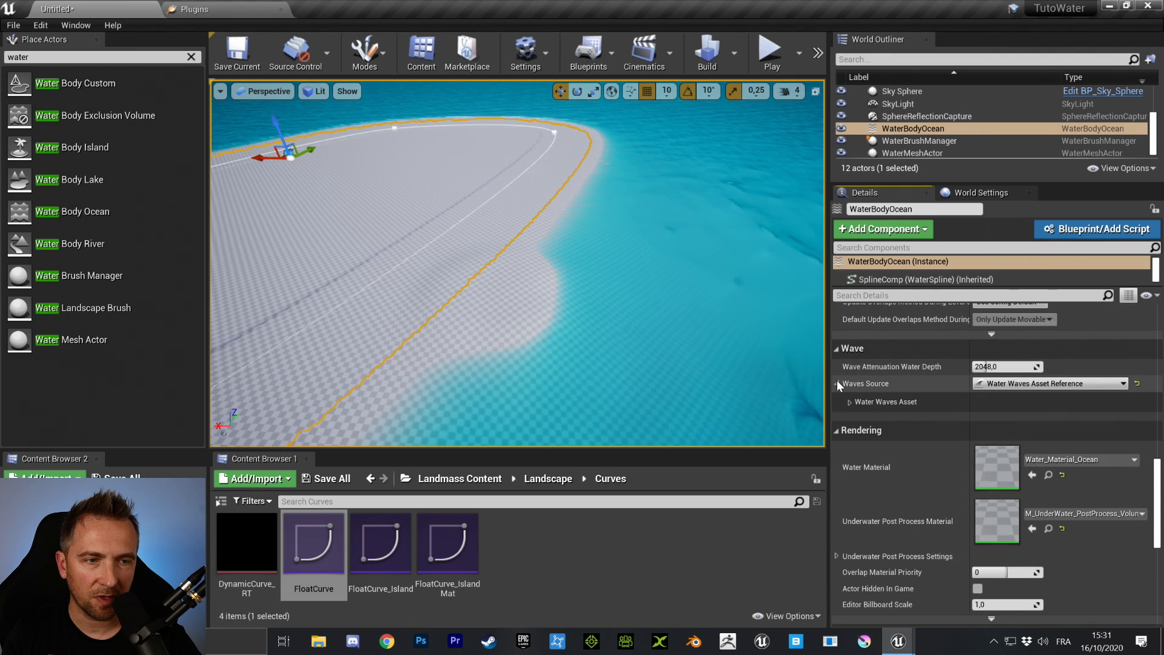
pyautogui.click(853, 406)
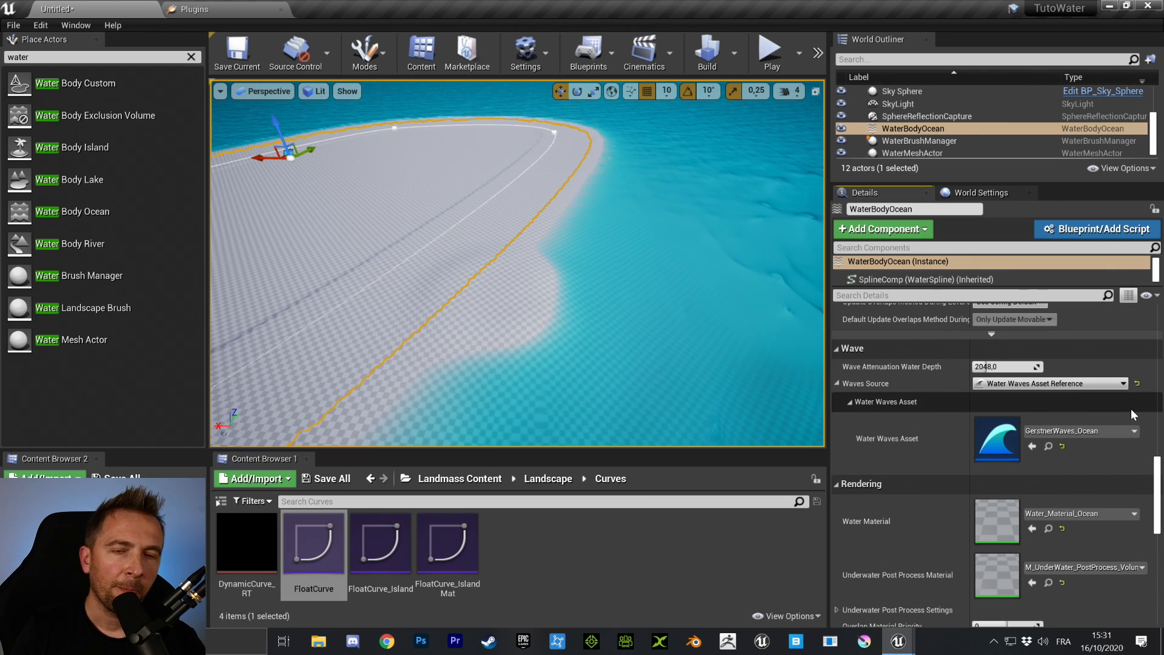
# - Set the ocean's Wave Attenuation Water Depth to about 2222 and inspect the waves near the shoreline and offshore
pyautogui.moveTo(606, 273); pyautogui.dragTo(673, 206, button='right')
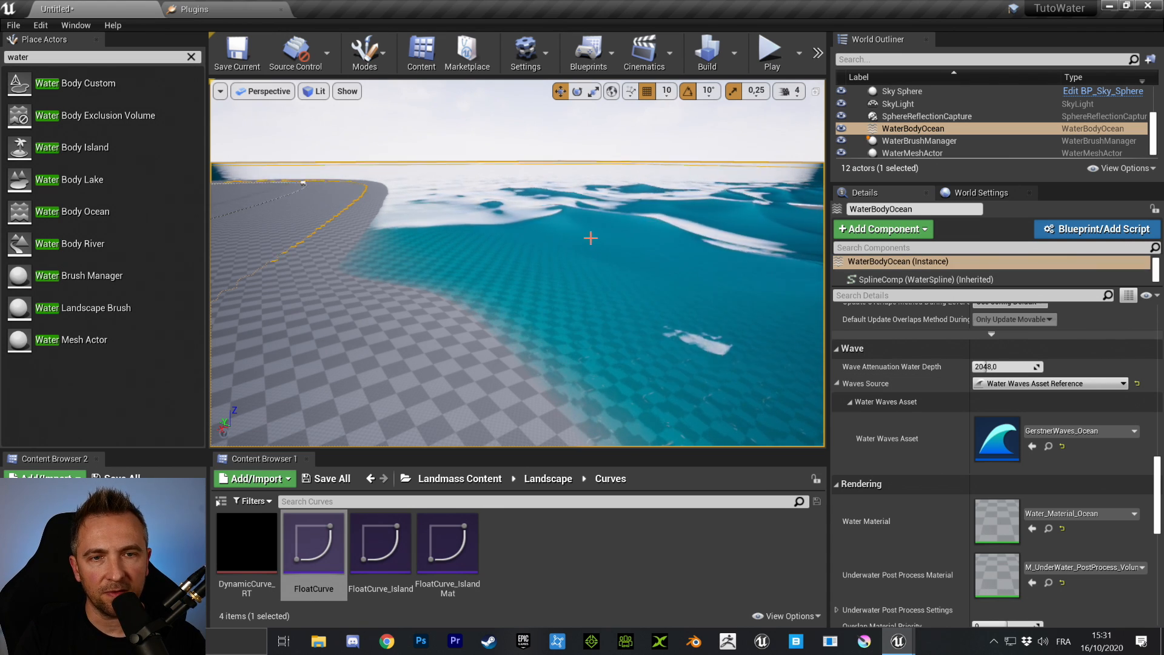
pyautogui.moveTo(590, 238); pyautogui.dragTo(429, 207)
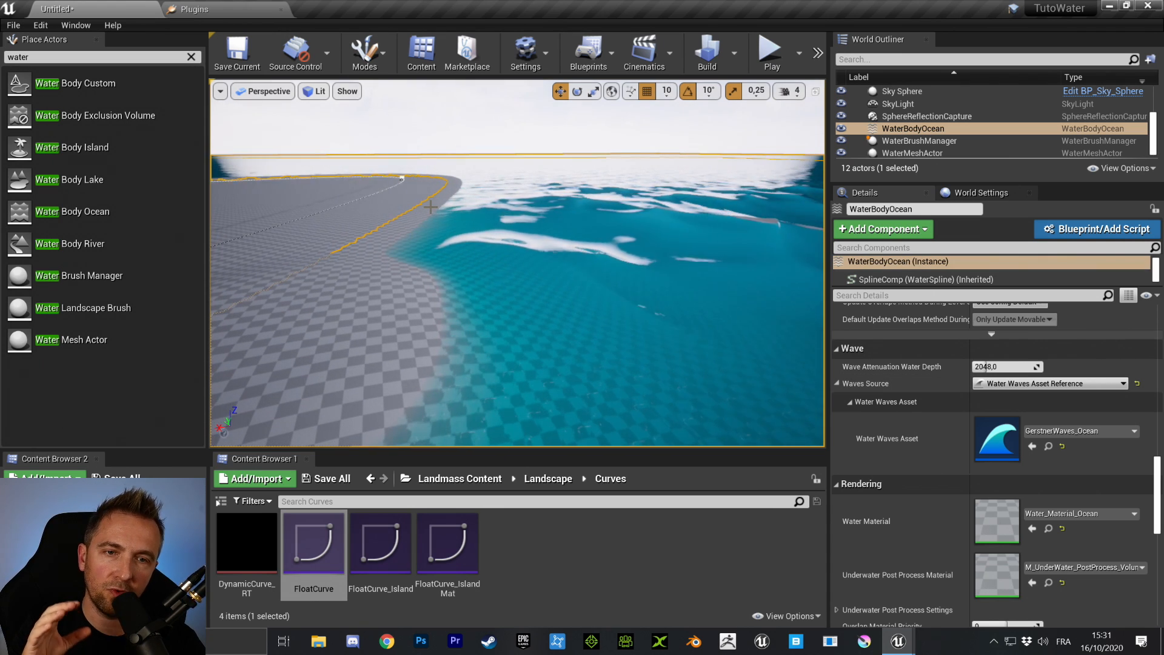
pyautogui.moveTo(513, 234); pyautogui.dragTo(674, 265)
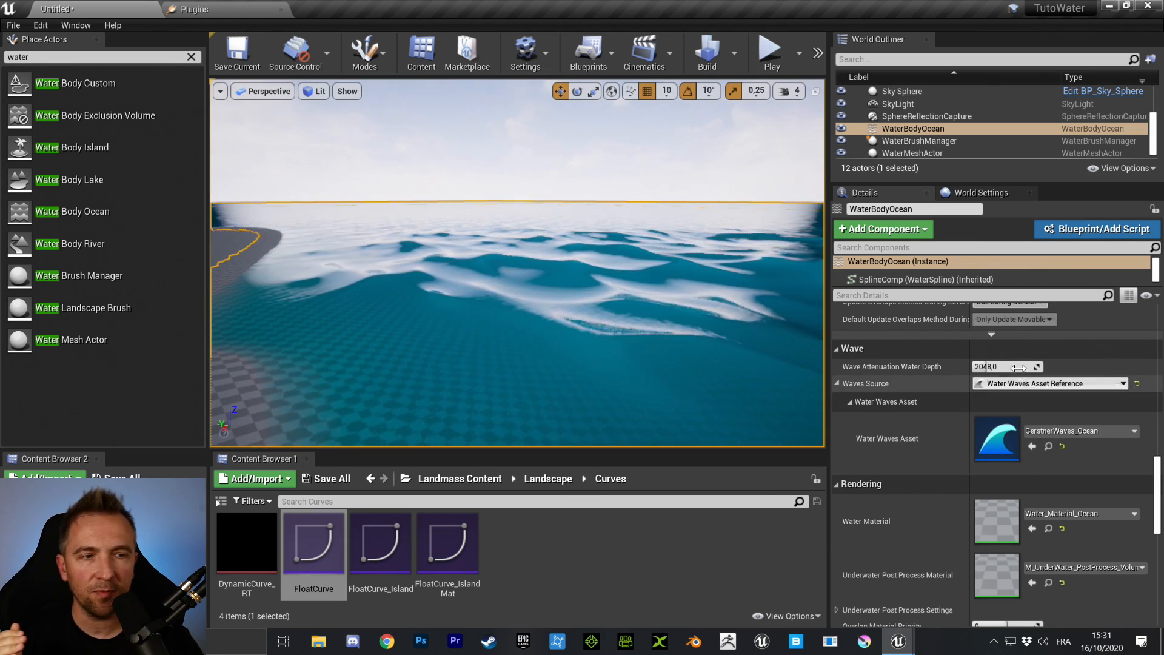
pyautogui.moveTo(1019, 366); pyautogui.dragTo(972, 366)
pyautogui.moveTo(481, 283); pyautogui.dragTo(402, 280, button='right')
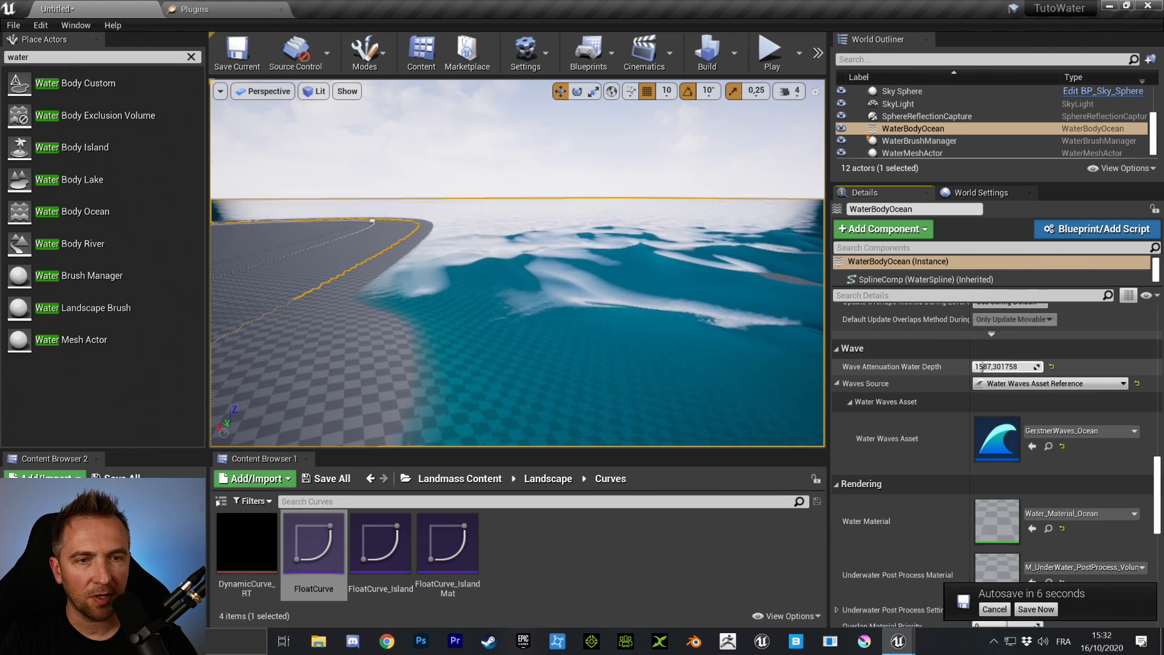
pyautogui.moveTo(599, 281); pyautogui.dragTo(728, 281, button='right')
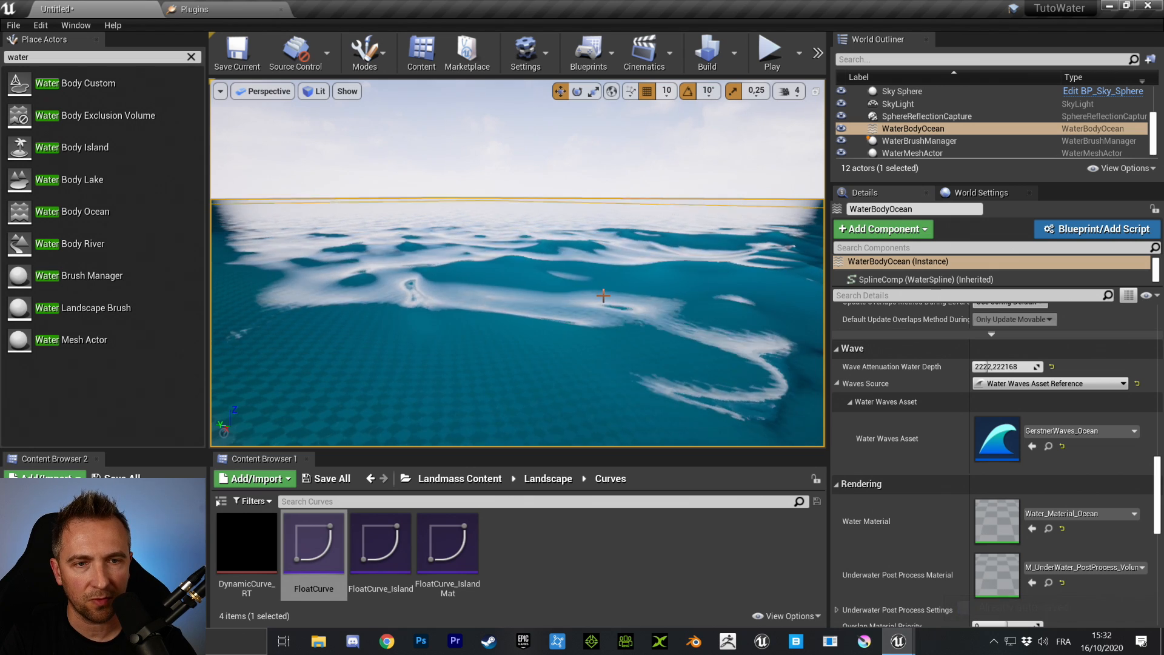
pyautogui.moveTo(600, 280); pyautogui.dragTo(473, 285, button='right')
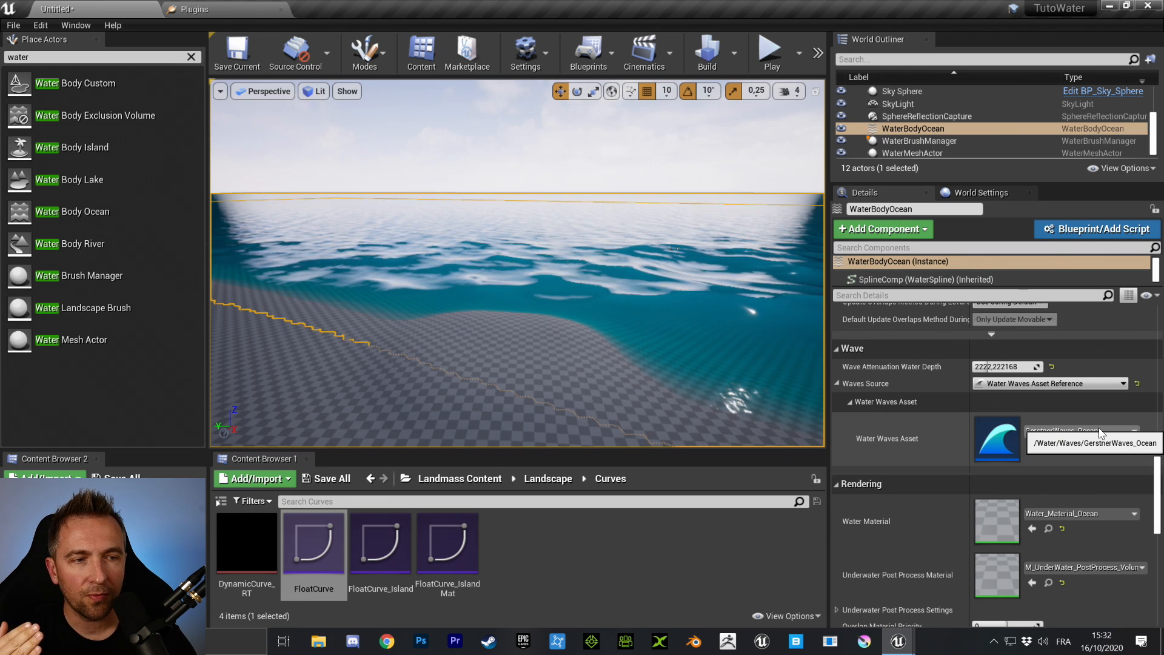
# - Try GerstnerWaves_Lake as the ocean's Water Waves Asset, inspect the waves, and restore GerstnerWaves_Ocean
pyautogui.click(1079, 431)
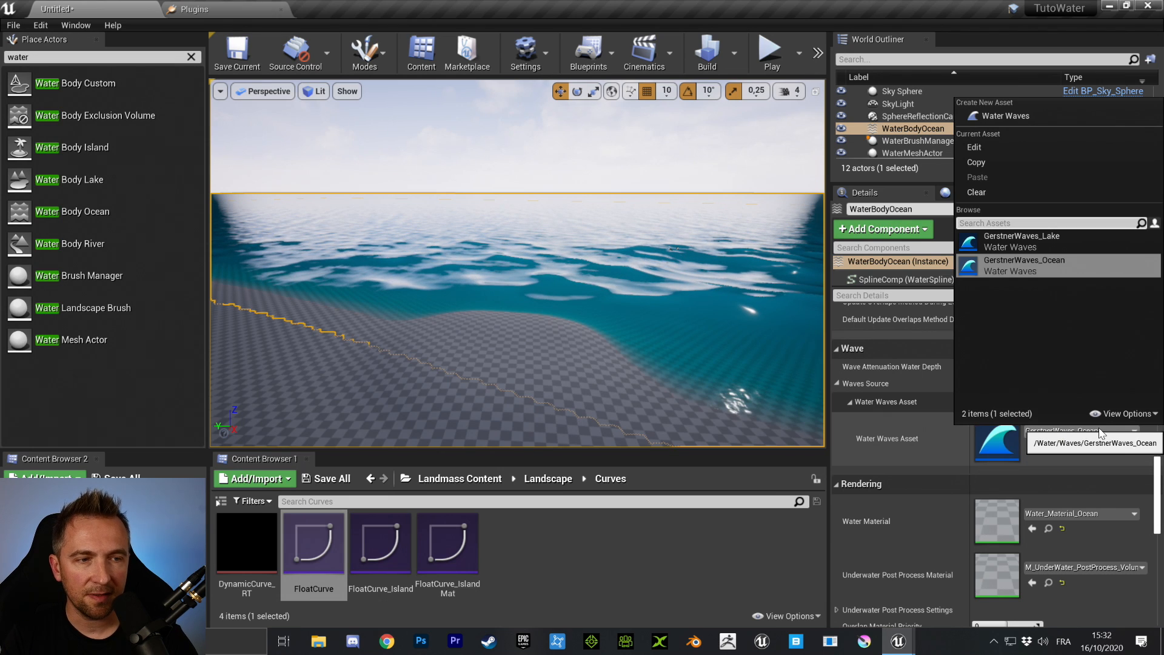
pyautogui.click(1058, 252)
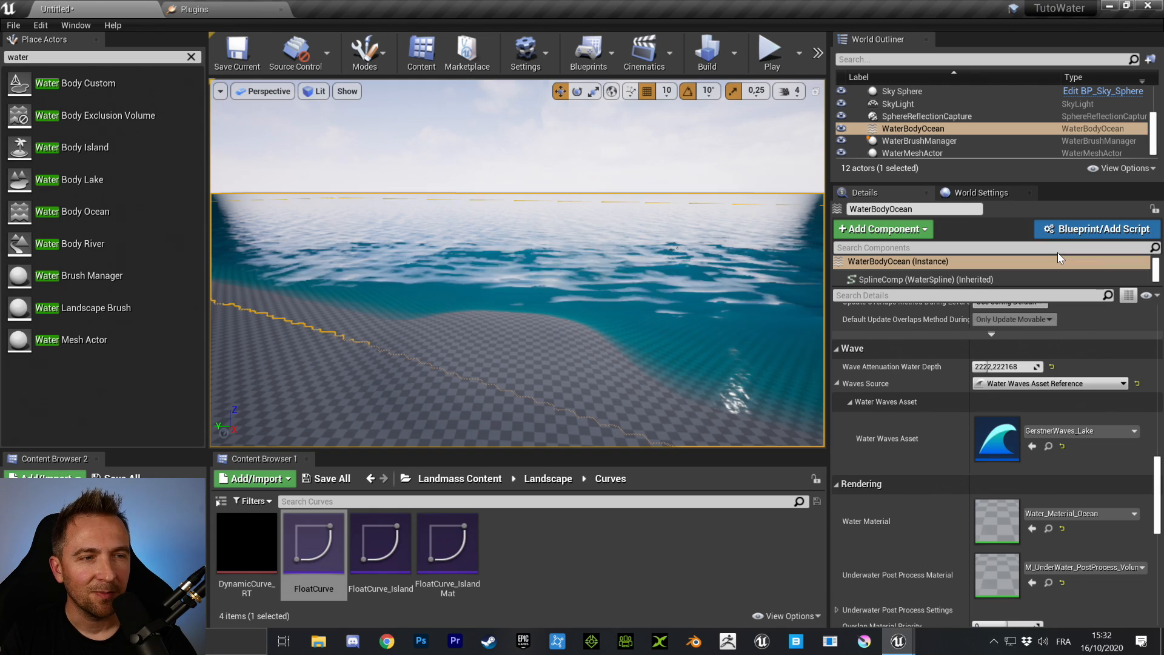
pyautogui.moveTo(583, 297); pyautogui.dragTo(597, 285, button='right')
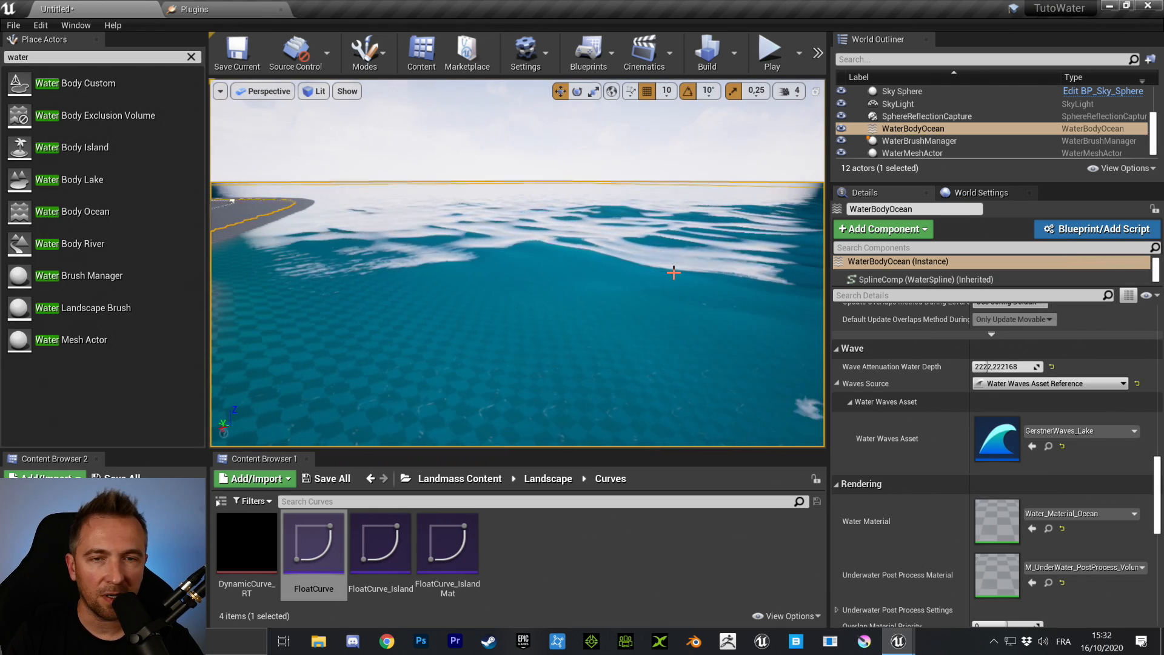
pyautogui.moveTo(670, 270); pyautogui.dragTo(770, 273, button='right')
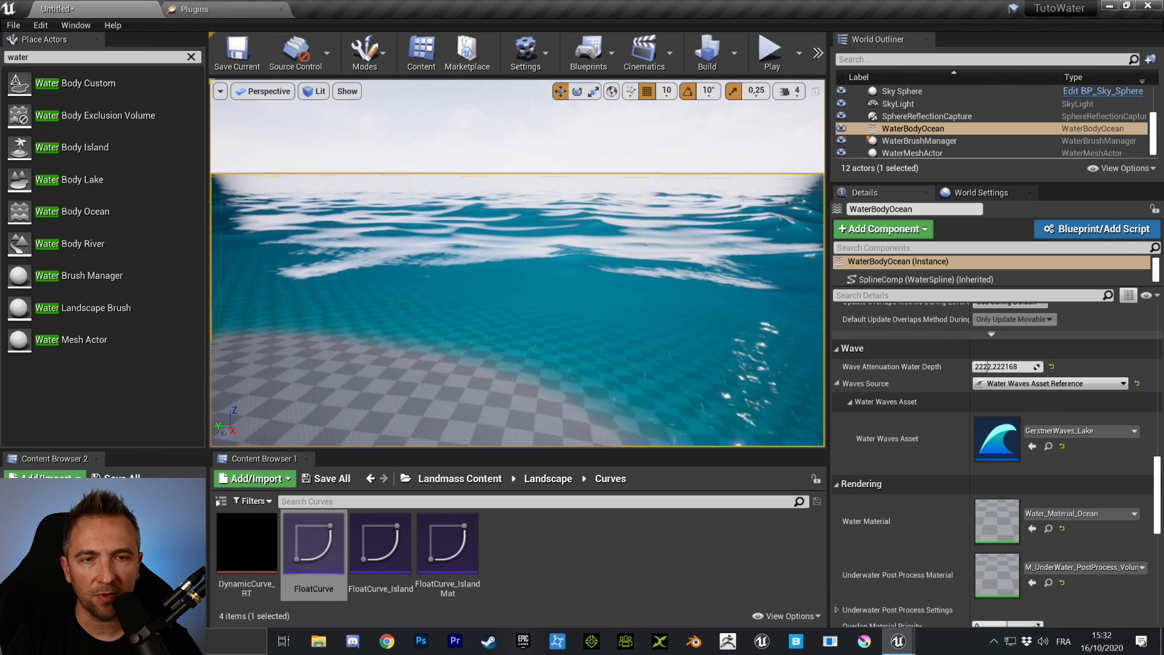
pyautogui.click(1061, 430)
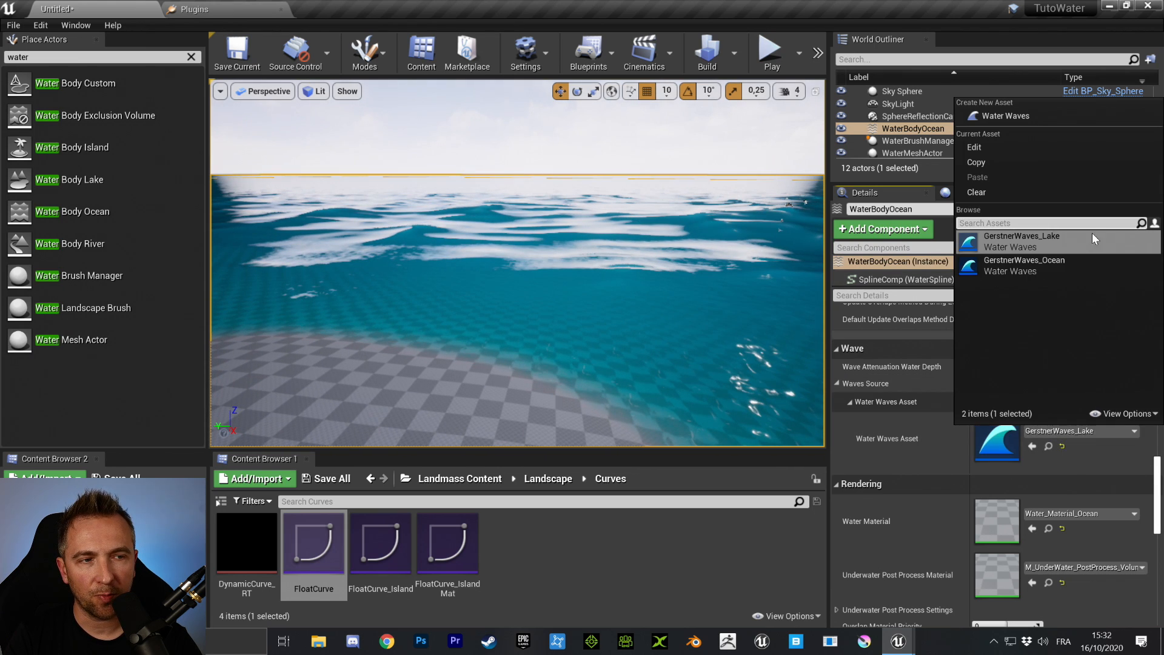
pyautogui.click(1068, 267)
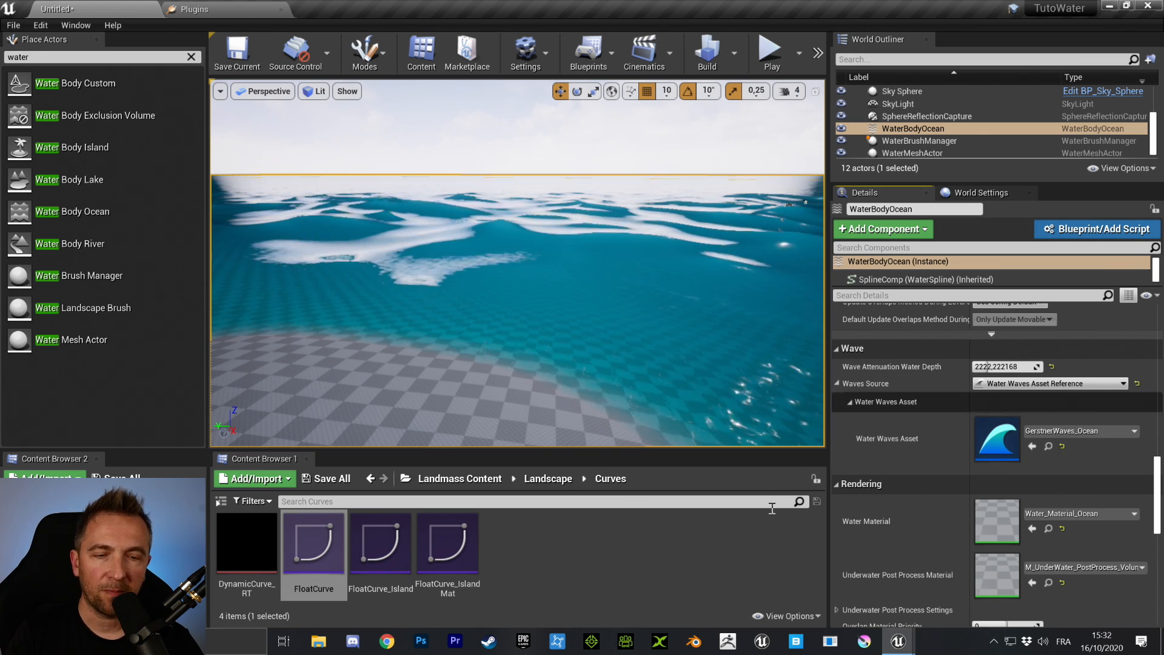
pyautogui.rightClick(564, 532)
pyautogui.moveTo(617, 328)
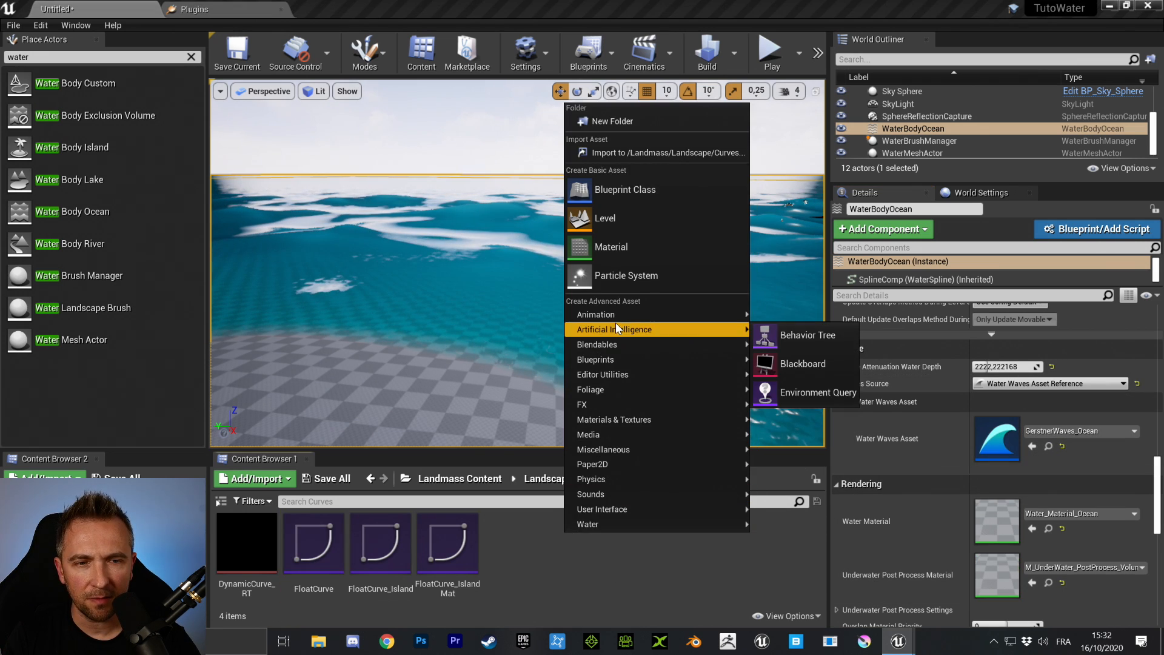
pyautogui.click(670, 195)
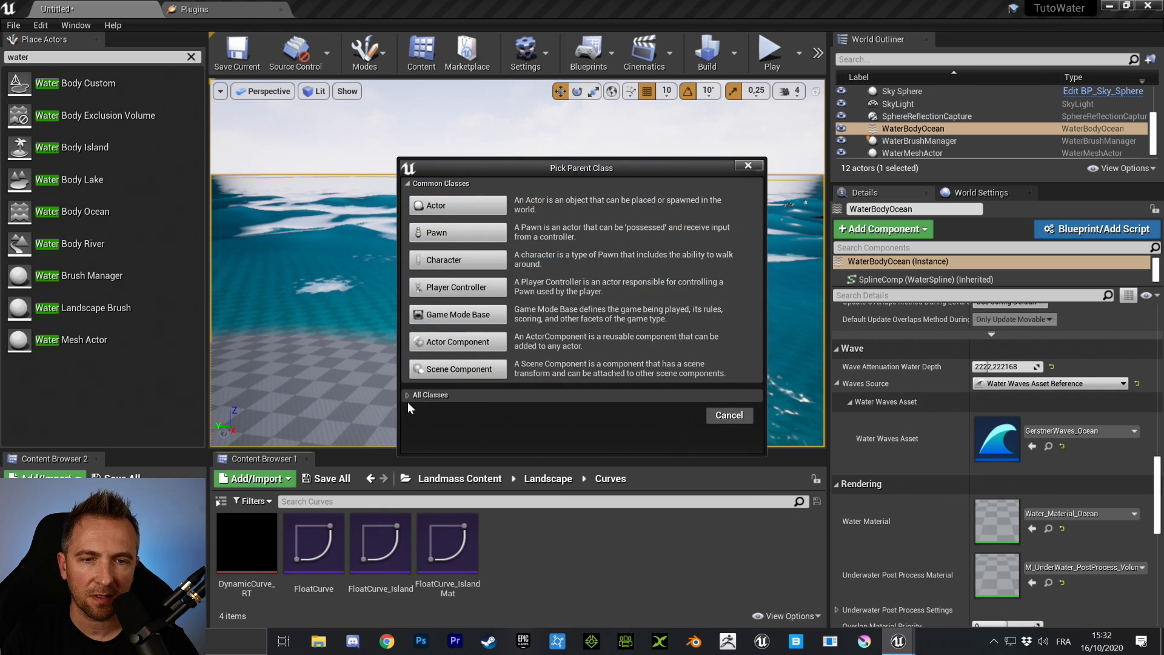
pyautogui.click(412, 395)
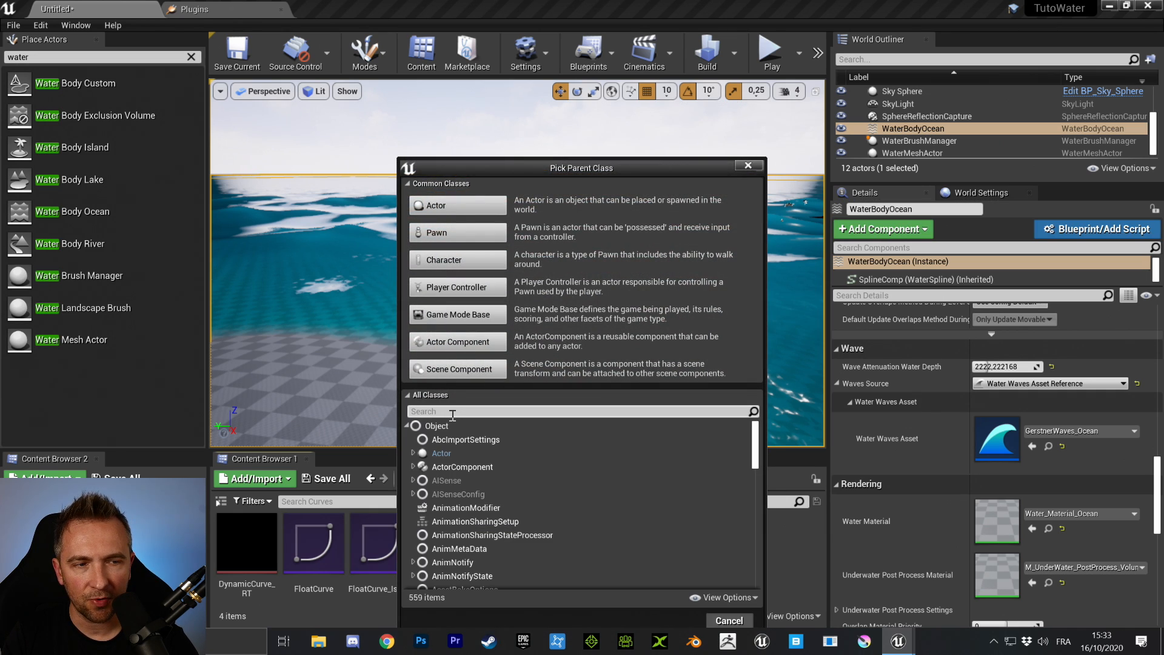
pyautogui.click(460, 411)
pyautogui.write('wave')
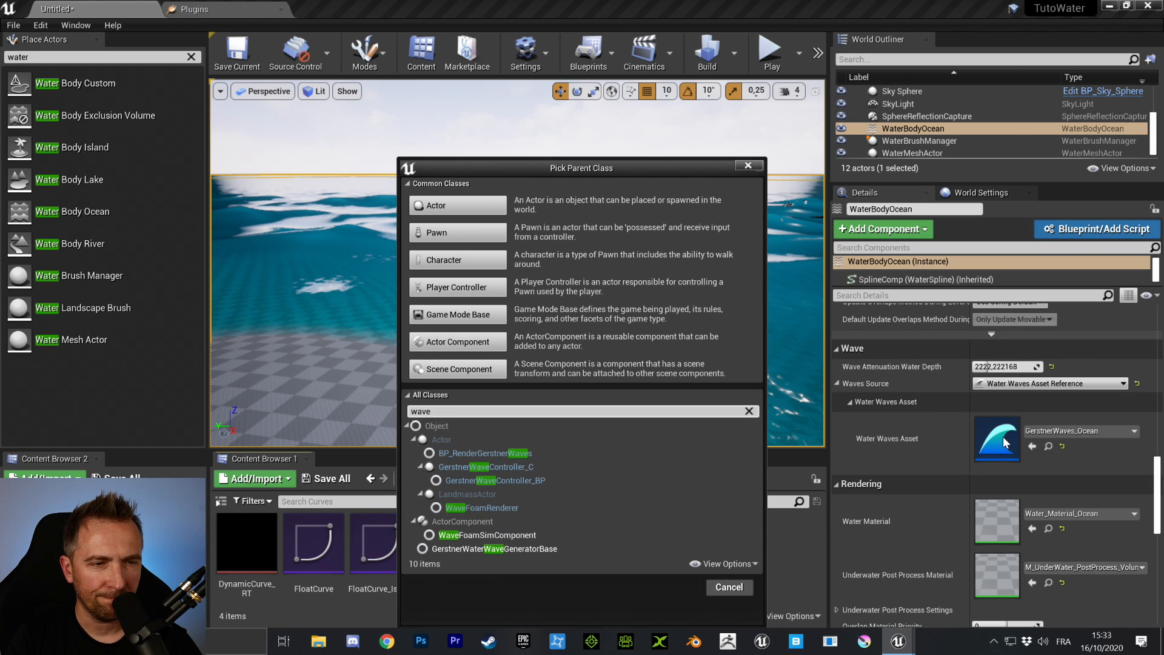
pyautogui.click(728, 587)
# - Locate the Water Waves type among the asset types that can be created in the Curves folder
pyautogui.rightClick(565, 583)
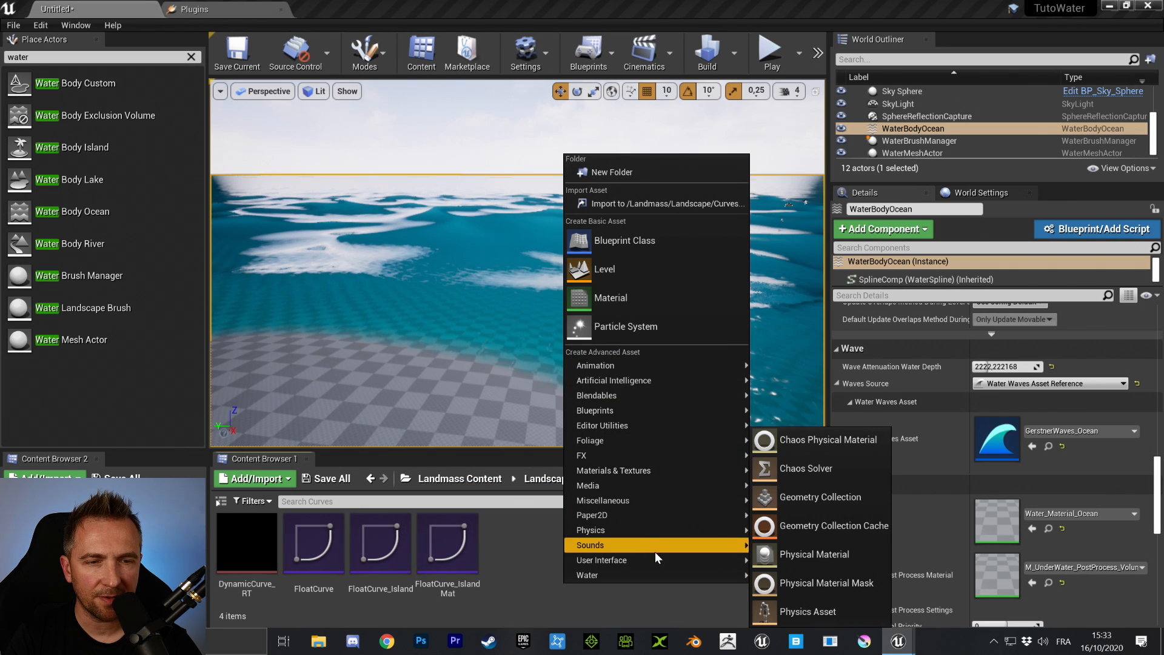
pyautogui.moveTo(672, 369)
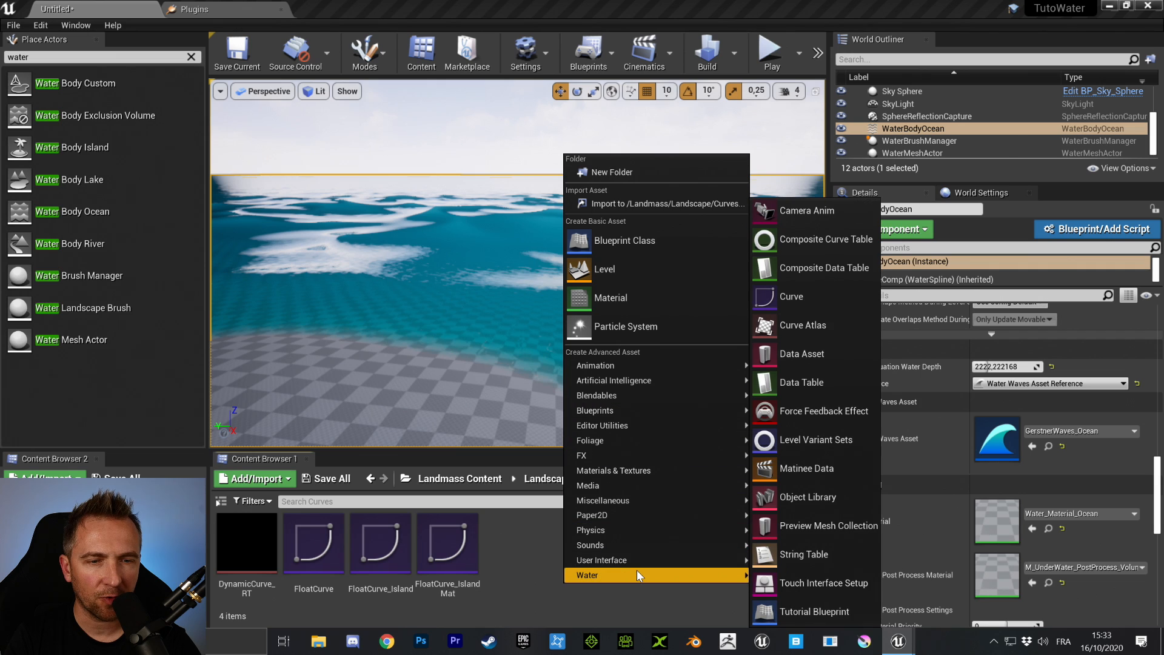
pyautogui.moveTo(638, 575)
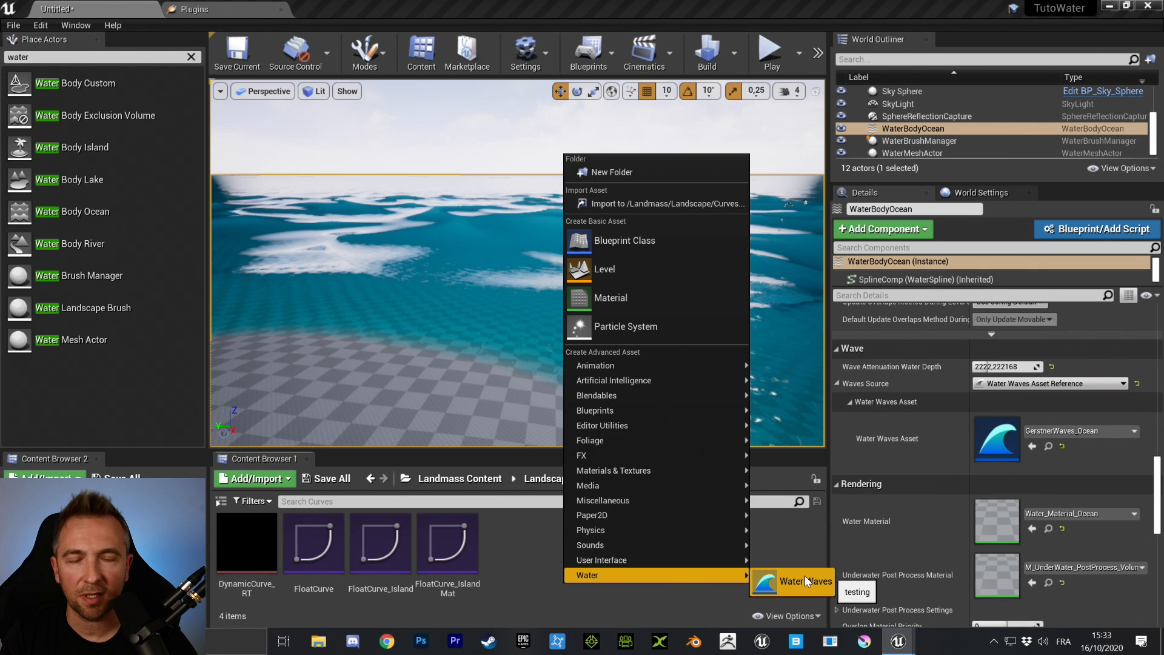
pyautogui.click(496, 556)
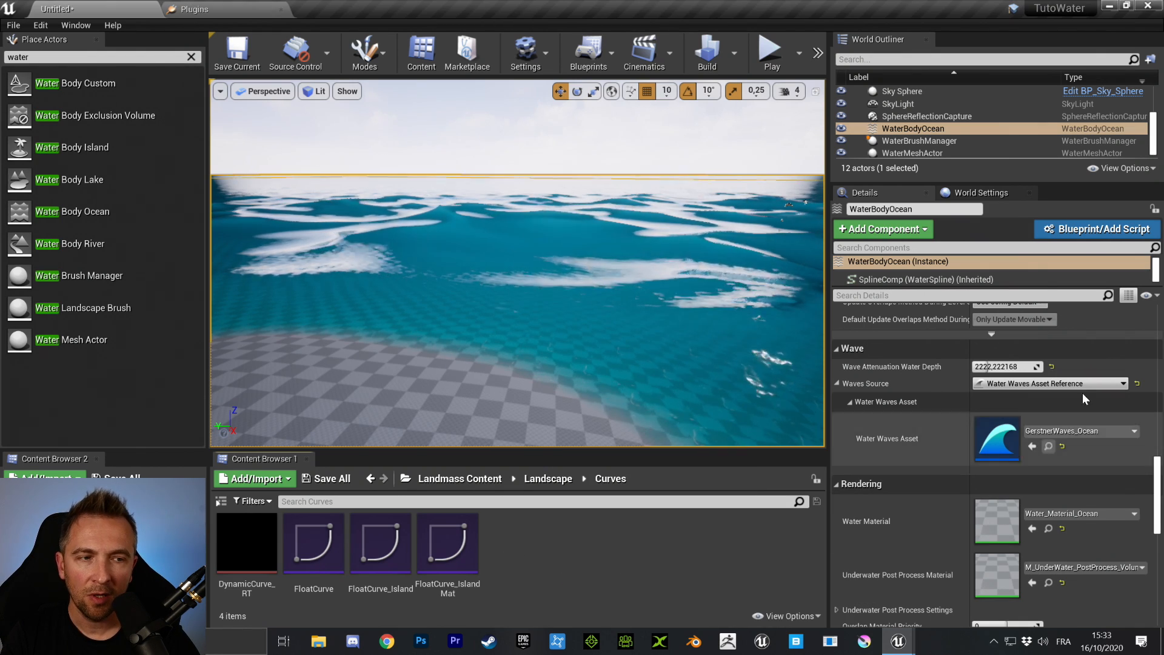
# - Open GerstnerWaves_Ocean for editing and expand its wave generator's Default, Wavelengths, Amplitude, Directions and Steepness settings
pyautogui.doubleClick(997, 437)
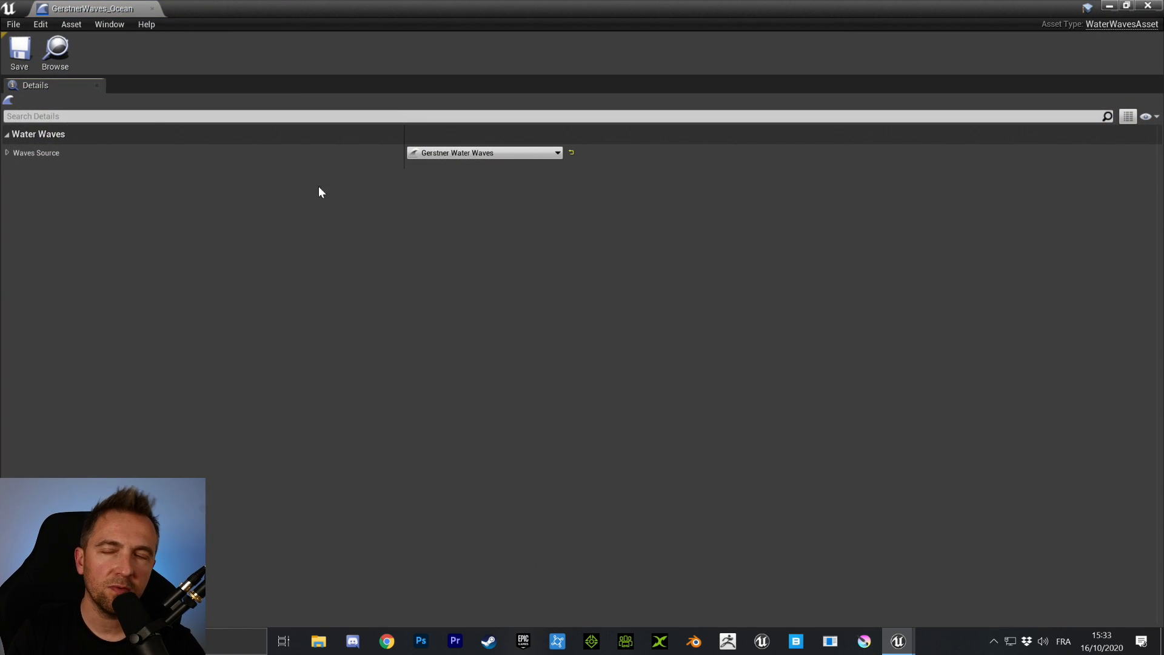
pyautogui.click(8, 153)
pyautogui.click(19, 172)
pyautogui.click(21, 189)
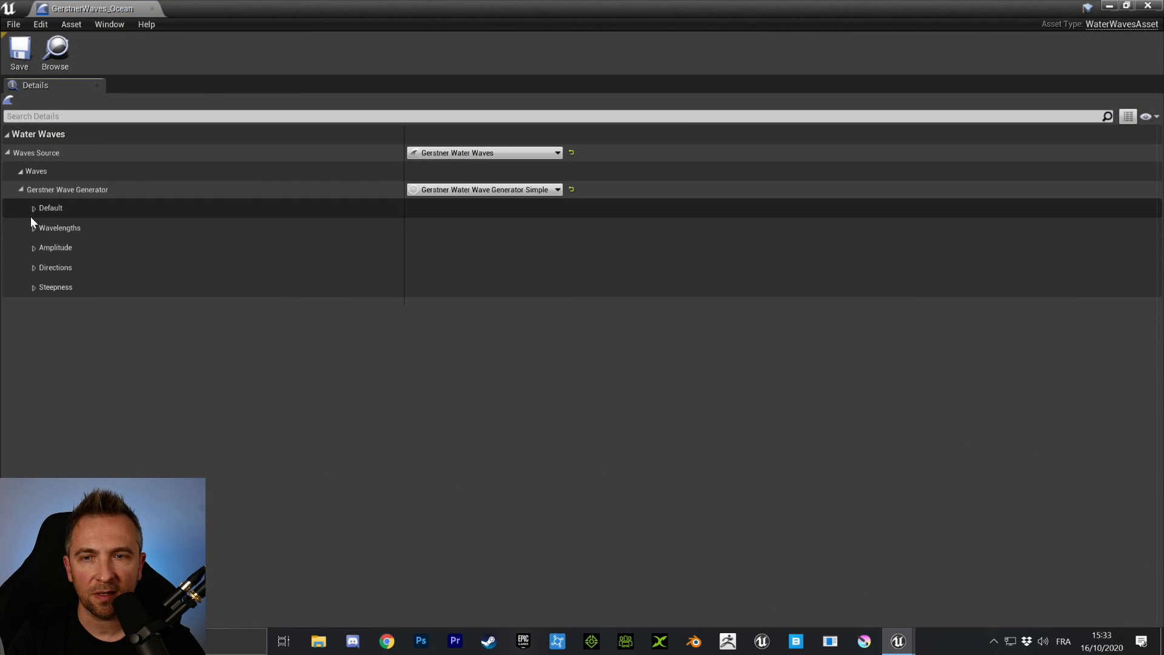
pyautogui.click(34, 208)
pyautogui.click(34, 276)
pyautogui.click(35, 345)
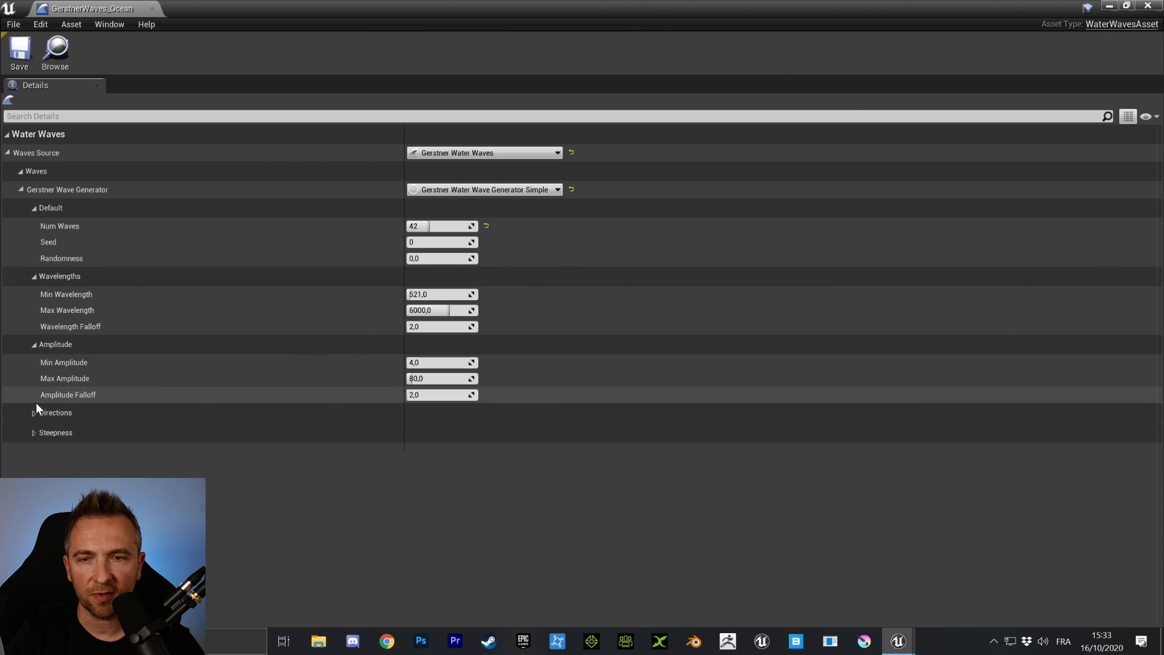
pyautogui.click(34, 412)
pyautogui.click(35, 465)
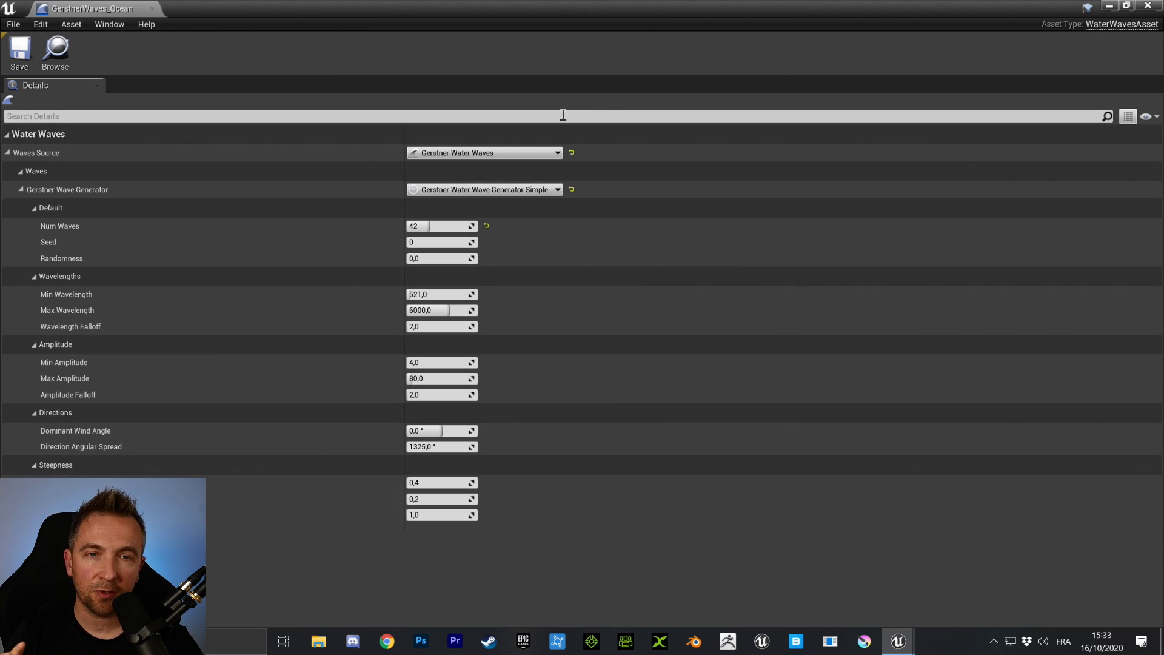
# - Review the available Waves Source and Gerstner Wave Generator types, keeping Gerstner Water Waves and Gerstner Water Wave Generator Simple
pyautogui.click(471, 153)
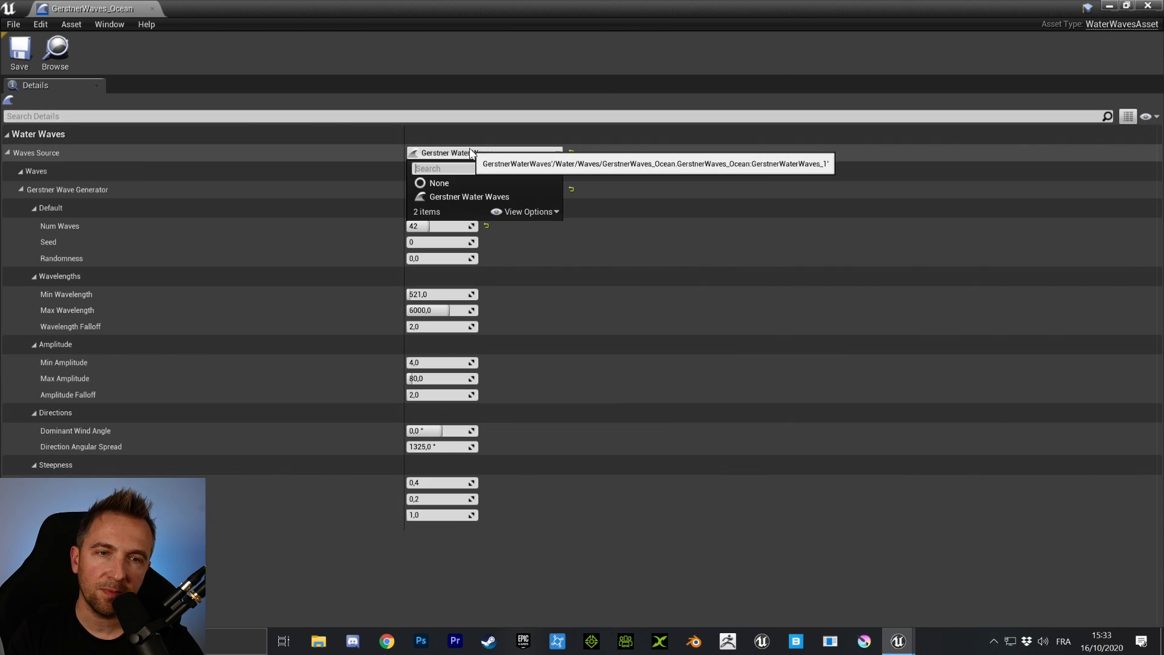
pyautogui.click(509, 196)
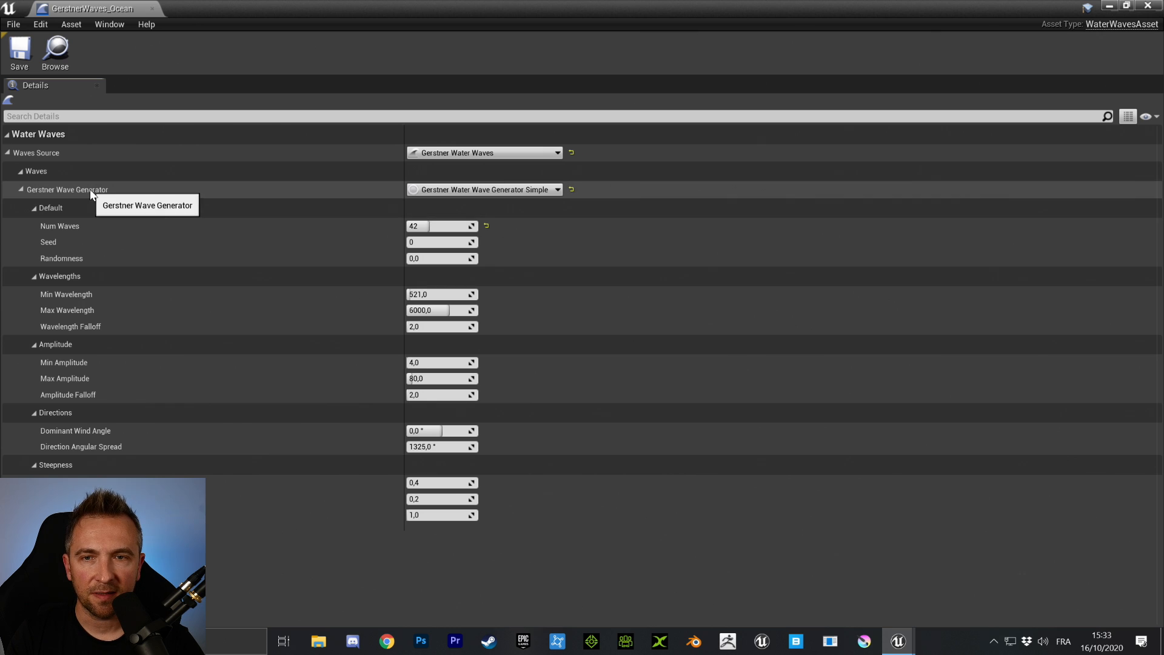
pyautogui.click(491, 190)
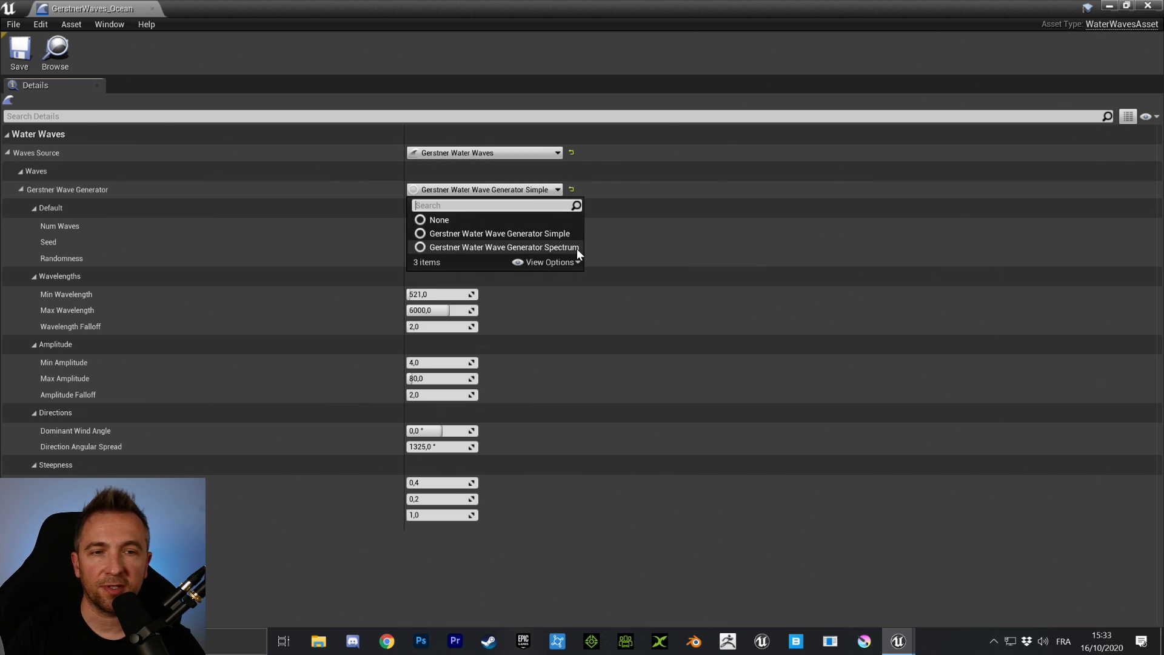
pyautogui.click(518, 37)
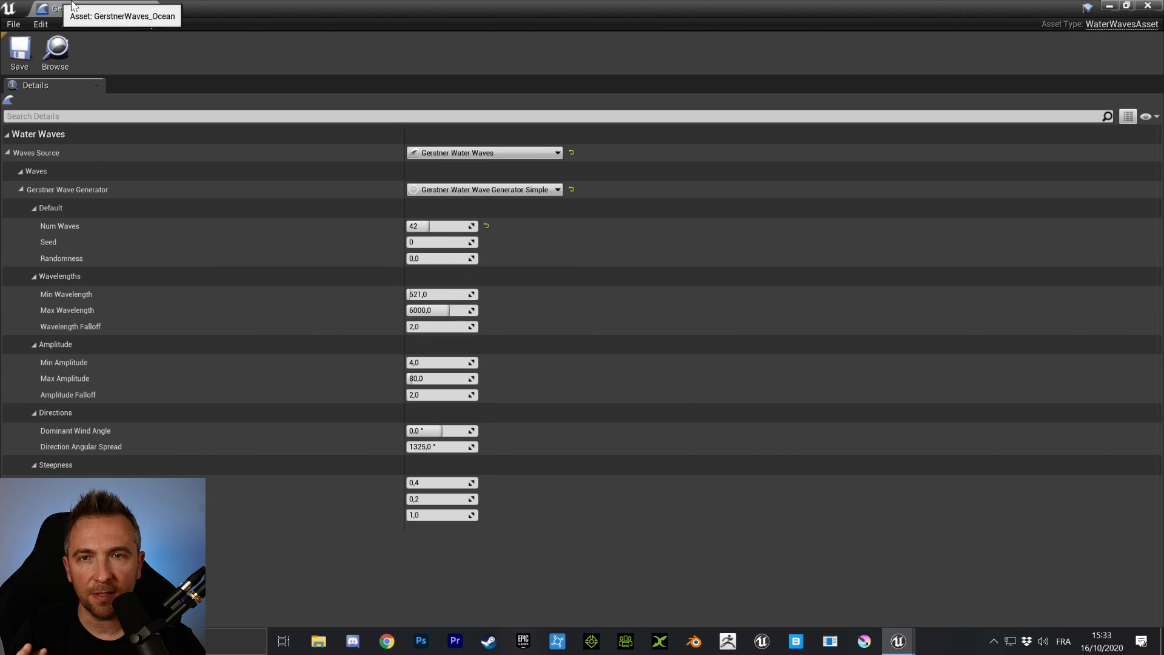
# - Detach the GerstnerWaves_Ocean editor into its own window and size and place it beside the level viewport
pyautogui.moveTo(91, 9); pyautogui.dragTo(232, 91)
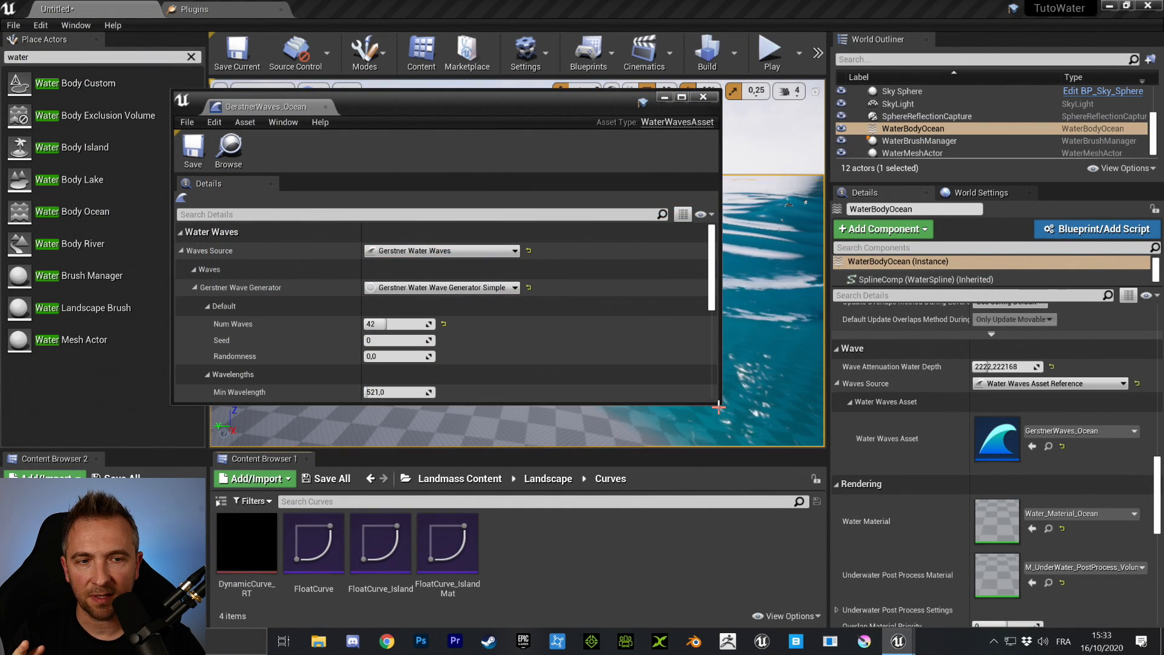
pyautogui.moveTo(717, 407); pyautogui.dragTo(479, 631)
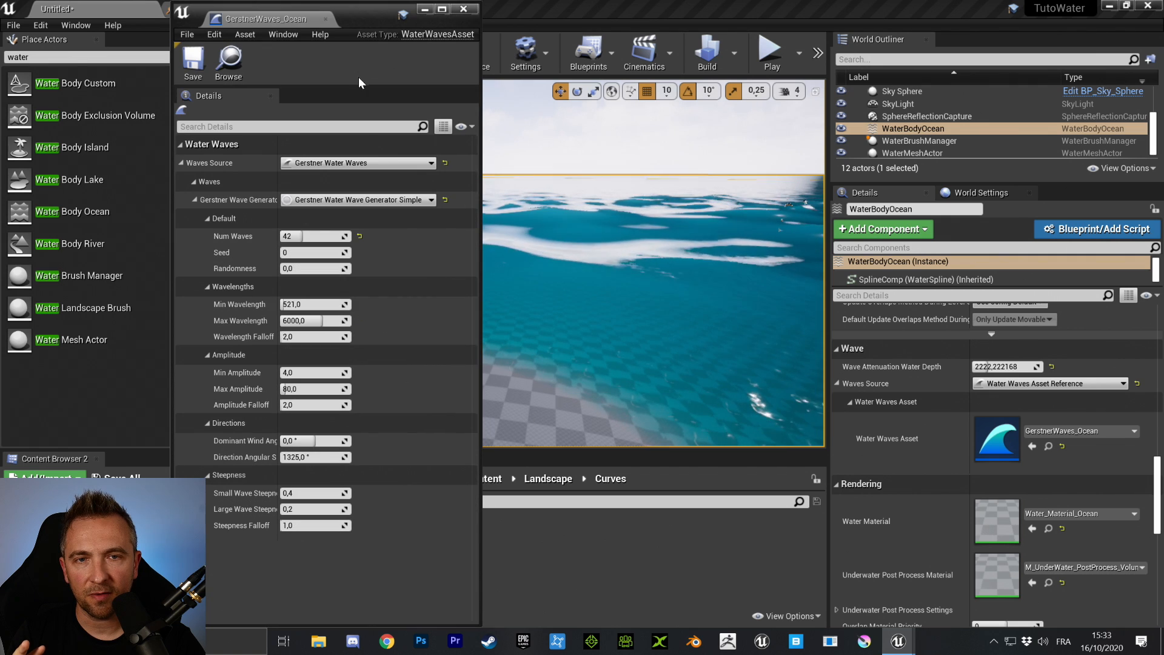
pyautogui.moveTo(350, 22); pyautogui.dragTo(1035, 24)
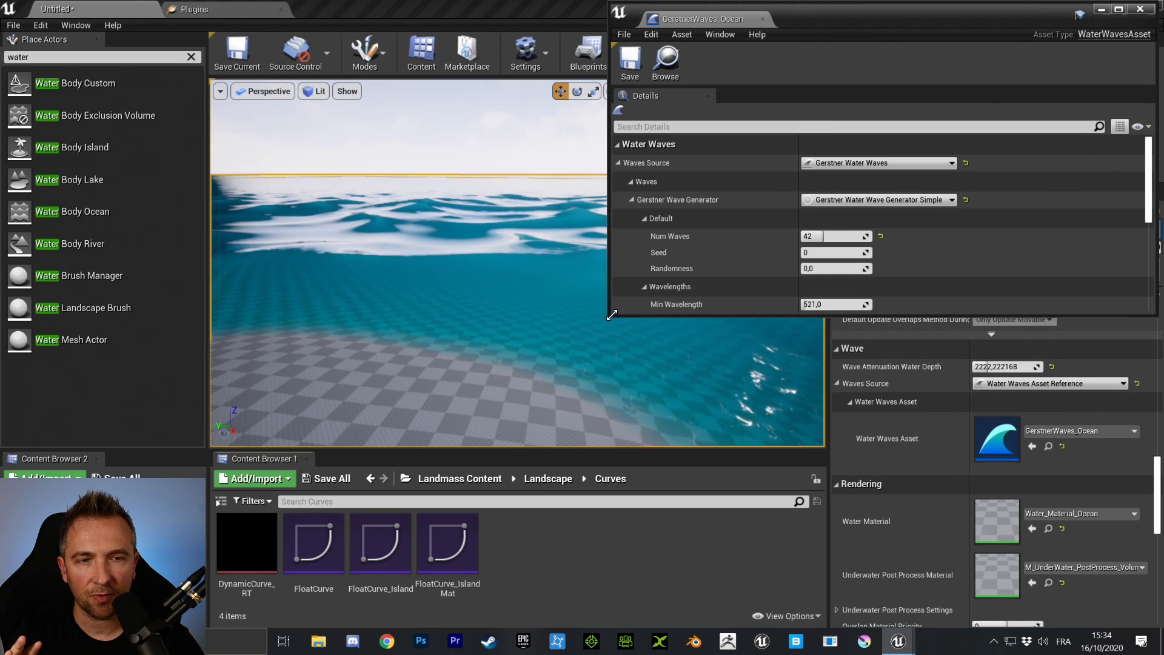
pyautogui.moveTo(602, 326); pyautogui.dragTo(747, 622)
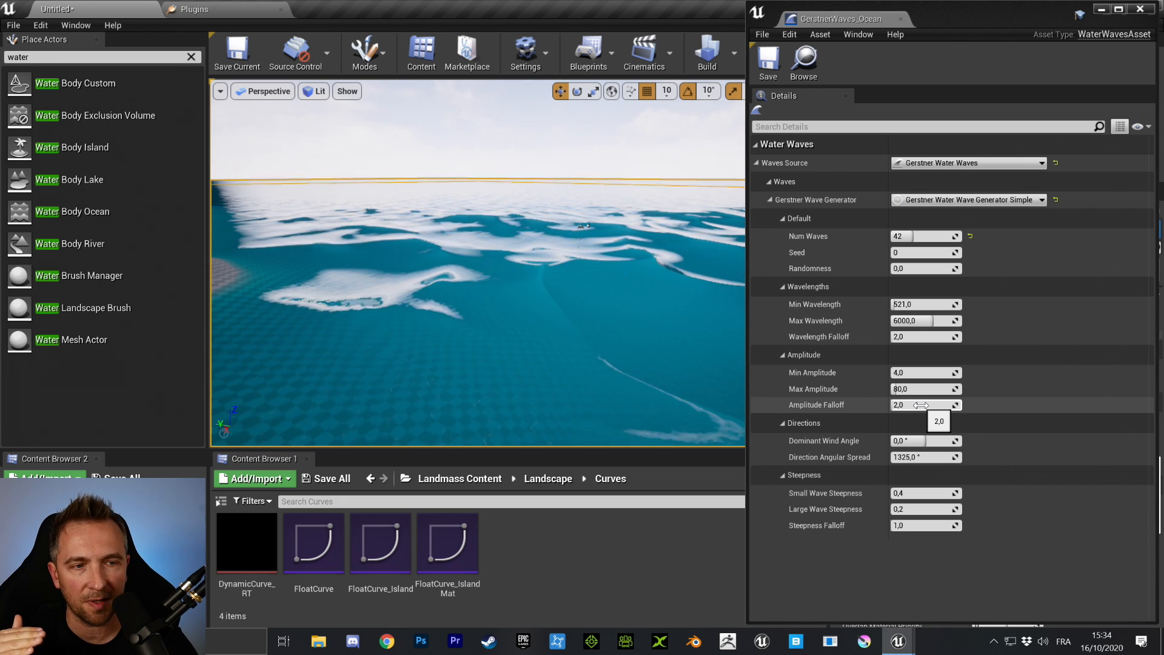
# - Try Min Amplitude values of 60 and 2 and a Max Amplitude of 5, ending at 60 and 80
pyautogui.click(919, 374)
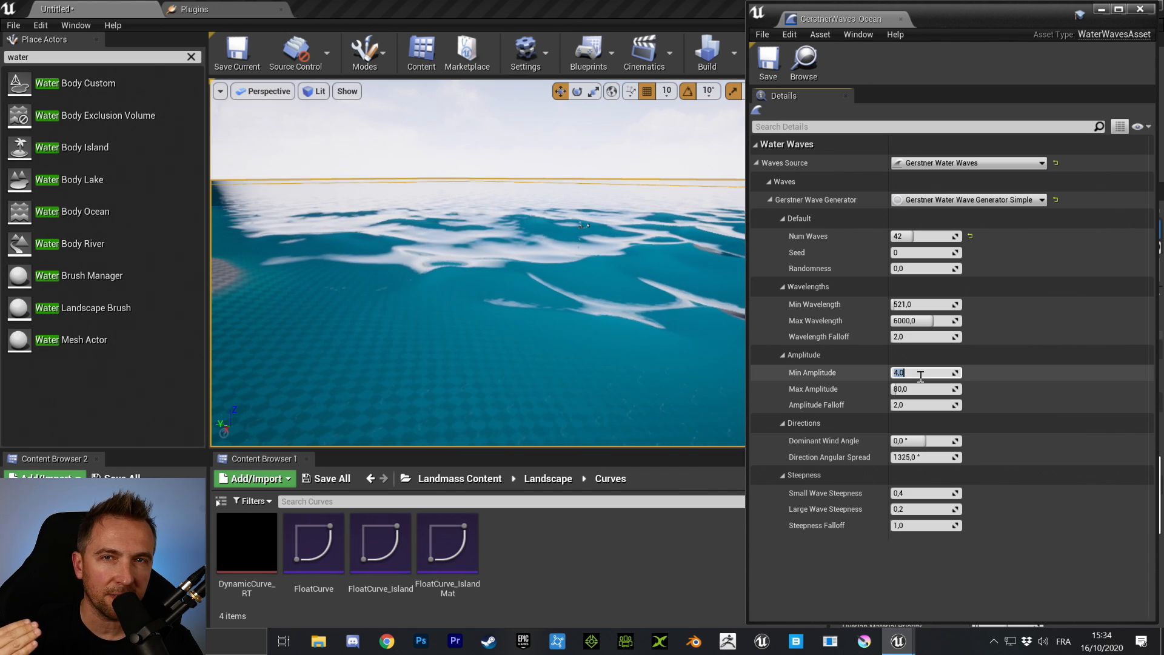
pyautogui.write('60')
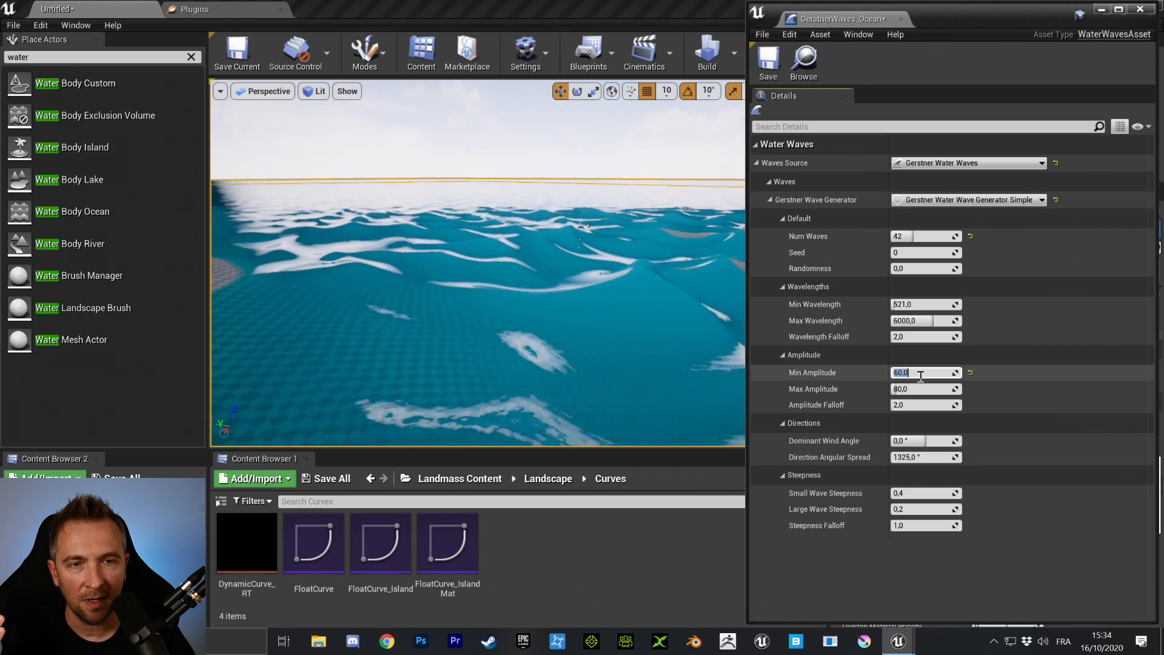
pyautogui.press('Return')
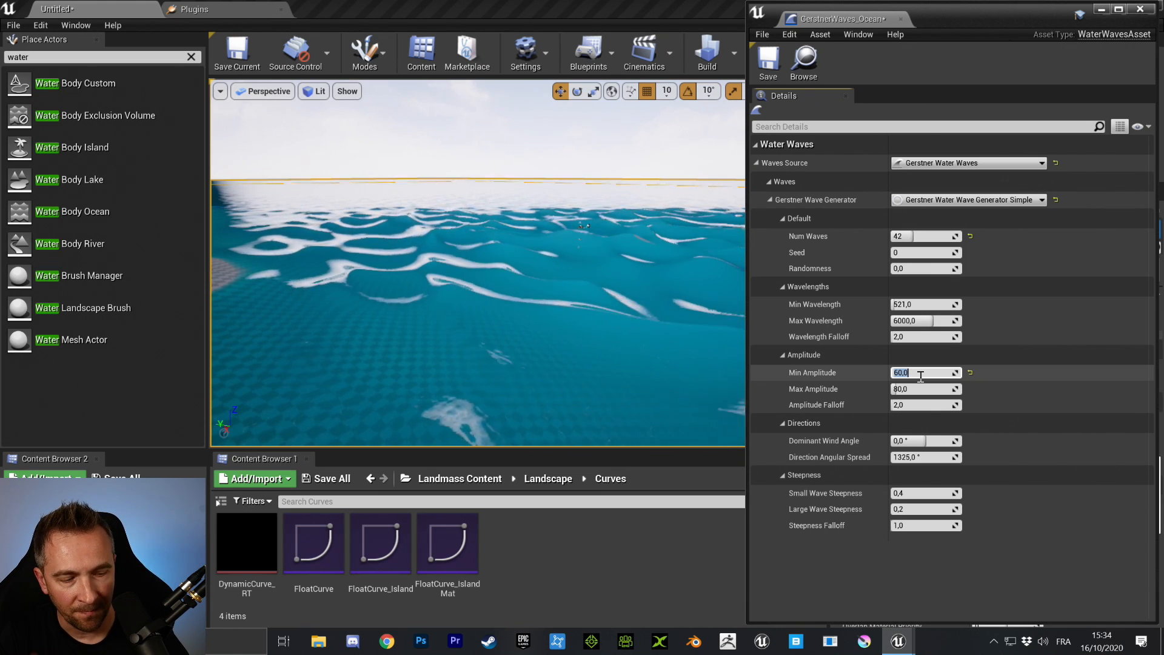
pyautogui.write('2')
pyautogui.press('Tab')
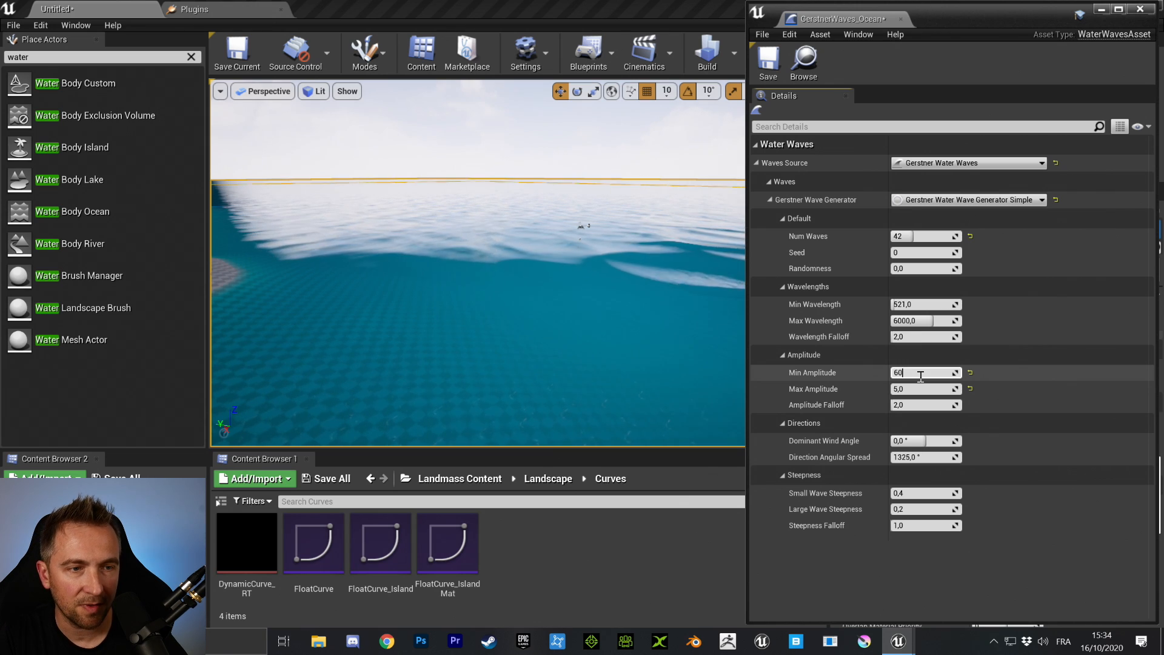
pyautogui.press('Tab')
pyautogui.write('80')
pyautogui.press('Return')
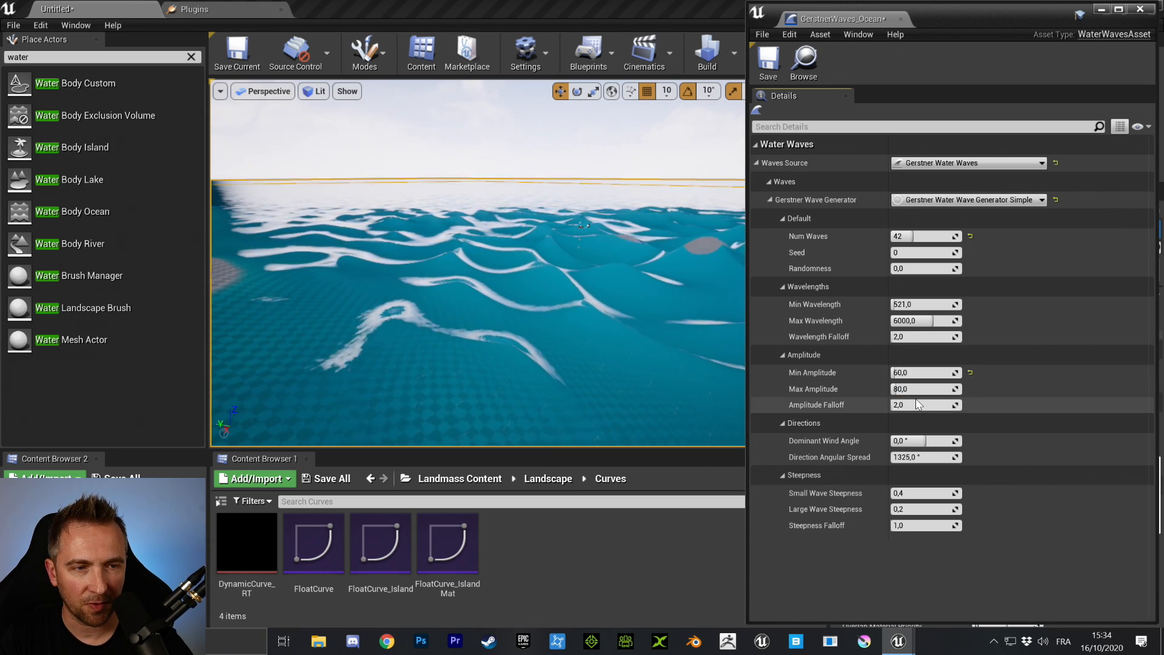
# - Try Amplitude Falloff values of 50, 10 and 0 on the ocean waves, and restore it to 2
pyautogui.click(919, 405)
pyautogui.write('50')
pyautogui.press('Return')
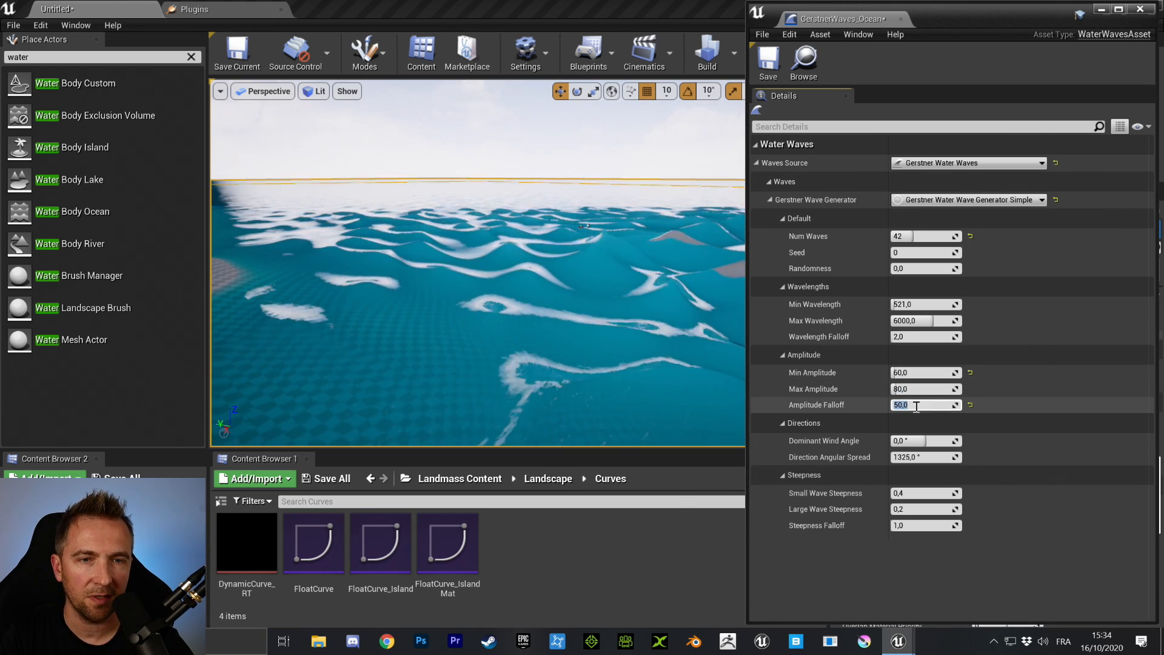
pyautogui.write('10')
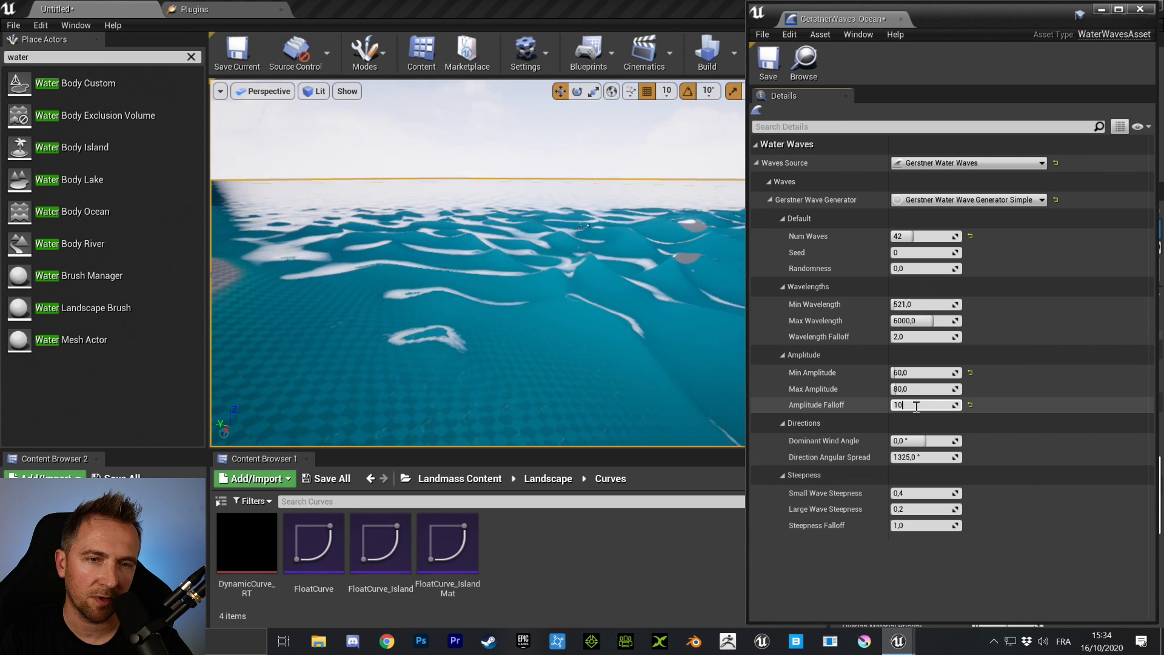
pyautogui.write('2')
pyautogui.press('Return')
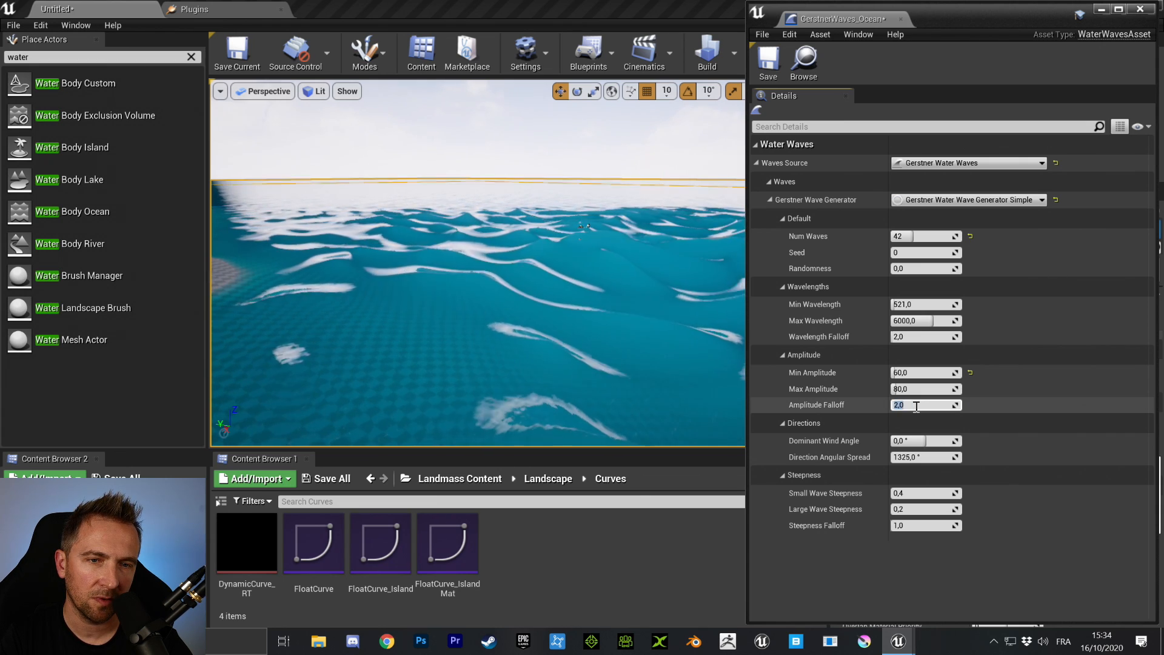
pyautogui.write('0')
pyautogui.press('Return')
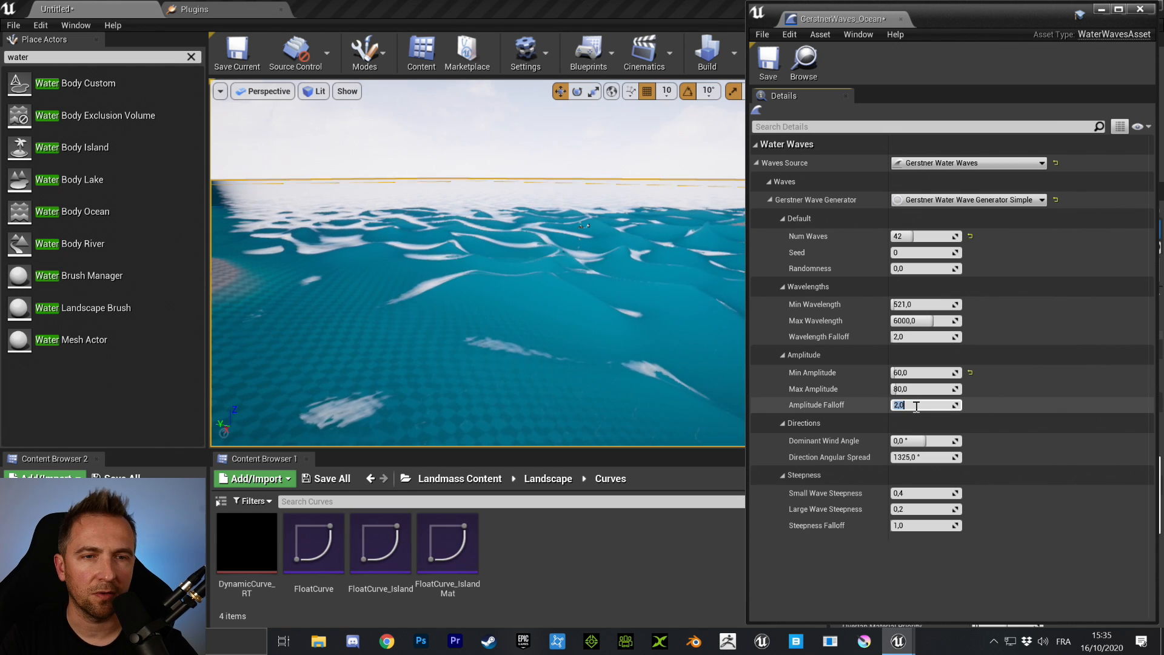
pyautogui.write('2')
pyautogui.press('Return')
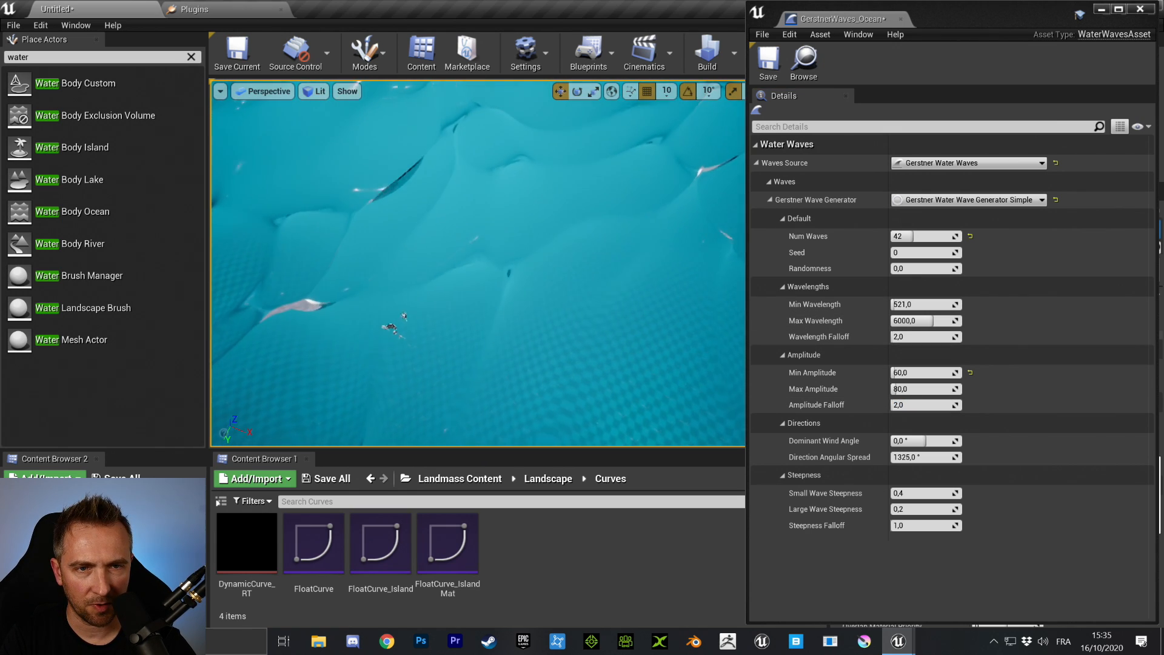
# - Compare Amplitude Falloff 10 with 2 on the waves up close, and reset Min Amplitude to its default of 4
pyautogui.click(926, 405)
pyautogui.write('10')
pyautogui.press('Return')
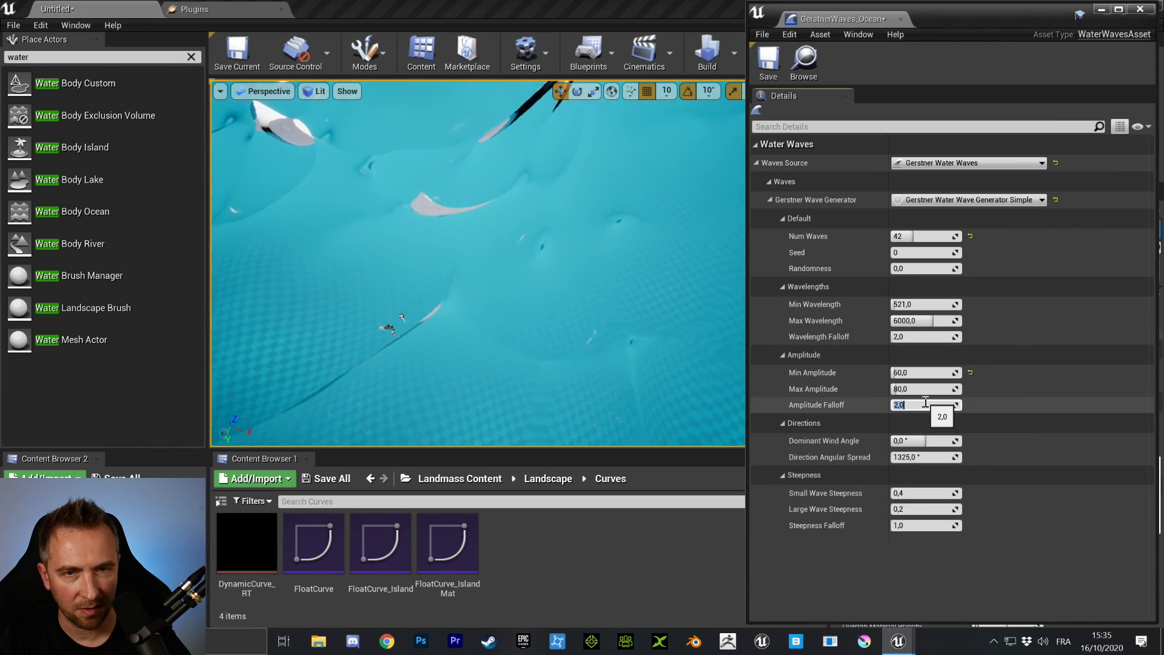
pyautogui.write('2')
pyautogui.press('Return')
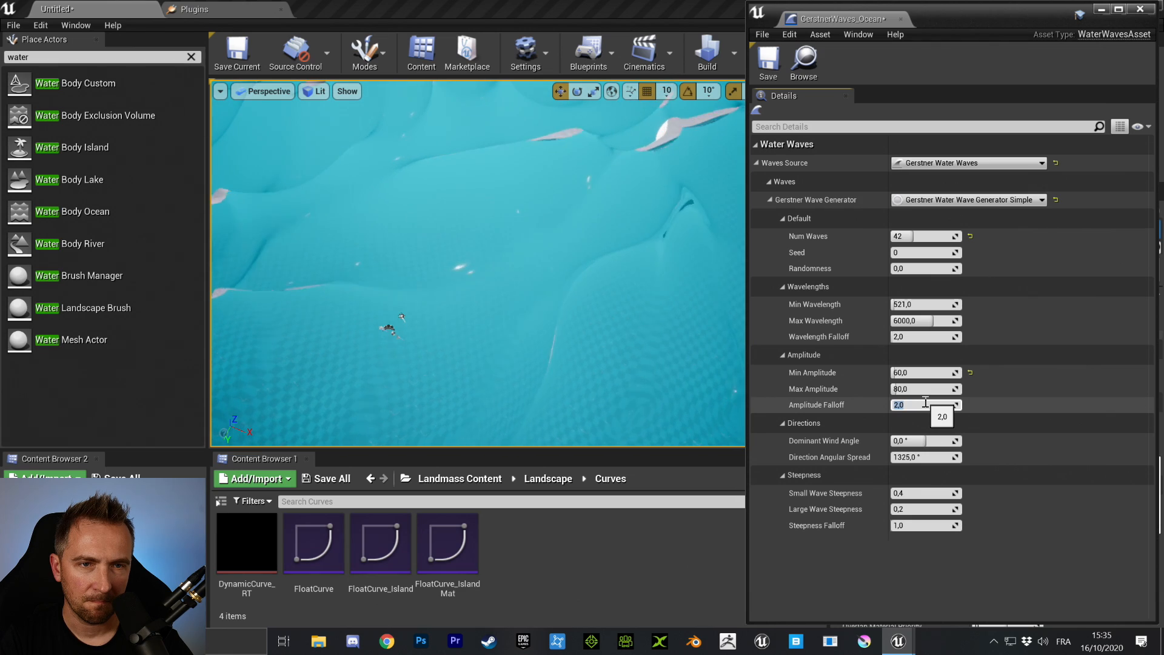
pyautogui.moveTo(658, 302); pyautogui.dragTo(613, 309, button='right')
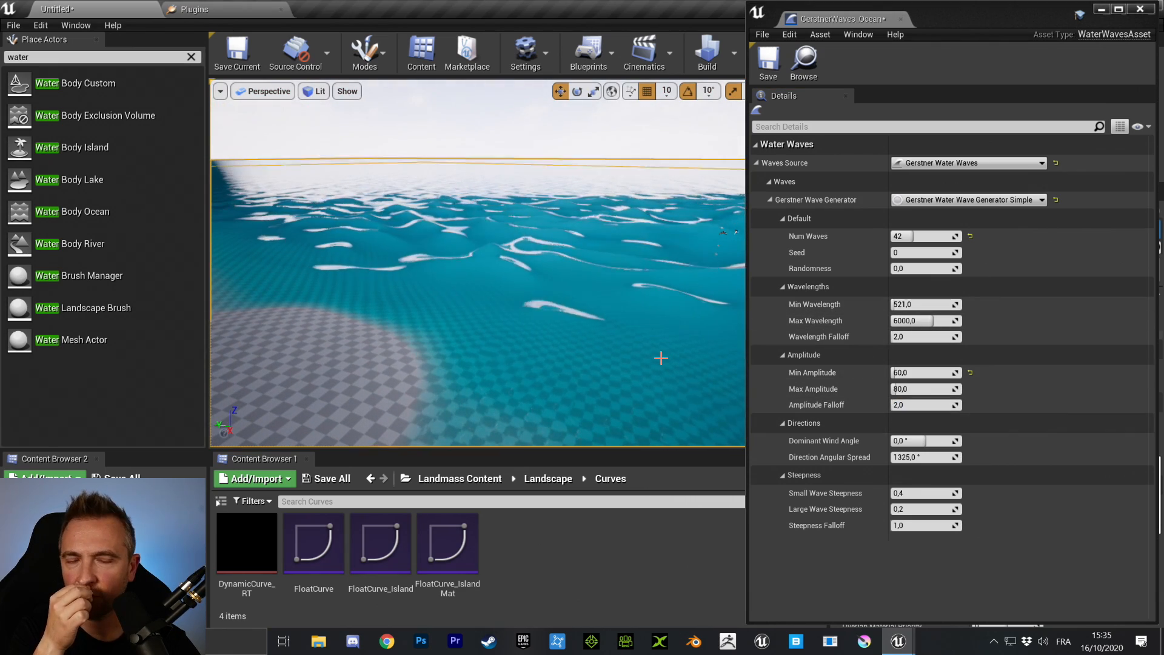
pyautogui.click(970, 373)
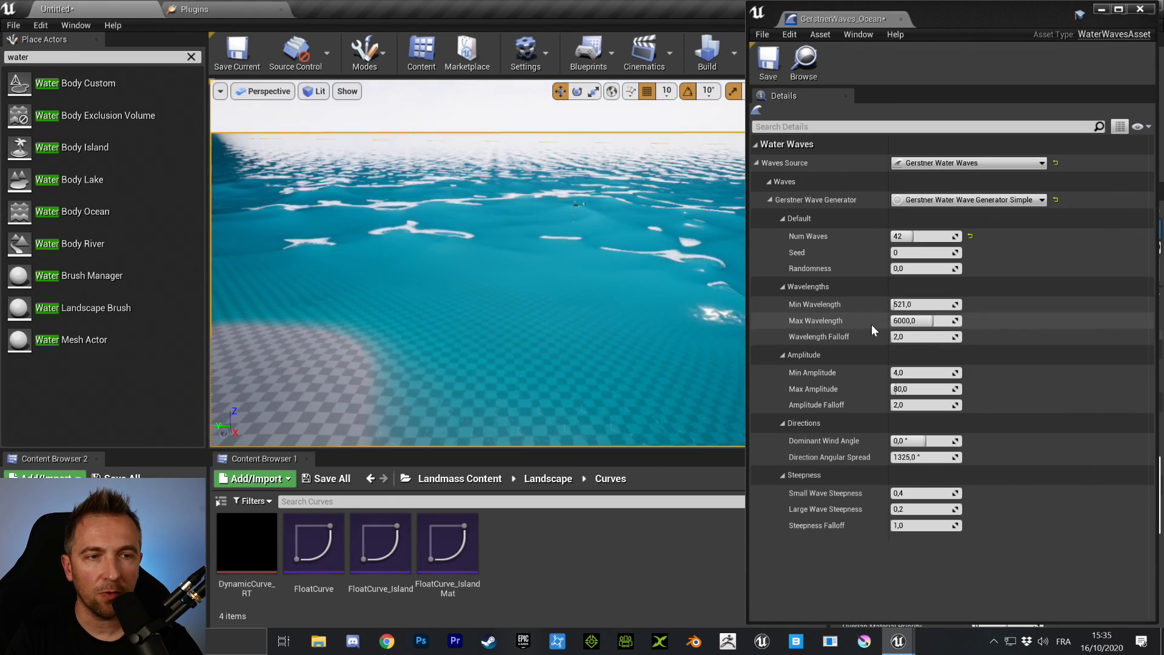
# - Set Min Wavelength to 50 and Max Wavelength to 150, and inspect the waves near the shore
pyautogui.click(939, 302)
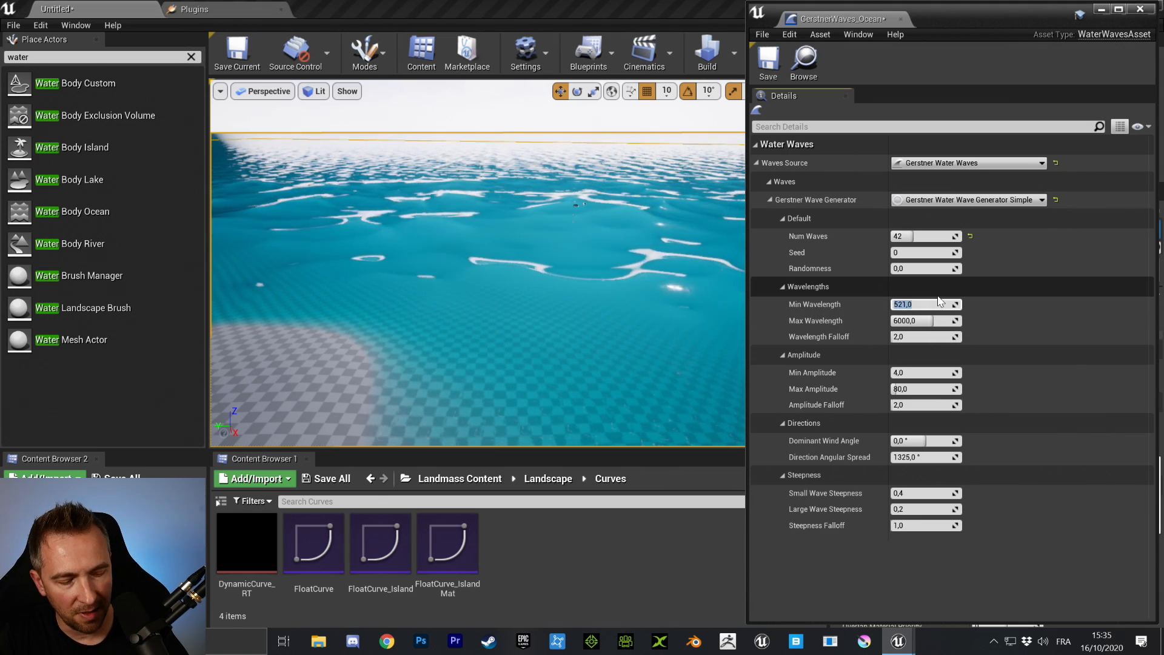
pyautogui.write('50')
pyautogui.press('Tab')
pyautogui.write('1')
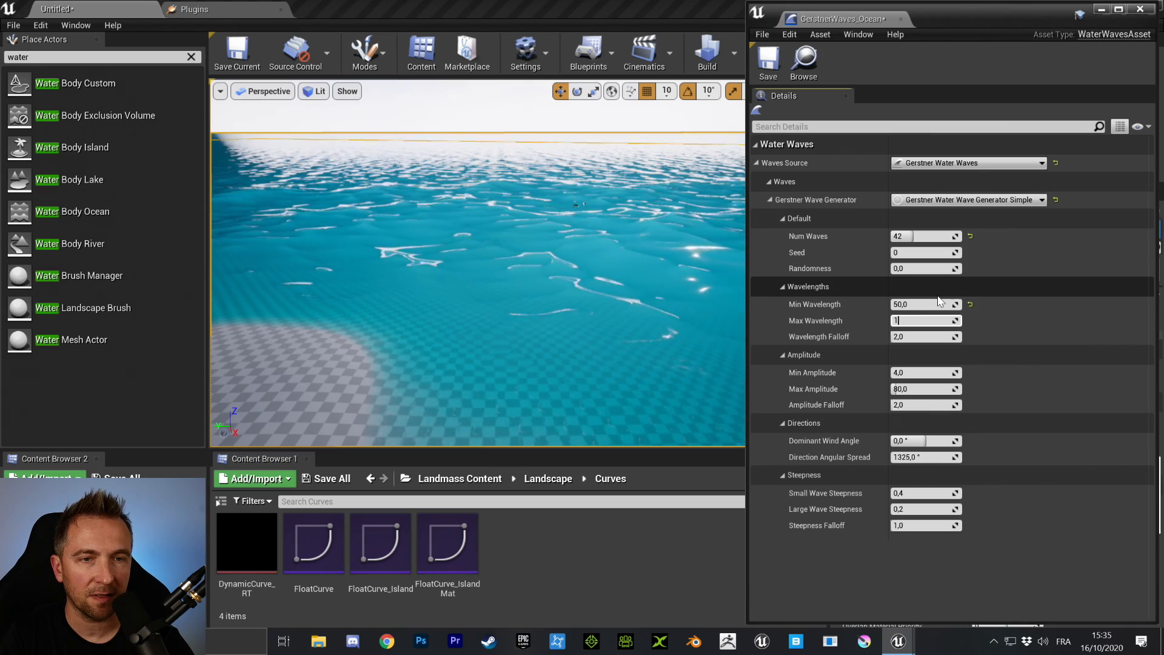
pyautogui.write('50')
pyautogui.press('Return')
pyautogui.moveTo(654, 334); pyautogui.dragTo(597, 351, button='right')
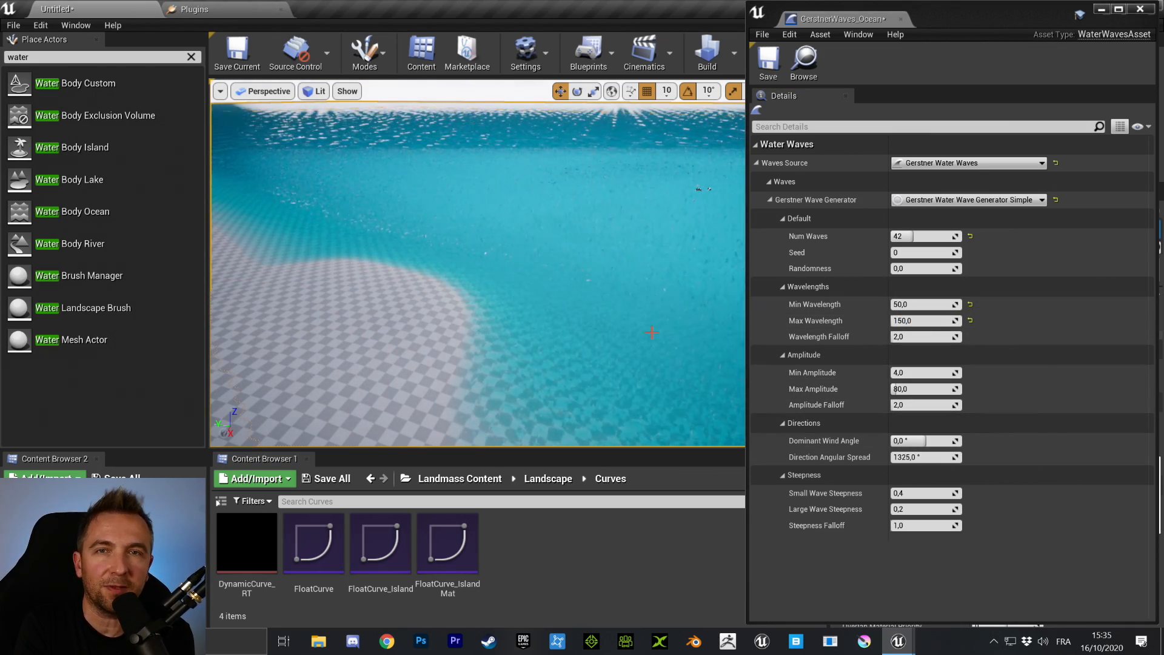
# - Try a Min Wavelength of about 7098 and a Max Wavelength of about 5864, and reset both to their defaults
pyautogui.moveTo(909, 320); pyautogui.dragTo(970, 307)
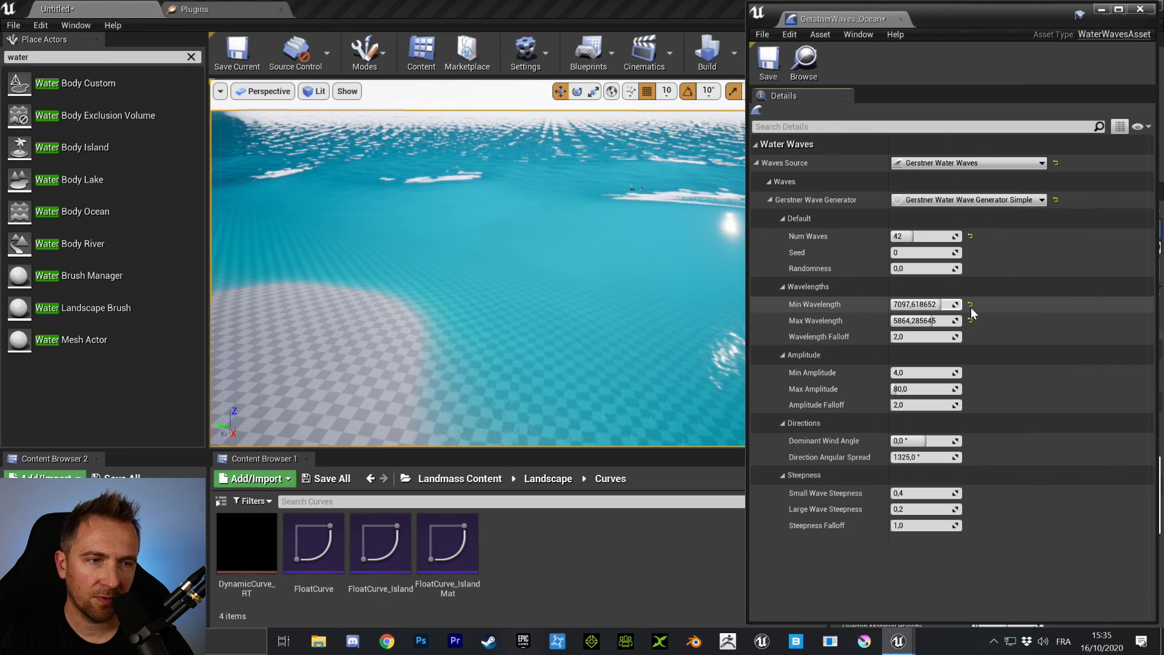
pyautogui.click(970, 304)
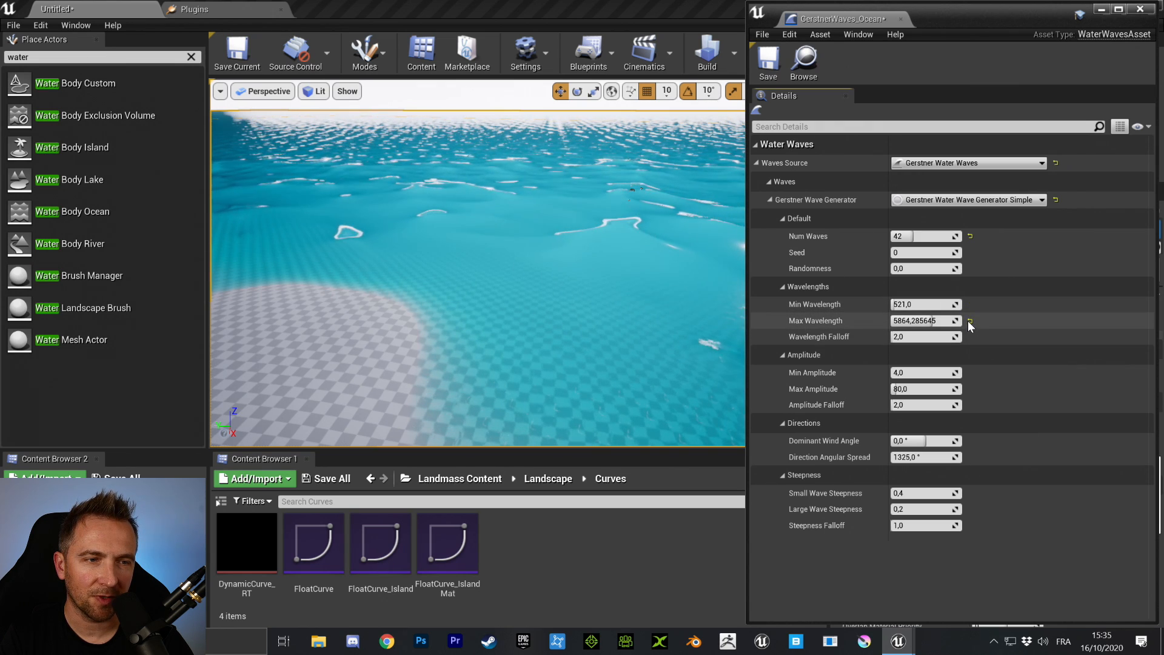
pyautogui.click(970, 320)
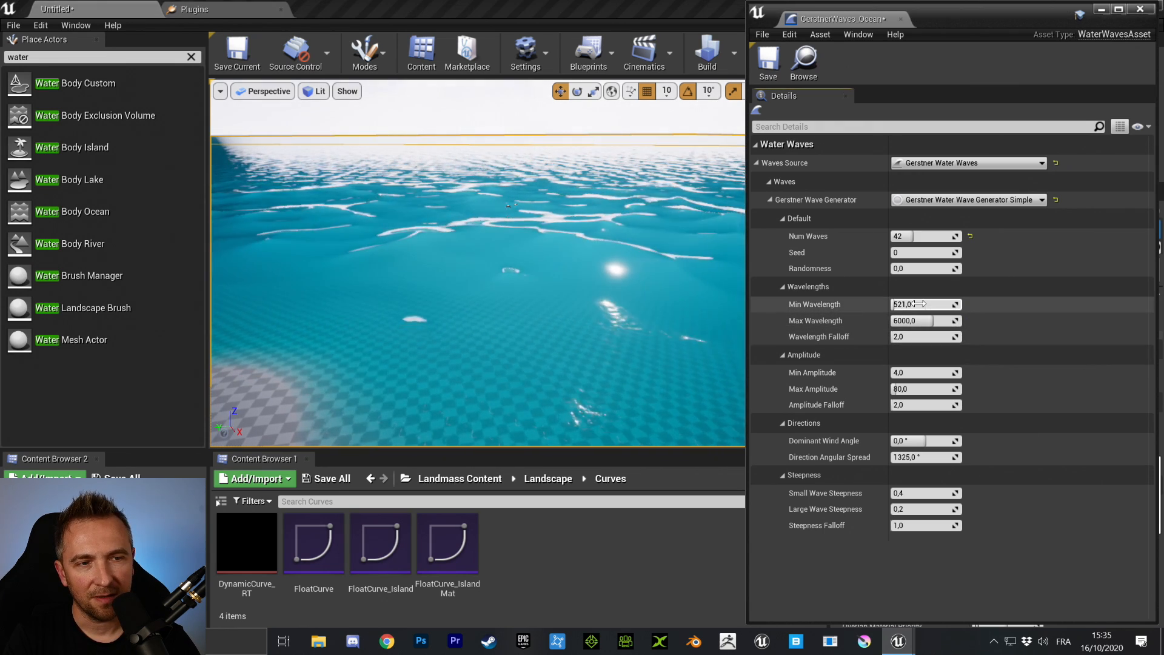
# - Try a Min Wavelength of about 1156 with Min Amplitude 15 and 30, and inspect the waves at sea level
pyautogui.moveTo(914, 304); pyautogui.dragTo(918, 305)
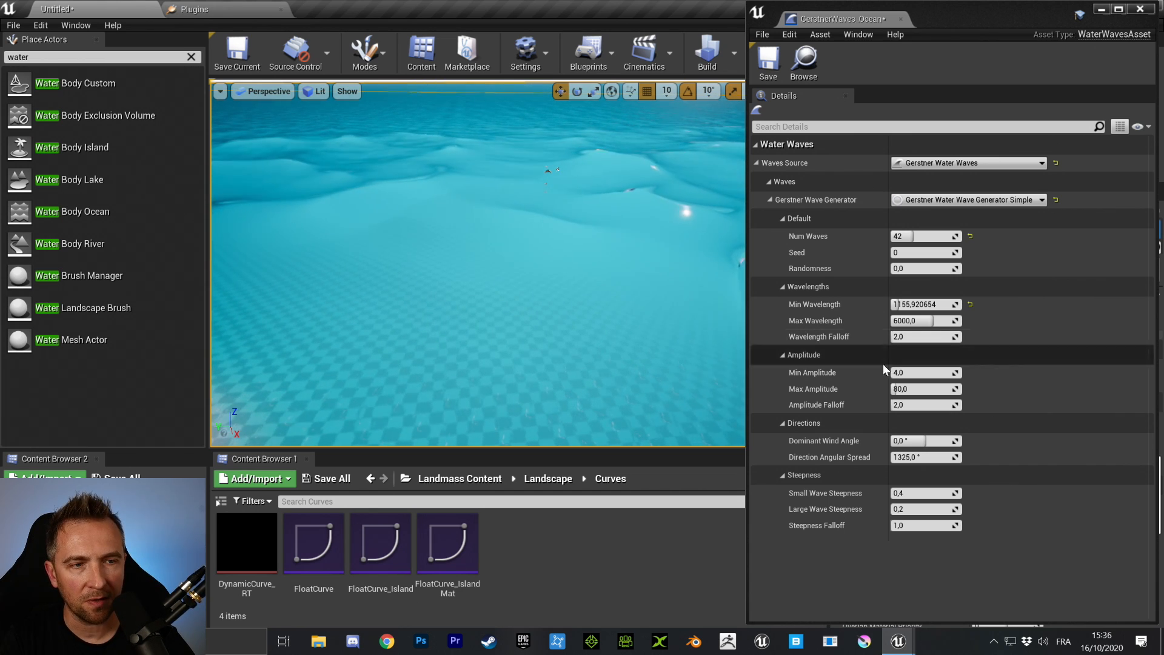
pyautogui.click(912, 373)
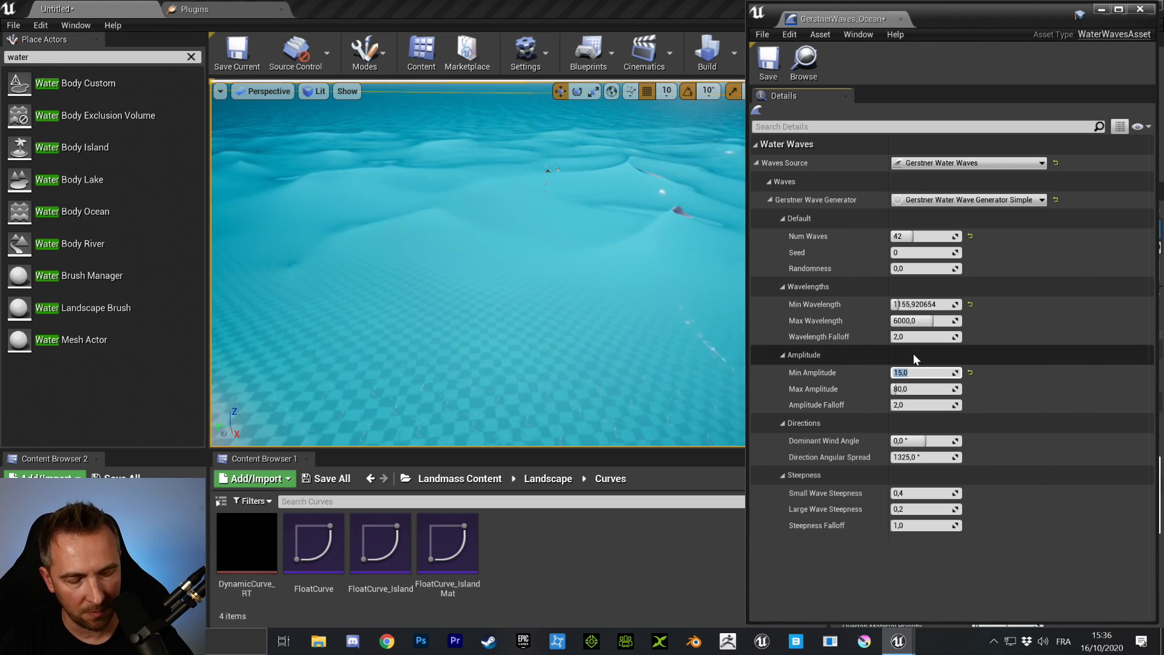
pyautogui.write('30')
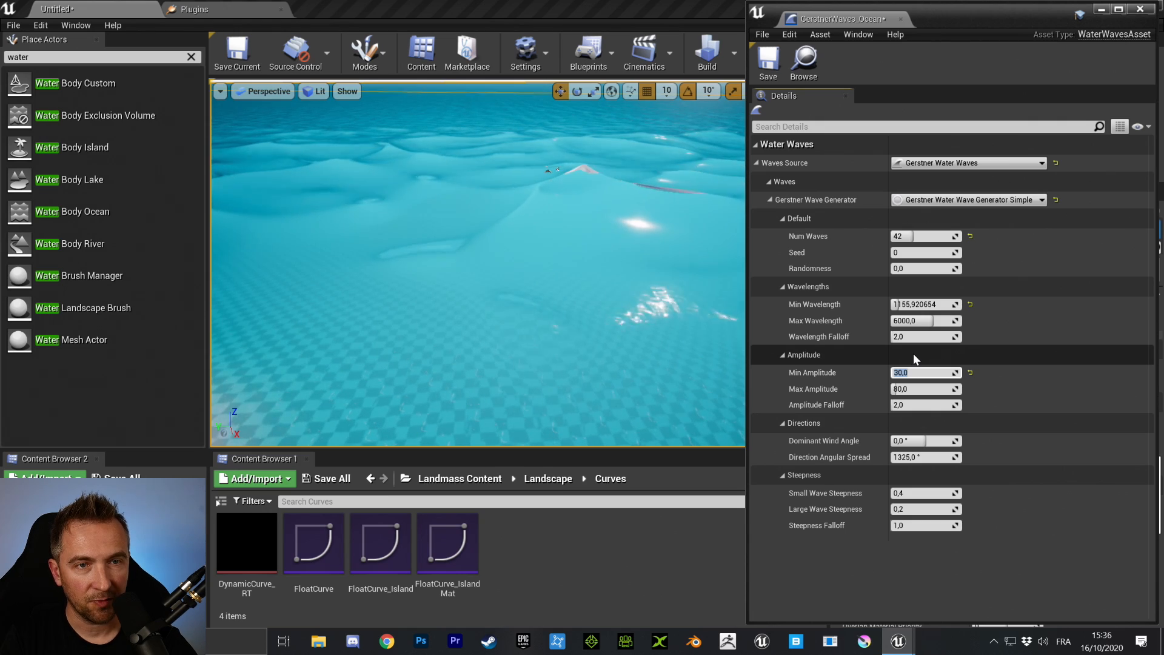
pyautogui.press('Return')
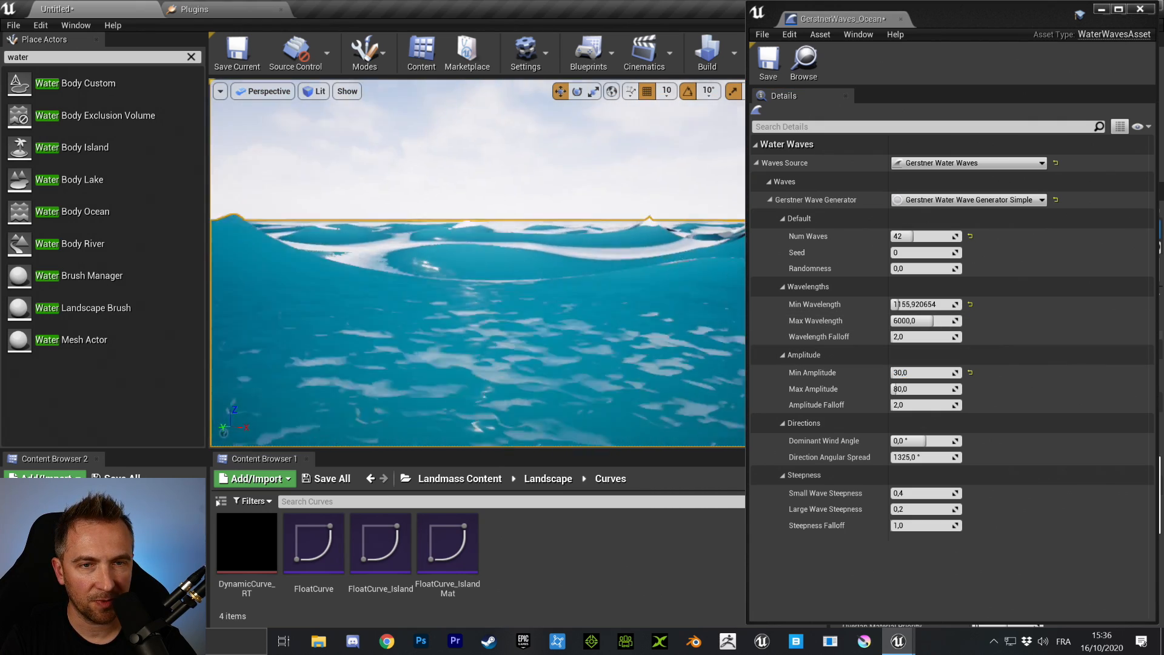
pyautogui.click(603, 253)
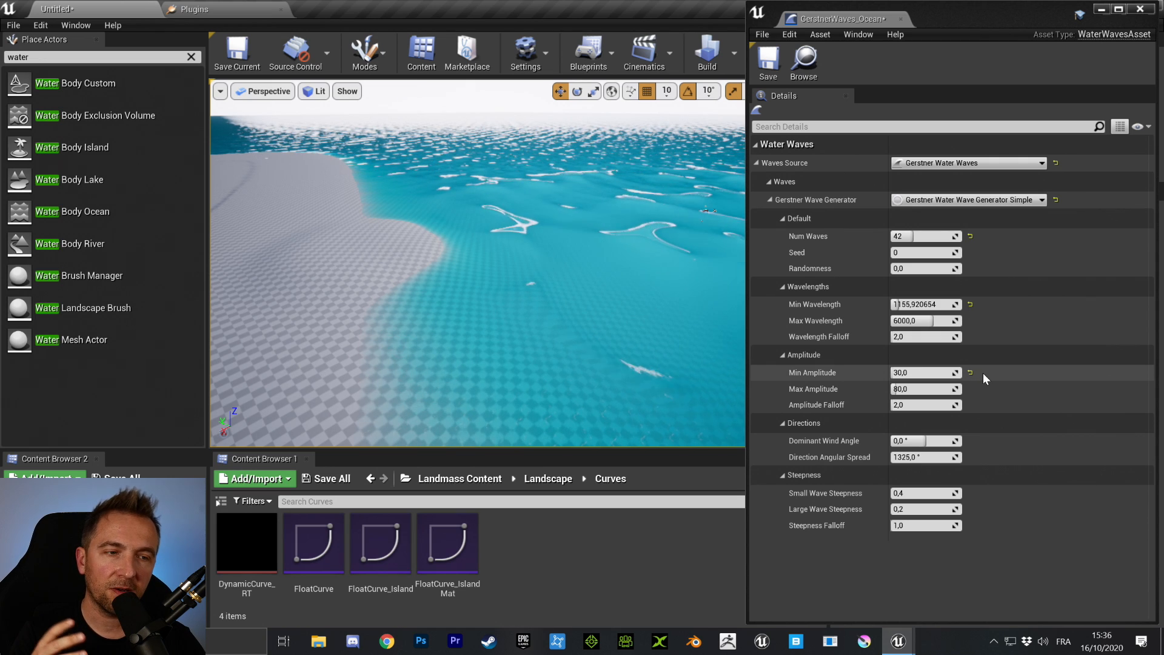
# - Reset Min Amplitude, Min Wavelength and Num Waves of the wave generator to their defaults
pyautogui.click(970, 373)
pyautogui.click(970, 304)
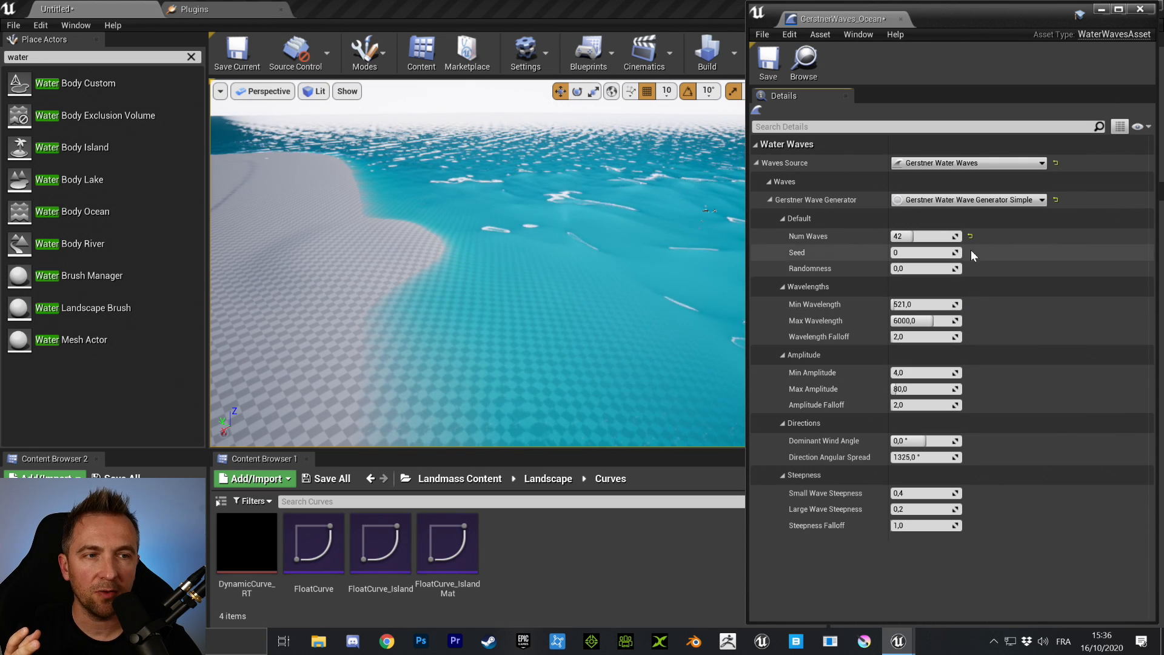
pyautogui.click(971, 236)
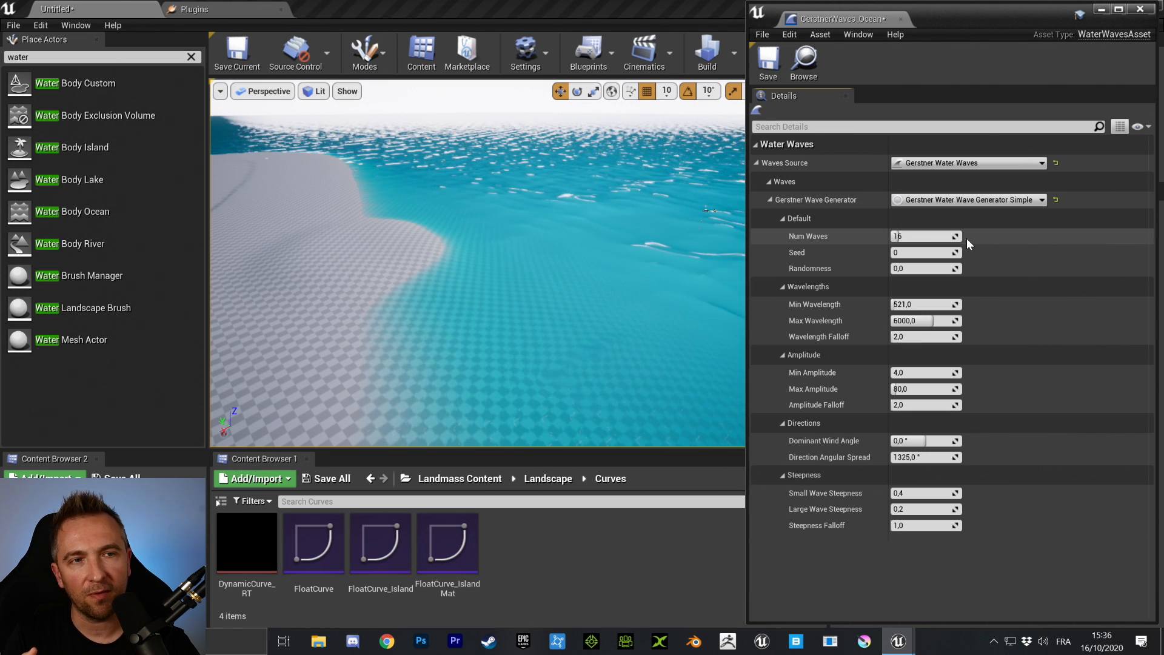
# - Try to save the GerstnerWaves_Ocean asset, cancel the save and close the Message Log
pyautogui.click(768, 61)
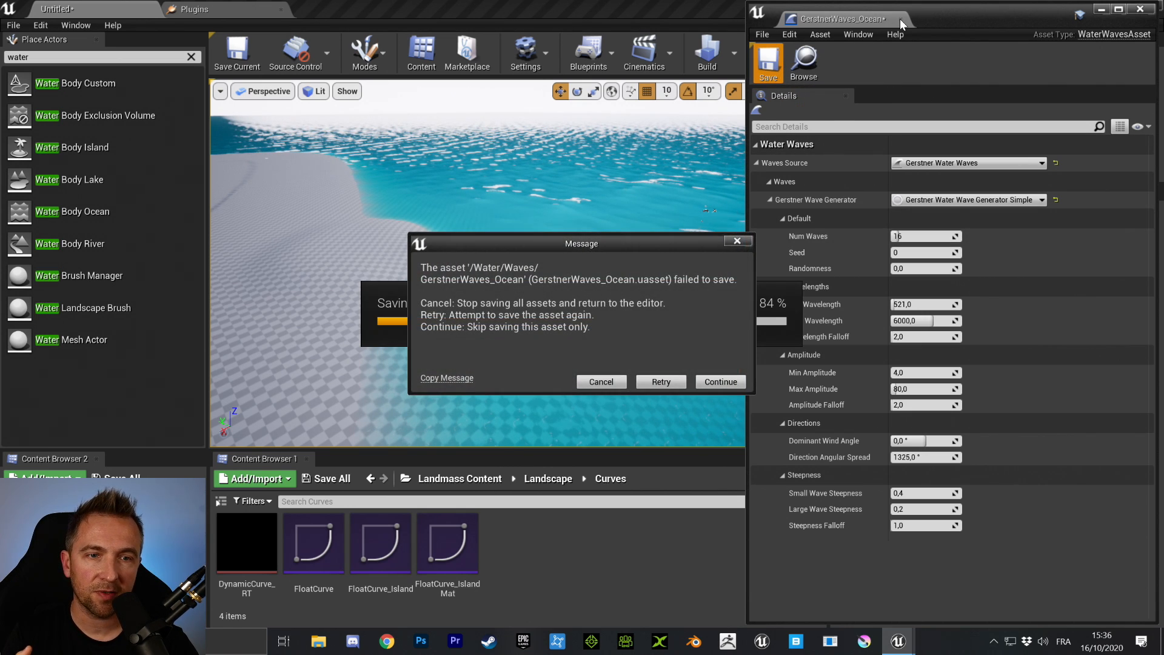
pyautogui.click(619, 382)
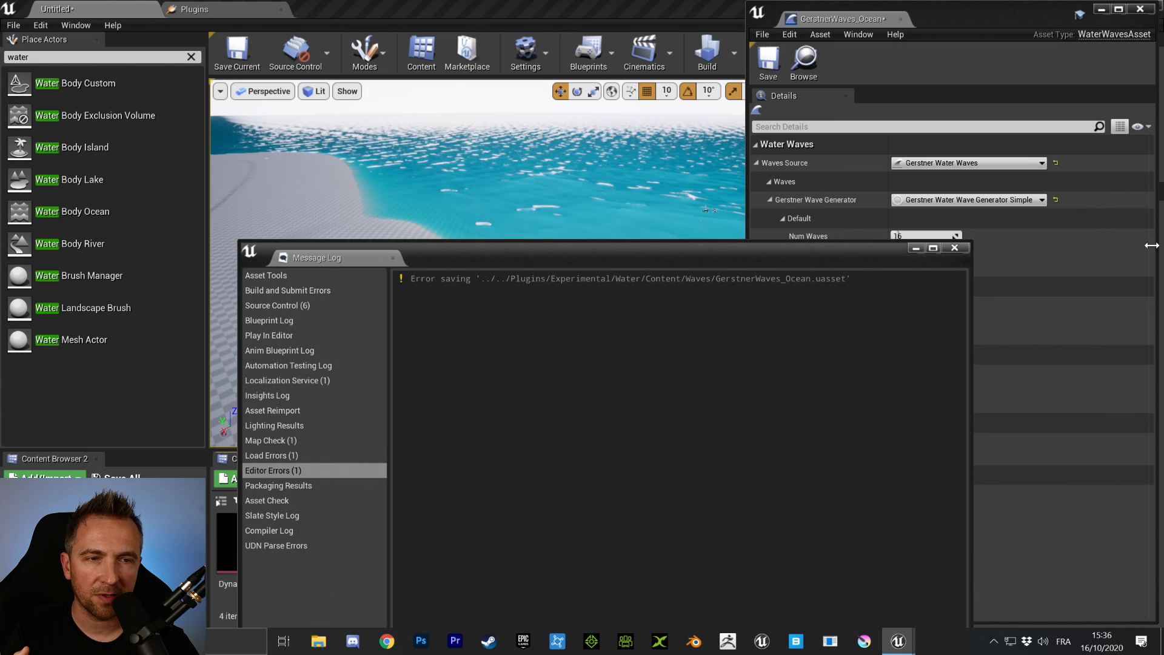
pyautogui.click(961, 252)
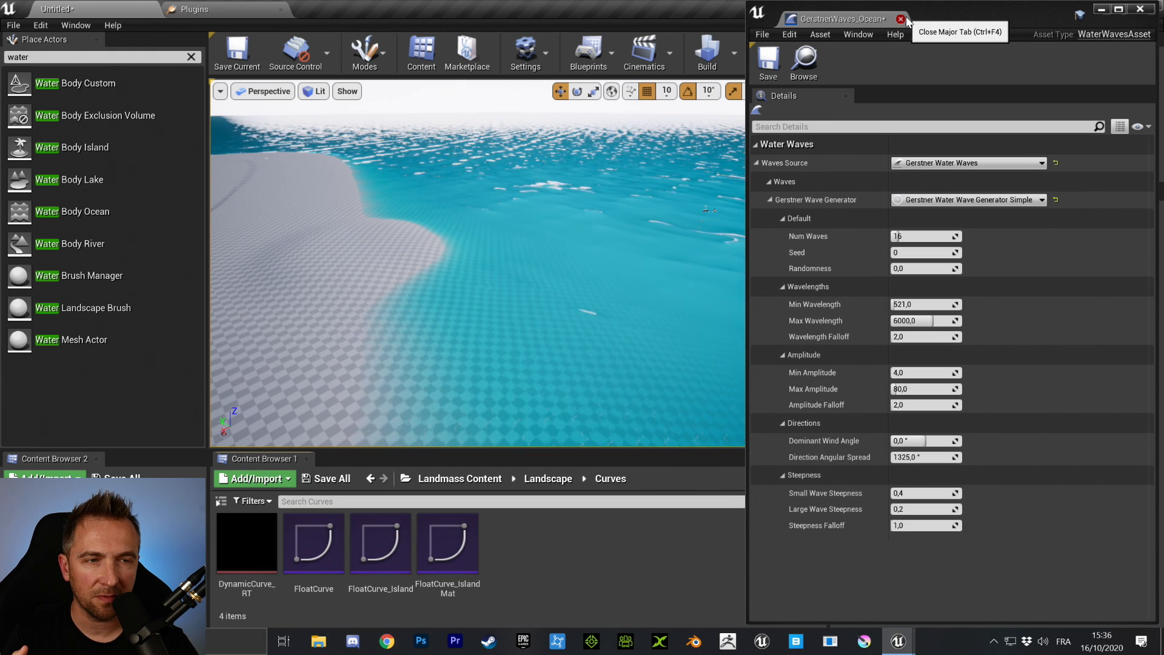
# - Reset the asset's Waves Source and choose Gerstner Water Waves for it again
pyautogui.click(1055, 162)
pyautogui.click(1012, 164)
pyautogui.click(969, 204)
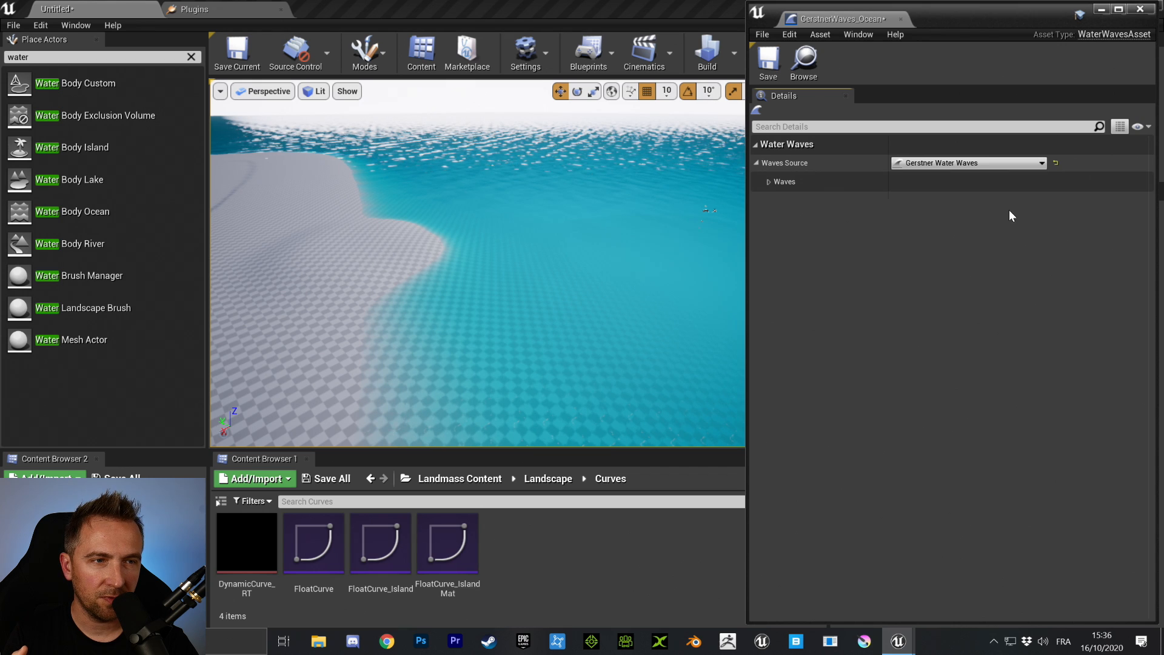
# - Try to save the GerstnerWaves_Ocean asset, cancel the save, and close the Message Log and the asset's editor
pyautogui.click(787, 181)
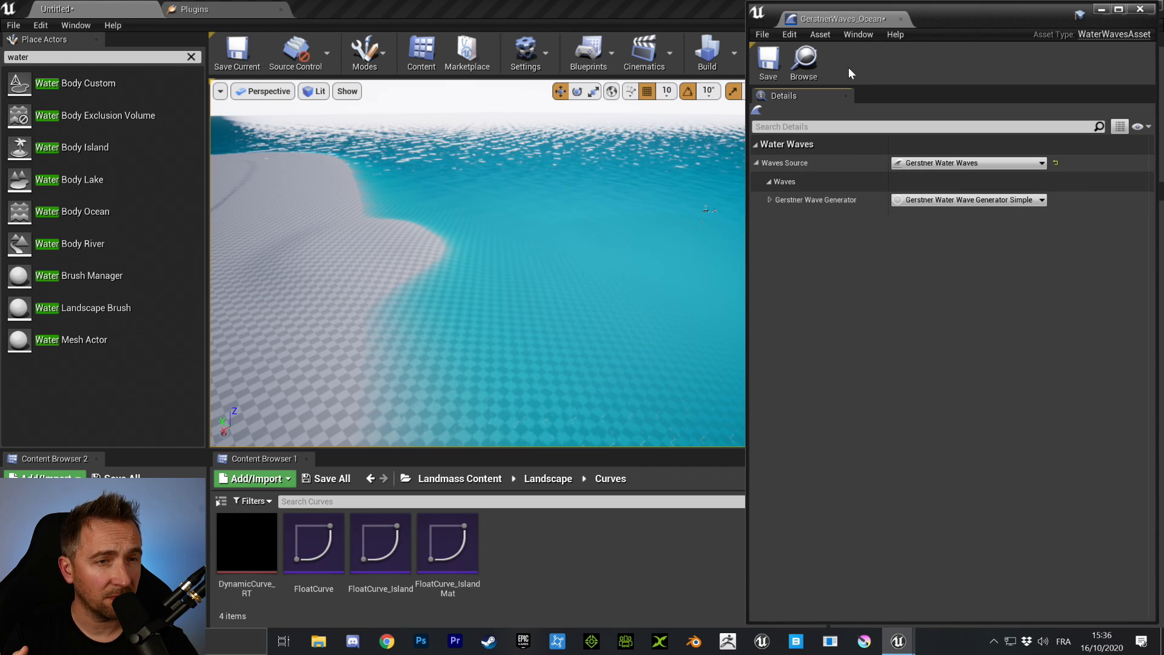
pyautogui.click(768, 60)
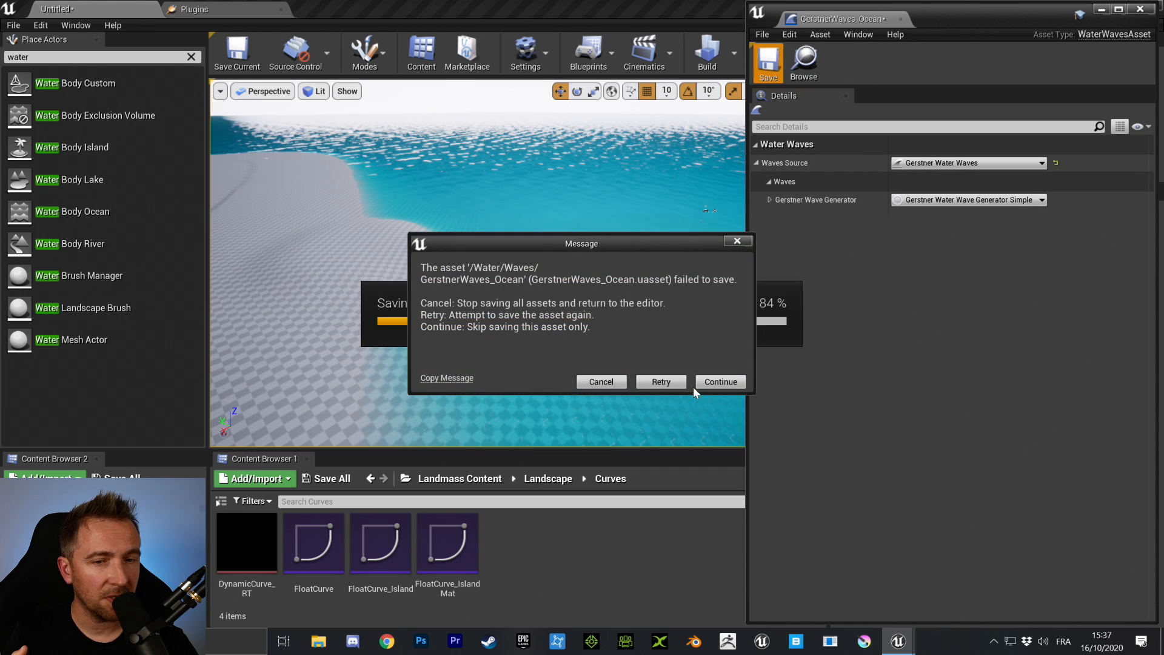
pyautogui.moveTo(898, 641)
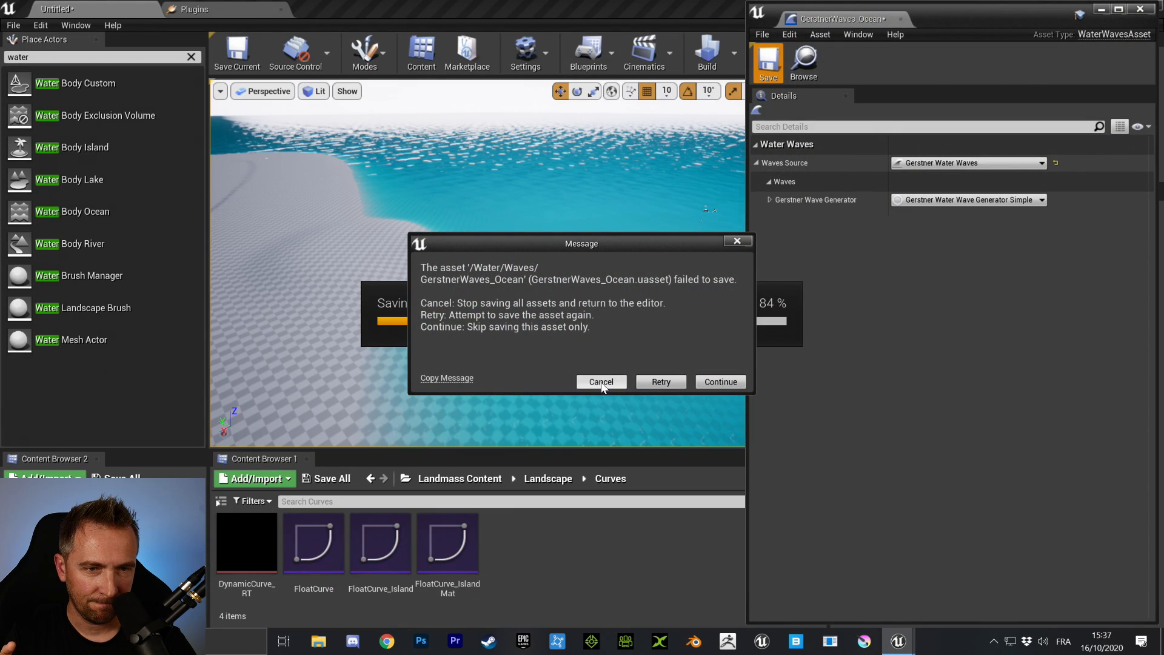
pyautogui.click(602, 382)
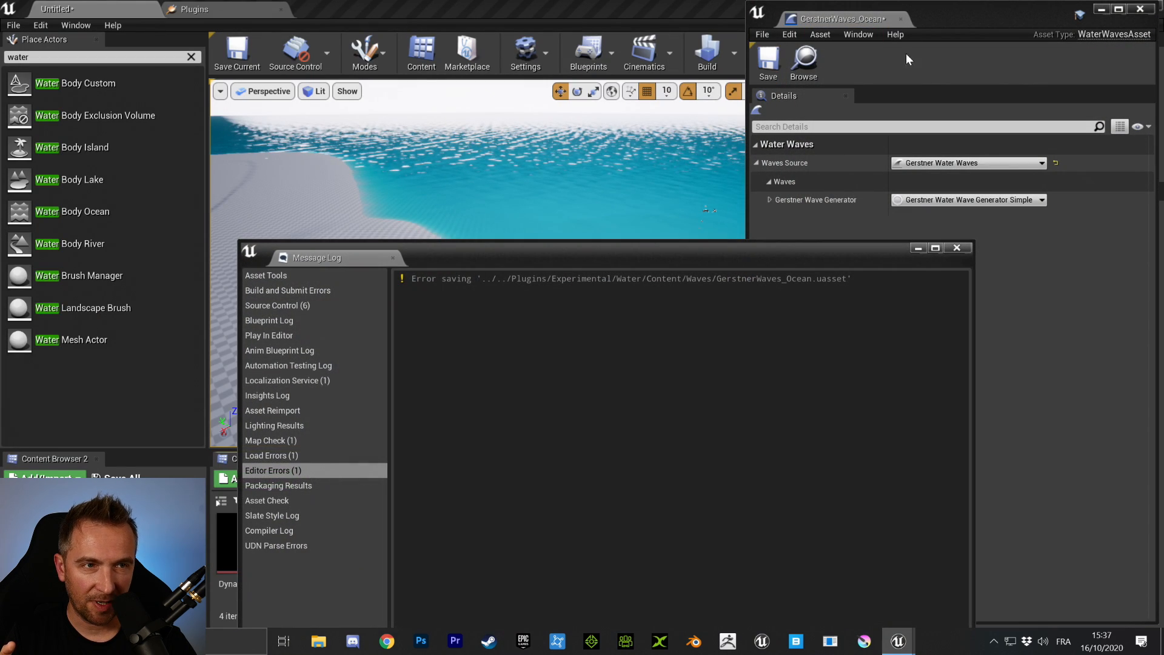
pyautogui.click(957, 248)
pyautogui.click(901, 20)
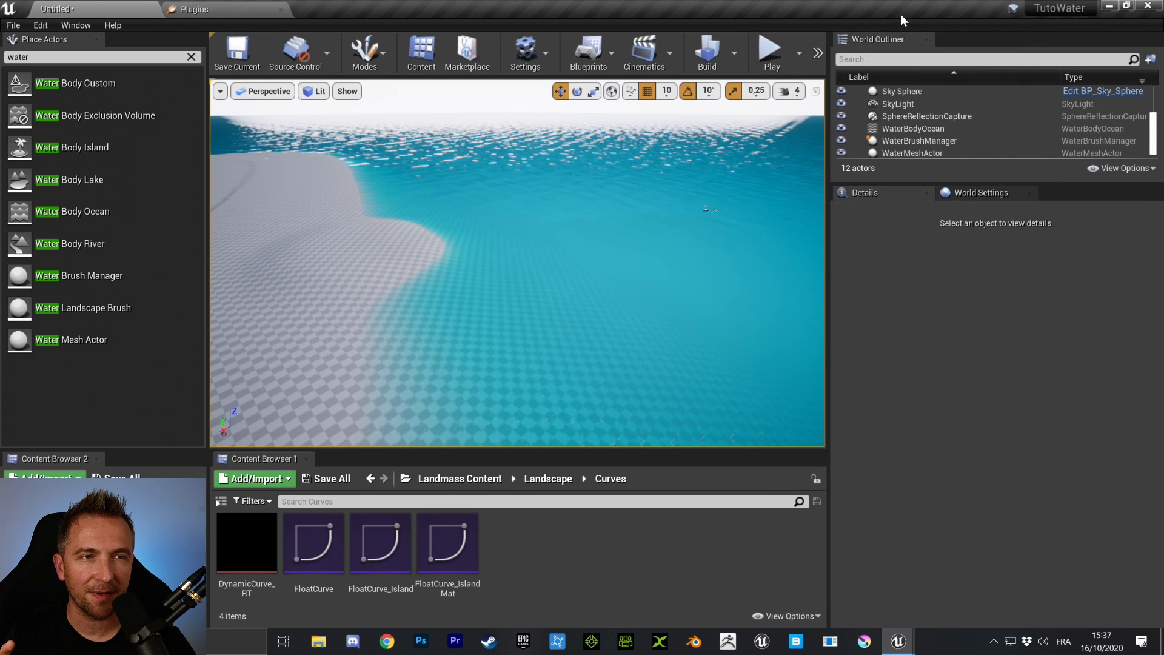
# - Enlarge the World Outliner and look through the WaterBodyOcean, WaterBrushManager and WaterMeshActor entries
pyautogui.moveTo(611, 268); pyautogui.dragTo(531, 277, button='right')
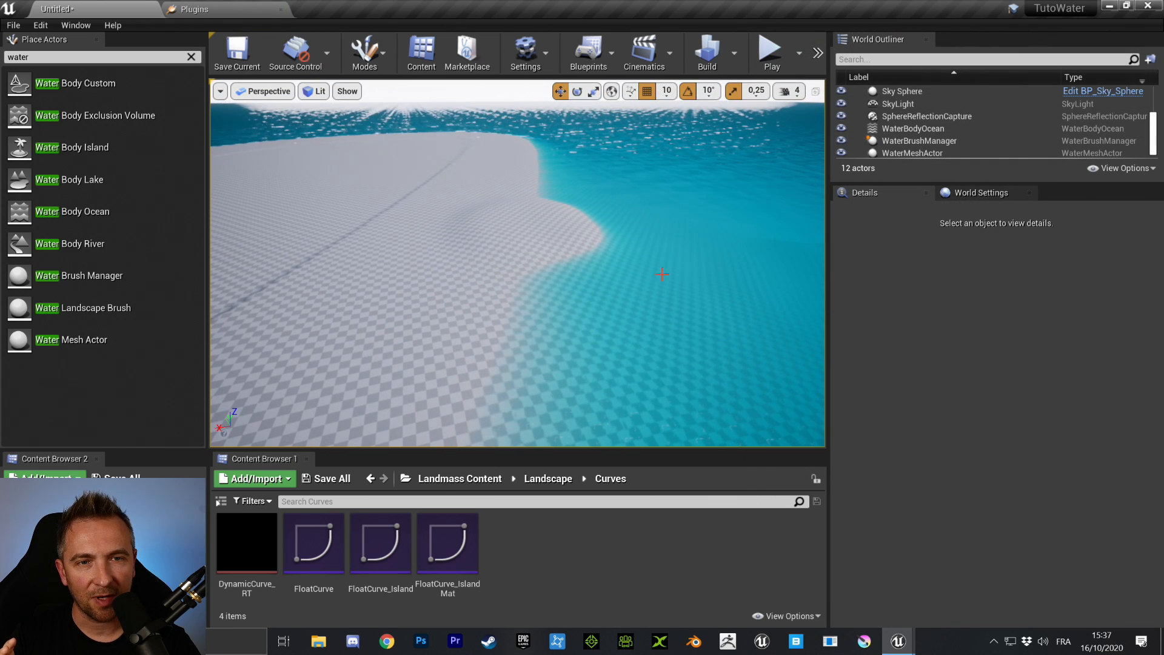
pyautogui.click(909, 128)
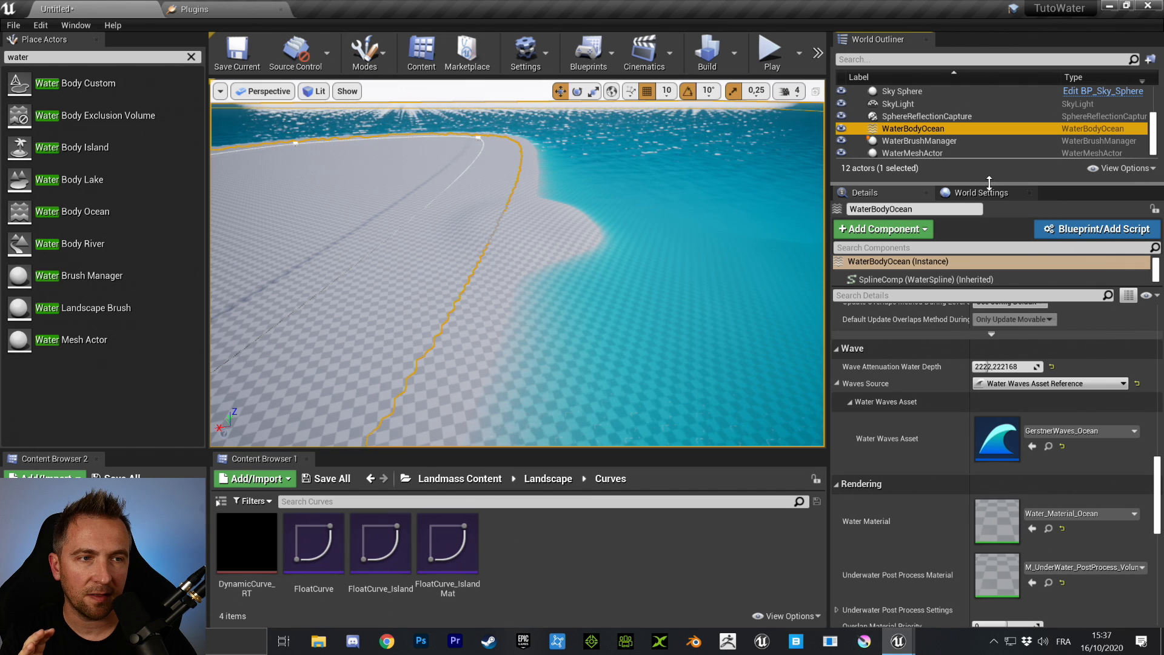
pyautogui.moveTo(989, 183); pyautogui.dragTo(988, 416)
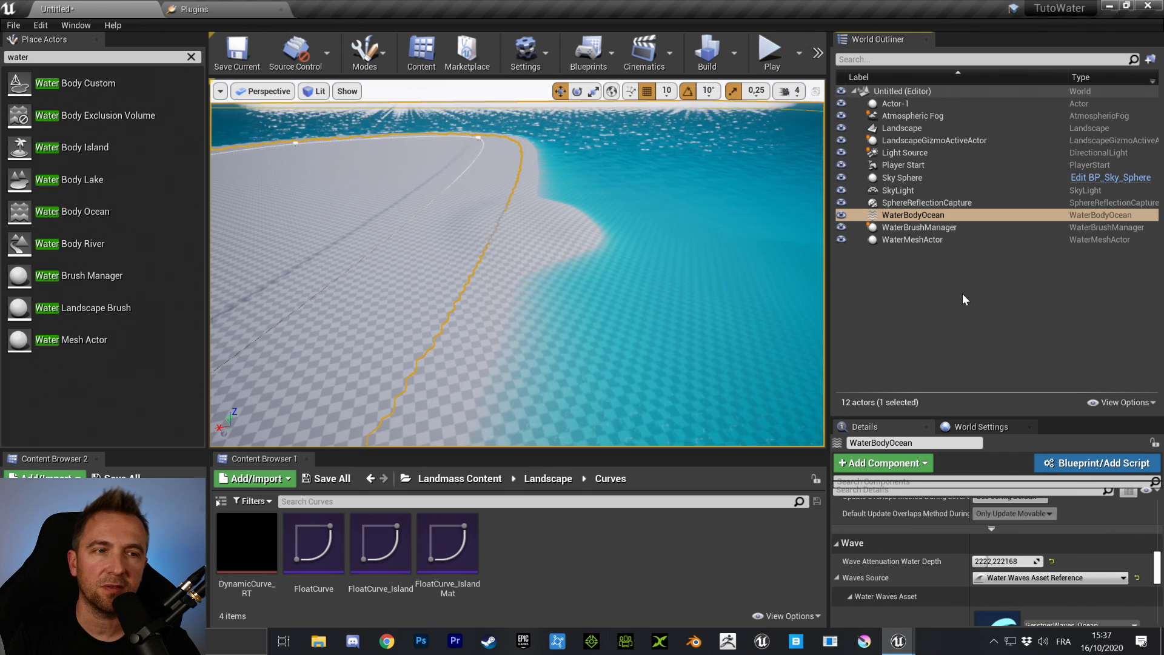
pyautogui.click(911, 229)
pyautogui.click(911, 242)
pyautogui.click(911, 227)
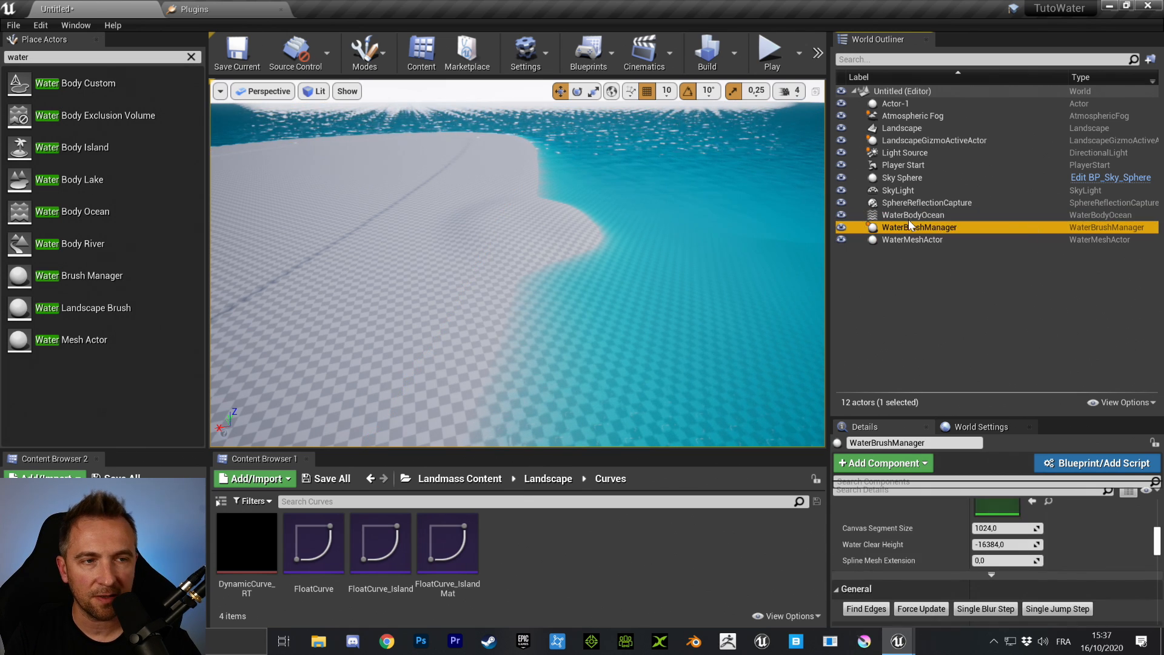
pyautogui.click(909, 217)
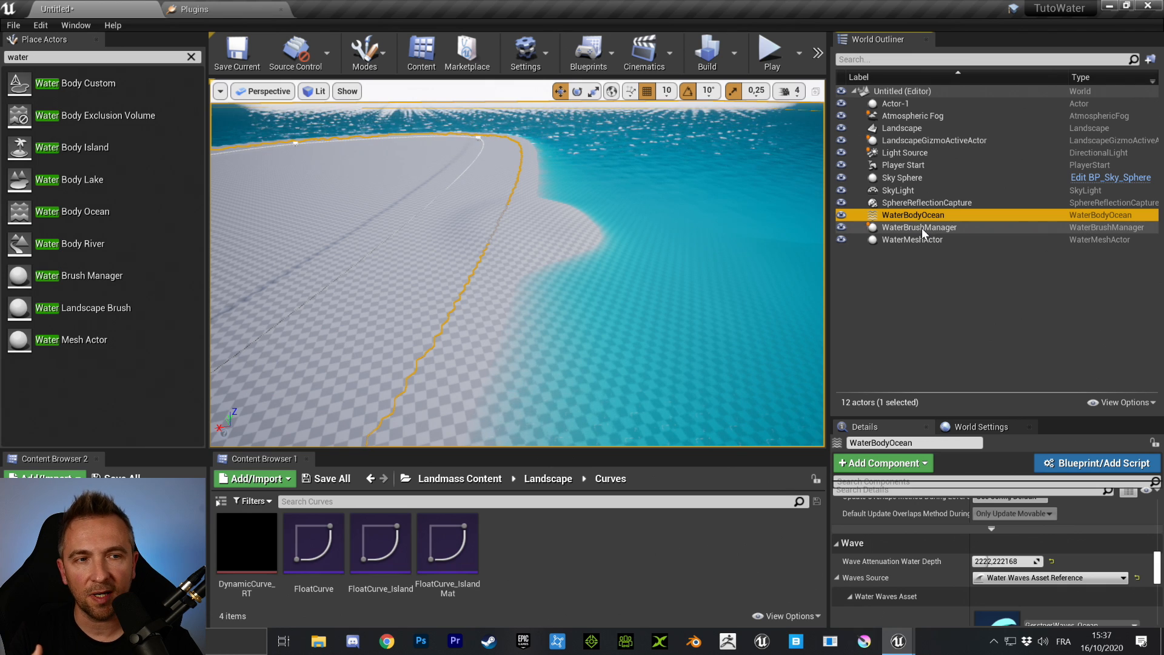
pyautogui.click(921, 228)
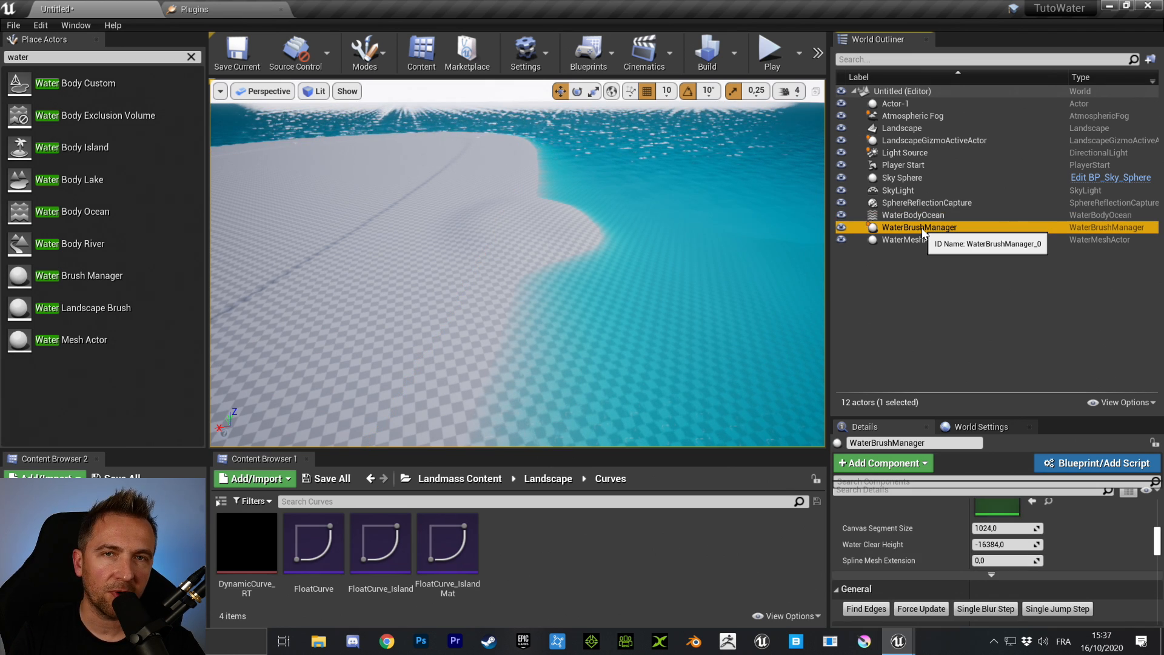
# - Compare the placeable Water Brush Manager and other water actors with the WaterMeshActor already in the level
pyautogui.click(97, 277)
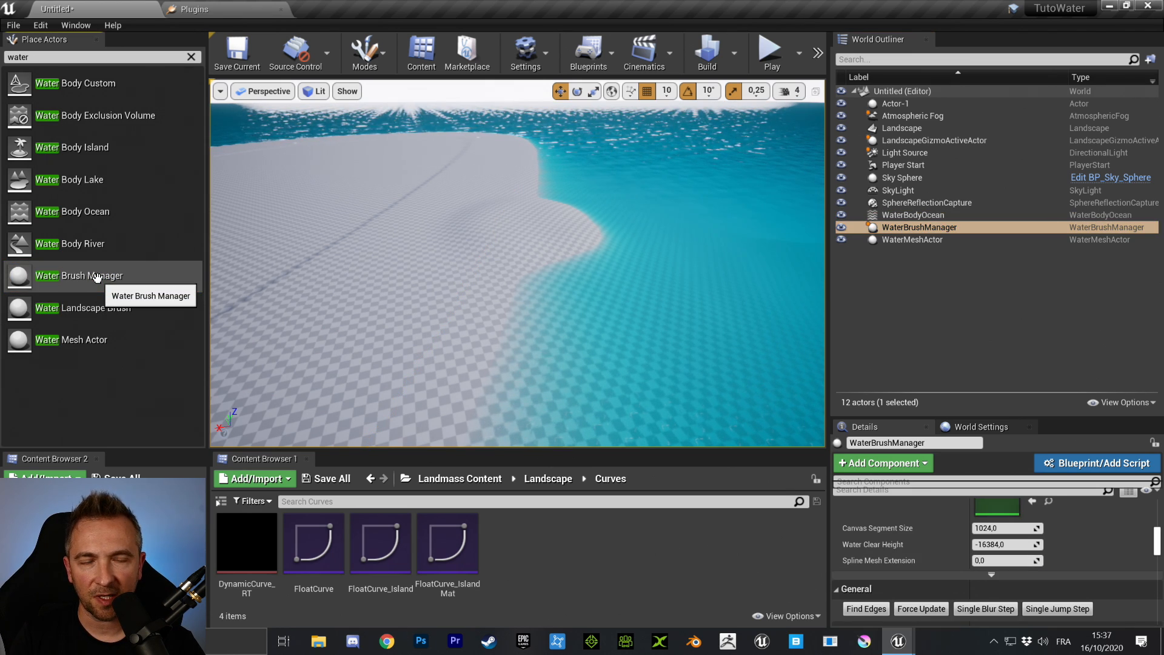
pyautogui.moveTo(97, 277); pyautogui.dragTo(661, 232)
pyautogui.click(941, 240)
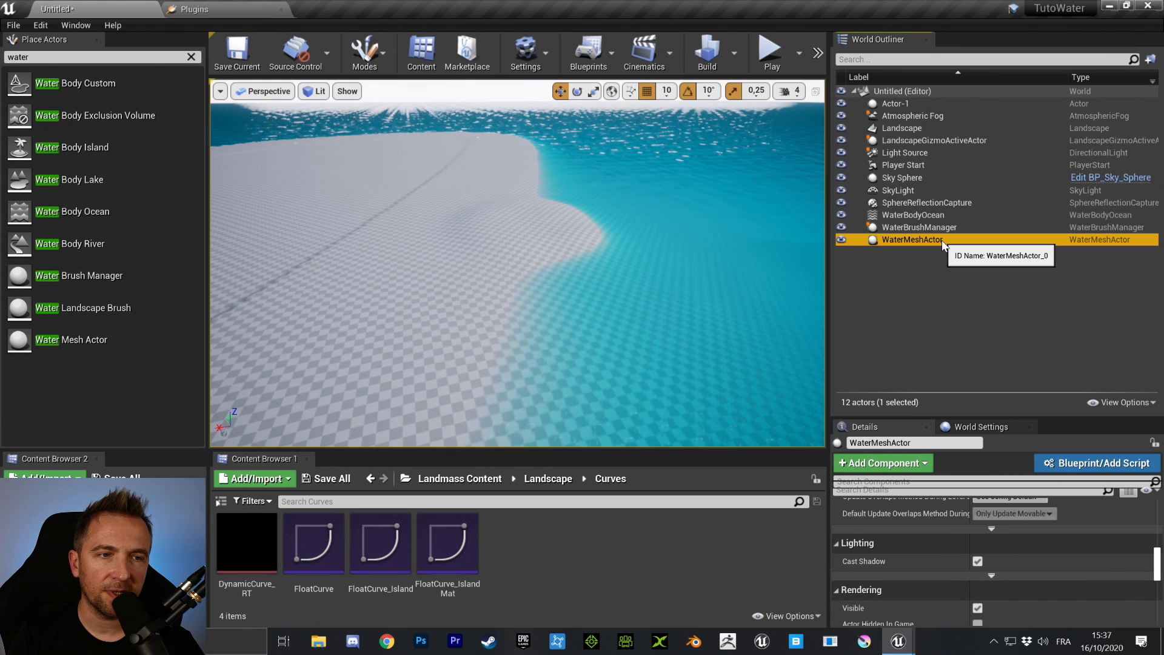
pyautogui.click(92, 328)
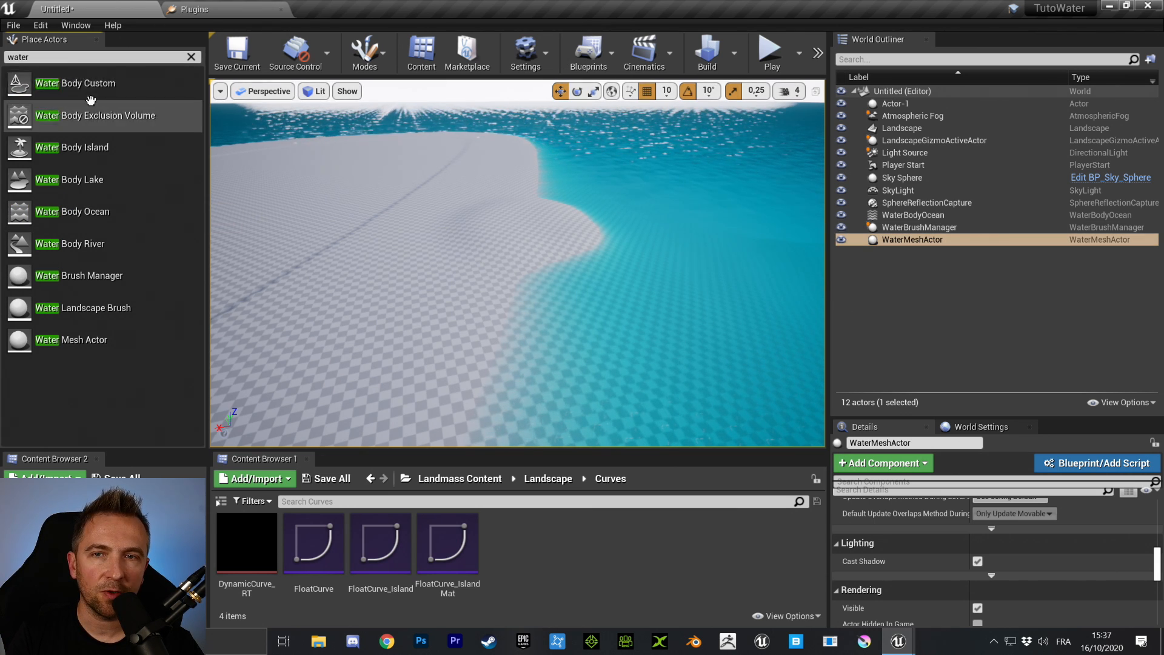
pyautogui.moveTo(81, 87); pyautogui.dragTo(95, 84)
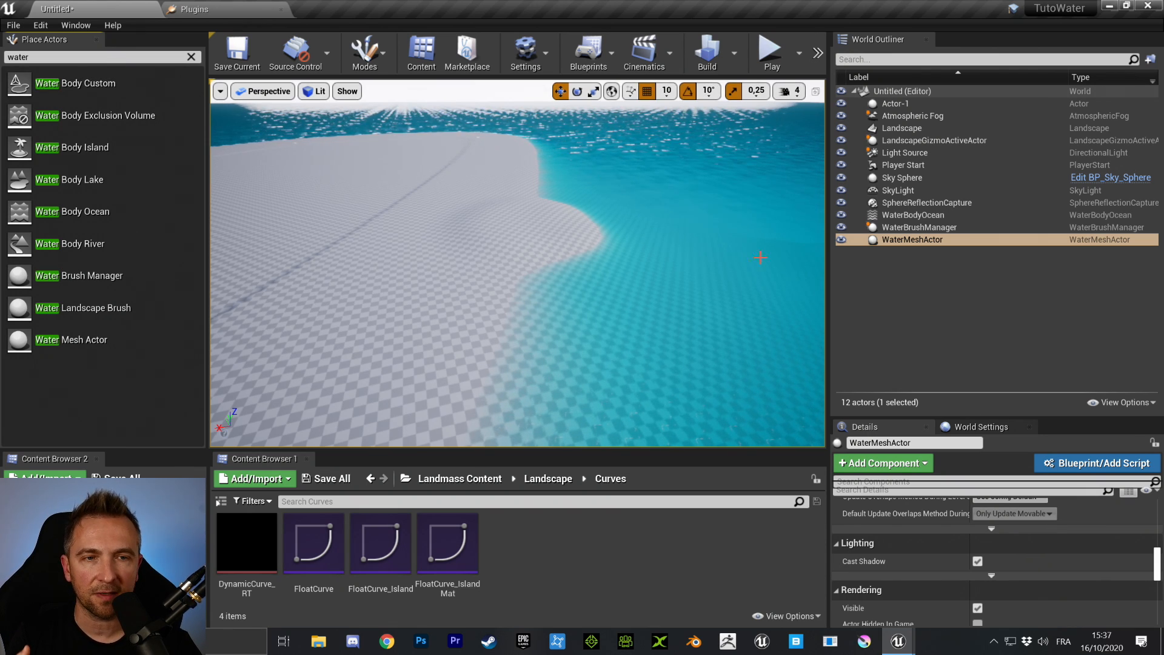
# - Examine the WaterBrushManager's Projection and Scene Capture settings and compare its Texture Target with the island seen from above
pyautogui.click(952, 229)
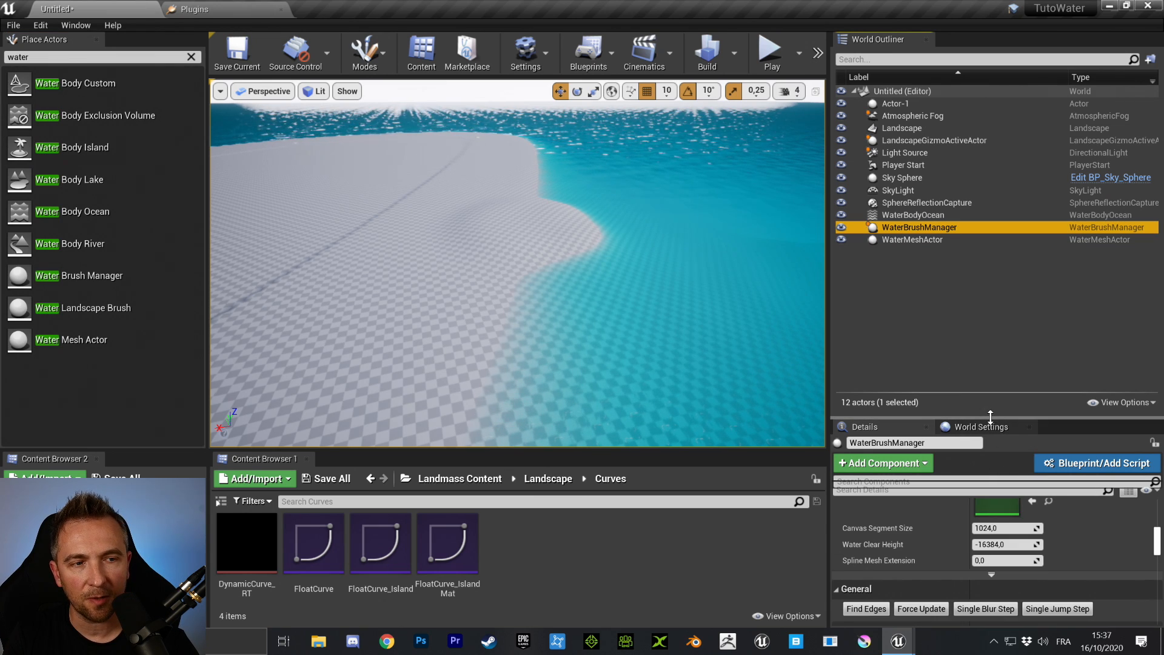
pyautogui.moveTo(1031, 417); pyautogui.dragTo(992, 268)
pyautogui.scroll(15, 1097, 456)
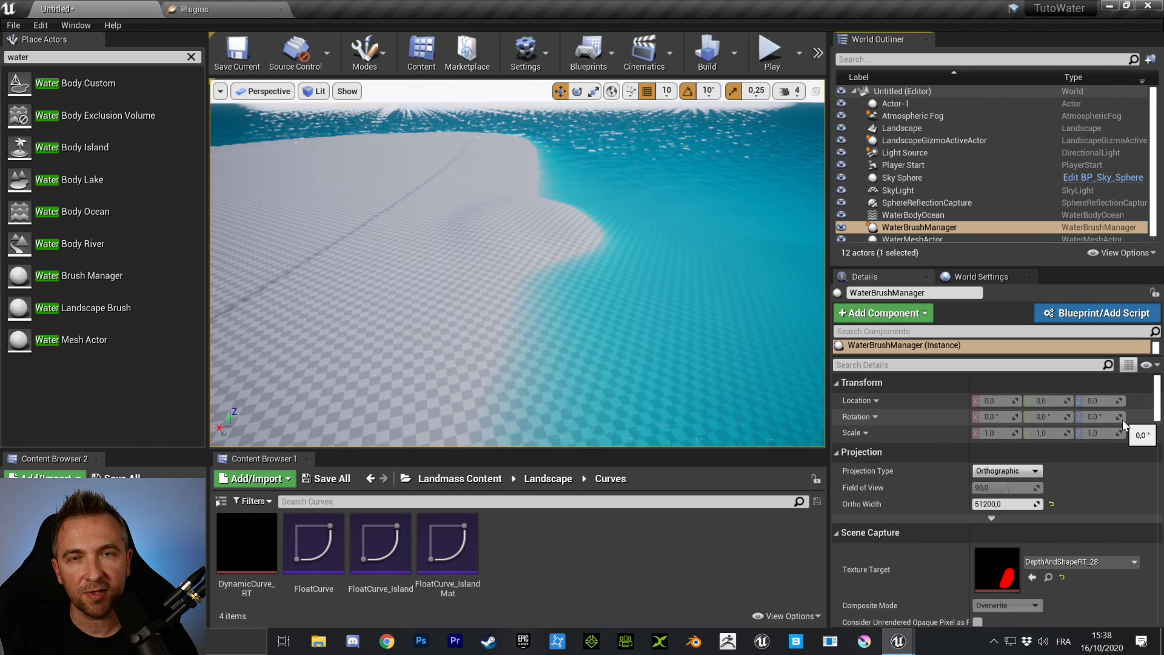
pyautogui.moveTo(455, 257); pyautogui.dragTo(509, 303, button='right')
pyautogui.press('s')
pyautogui.moveTo(713, 307); pyautogui.dragTo(703, 291, button='right')
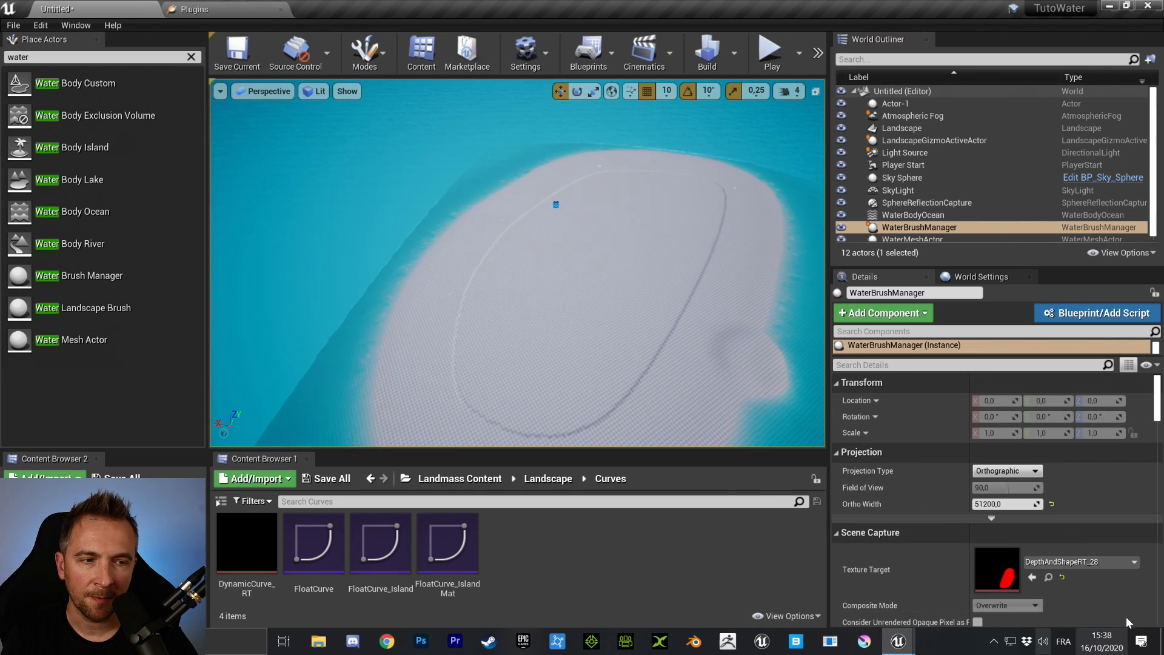
pyautogui.scroll(-2, 966, 567)
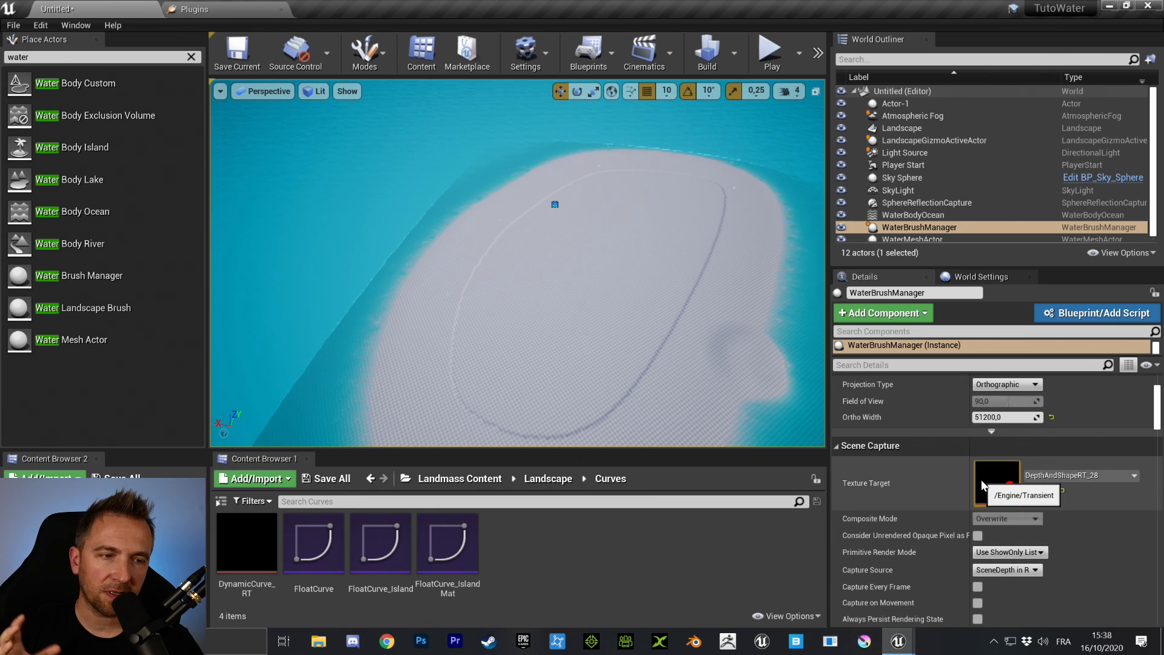
# - Move a spline point on the WaterBodyOcean's shoreline inland to carve a deep bay into the island
pyautogui.click(576, 189)
pyautogui.click(554, 205)
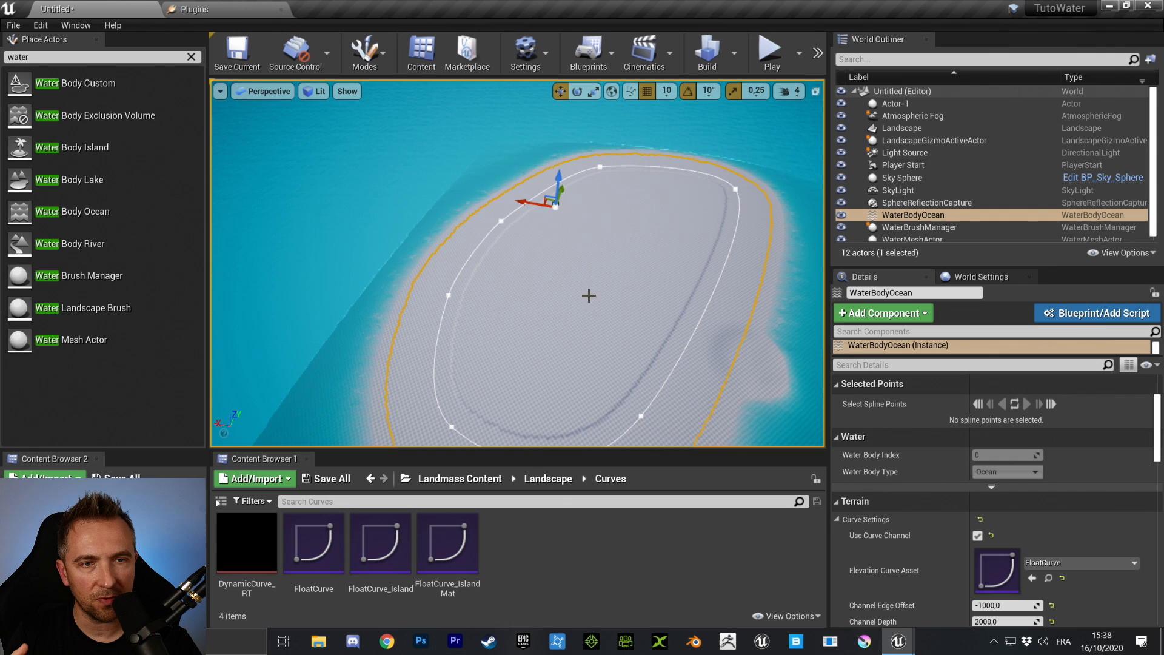
pyautogui.click(502, 222)
pyautogui.moveTo(474, 212); pyautogui.dragTo(629, 263)
# - Check the WaterBrushManager's Texture Target against the reshaped island and review its remaining capture, default and lens settings
pyautogui.click(920, 227)
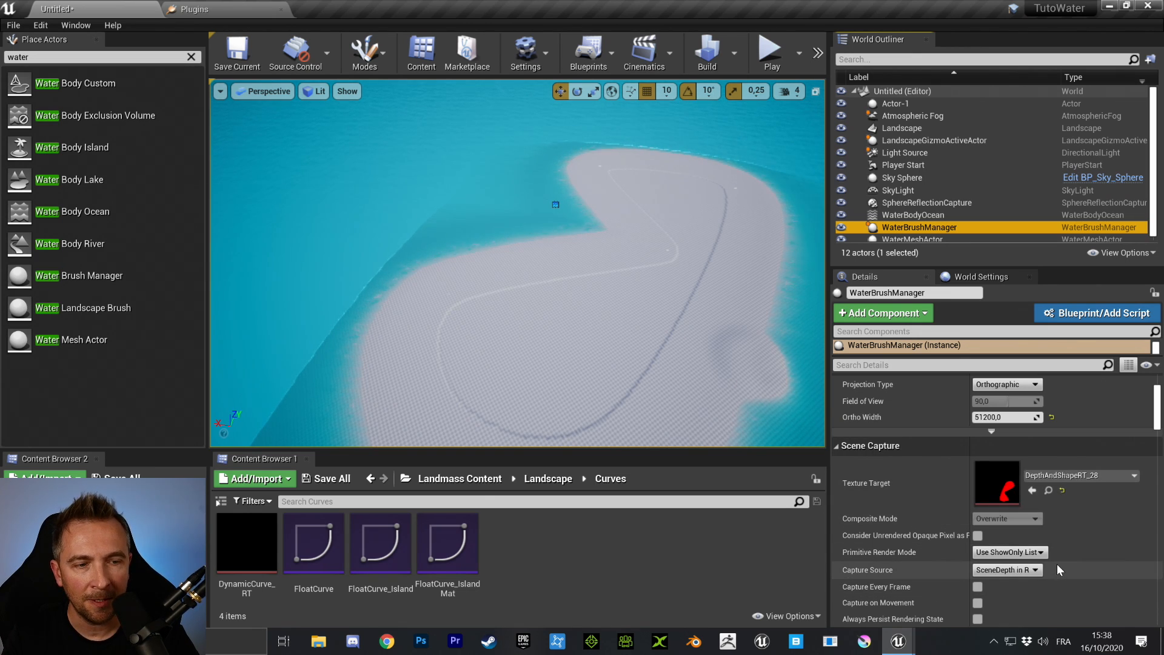
pyautogui.scroll(-5, 1057, 564)
pyautogui.scroll(-7, 1055, 529)
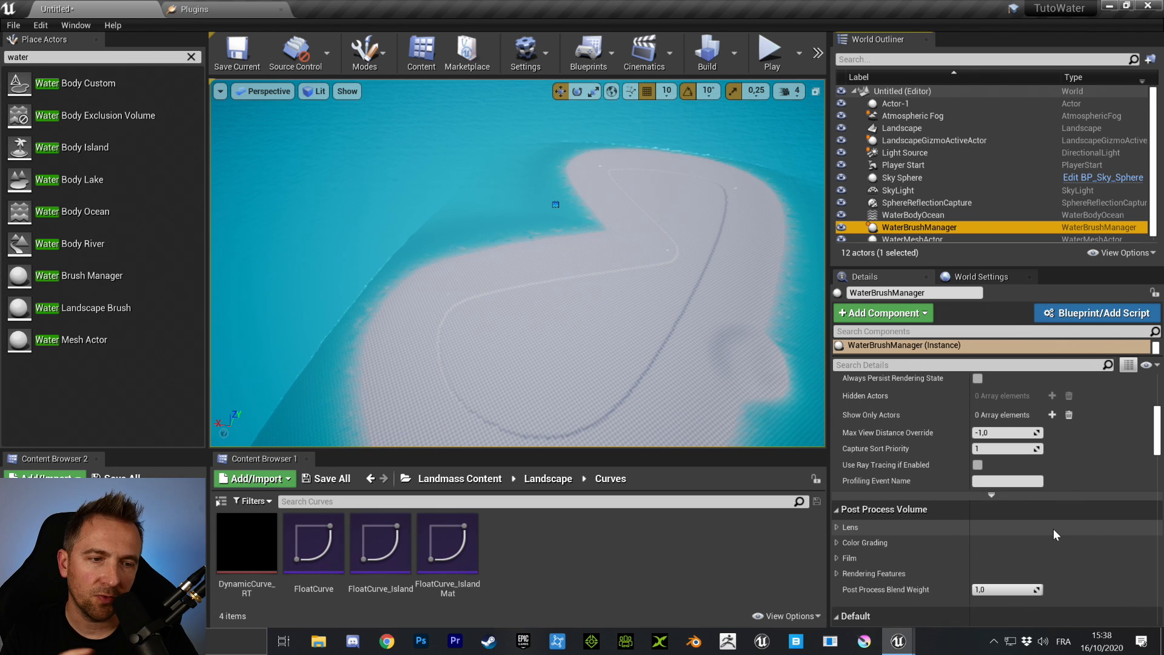
pyautogui.scroll(-4, 1013, 442)
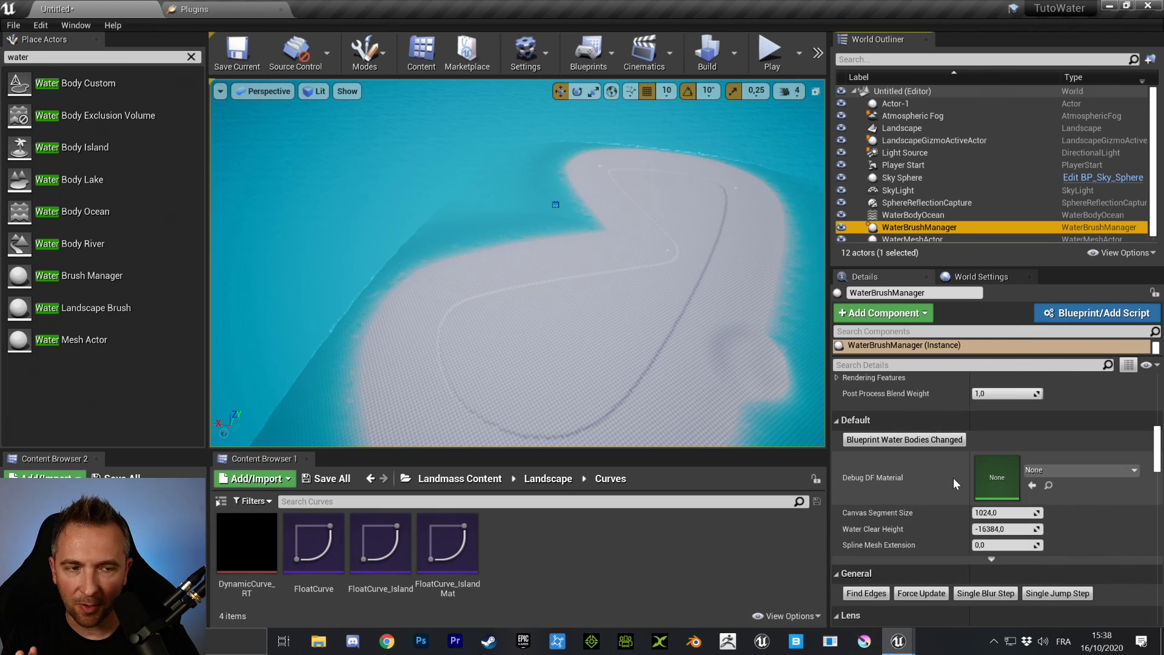
pyautogui.scroll(-7, 952, 478)
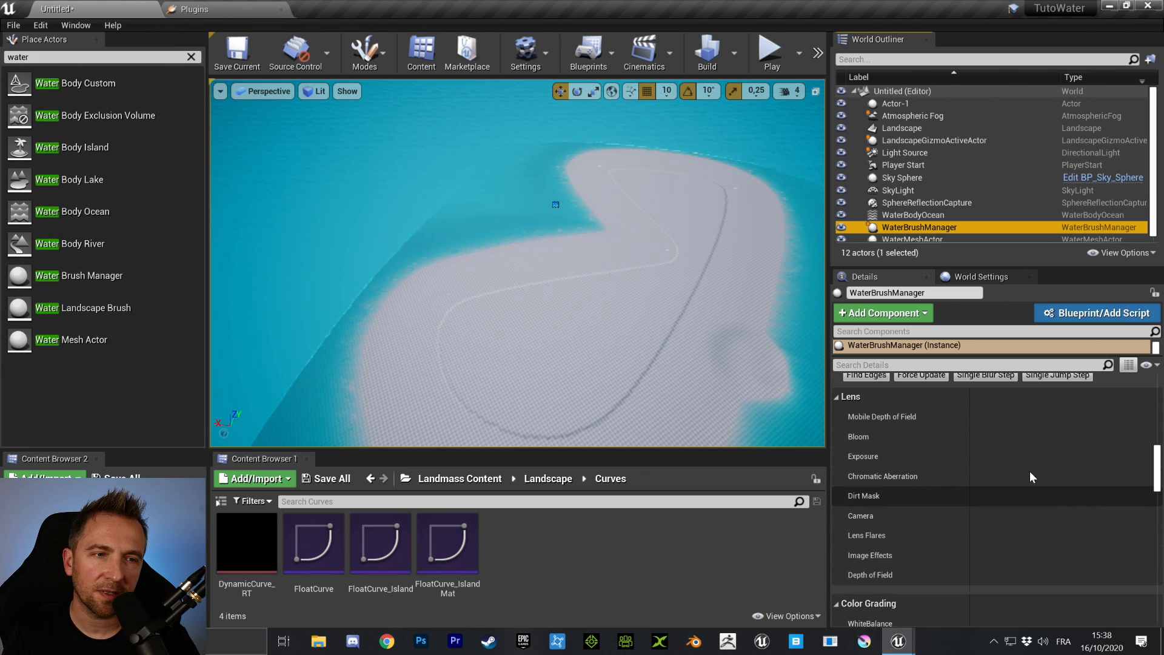
pyautogui.scroll(-1, 973, 176)
# - Examine the WaterMeshActor's Water Velocity Texture, Mesh, FarDistance and Physics settings
pyautogui.click(928, 234)
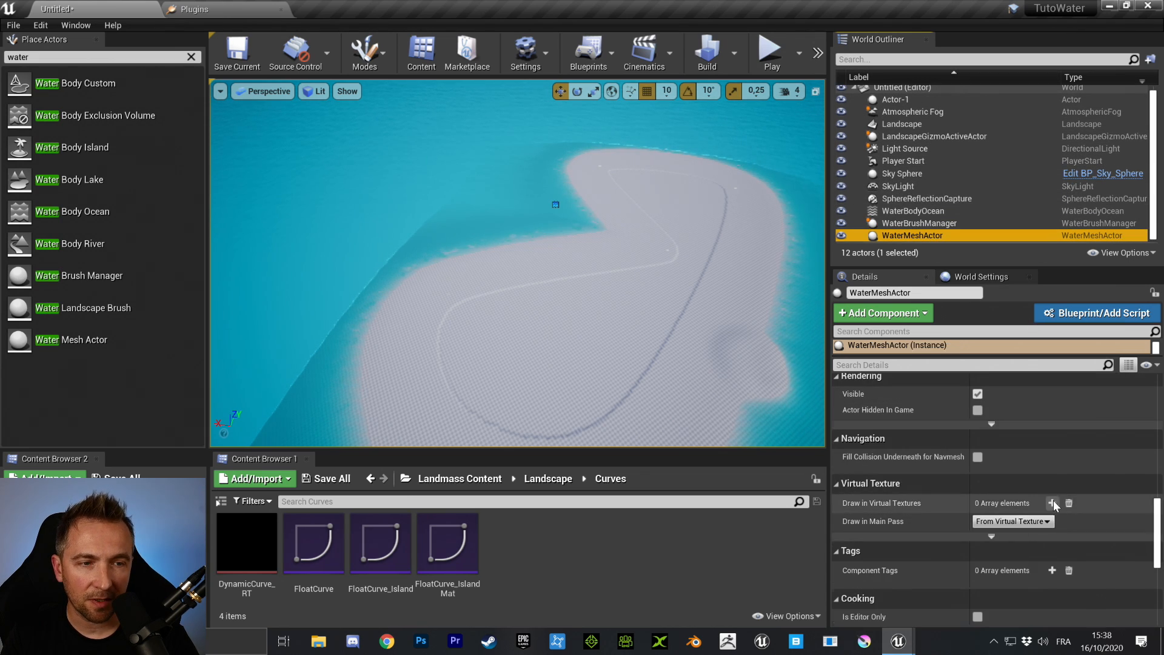
pyautogui.scroll(10, 1053, 500)
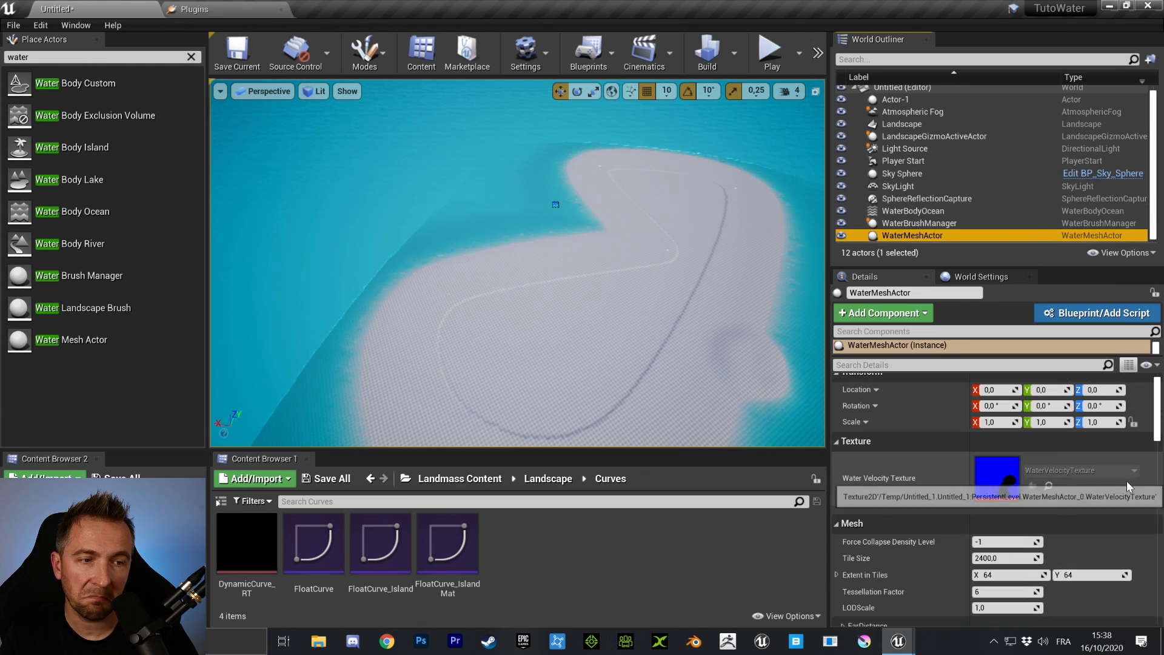
pyautogui.scroll(1, 1126, 482)
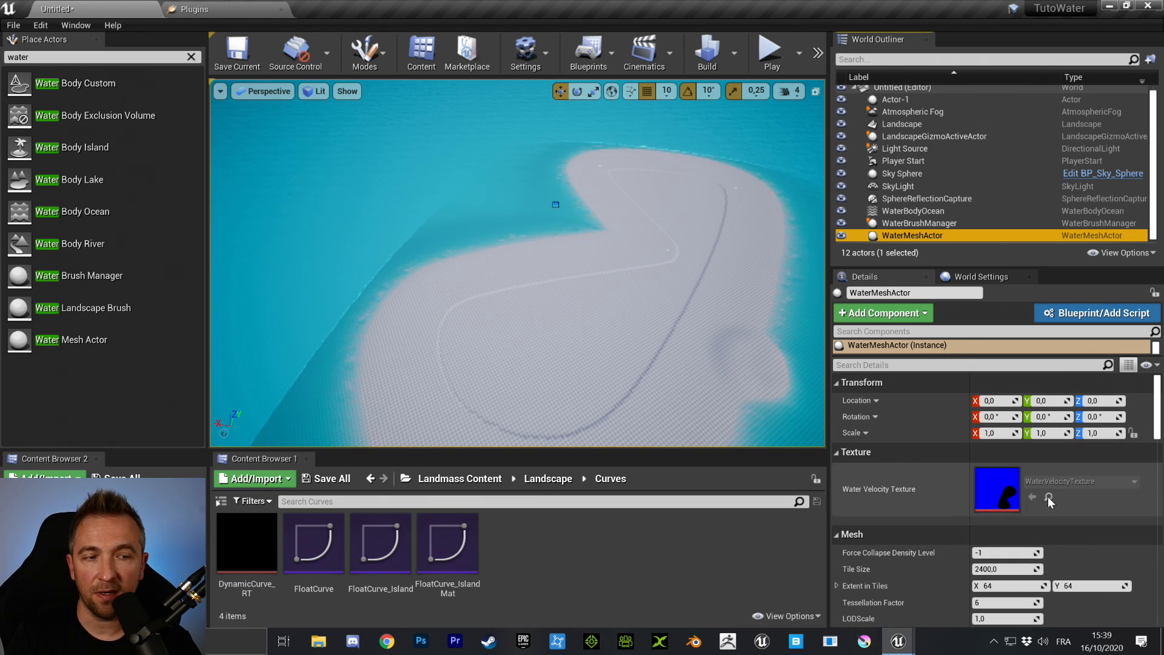
pyautogui.scroll(-2, 1059, 487)
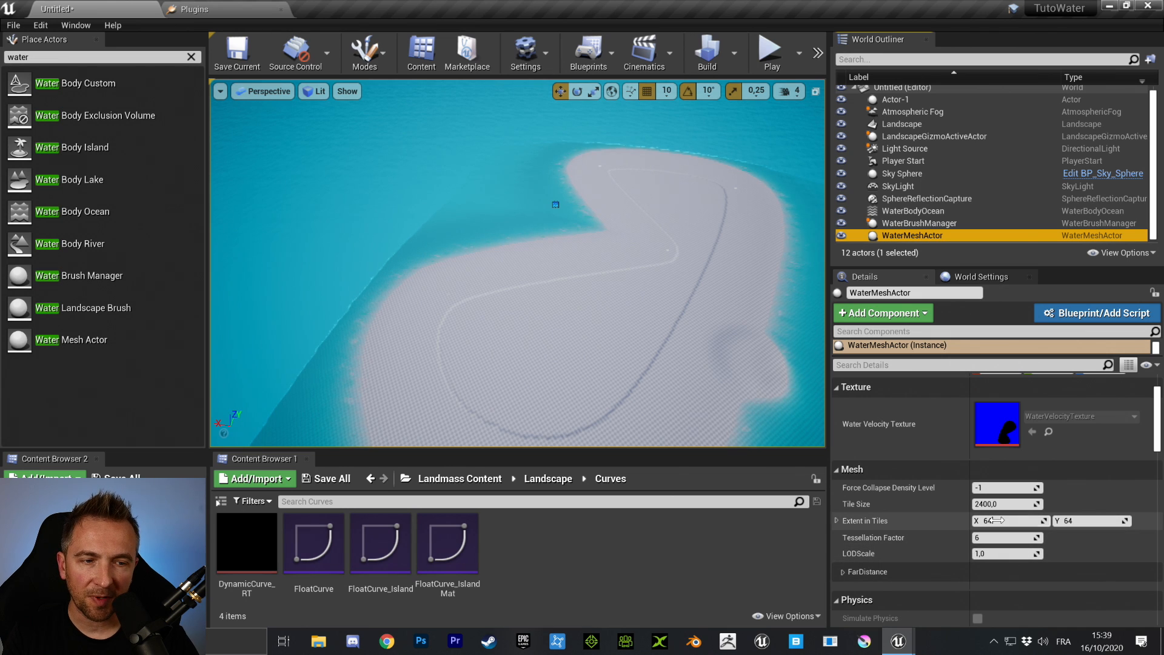
pyautogui.scroll(-2, 984, 514)
pyautogui.click(842, 506)
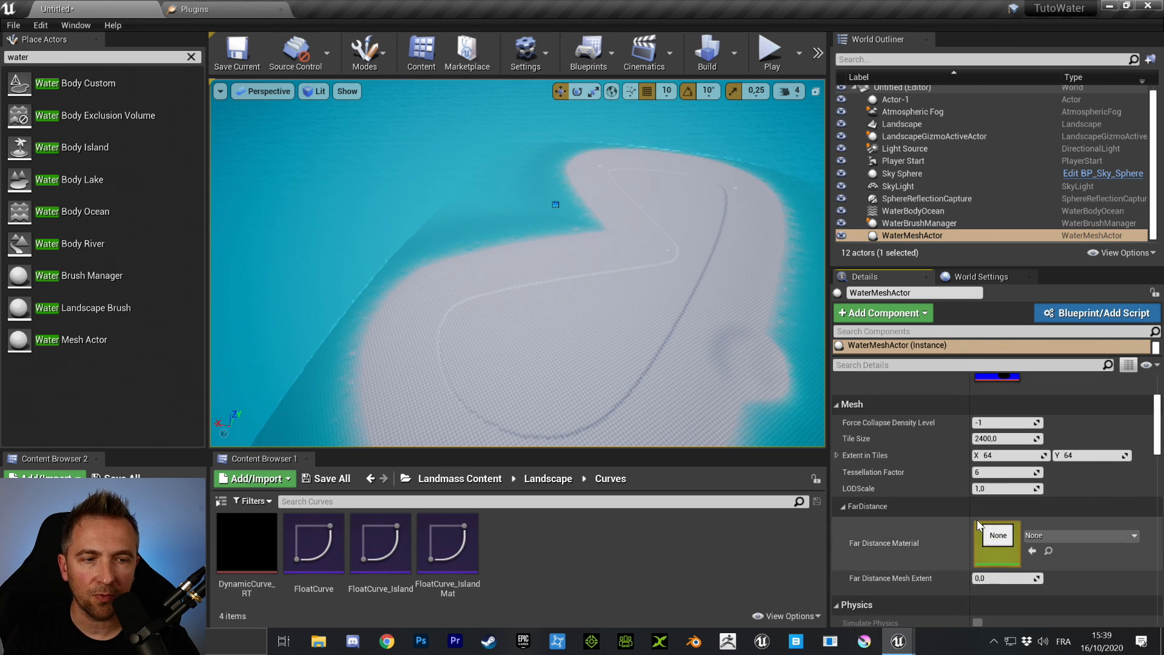
pyautogui.scroll(-3, 977, 519)
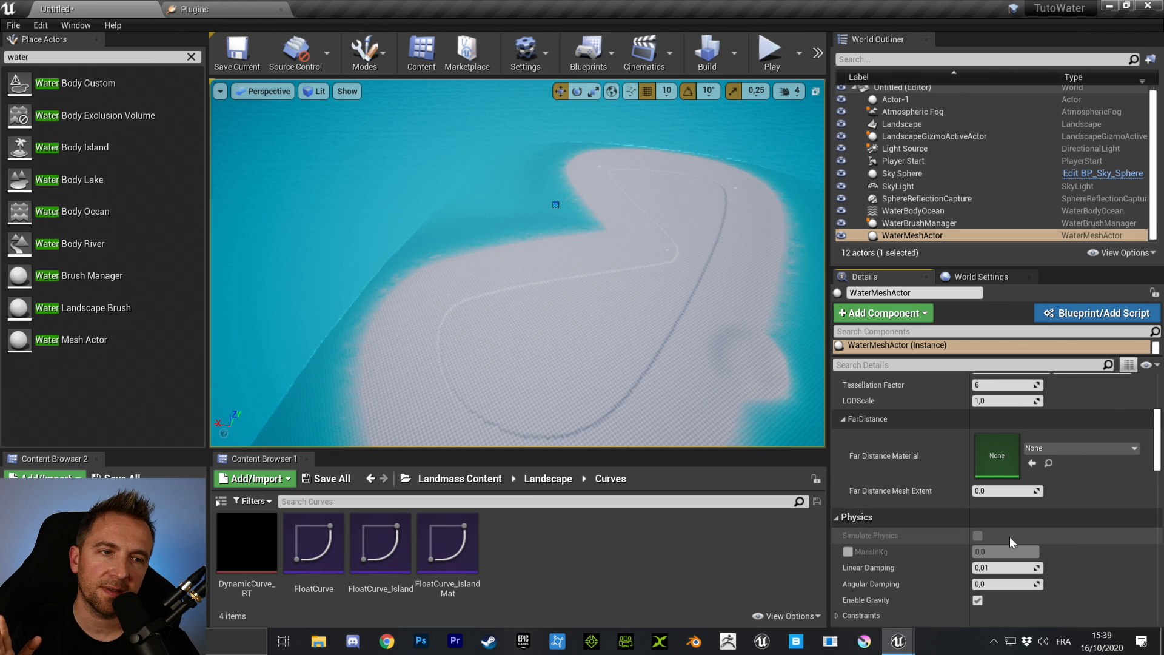
pyautogui.scroll(6, 1009, 536)
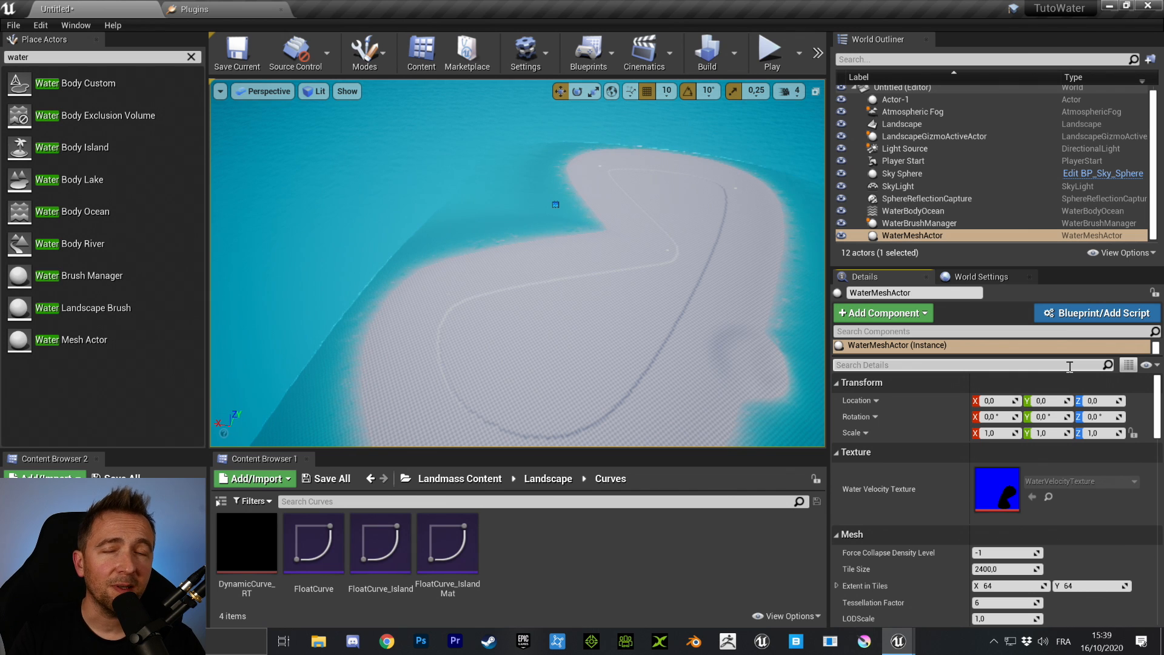
# - Inspect the ocean waves and the horizon from close to the water surface
pyautogui.press('w')
pyautogui.moveTo(666, 272); pyautogui.dragTo(655, 201, button='right')
pyautogui.press('w')
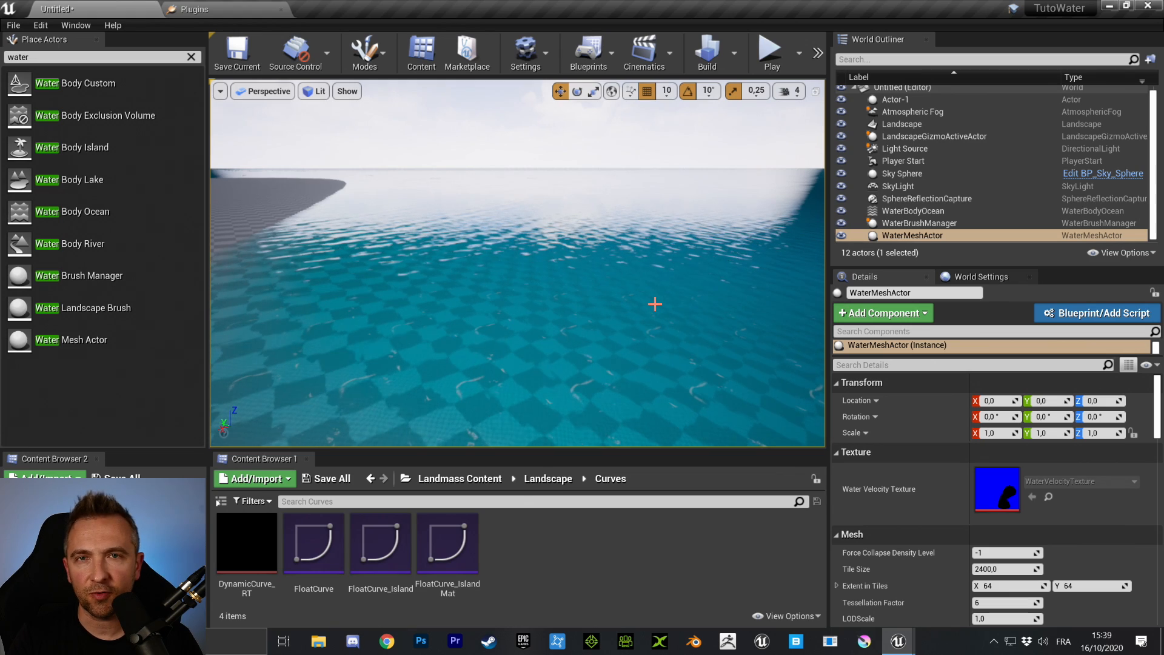
# - Switch to the DemoWater project in Unreal Editor and view its tropical beach and ocean toward the distant palm island
pyautogui.click(898, 641)
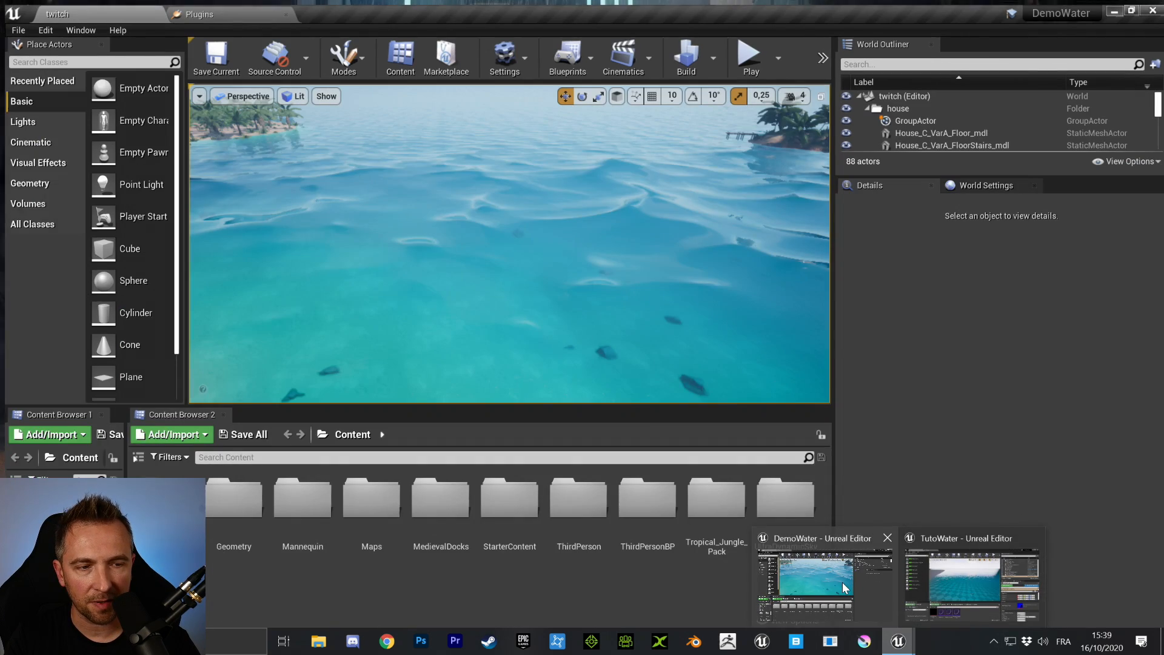
pyautogui.click(842, 582)
pyautogui.moveTo(439, 101); pyautogui.dragTo(571, 181, button='right')
pyautogui.press('w')
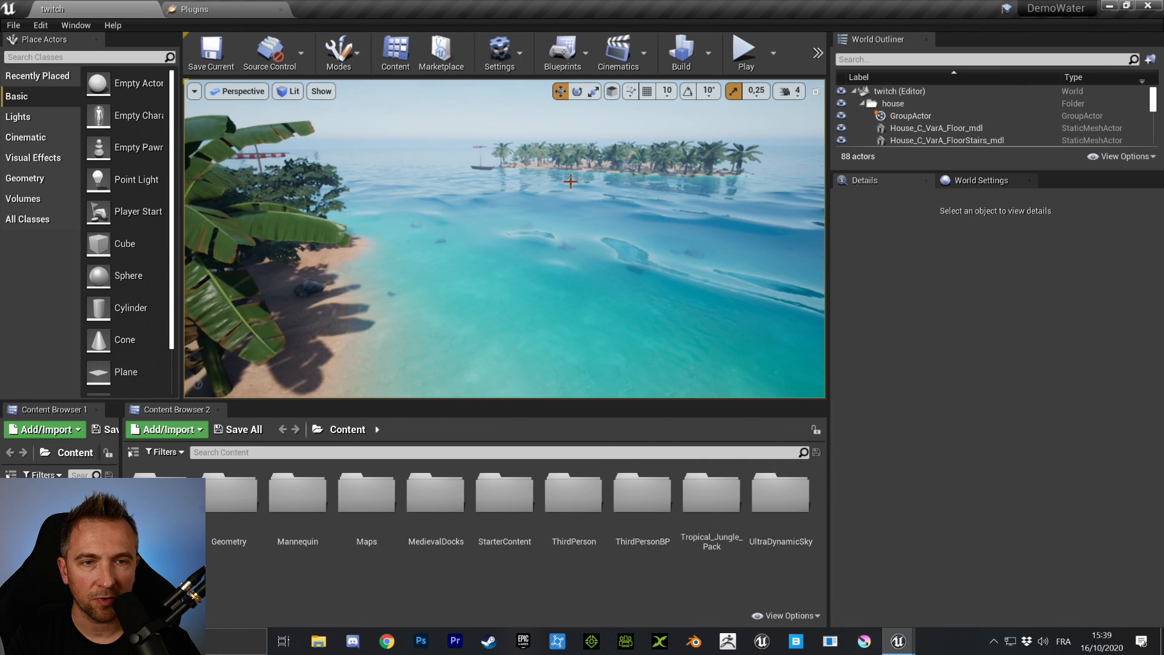
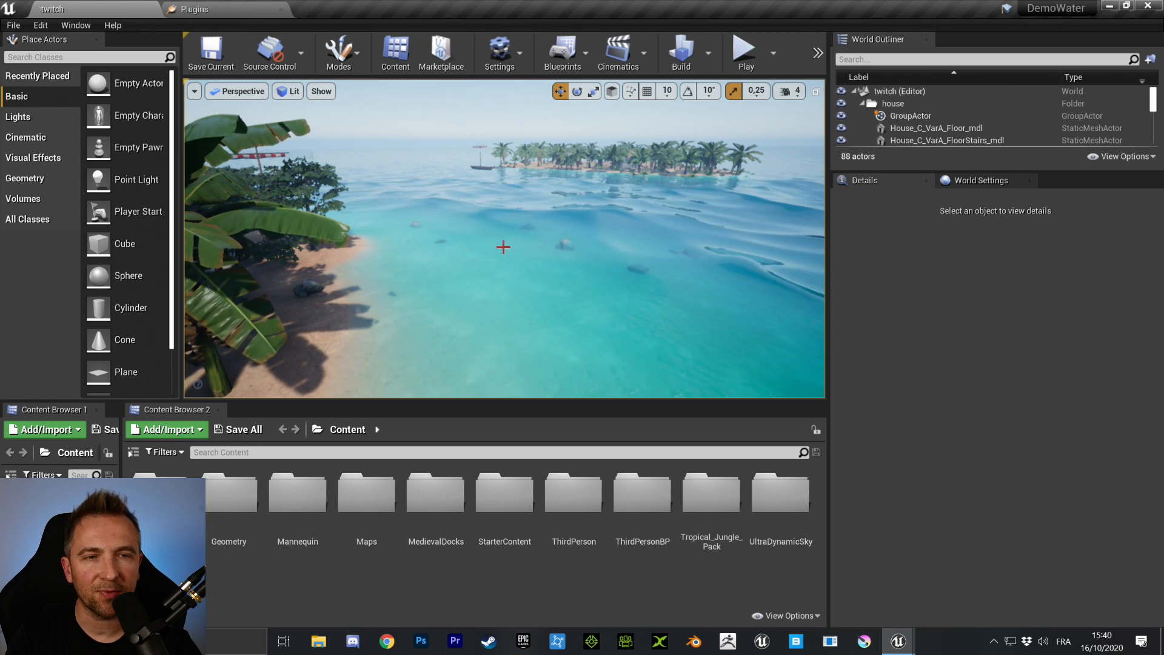
# - Return to the TutoWater project and compare its ocean from above and below the water surface
pyautogui.press('w')
pyautogui.moveTo(503, 247); pyautogui.dragTo(644, 303, button='right')
pyautogui.press('w')
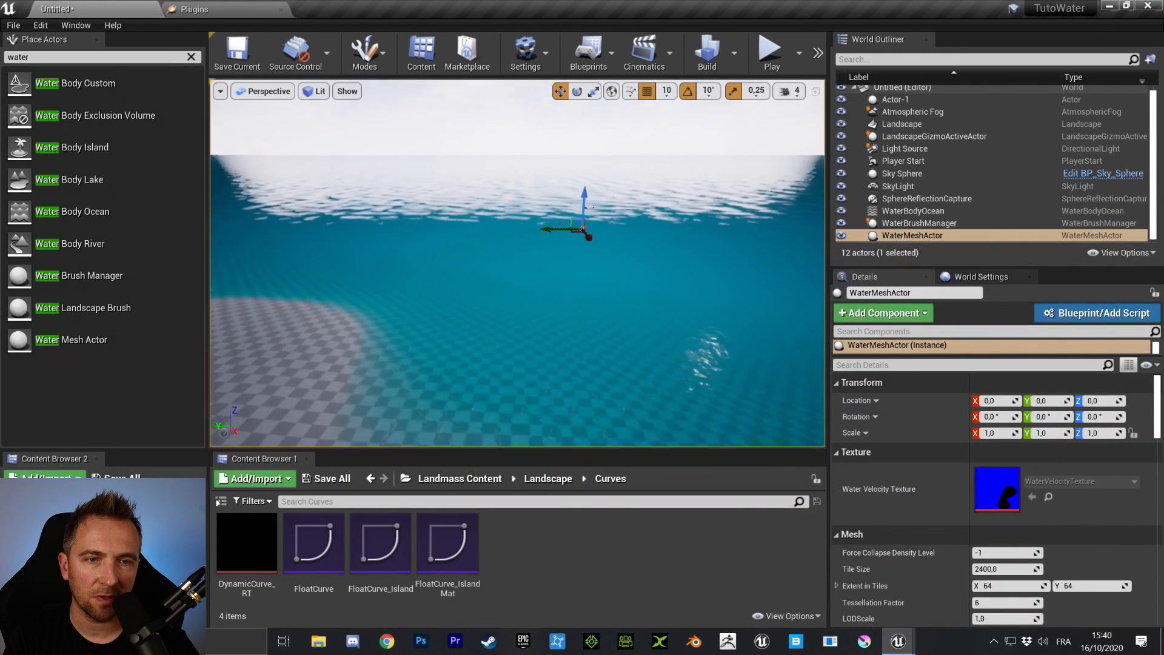
pyautogui.moveTo(517, 263); pyautogui.dragTo(673, 264, button='right')
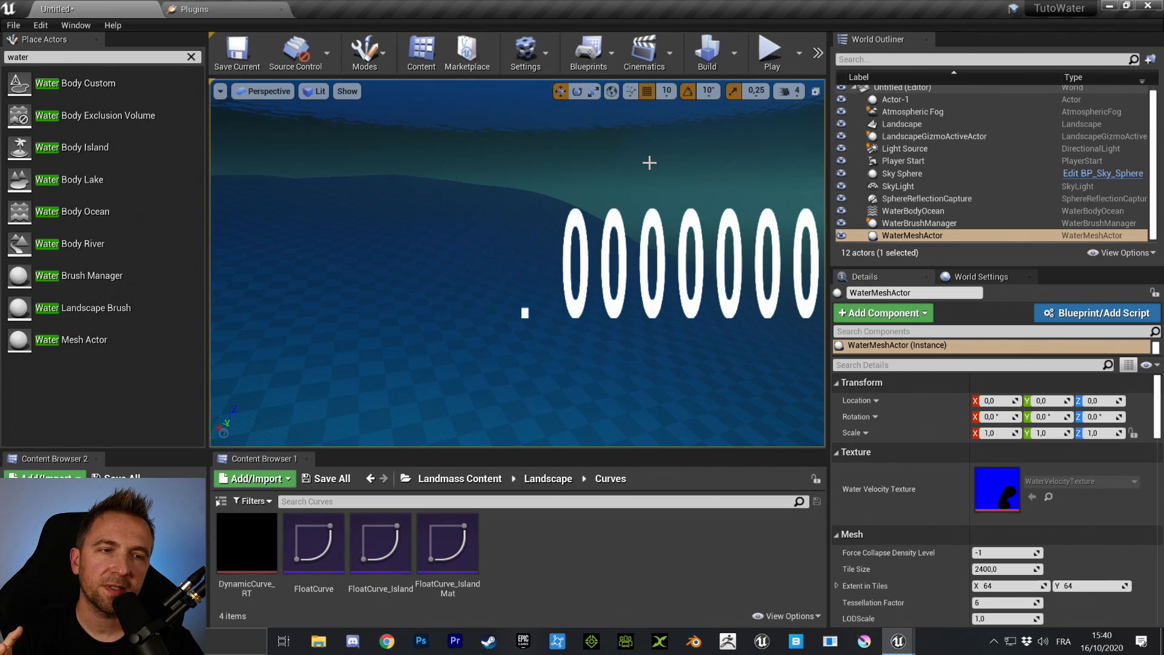
pyautogui.moveTo(601, 239); pyautogui.dragTo(601, 240, button='right')
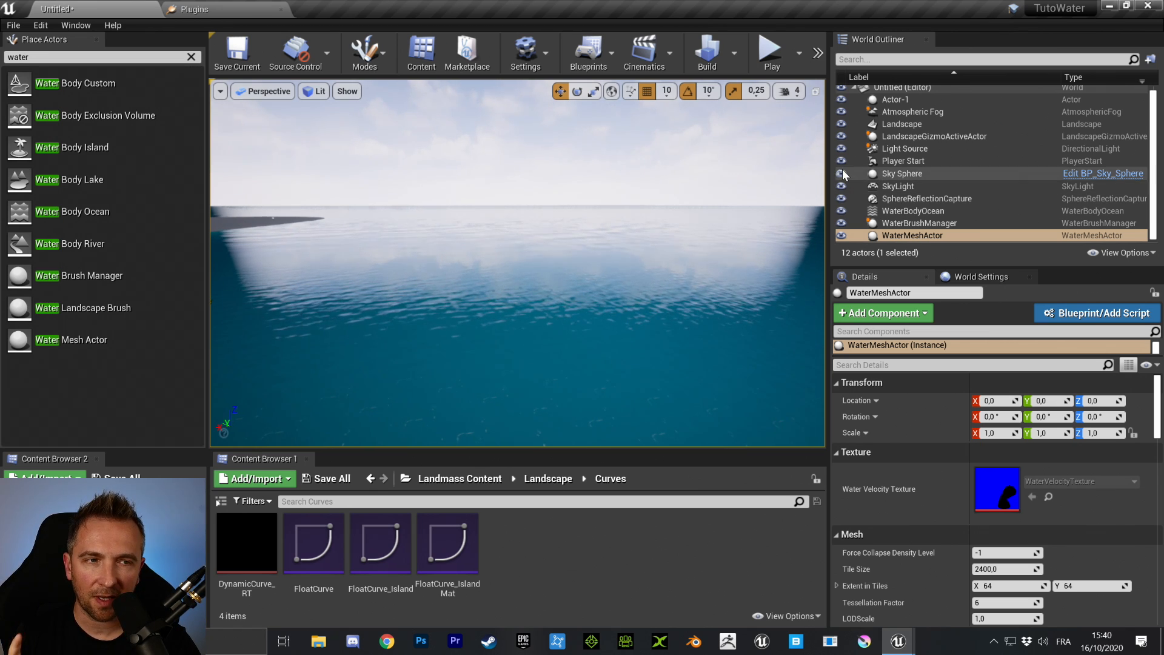
# - Select the WaterBodyOcean actor and view the seabed and waves from beneath the water surface
pyautogui.click(917, 211)
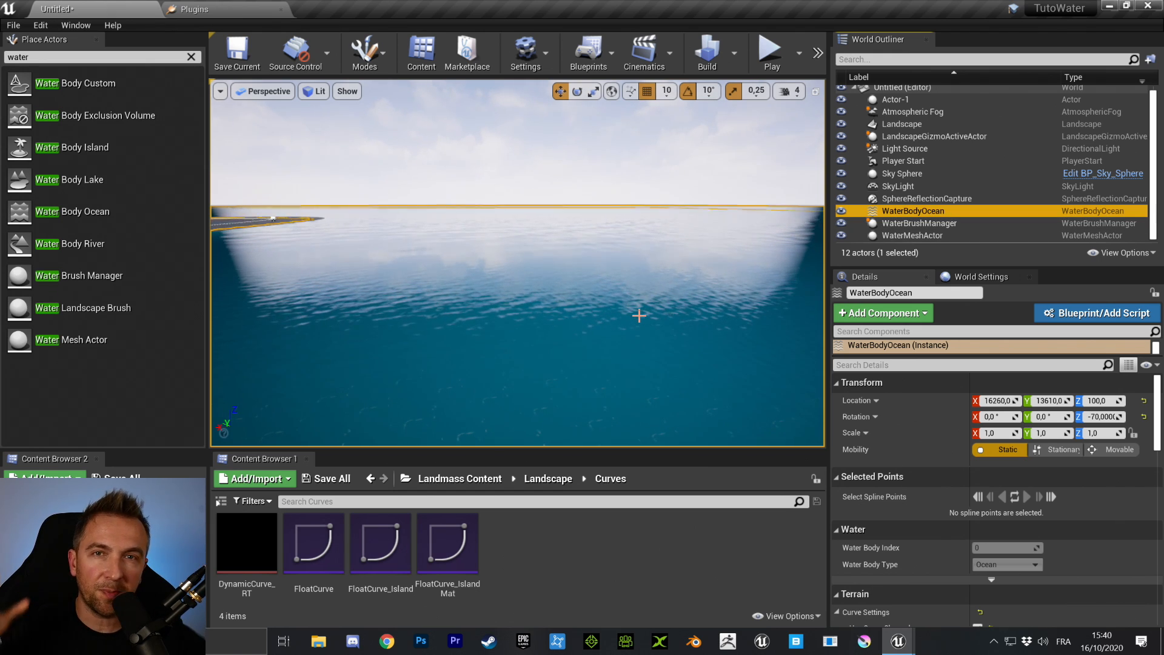
pyautogui.moveTo(639, 316); pyautogui.dragTo(667, 342, button='right')
pyautogui.moveTo(670, 292); pyautogui.dragTo(670, 292, button='right')
pyautogui.press('q')
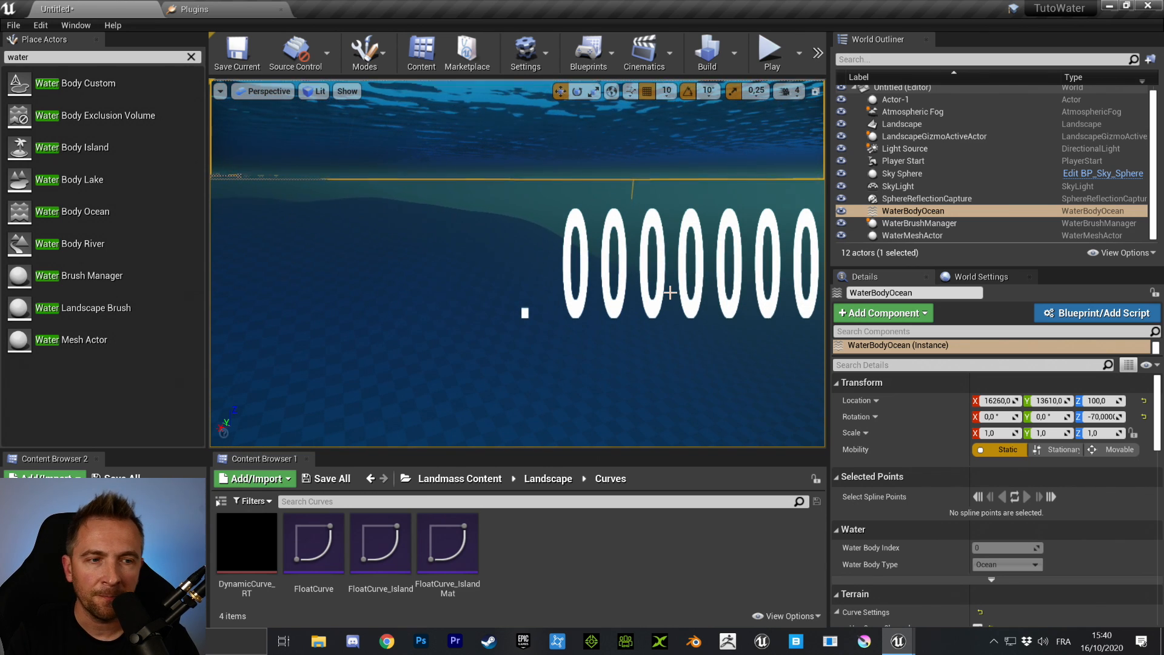
# - Review WaterBodyOcean's terrain, collision and rendering settings and expand its Underwater Post Process Settings
pyautogui.scroll(-3, 1039, 484)
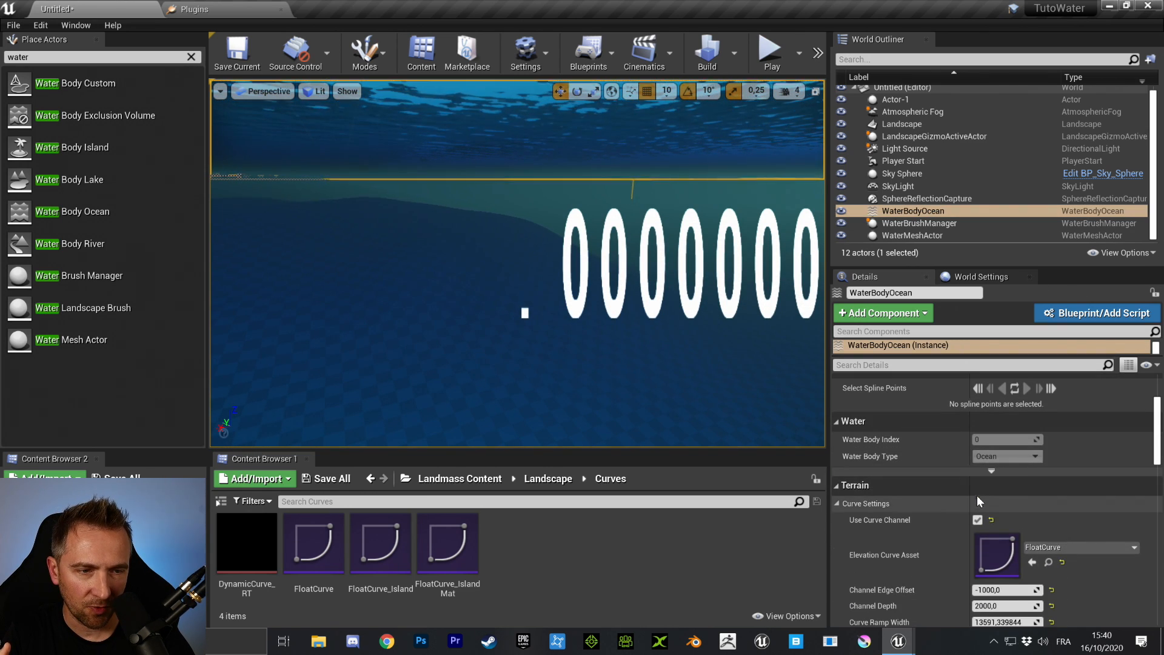
pyautogui.scroll(-5, 978, 485)
pyautogui.scroll(-8, 981, 476)
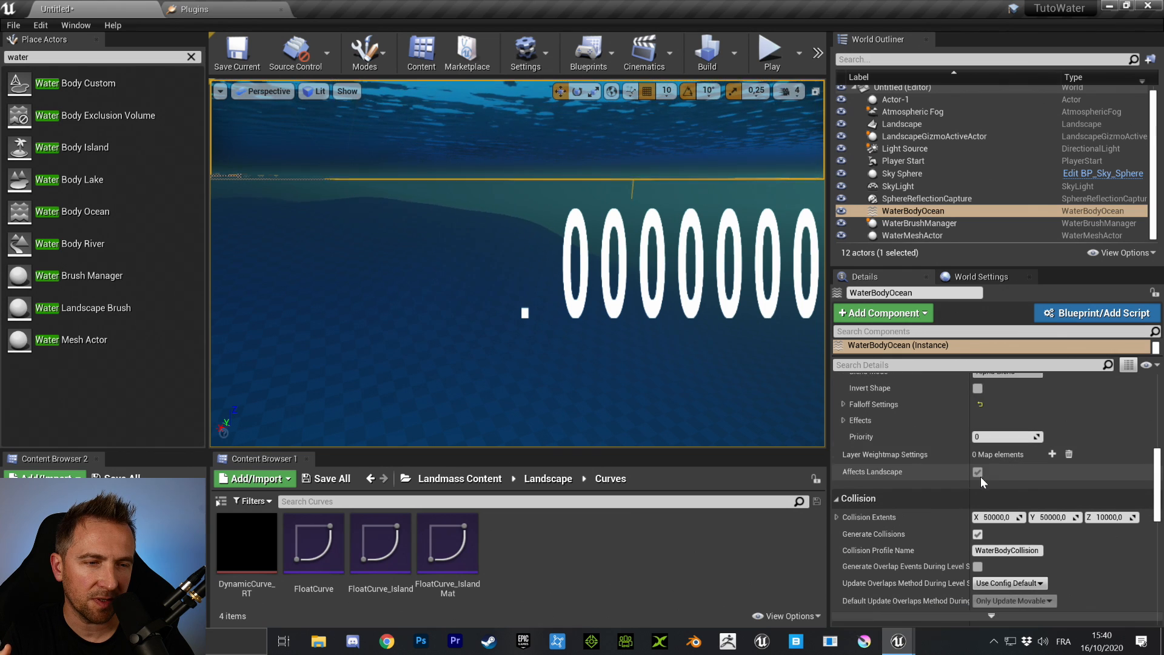
pyautogui.scroll(-3, 974, 466)
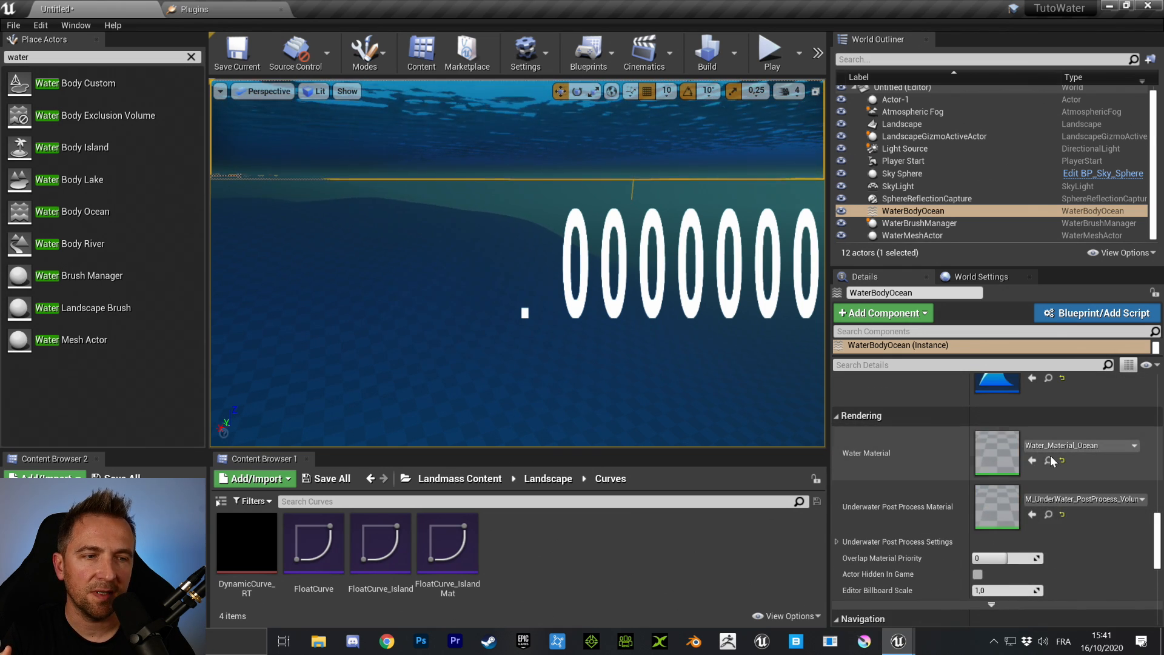
pyautogui.scroll(-3, 1032, 461)
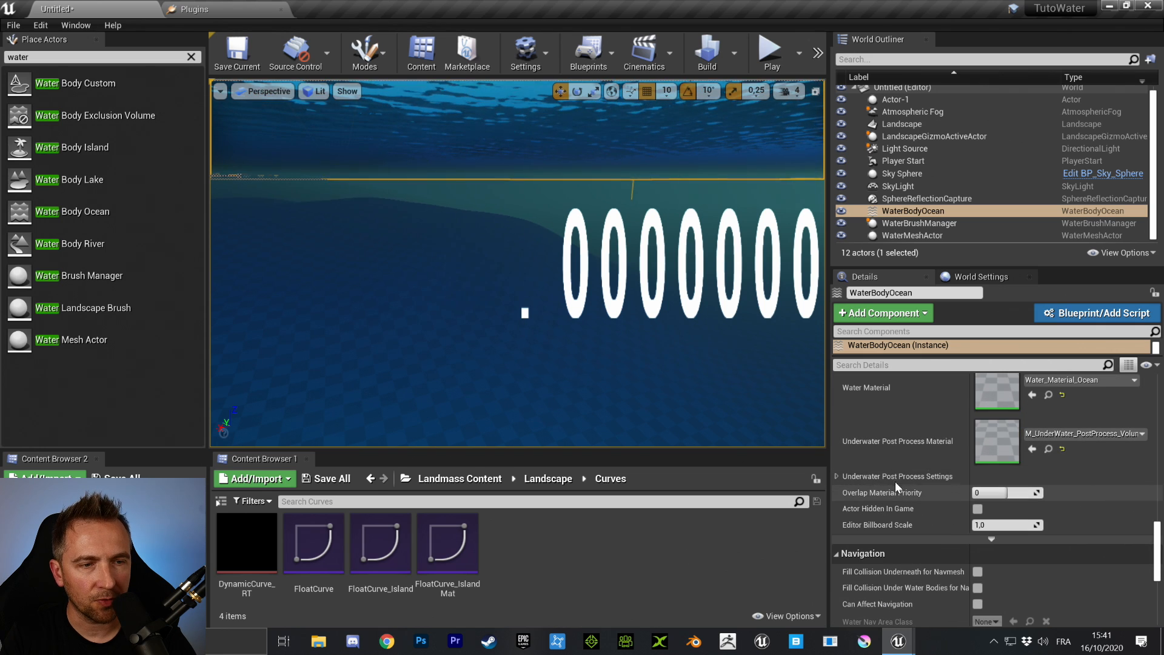
pyautogui.click(837, 476)
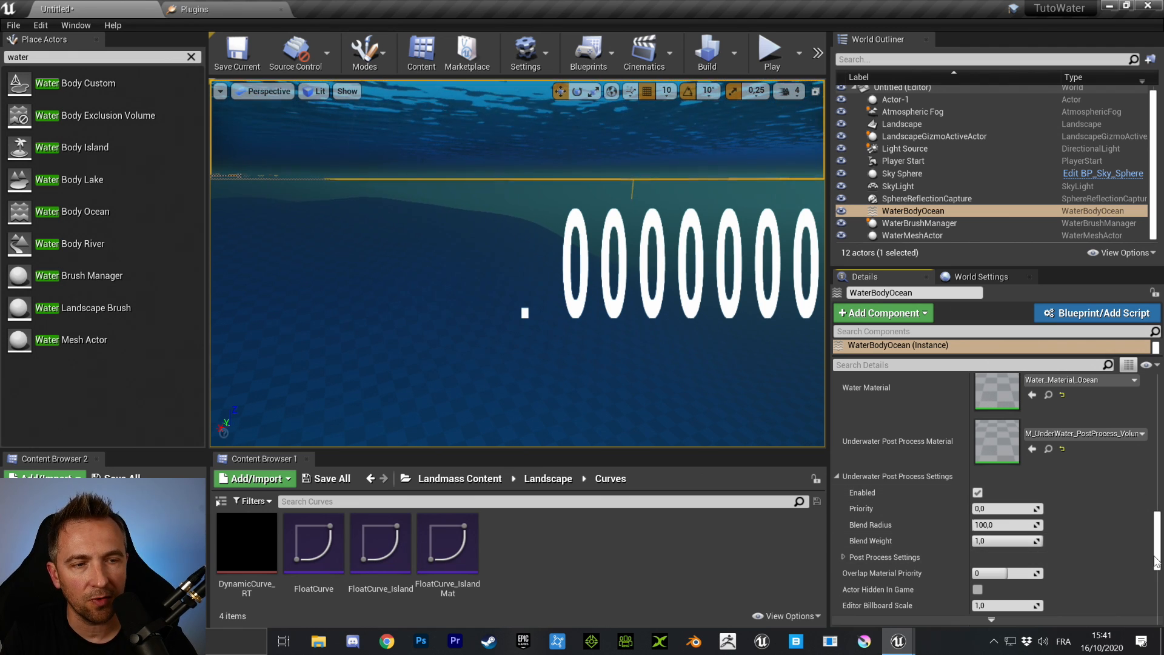
# - Disable WaterBodyOcean's underwater post process to inspect the seabed without the effect, and enable it again
pyautogui.click(977, 493)
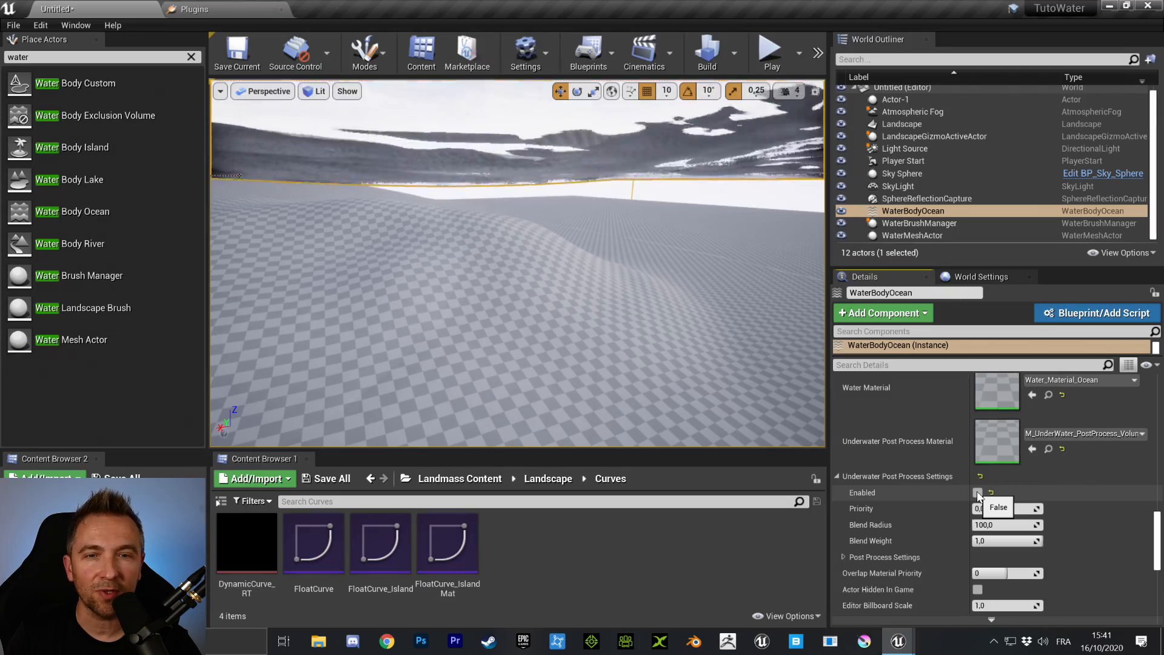
pyautogui.moveTo(517, 263); pyautogui.dragTo(600, 279, button='right')
pyautogui.press('e')
pyautogui.press('q')
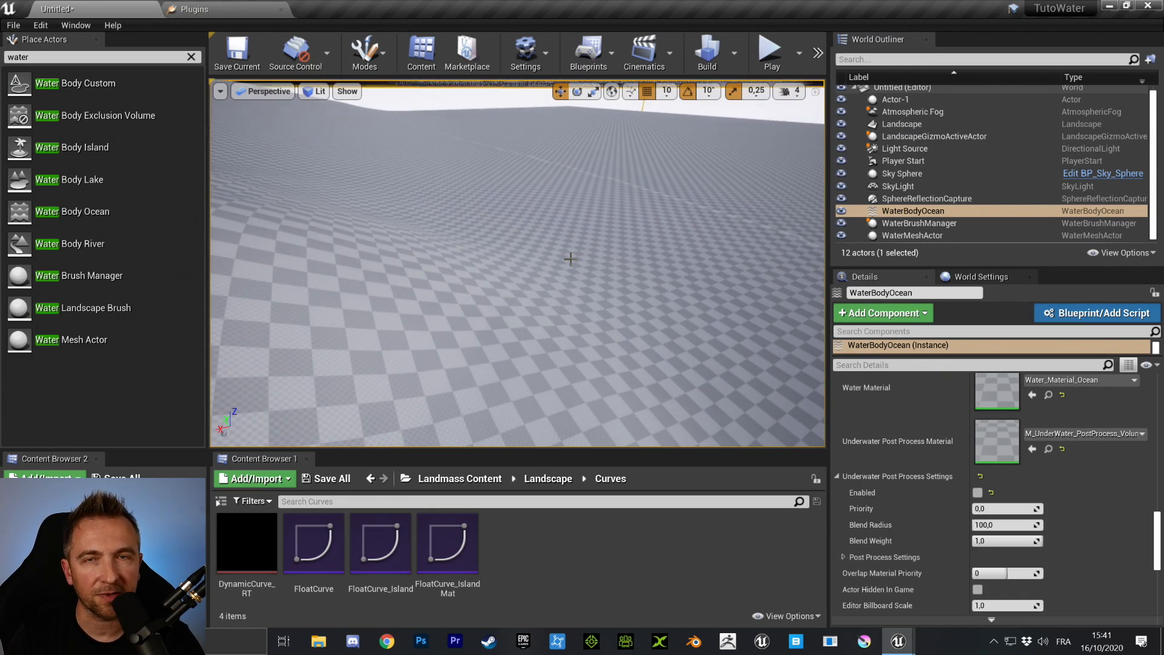
pyautogui.click(977, 492)
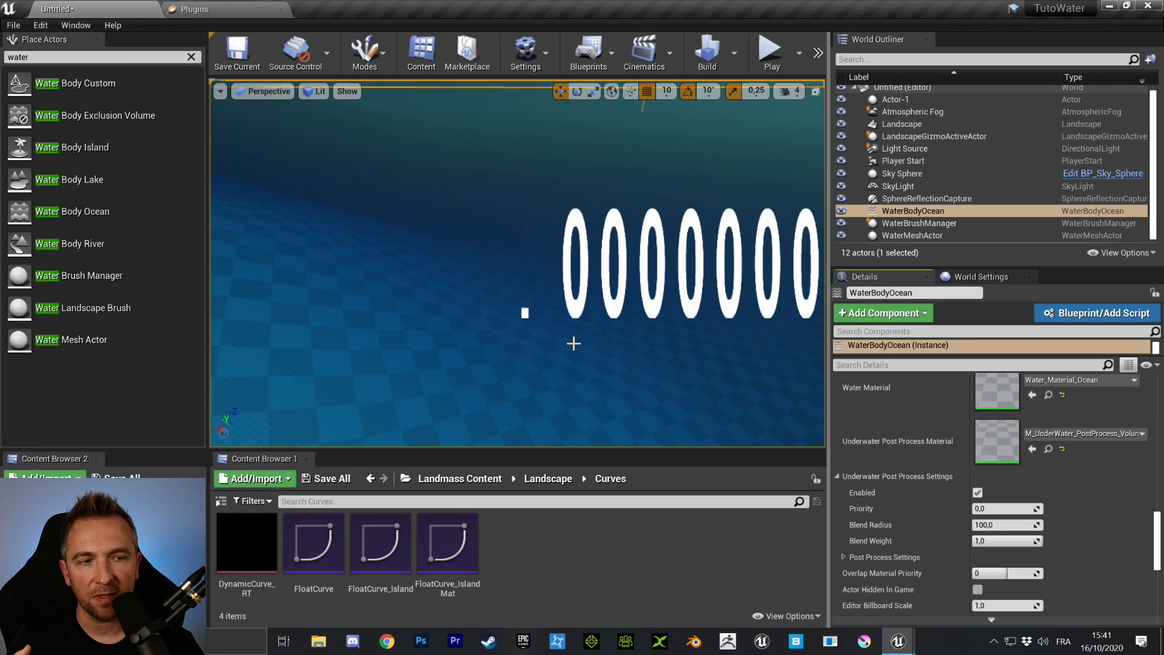
# - Open the ocean's M_UnderWater_PostProcess_Volume material, examine its whole node graph including Extinction and Fog, and close it
pyautogui.doubleClick(997, 441)
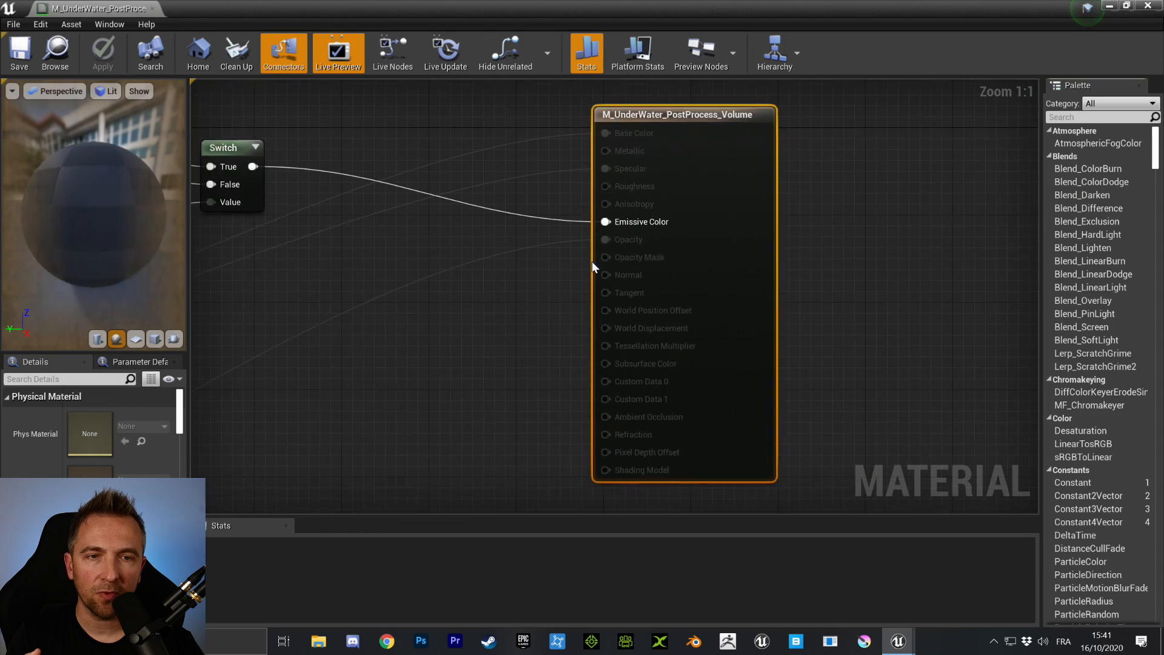
pyautogui.moveTo(593, 263); pyautogui.dragTo(522, 261, button='right')
pyautogui.scroll(-9, 508, 241)
pyautogui.moveTo(463, 183); pyautogui.dragTo(772, 274)
pyautogui.moveTo(591, 171); pyautogui.dragTo(949, 273, button='right')
pyautogui.moveTo(600, 242); pyautogui.dragTo(748, 262, button='right')
pyautogui.scroll(-1, 741, 256)
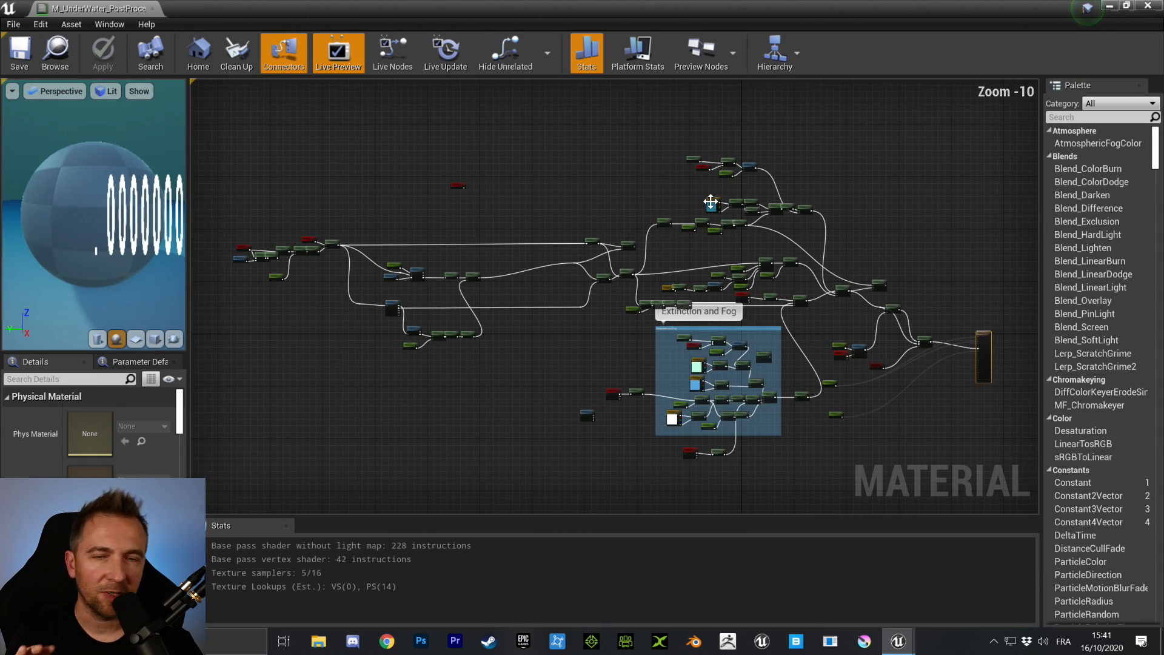
pyautogui.moveTo(254, 136); pyautogui.dragTo(1007, 471)
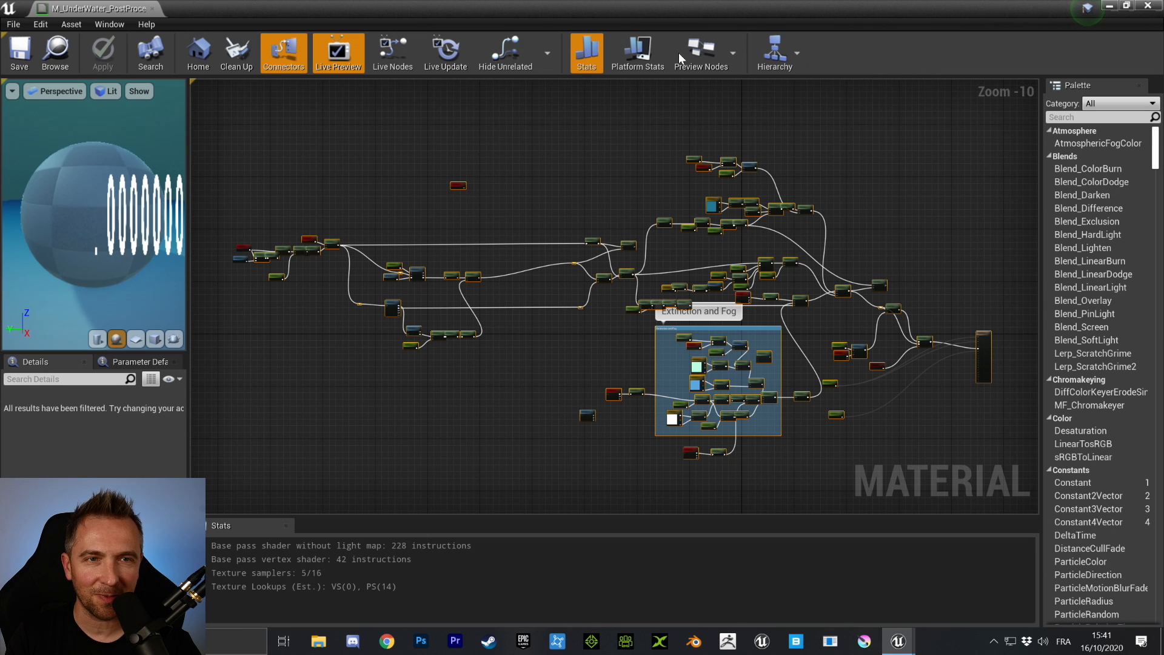
pyautogui.click(153, 9)
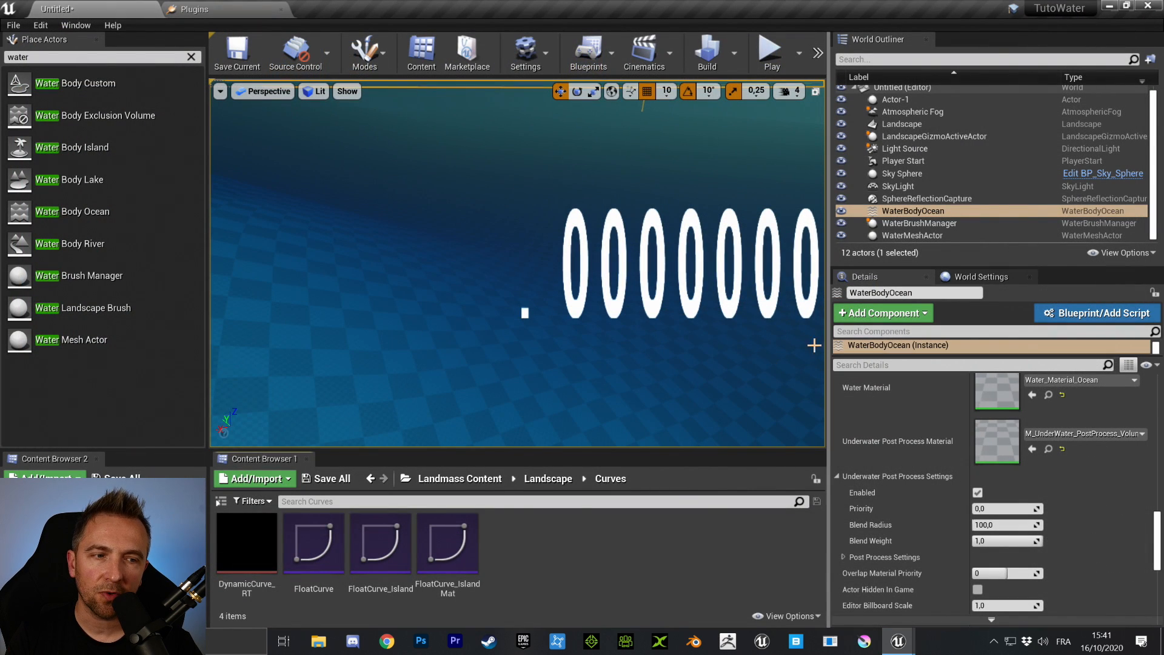